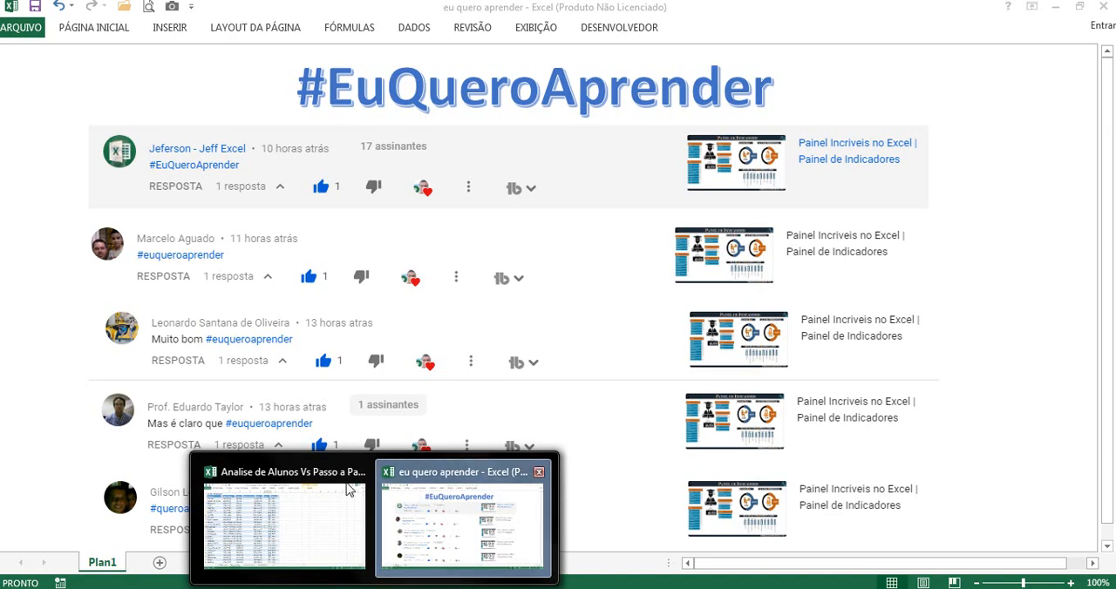
Step: Switch to the Analise de Alunos workbook to view its student indicators dashboard
{"action": "left_click", "coordinate": [329, 483]}
{"action": "left_click", "coordinate": [374, 567]}
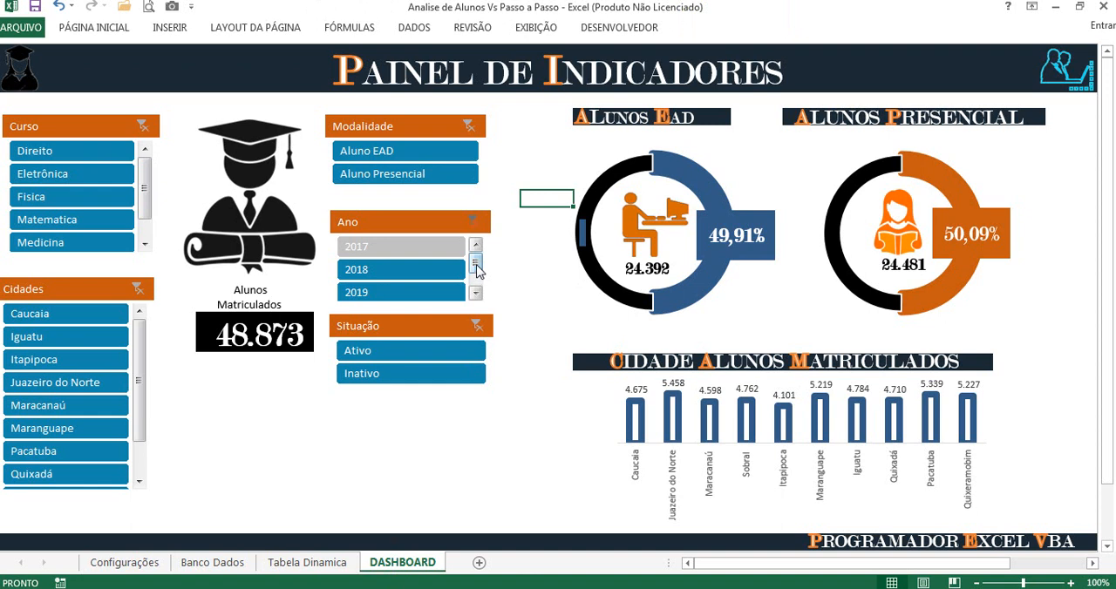
Step: Return to the eu quero aprender workbook and read through the viewer comments down to the last one
{"action": "left_click", "coordinate": [407, 587]}
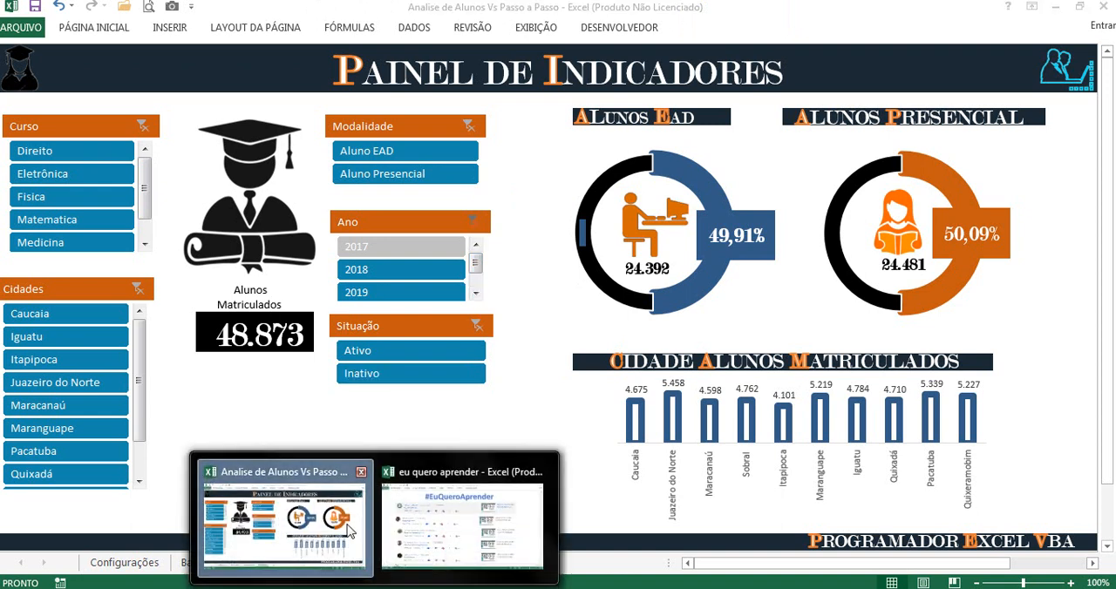
{"action": "left_click", "coordinate": [438, 461]}
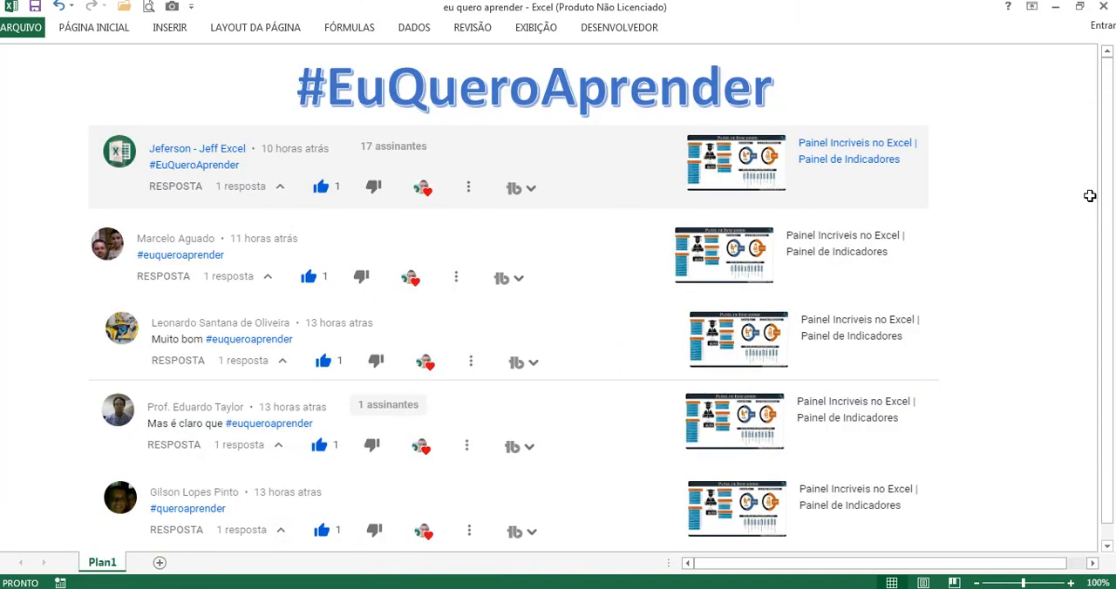
{"action": "left_click_drag", "start_coordinate": [1107, 205], "coordinate": [1107, 357]}
{"action": "left_click", "coordinate": [1107, 547]}
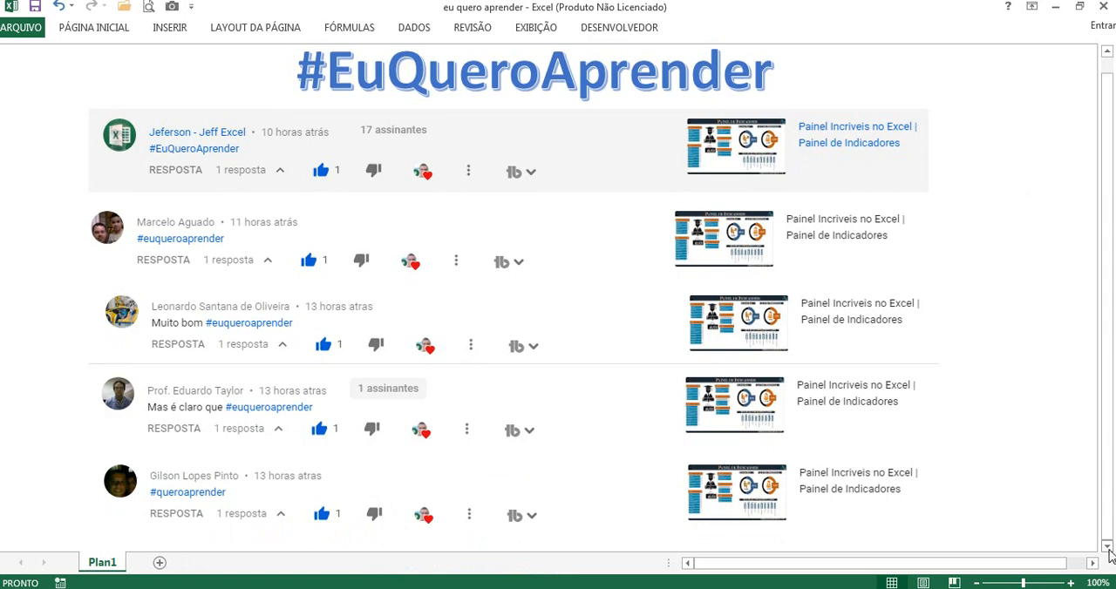
{"action": "left_click", "coordinate": [1107, 546]}
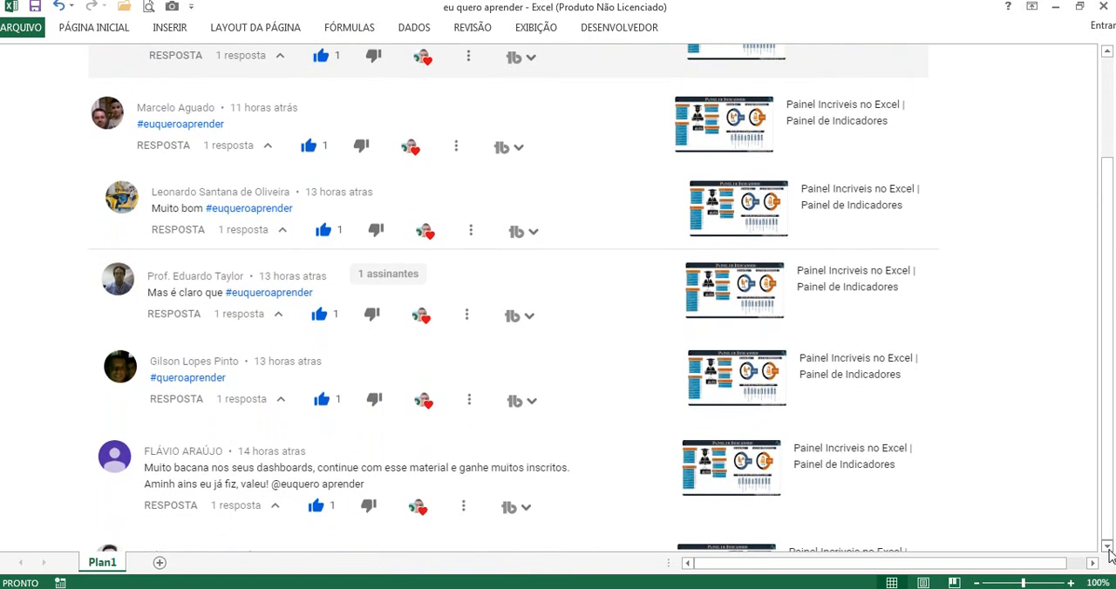
{"action": "left_click", "coordinate": [1106, 546]}
{"action": "left_click", "coordinate": [1107, 547]}
{"action": "left_click", "coordinate": [1106, 546]}
{"action": "left_click", "coordinate": [1107, 547]}
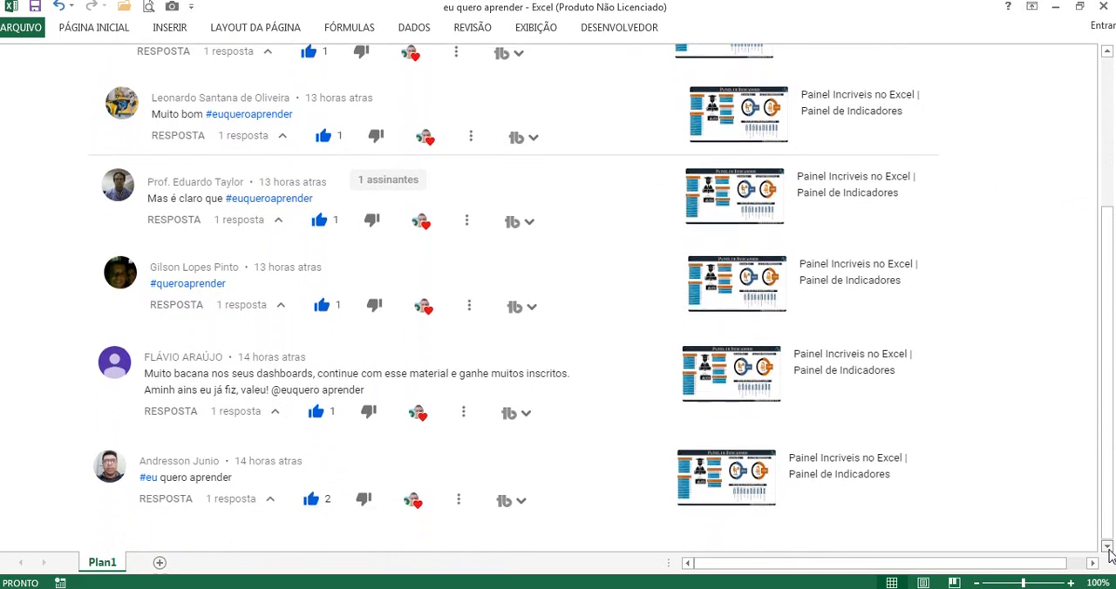
{"action": "left_click", "coordinate": [1107, 547]}
{"action": "left_click", "coordinate": [1107, 547]}
{"action": "left_click", "coordinate": [1107, 547]}
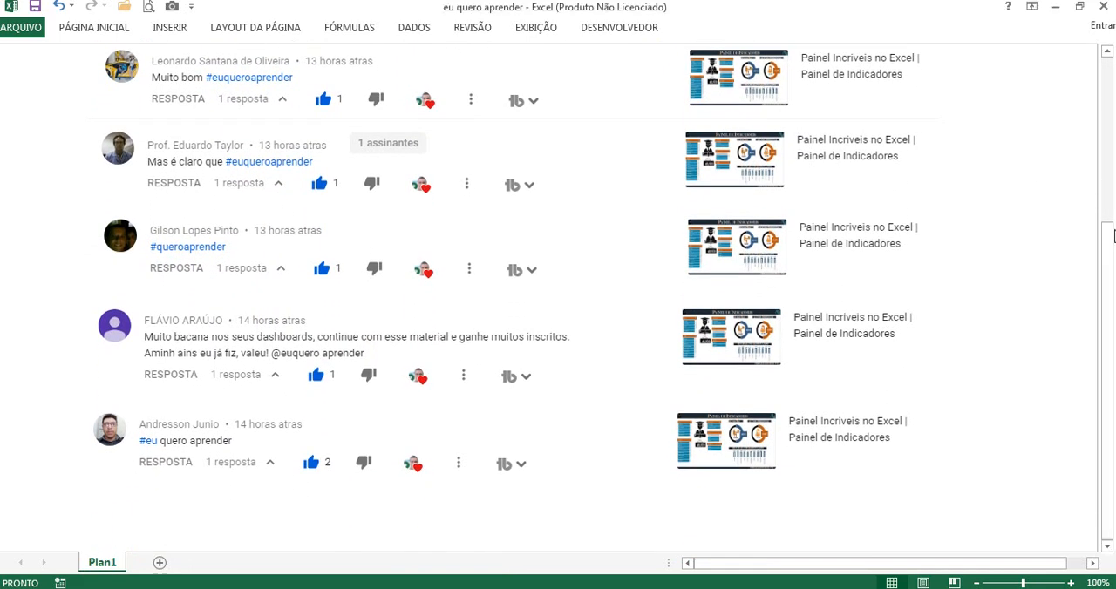
{"action": "left_click_drag", "start_coordinate": [1110, 235], "coordinate": [1110, 61]}
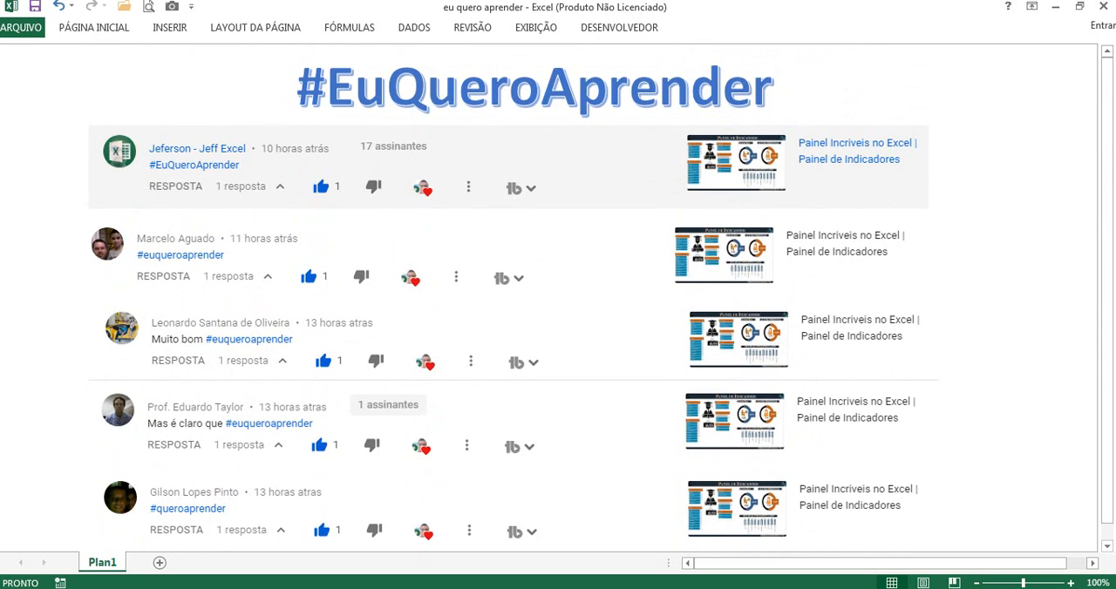
Step: Look briefly at the Analise de Alunos workbook and return to the eu quero aprender workbook
{"action": "left_click", "coordinate": [377, 588]}
{"action": "left_click", "coordinate": [284, 519]}
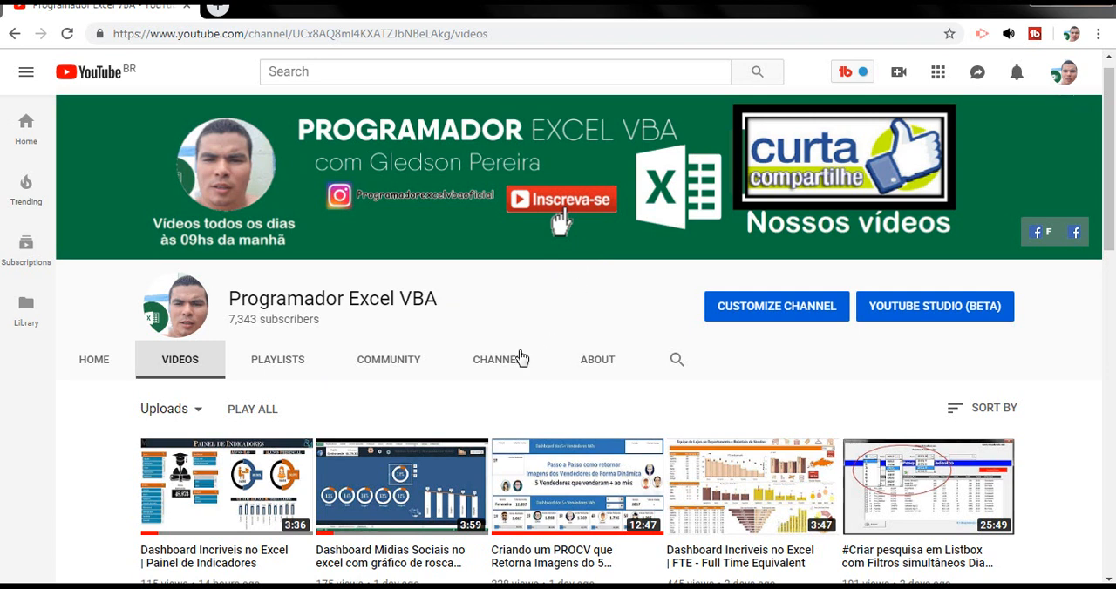
{"action": "mouse_move", "coordinate": [375, 586]}
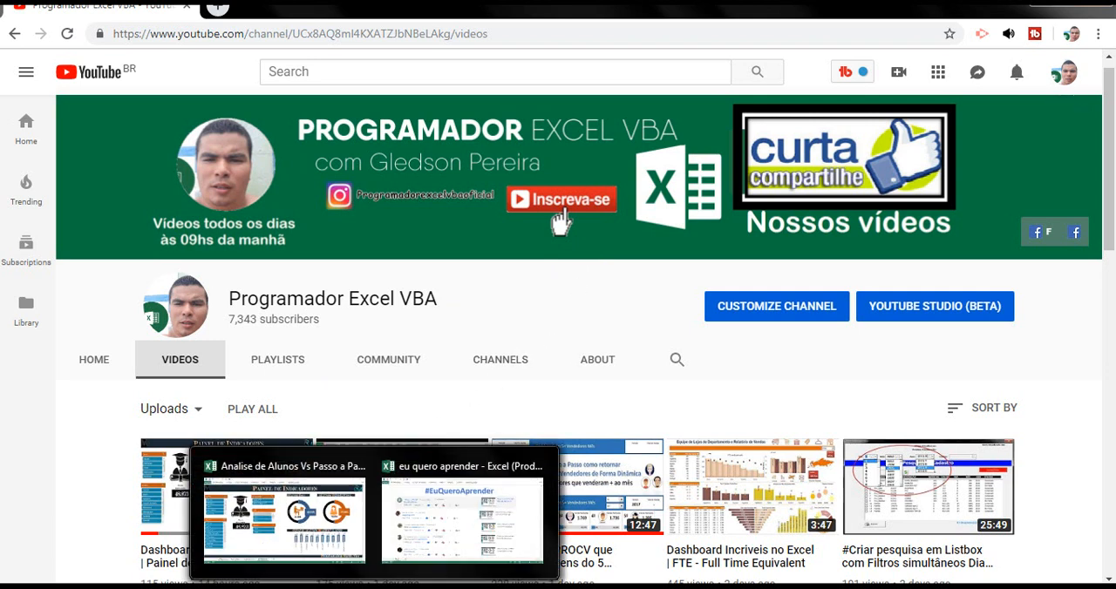
{"action": "left_click", "coordinate": [416, 533]}
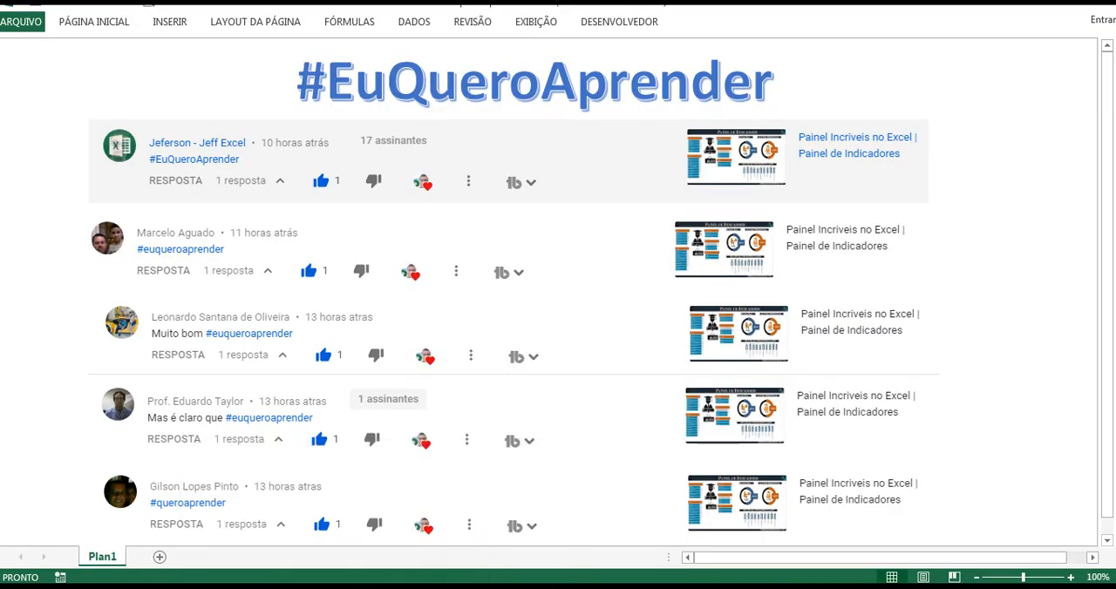
Step: Open the Configurações sheet of the Analise de Alunos workbook and review its Meses, Ano, Modalidade and Cidades lists
{"action": "mouse_move", "coordinate": [374, 586]}
{"action": "left_click", "coordinate": [286, 519]}
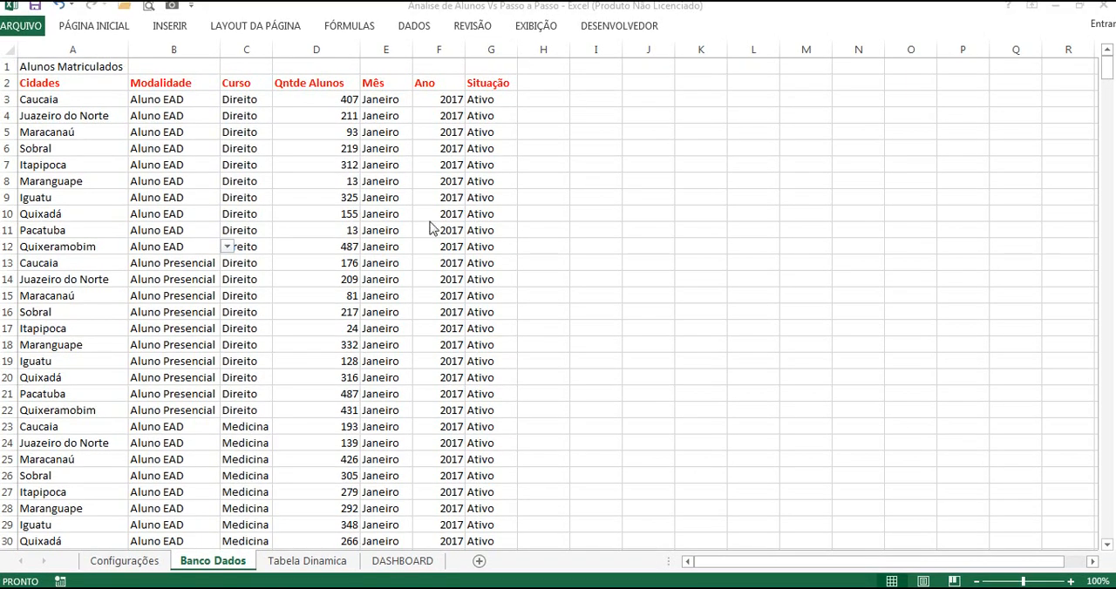
{"action": "left_click", "coordinate": [156, 563]}
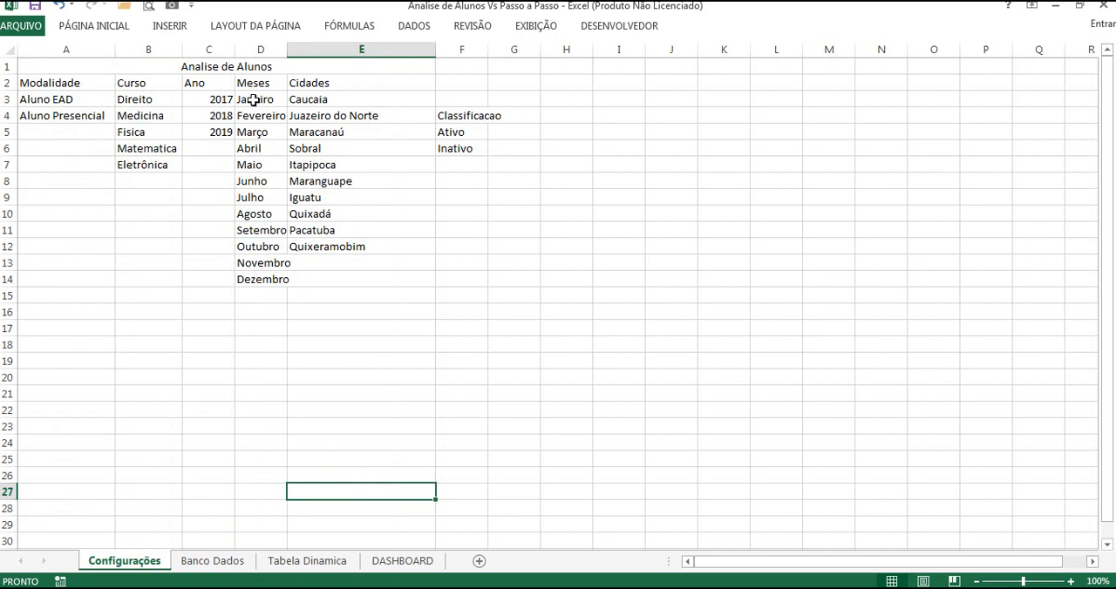
{"action": "left_click_drag", "start_coordinate": [260, 99], "coordinate": [266, 279]}
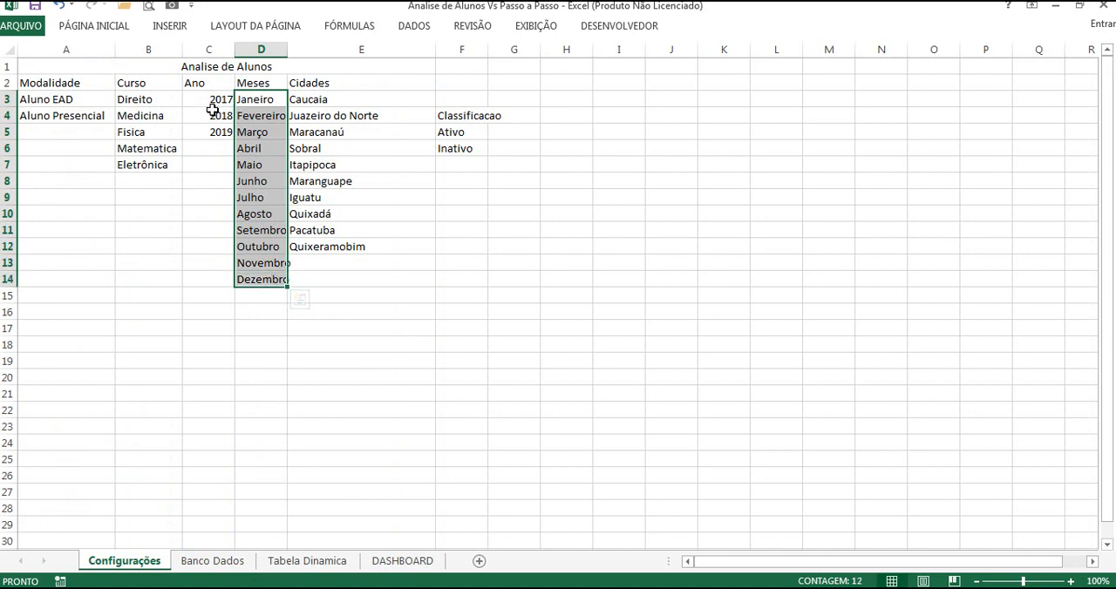
{"action": "left_click_drag", "start_coordinate": [213, 99], "coordinate": [215, 131]}
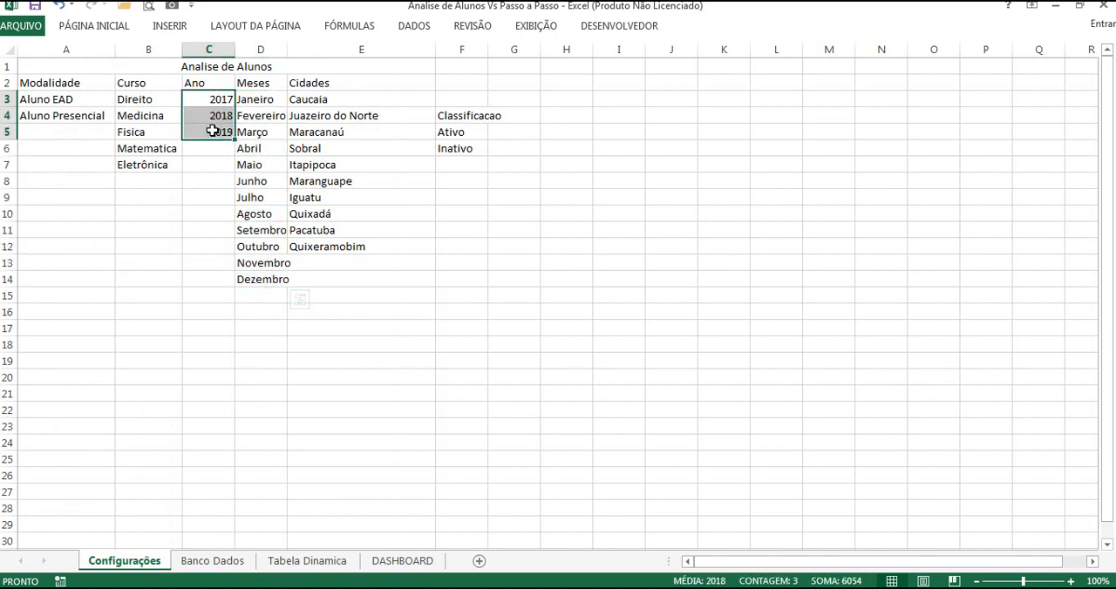
{"action": "left_click", "coordinate": [68, 83]}
{"action": "left_click", "coordinate": [330, 83]}
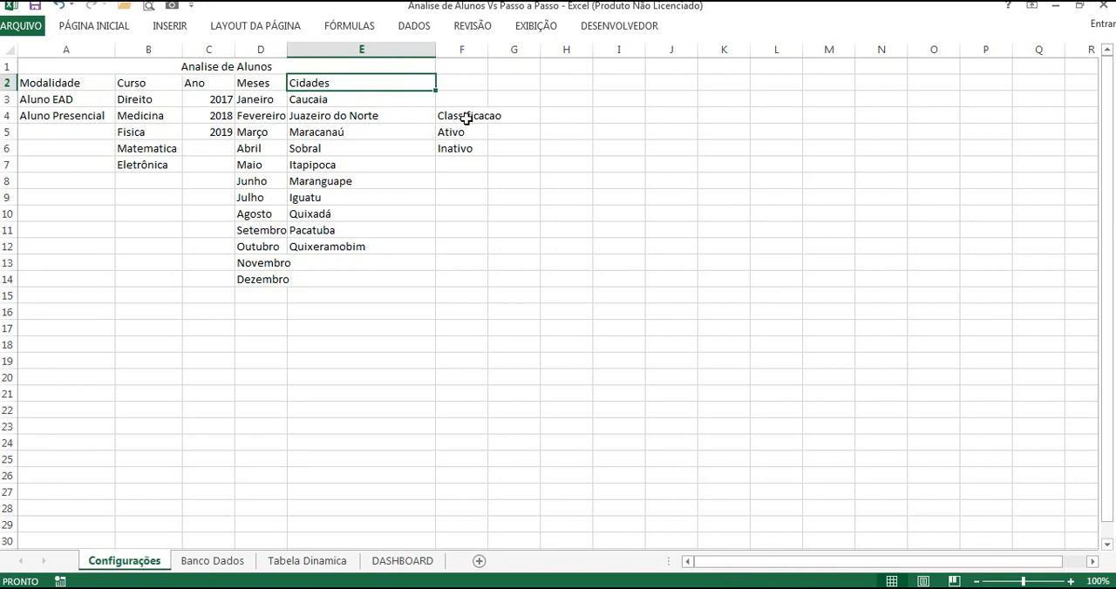
Step: On the Banco Dados sheet, check the drop-down options of the first Modalidade cell, B3
{"action": "left_click", "coordinate": [243, 561]}
{"action": "left_click", "coordinate": [140, 99]}
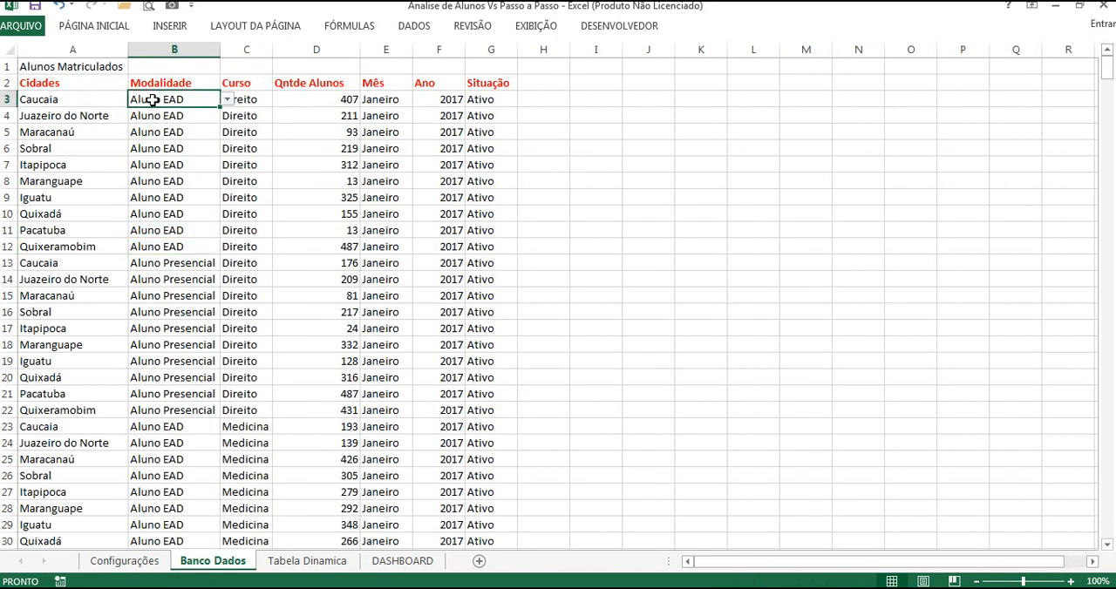
{"action": "left_click", "coordinate": [226, 100]}
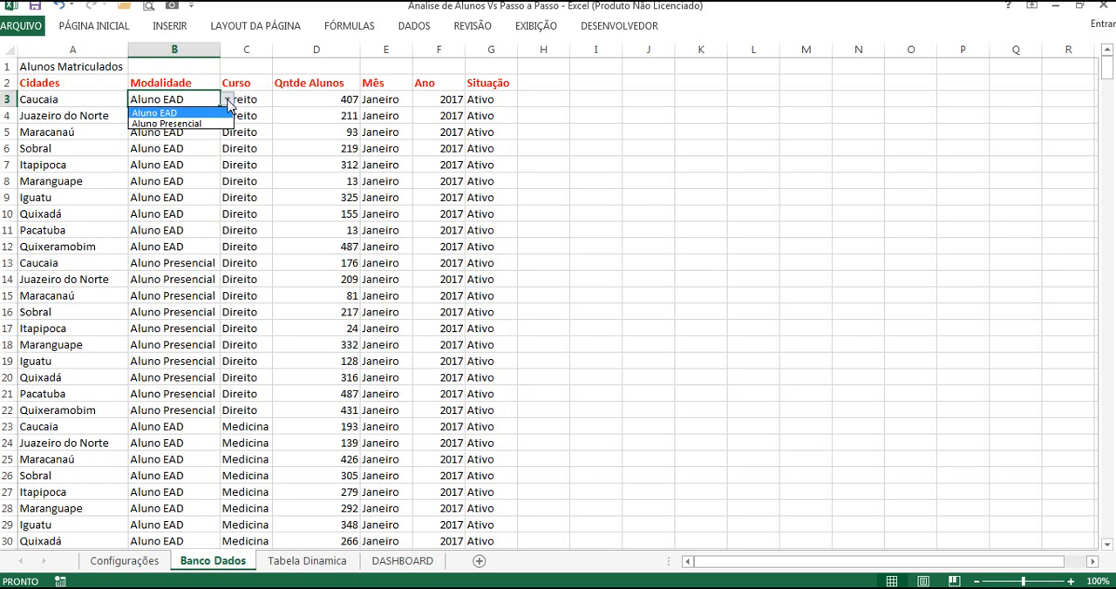
{"action": "left_click", "coordinate": [228, 101]}
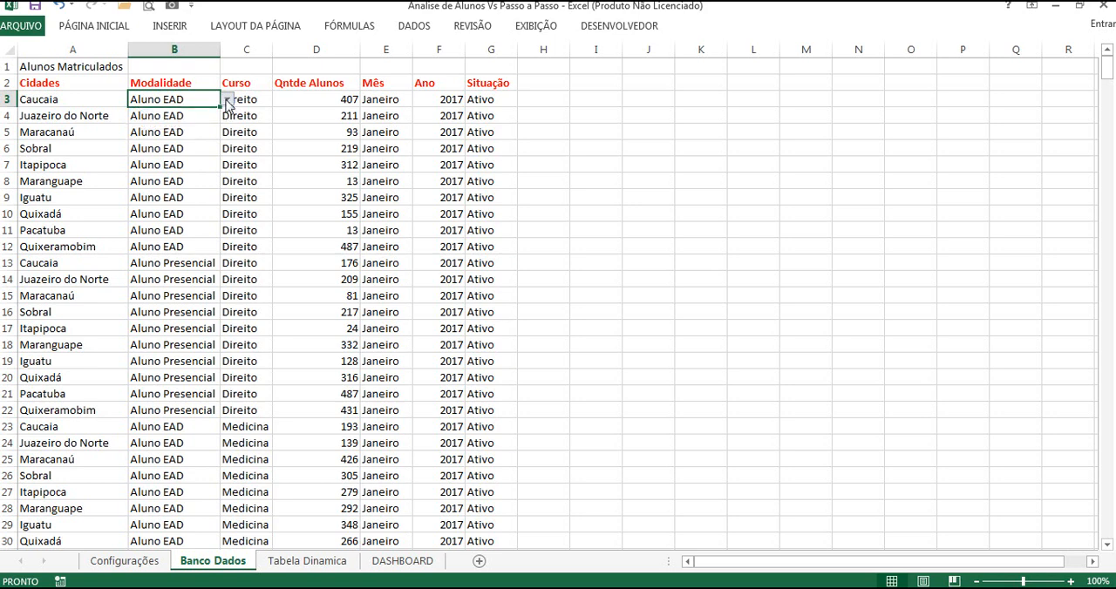
{"action": "left_click", "coordinate": [280, 135]}
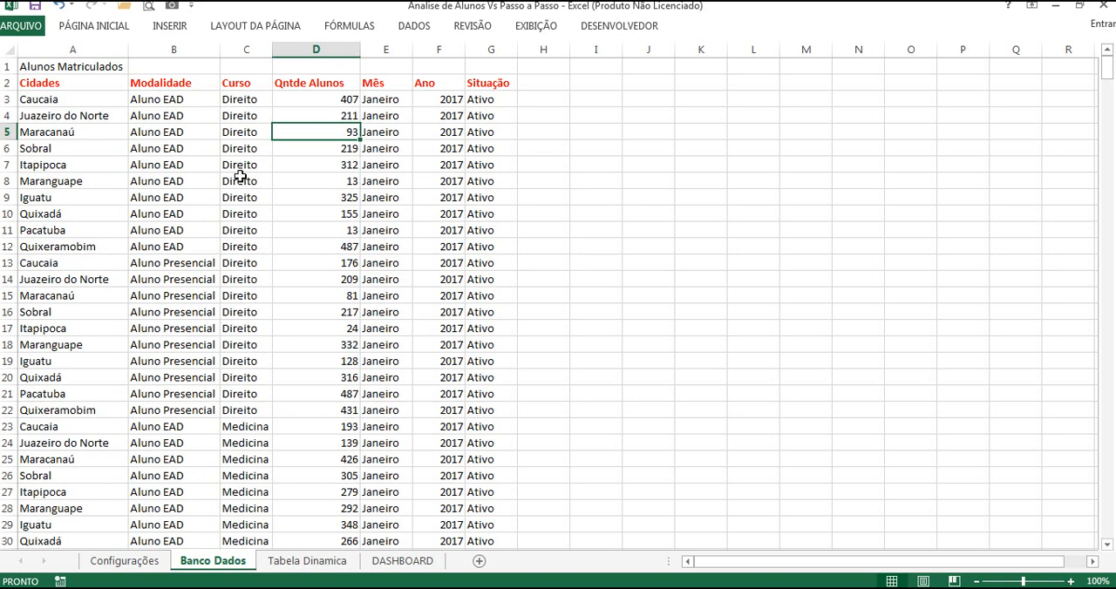
Step: Convert the student data in A2:G602 of the Banco Dados sheet into a table with headers
{"action": "left_click", "coordinate": [81, 83]}
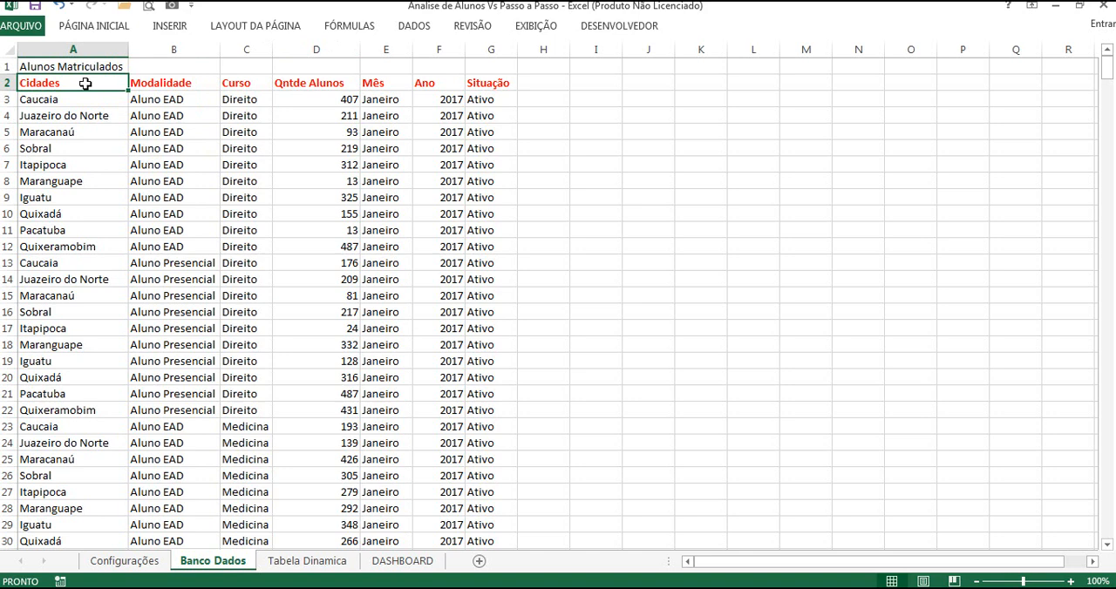
{"action": "left_click_drag", "start_coordinate": [90, 84], "coordinate": [469, 84]}
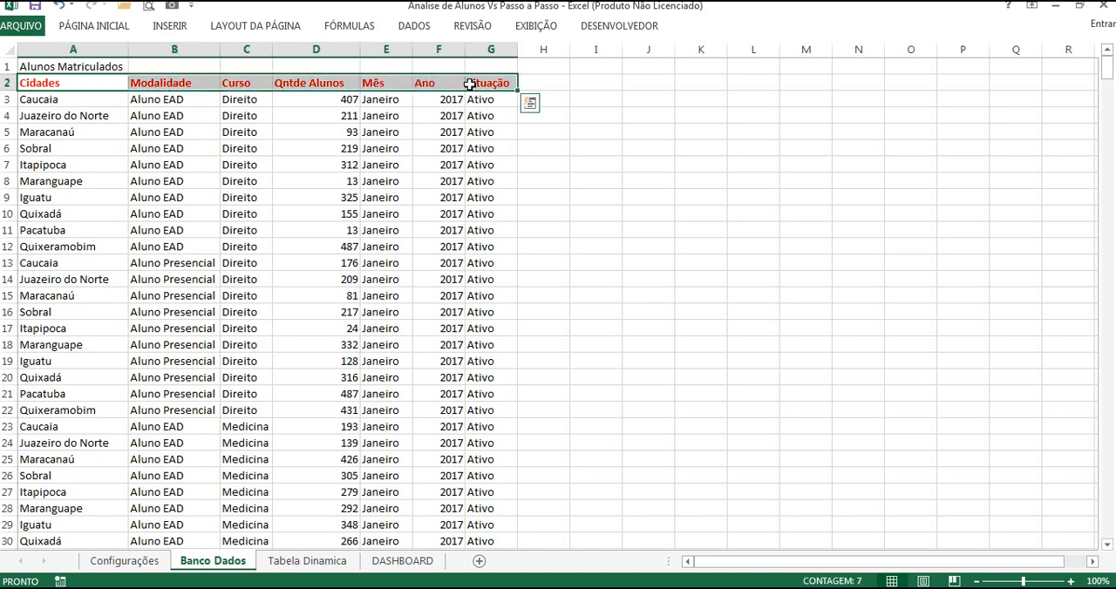
{"action": "key", "text": "ctrl+shift+Down"}
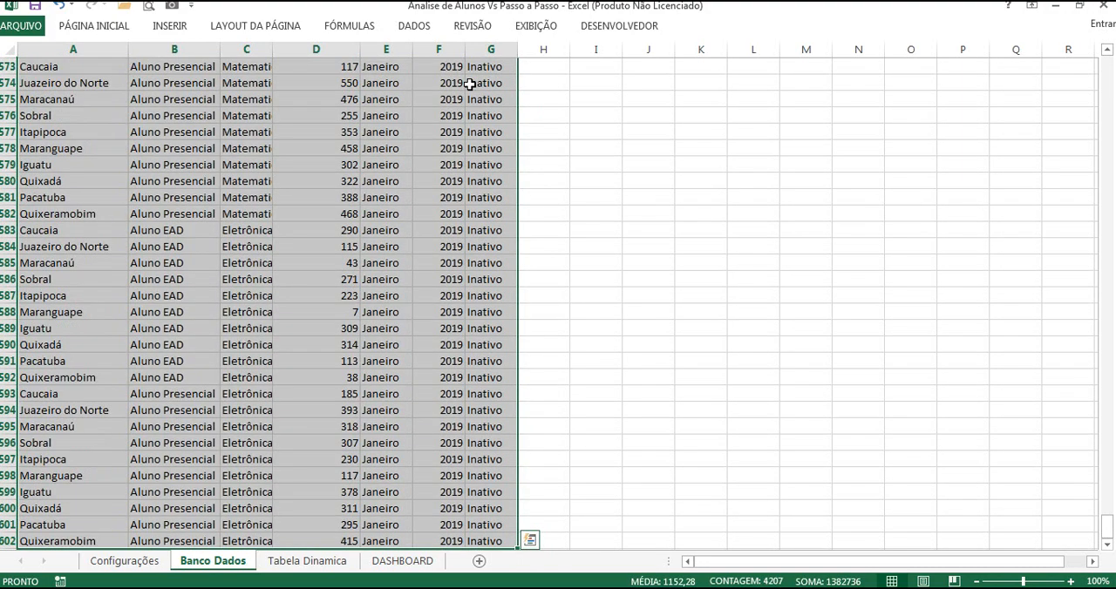
{"action": "left_click_drag", "start_coordinate": [1108, 531], "coordinate": [1108, 63]}
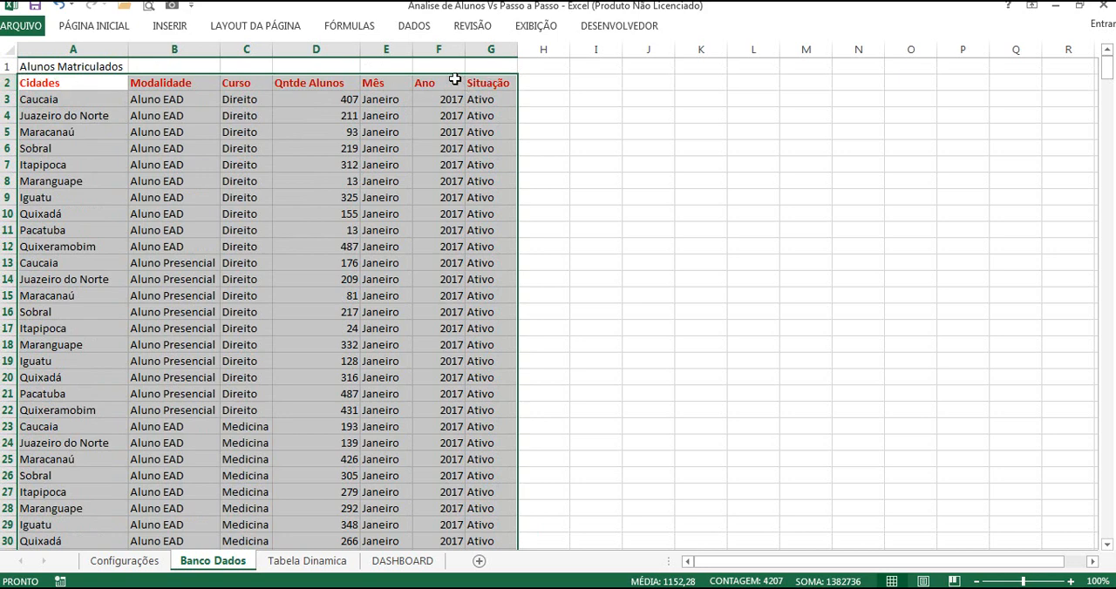
{"action": "left_click", "coordinate": [174, 28]}
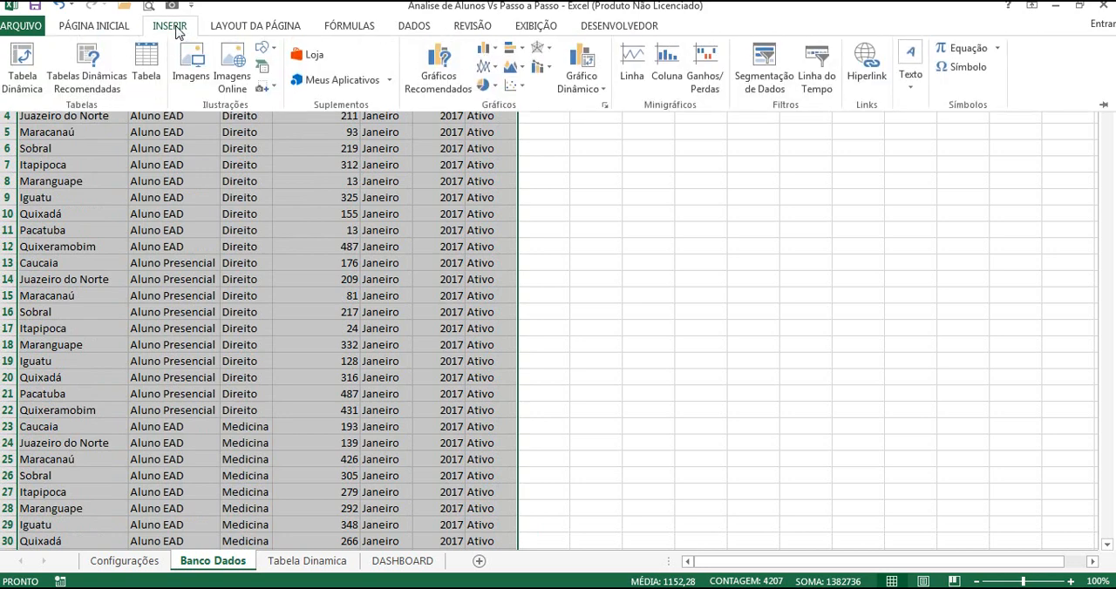
{"action": "left_click", "coordinate": [149, 74]}
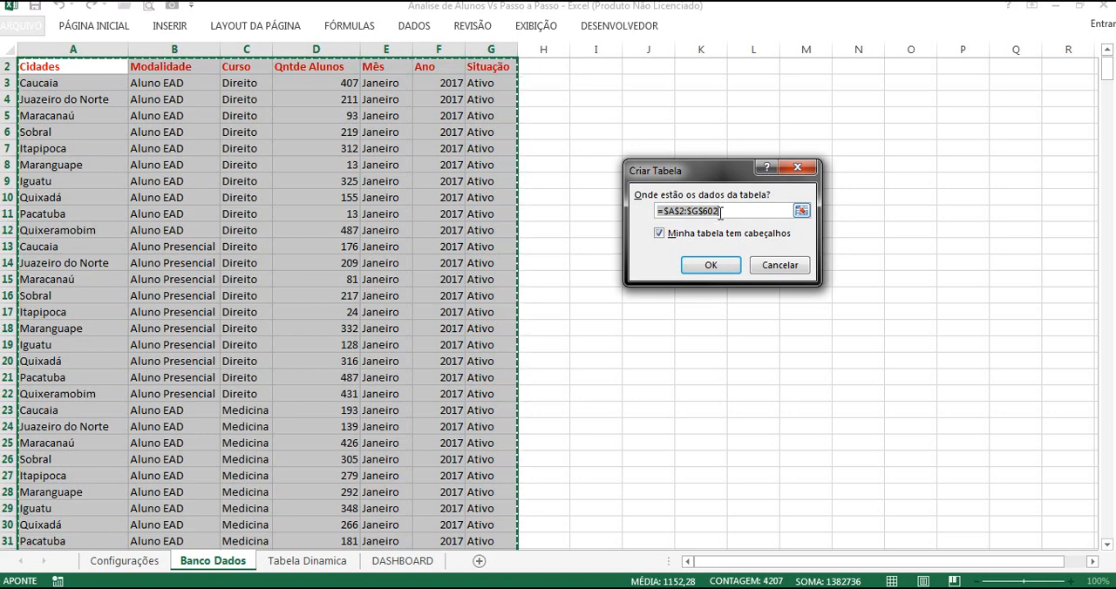
{"action": "left_click", "coordinate": [710, 266]}
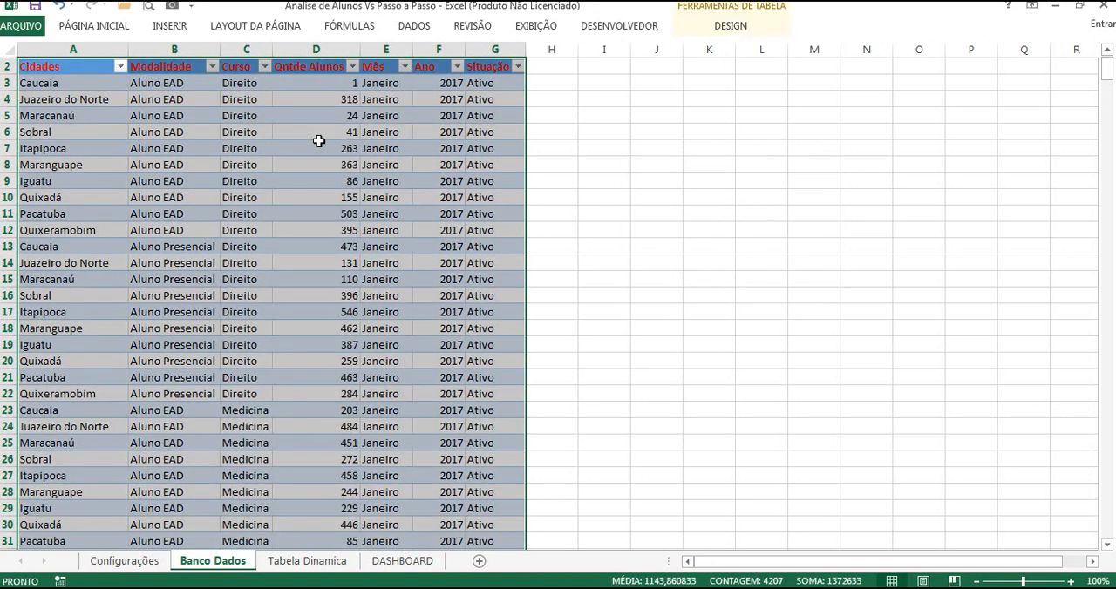
Step: Change the font colour of the table's header row, from Cidades to Situação, to a near-white theme shade
{"action": "left_click", "coordinate": [181, 70]}
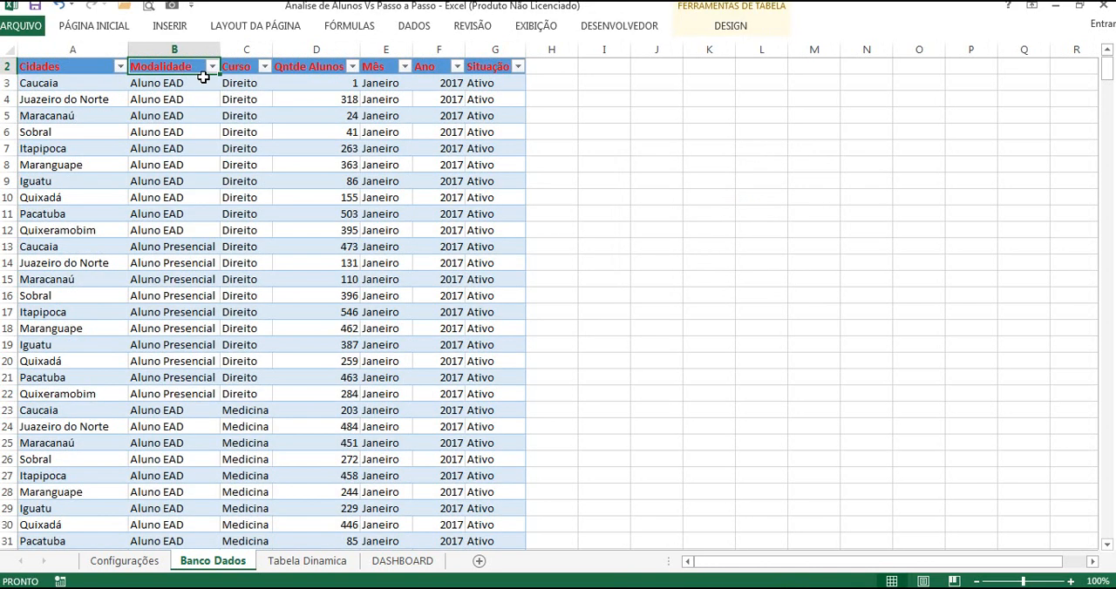
{"action": "left_click", "coordinate": [305, 73]}
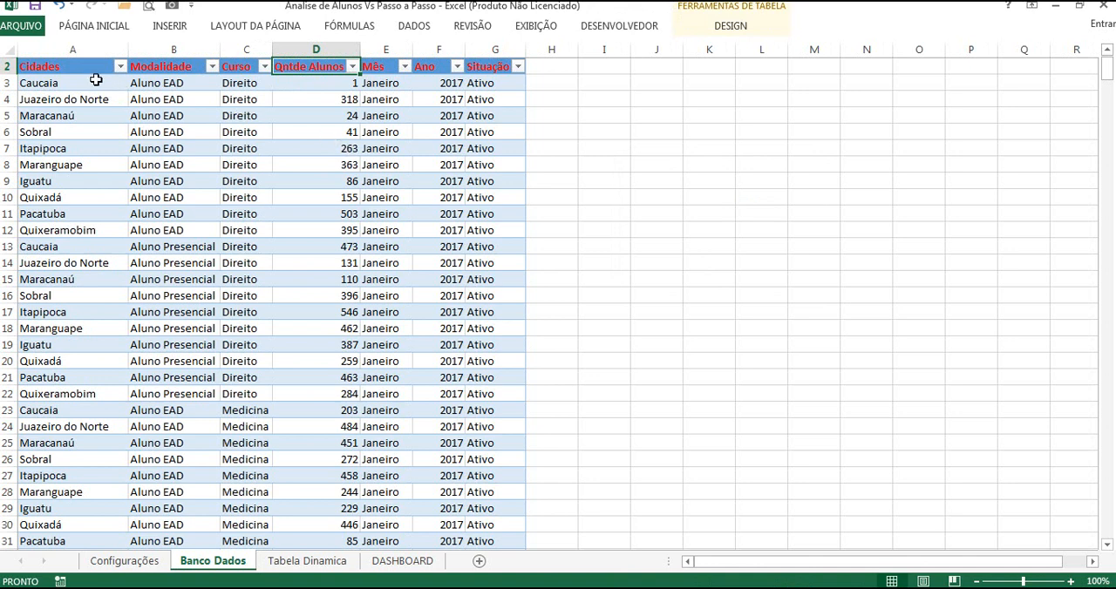
{"action": "left_click_drag", "start_coordinate": [88, 69], "coordinate": [468, 64]}
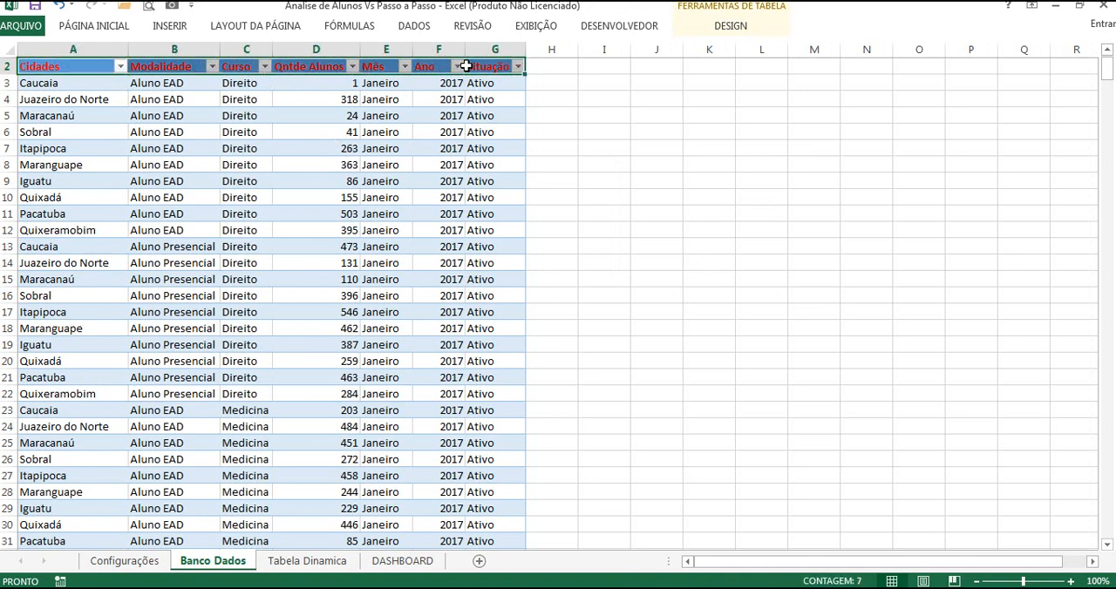
{"action": "left_click", "coordinate": [120, 29]}
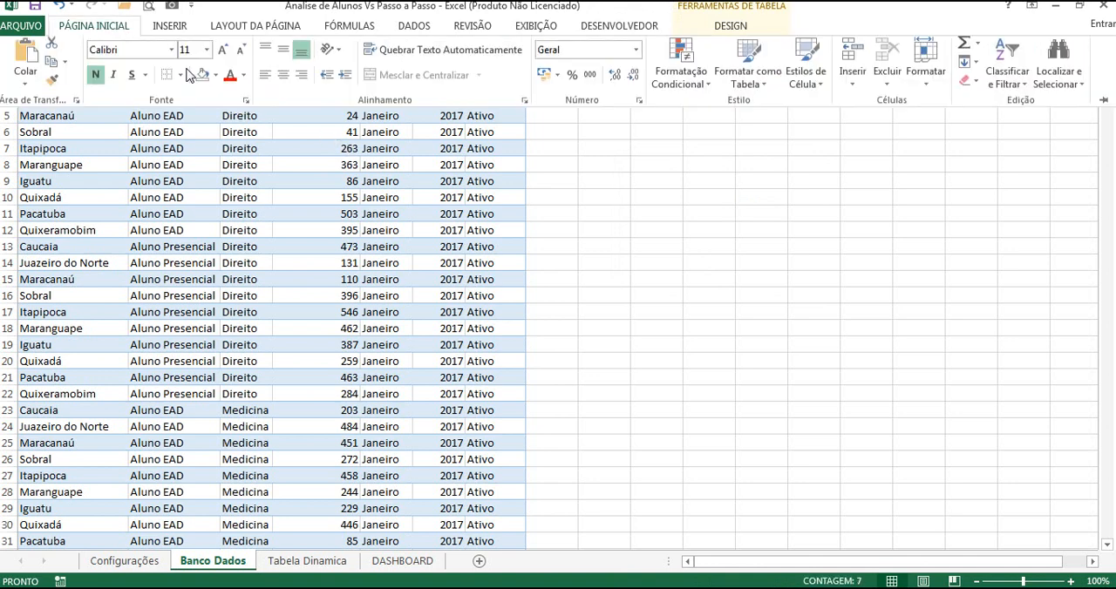
{"action": "left_click", "coordinate": [243, 80]}
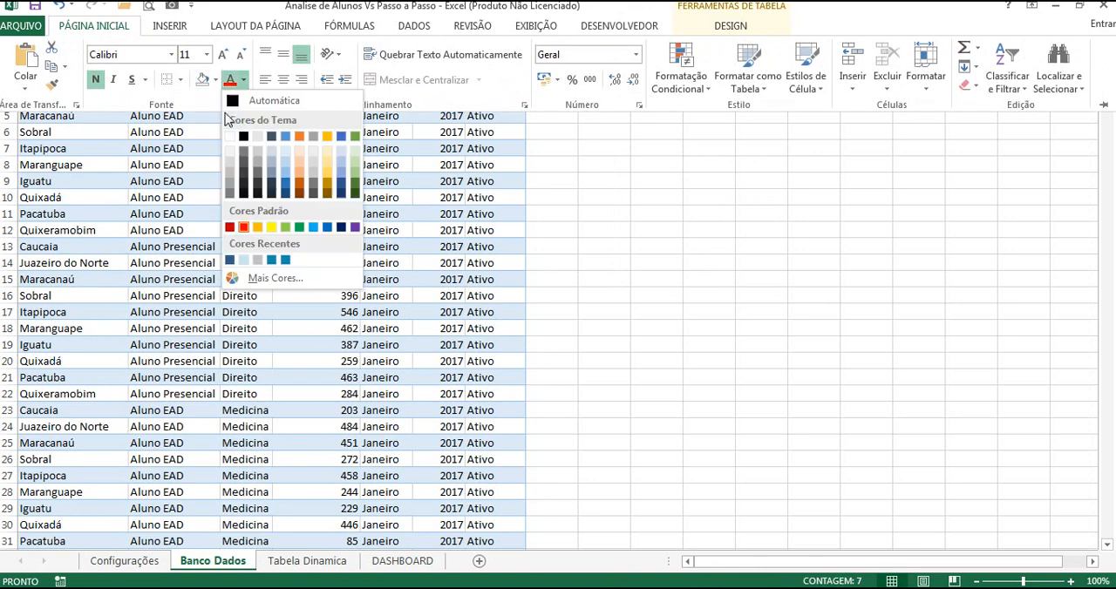
{"action": "left_click", "coordinate": [234, 150]}
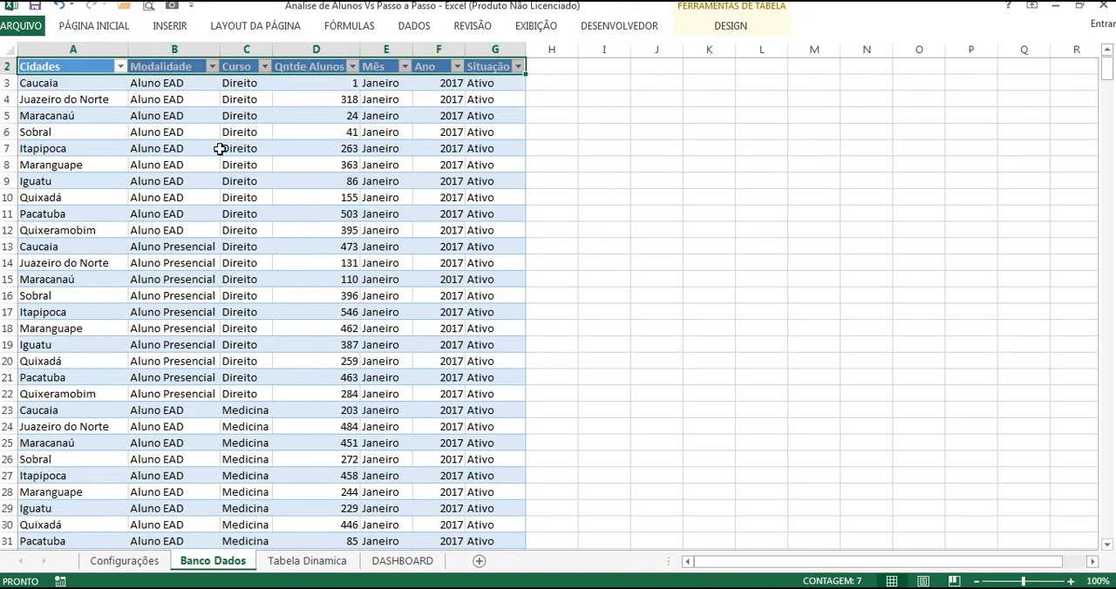
{"action": "left_click", "coordinate": [217, 150]}
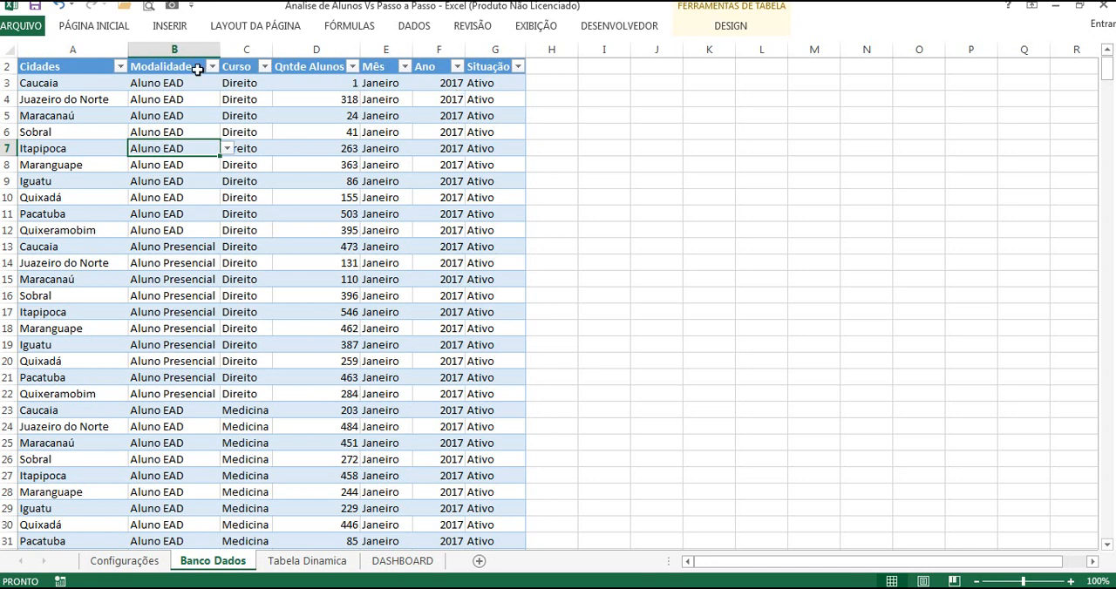
Step: Create a pivot table from the Banco Dados table Tabela1, placed at cell E1 of the existing Tabela Dinamica sheet
{"action": "left_click", "coordinate": [182, 67]}
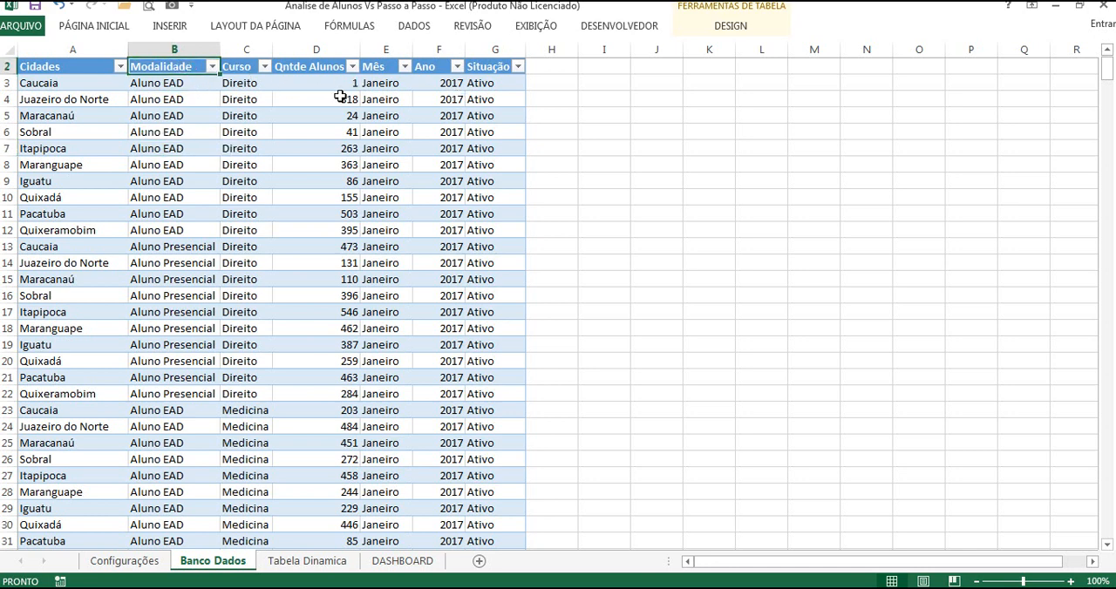
{"action": "left_click", "coordinate": [169, 27]}
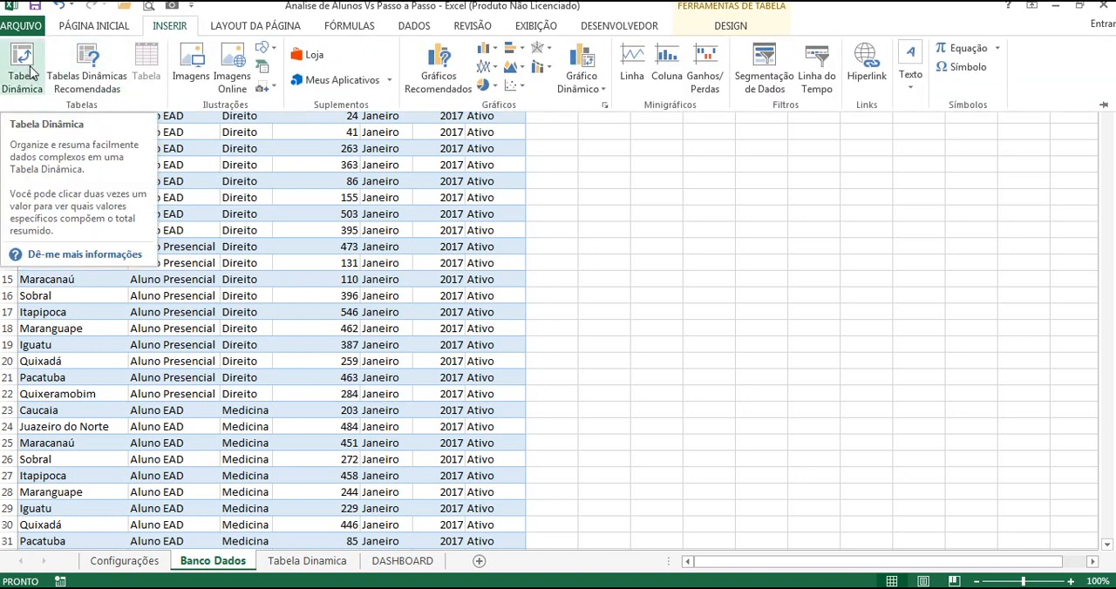
{"action": "left_click", "coordinate": [23, 70]}
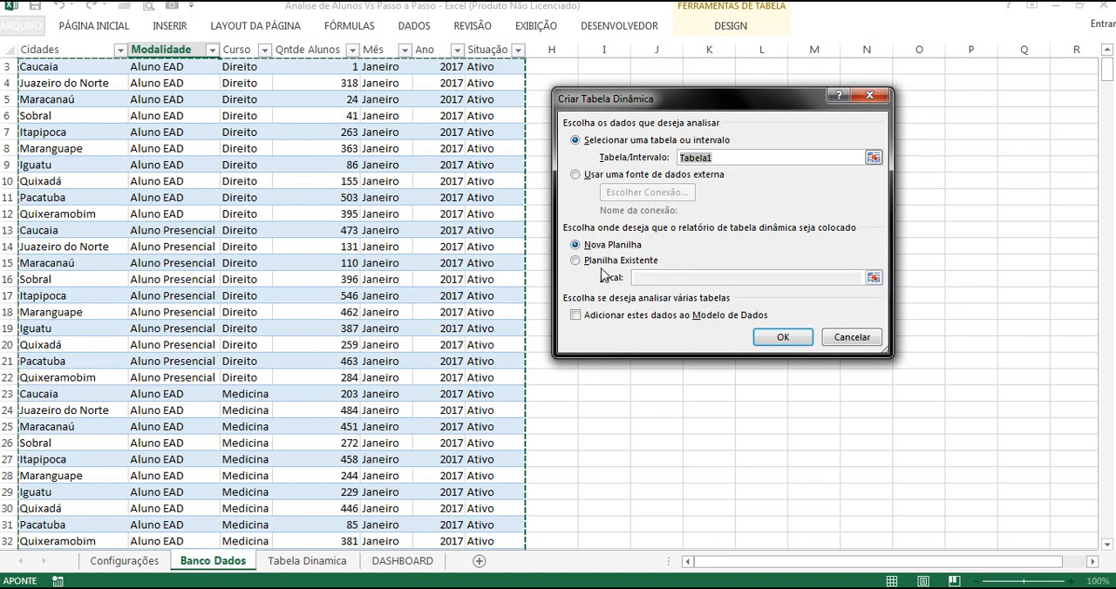
{"action": "left_click", "coordinate": [336, 563]}
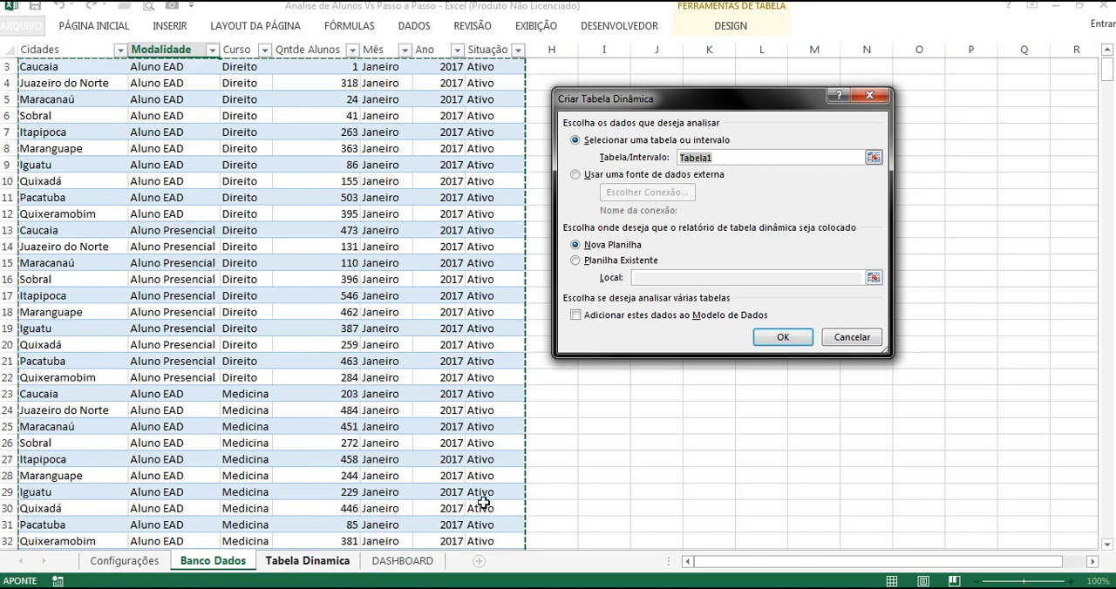
{"action": "left_click", "coordinate": [593, 261]}
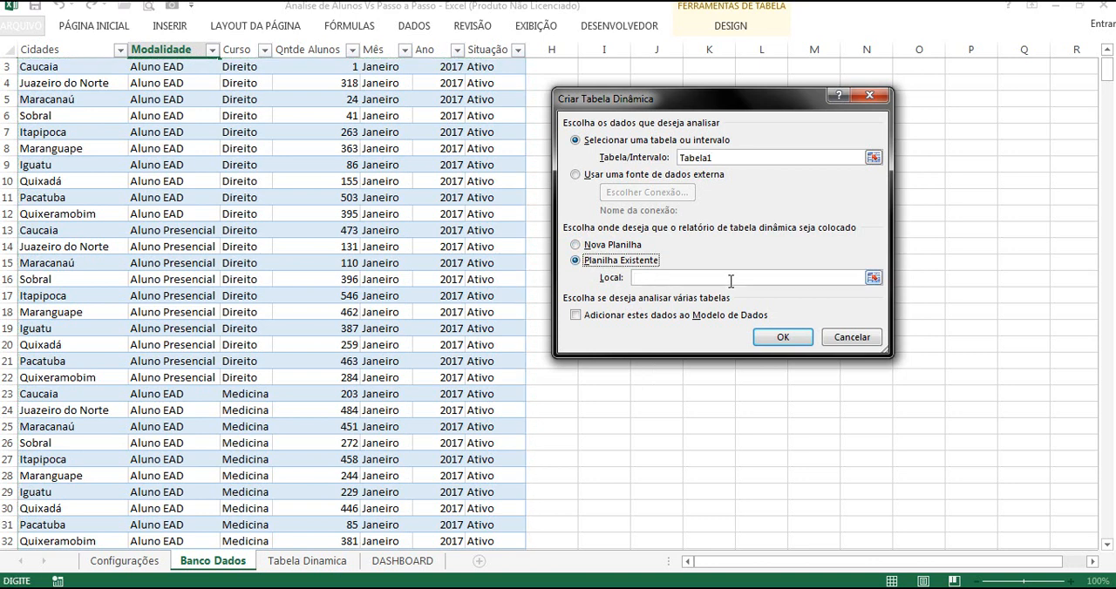
{"action": "left_click", "coordinate": [872, 277]}
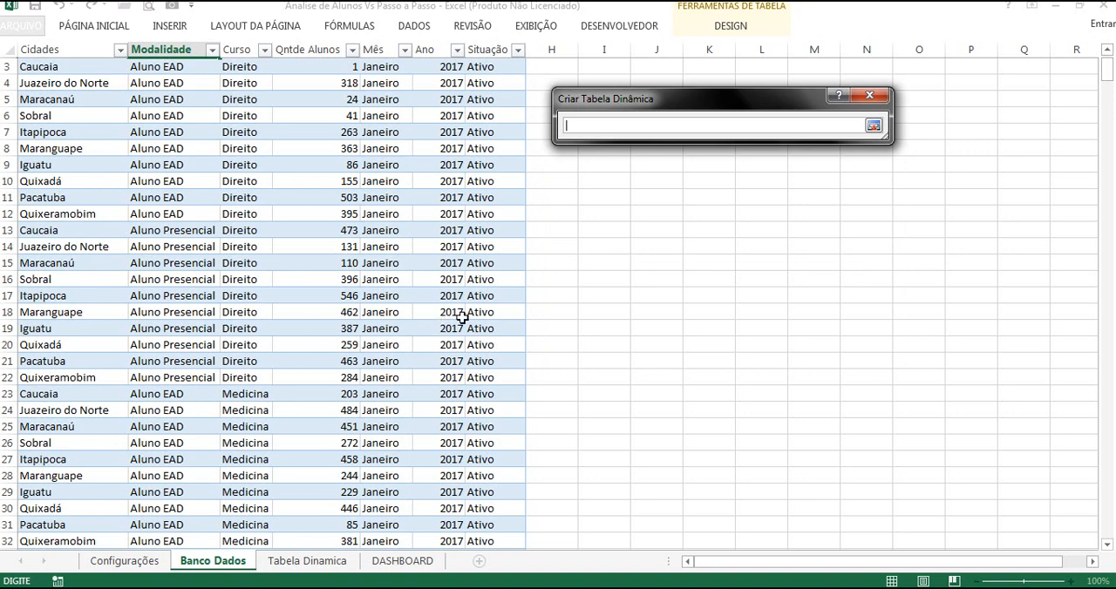
{"action": "left_click", "coordinate": [307, 562]}
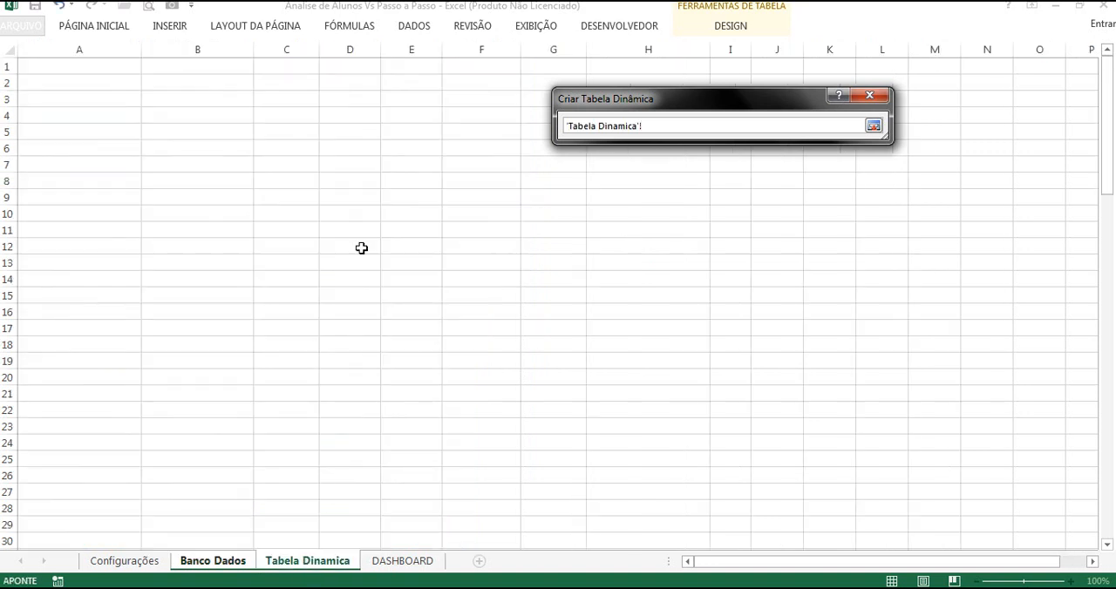
{"action": "left_click", "coordinate": [427, 72]}
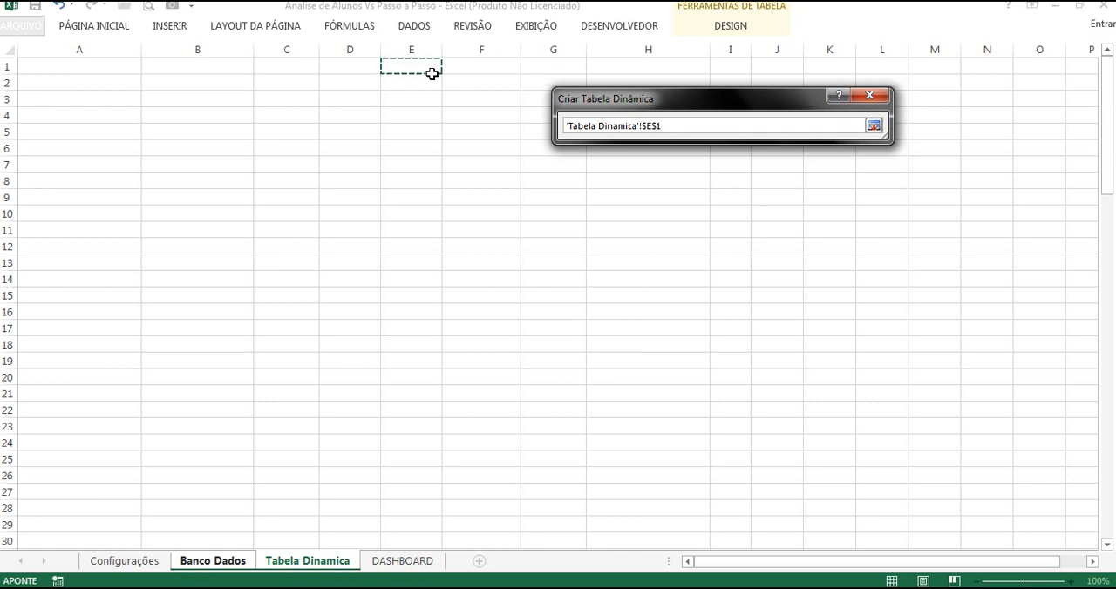
{"action": "left_click", "coordinate": [873, 126]}
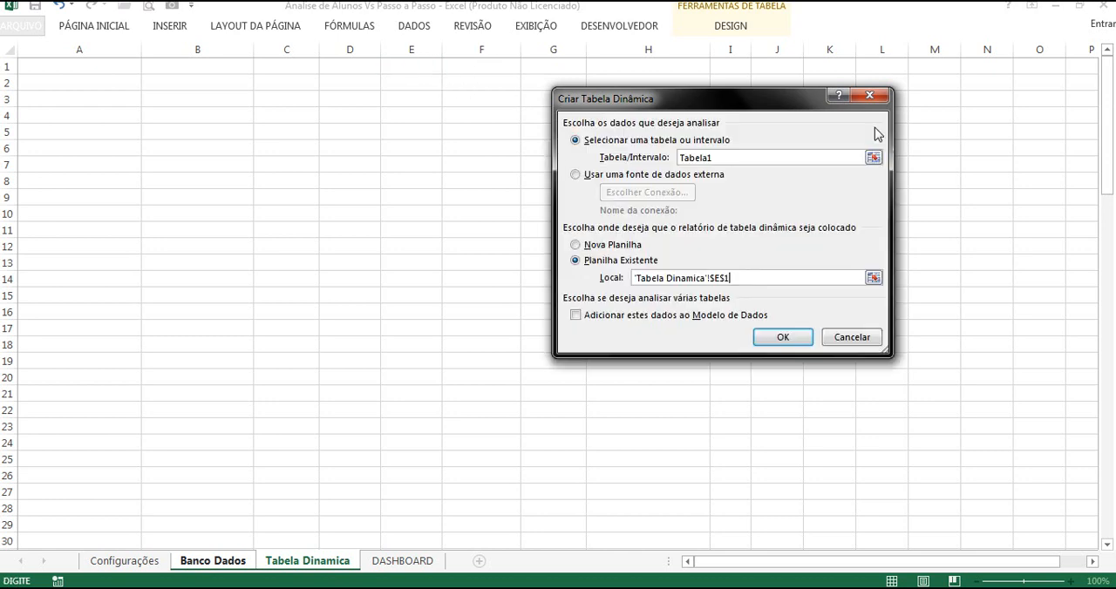
{"action": "left_click", "coordinate": [781, 340]}
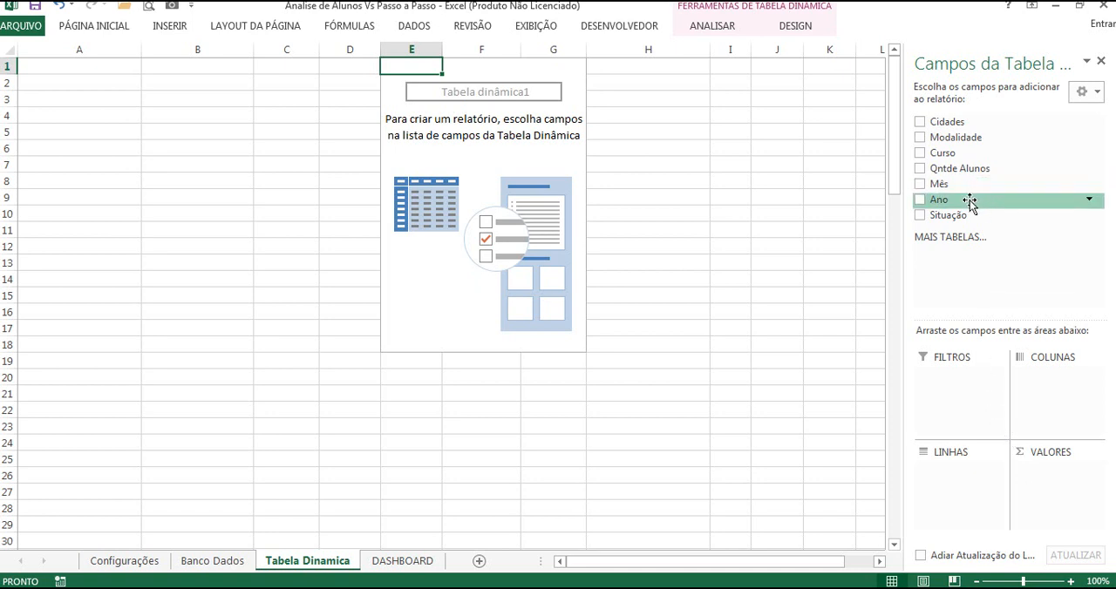
Step: Set Ano and Situação as pivot filters, Cidades, Modalidade and Curso as rows in that order, and the sum of Qntde Alunos as values
{"action": "left_click_drag", "start_coordinate": [971, 202], "coordinate": [946, 378]}
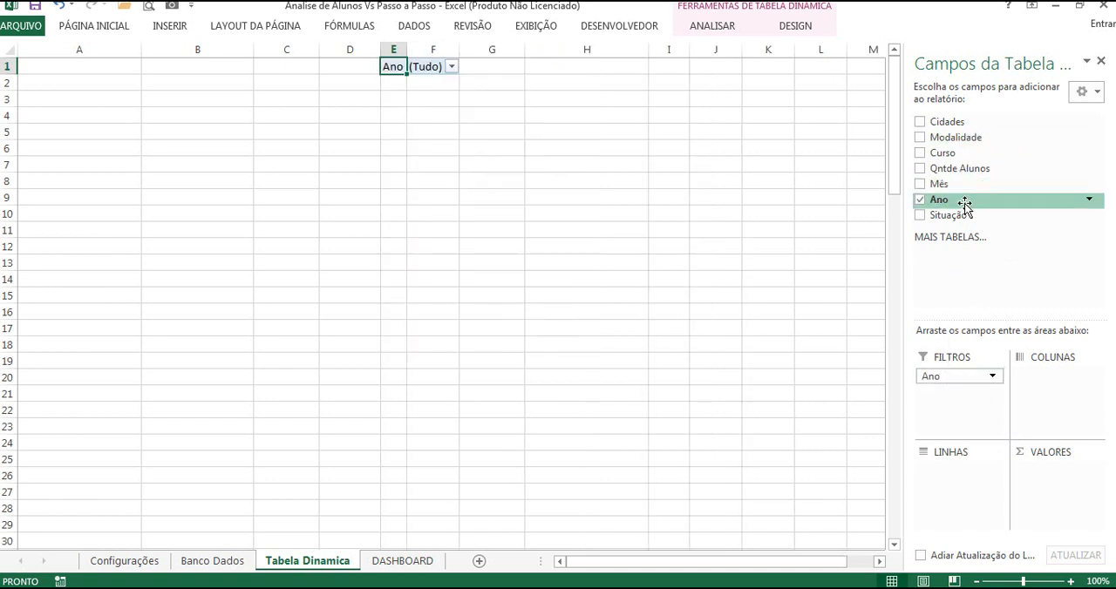
{"action": "left_click_drag", "start_coordinate": [964, 218], "coordinate": [944, 406]}
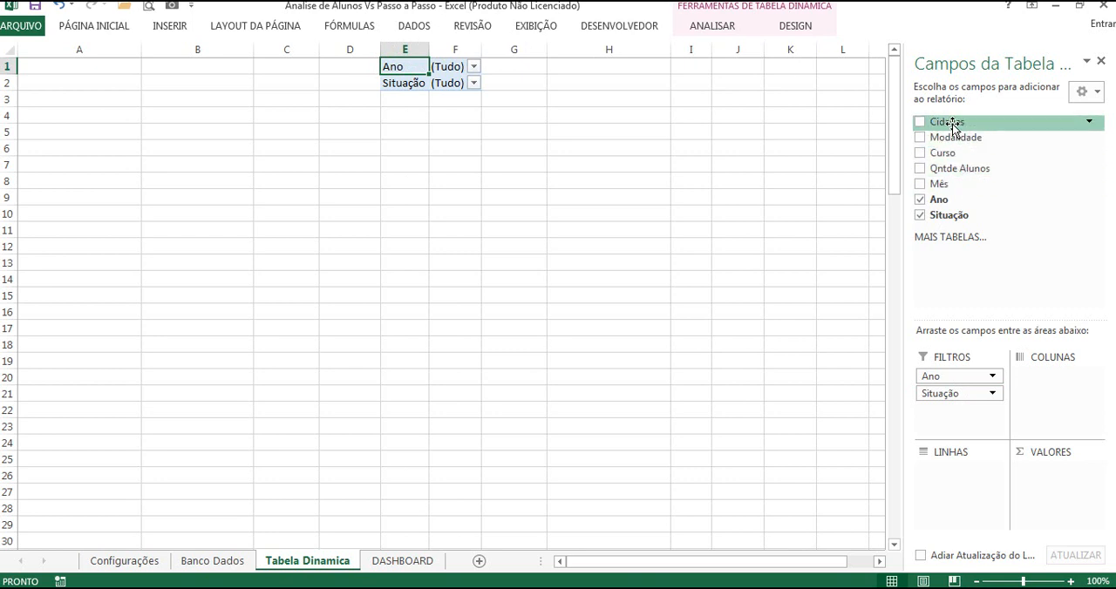
{"action": "left_click_drag", "start_coordinate": [952, 123], "coordinate": [955, 479]}
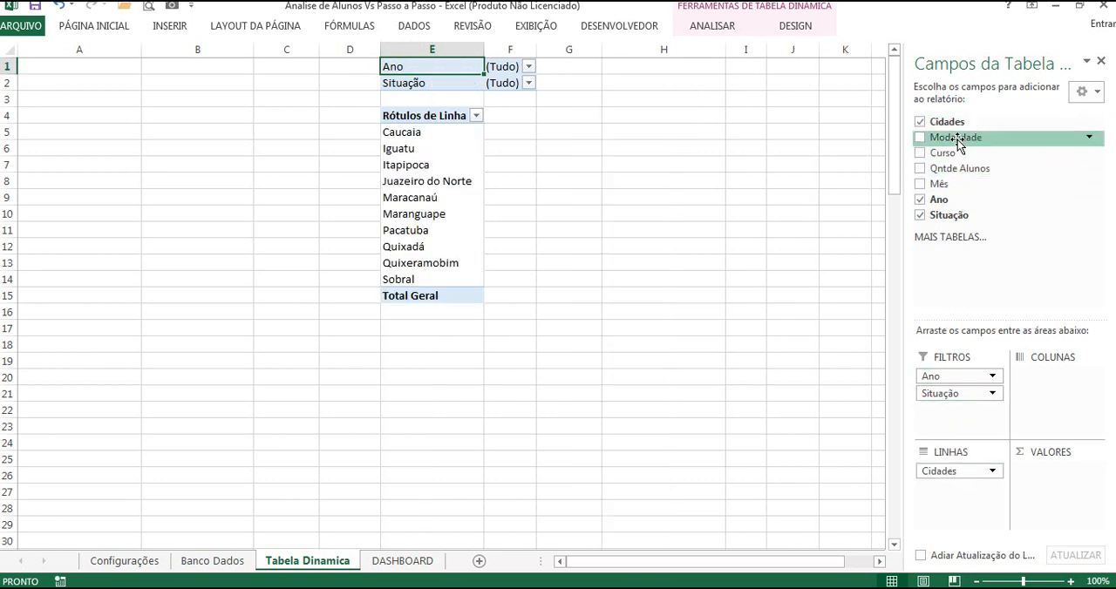
{"action": "left_click_drag", "start_coordinate": [955, 137], "coordinate": [950, 491]}
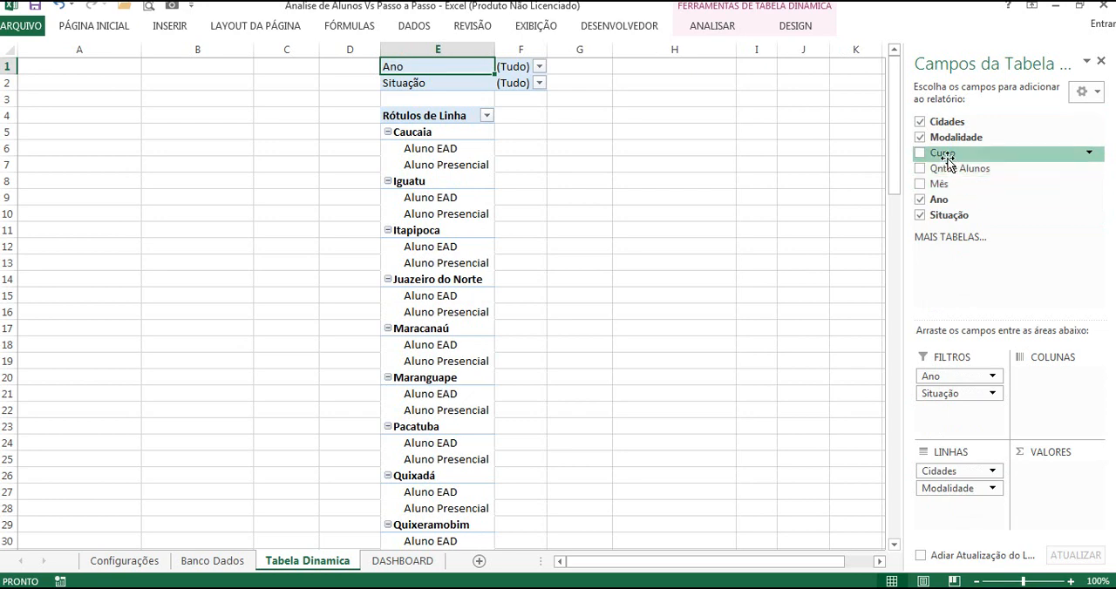
{"action": "left_click_drag", "start_coordinate": [947, 161], "coordinate": [946, 511]}
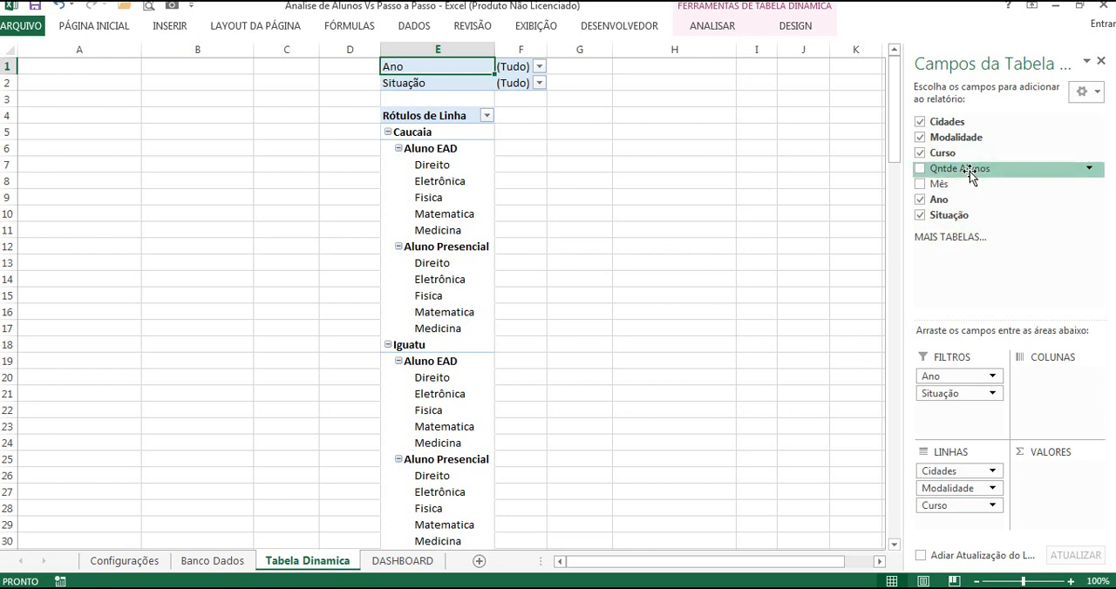
{"action": "left_click_drag", "start_coordinate": [966, 168], "coordinate": [1052, 479]}
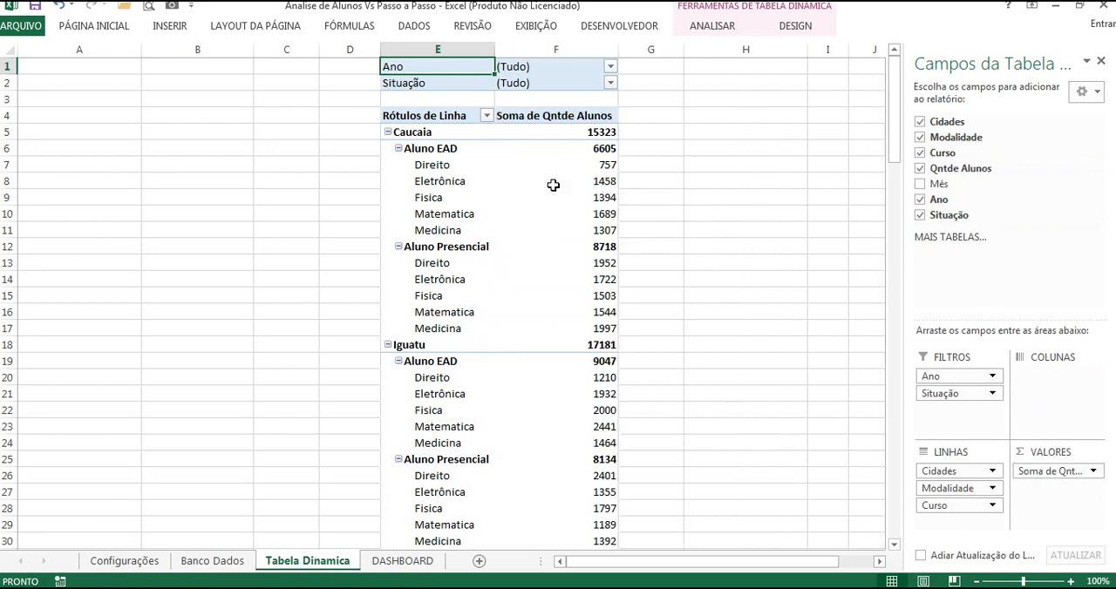
Step: Hide all subtotals in the pivot table and turn off its grand totals for rows and columns
{"action": "mouse_move", "coordinate": [552, 185]}
{"action": "mouse_move", "coordinate": [517, 152]}
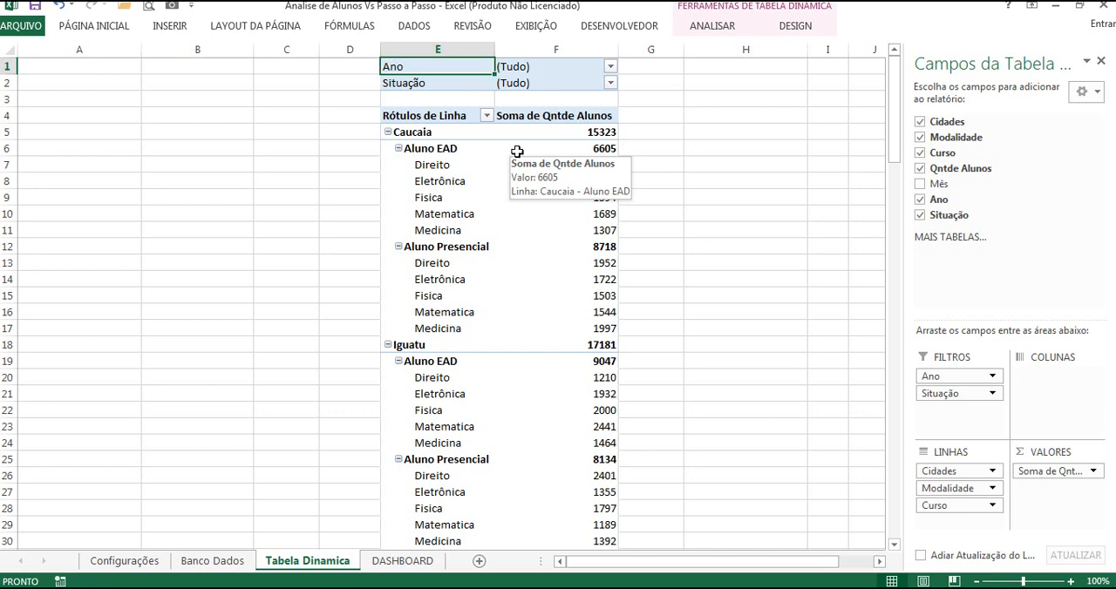
{"action": "left_click", "coordinate": [442, 116]}
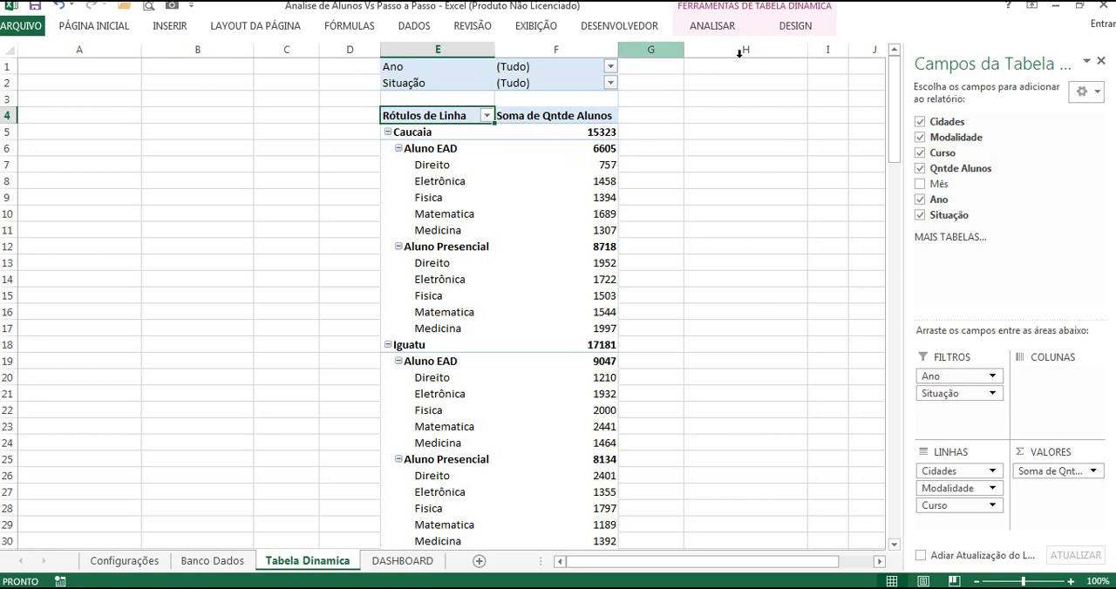
{"action": "left_click", "coordinate": [795, 27]}
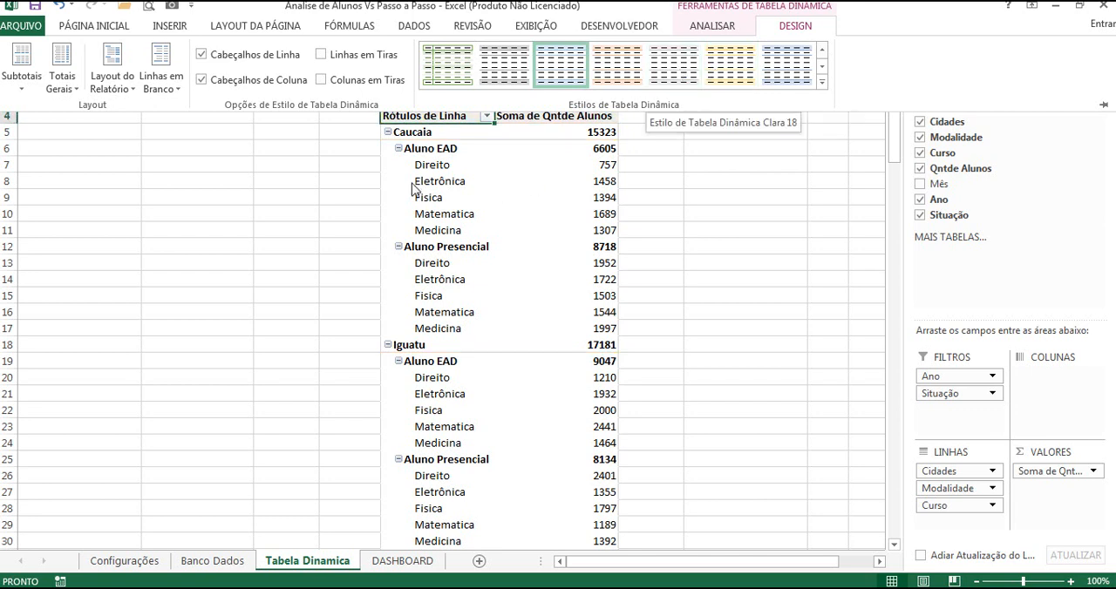
{"action": "left_click", "coordinate": [29, 70]}
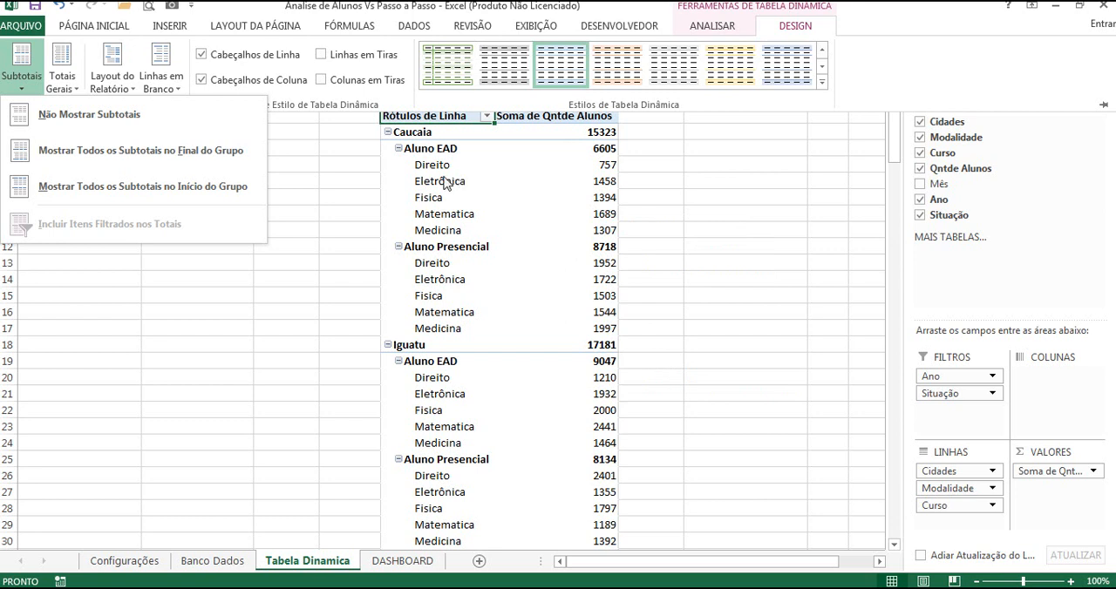
{"action": "left_click", "coordinate": [109, 122]}
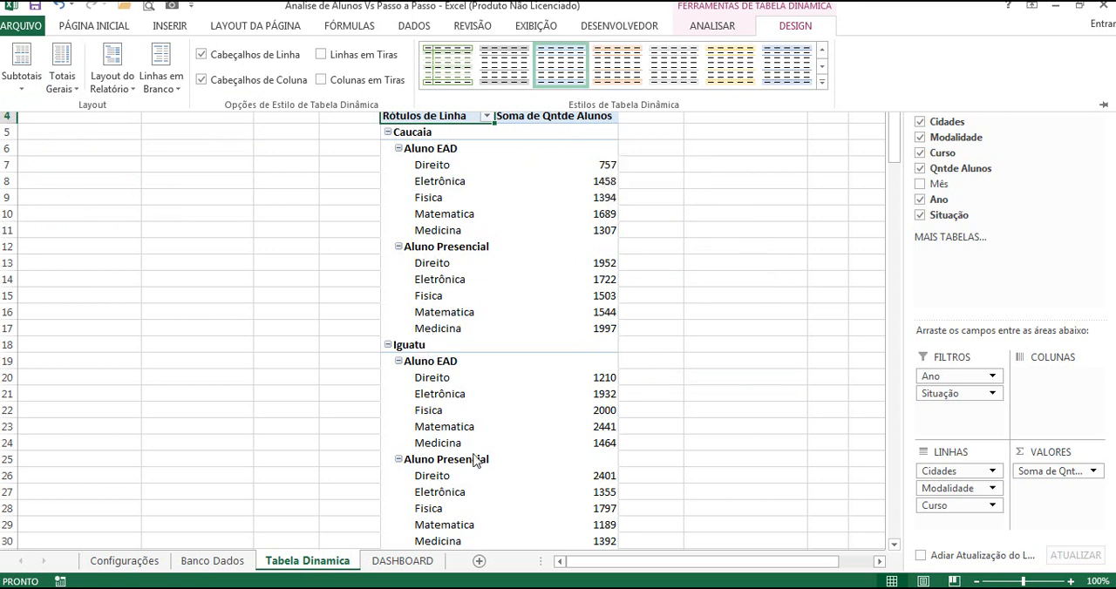
{"action": "left_click", "coordinate": [68, 78]}
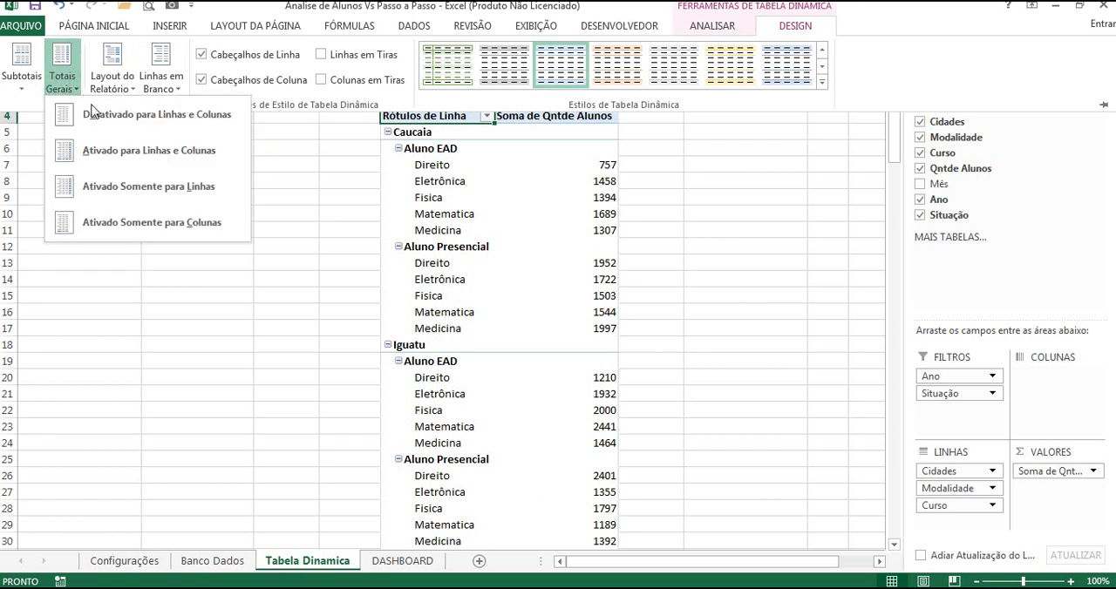
{"action": "left_click", "coordinate": [175, 115]}
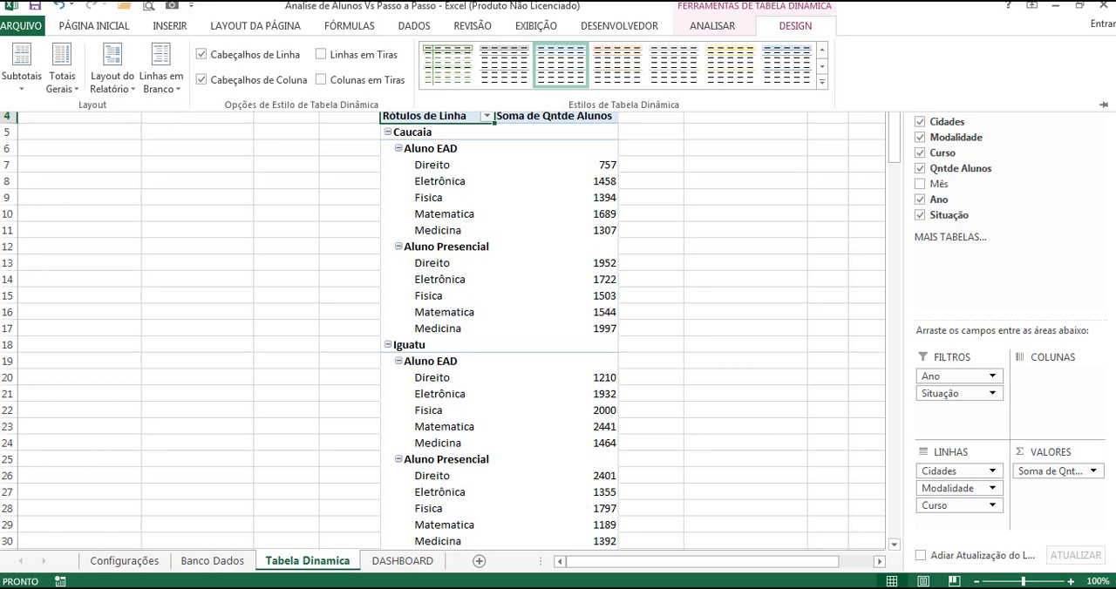
{"action": "left_click", "coordinate": [441, 6]}
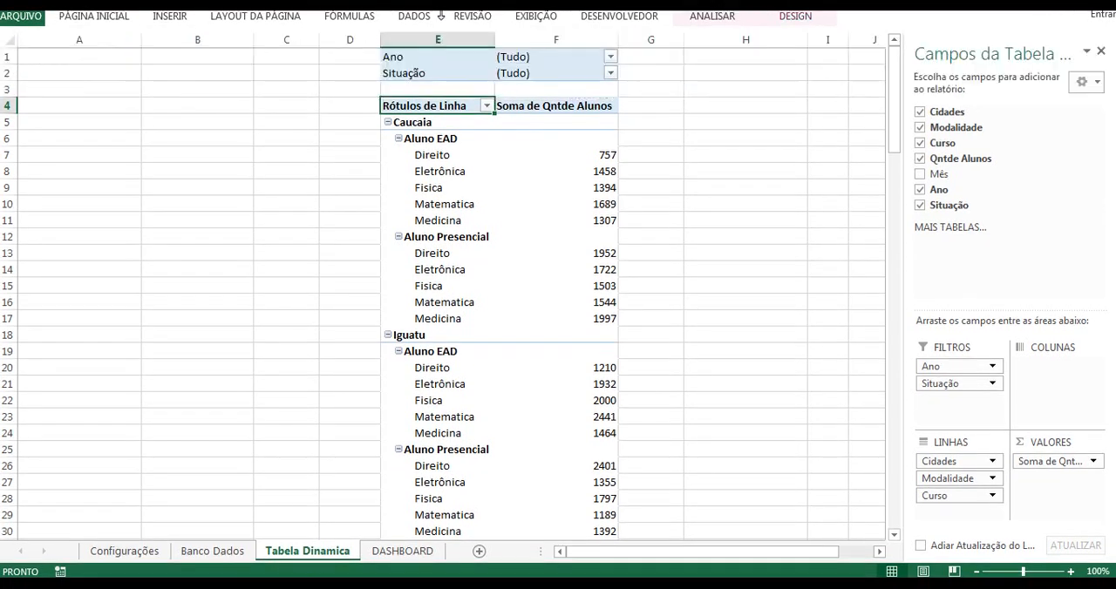
{"action": "left_click", "coordinate": [441, 15]}
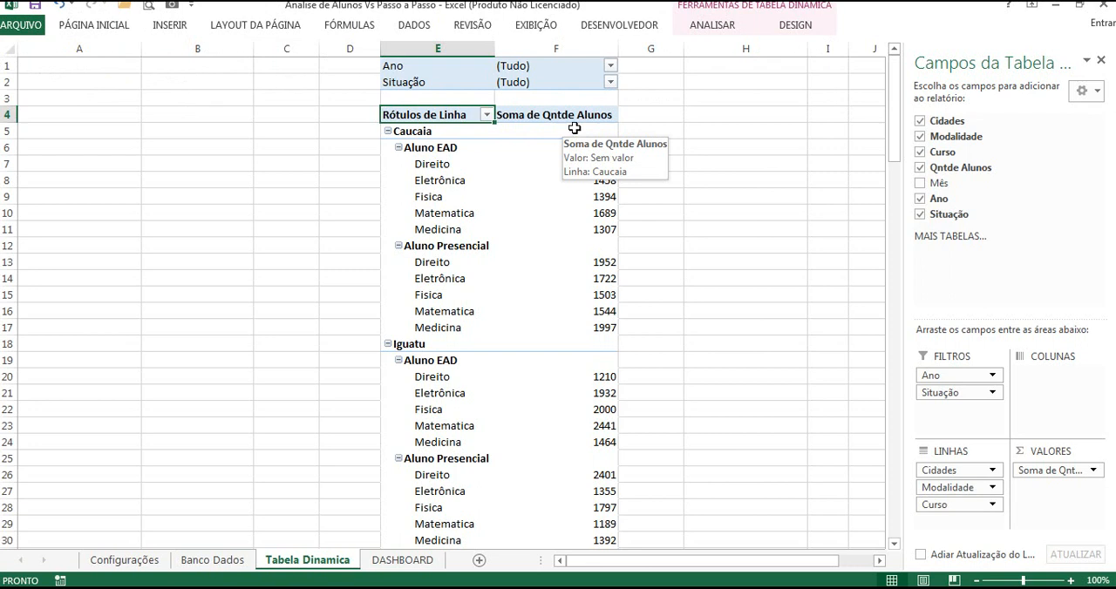
Step: Show the pivot table in tabular form and repeat all item labels
{"action": "left_click", "coordinate": [794, 26]}
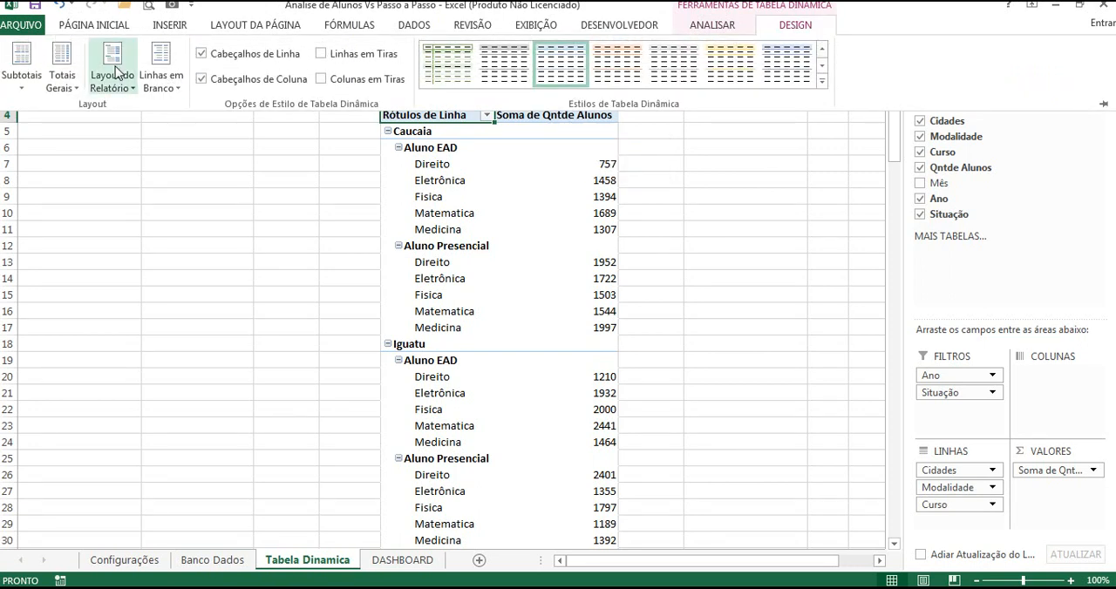
{"action": "left_click", "coordinate": [115, 70]}
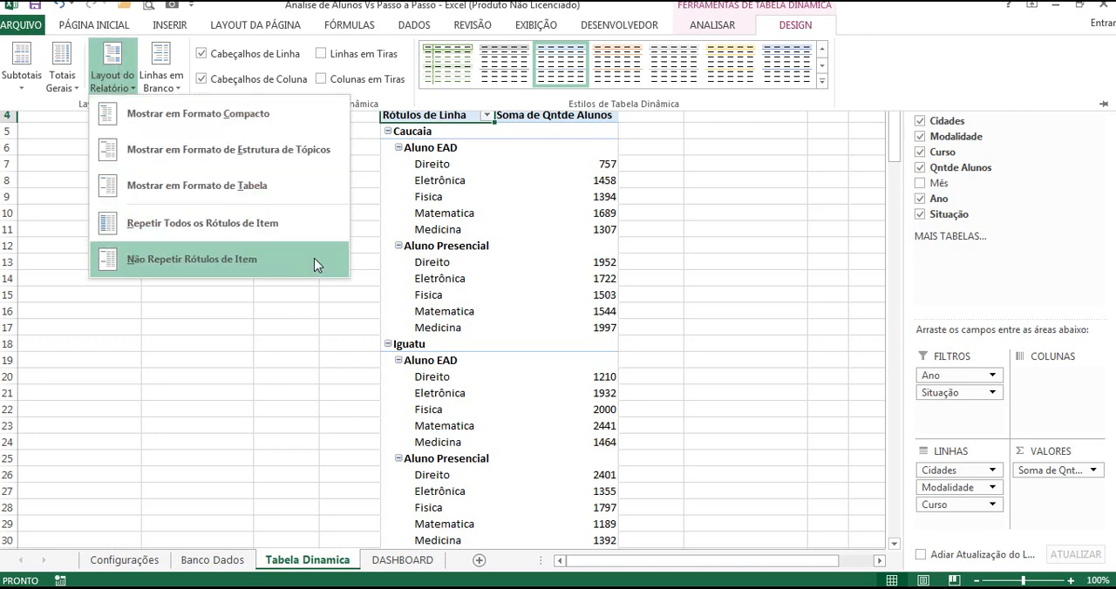
{"action": "left_click", "coordinate": [232, 184]}
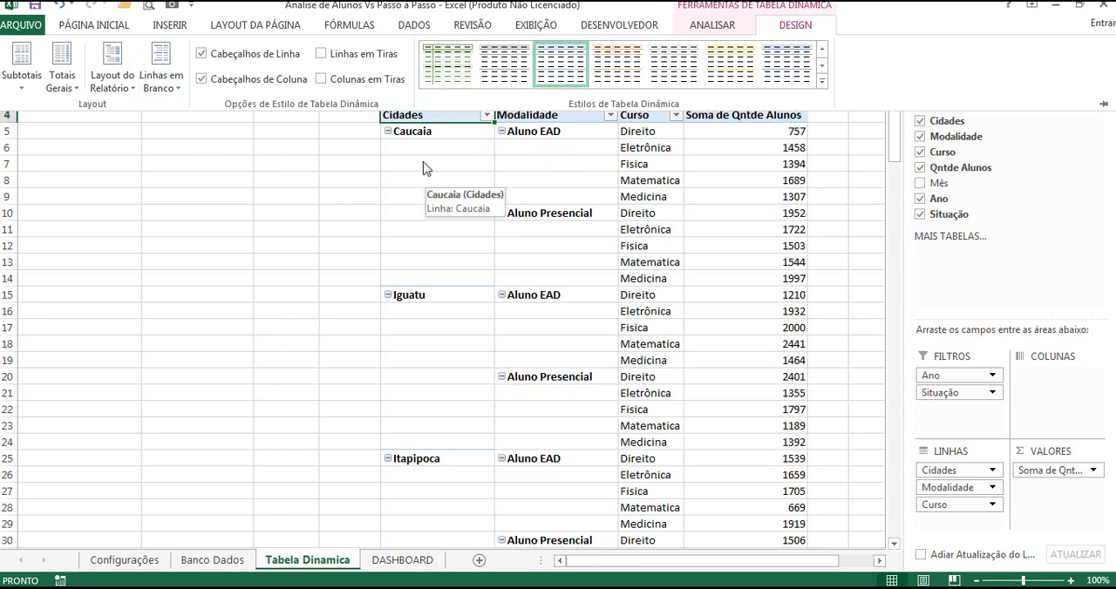
{"action": "left_click", "coordinate": [116, 84]}
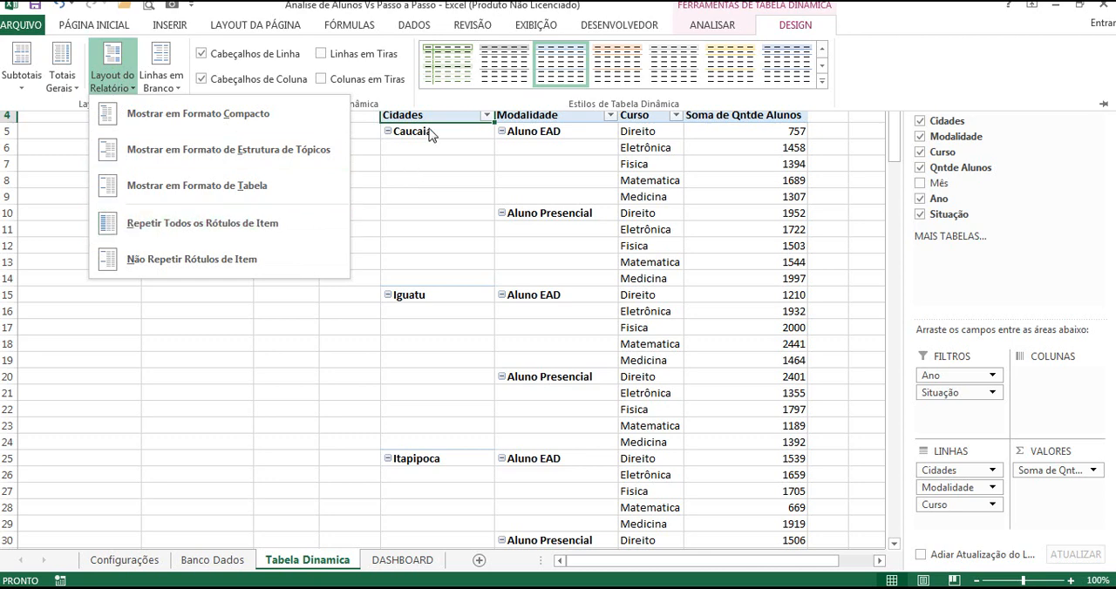
{"action": "left_click", "coordinate": [230, 229]}
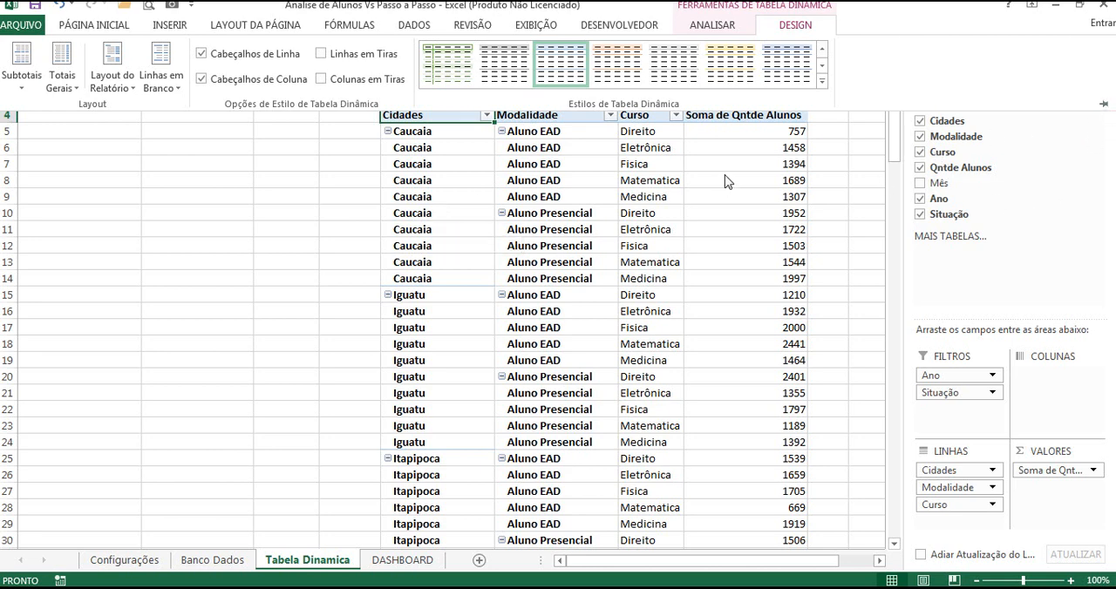
{"action": "left_click", "coordinate": [824, 141]}
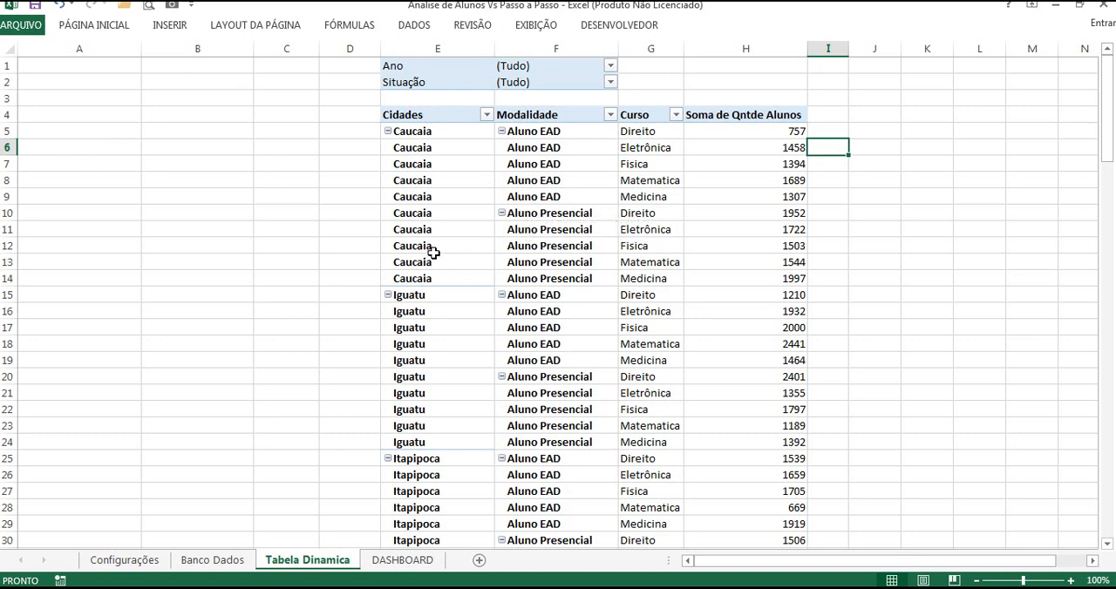
Step: Copy the Modalidade list with its heading, A2:A4 on the Configurações sheet, to cell A3 of the Tabela Dinamica sheet
{"action": "left_click", "coordinate": [124, 560]}
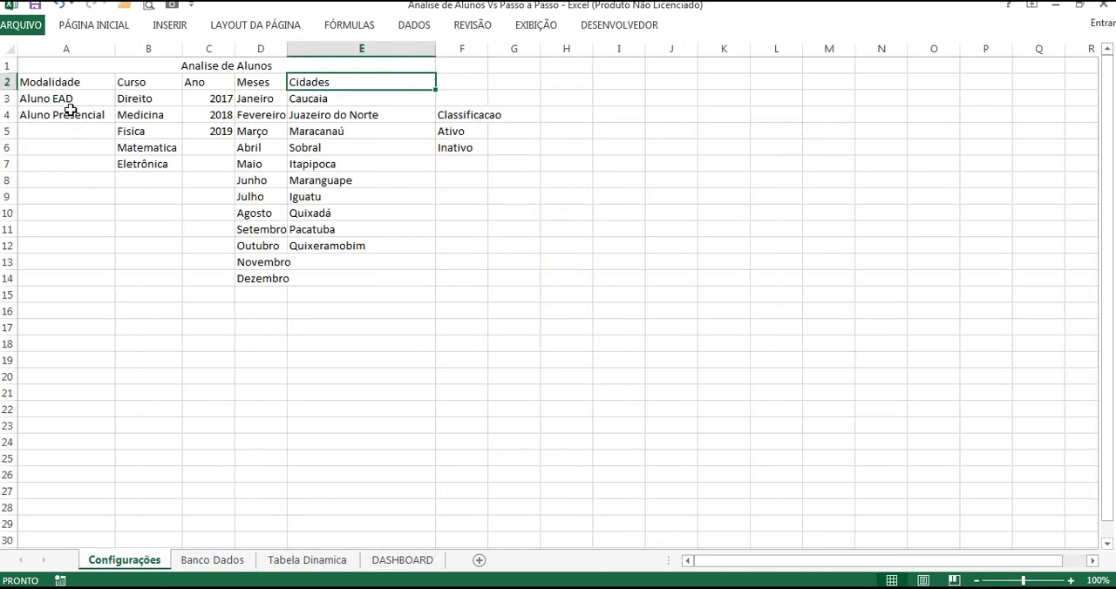
{"action": "left_click_drag", "start_coordinate": [77, 99], "coordinate": [78, 113]}
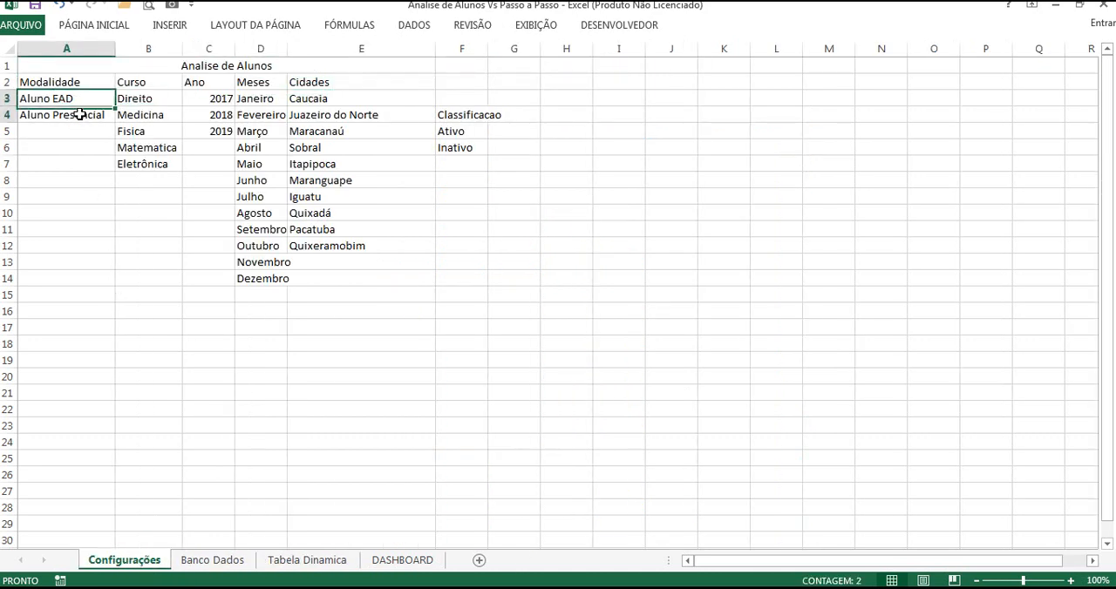
{"action": "key", "text": "ctrl+q"}
{"action": "left_click", "coordinate": [48, 81]}
{"action": "left_click_drag", "start_coordinate": [48, 82], "coordinate": [49, 111]}
{"action": "key", "text": "ctrl+c"}
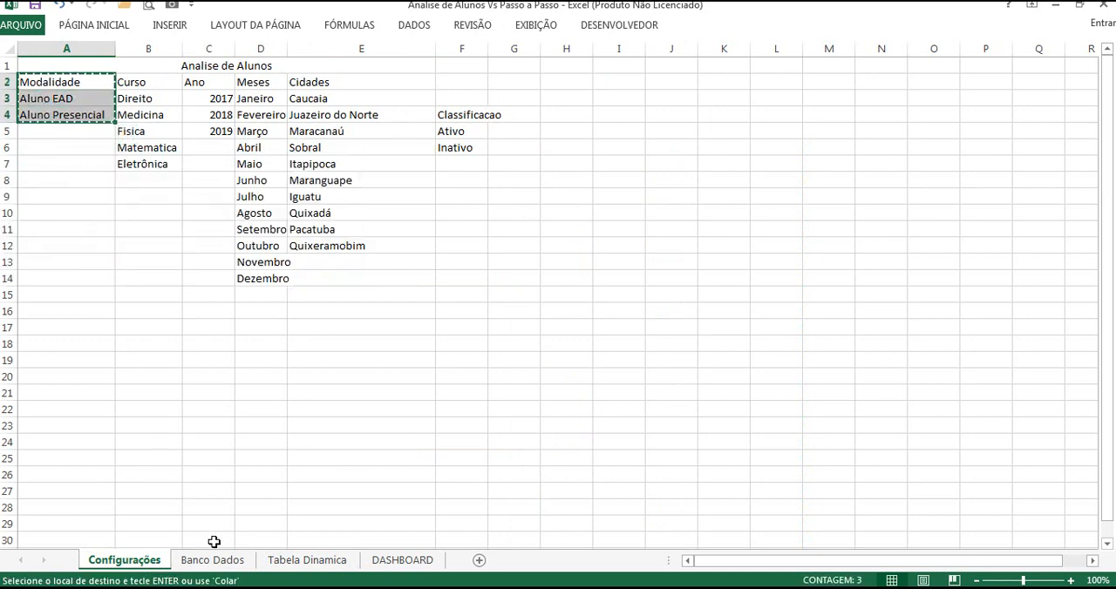
{"action": "left_click", "coordinate": [307, 560]}
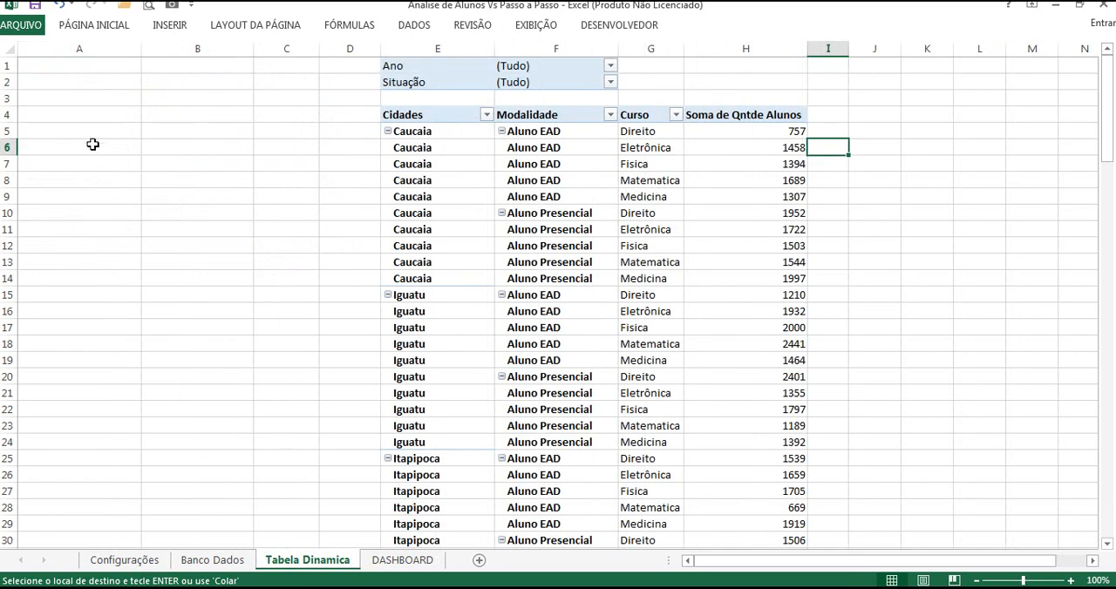
{"action": "left_click", "coordinate": [43, 99]}
{"action": "key", "text": "ctrl+v"}
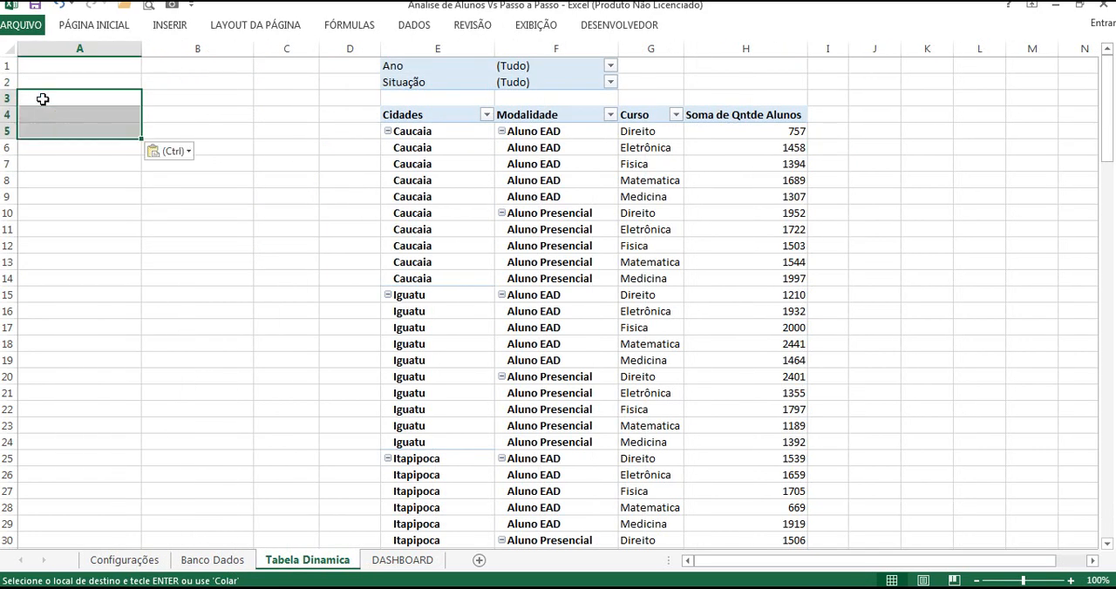
{"action": "left_click", "coordinate": [89, 183]}
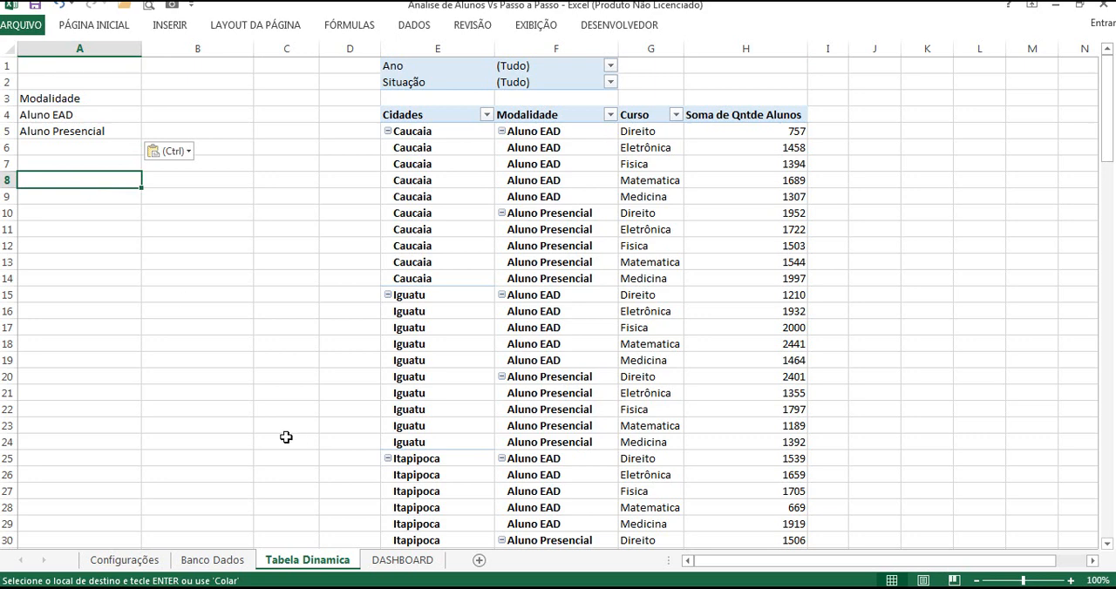
Step: Copy the Cidades list with its heading, E2:E12 on the Configurações sheet, to cell A9 of the Tabela Dinamica sheet
{"action": "left_click", "coordinate": [142, 561]}
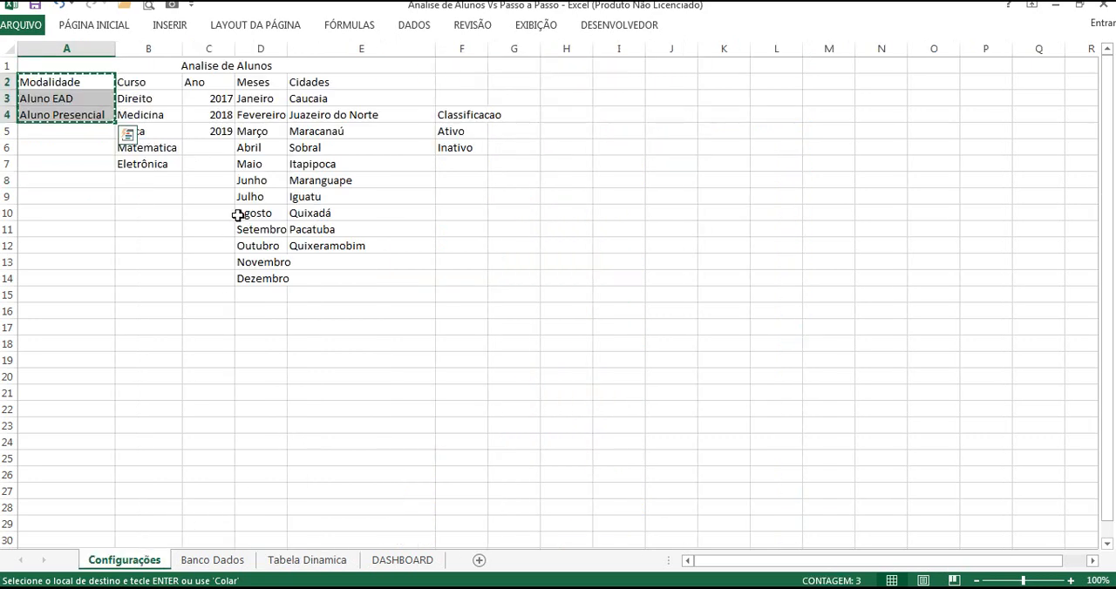
{"action": "left_click", "coordinate": [169, 193]}
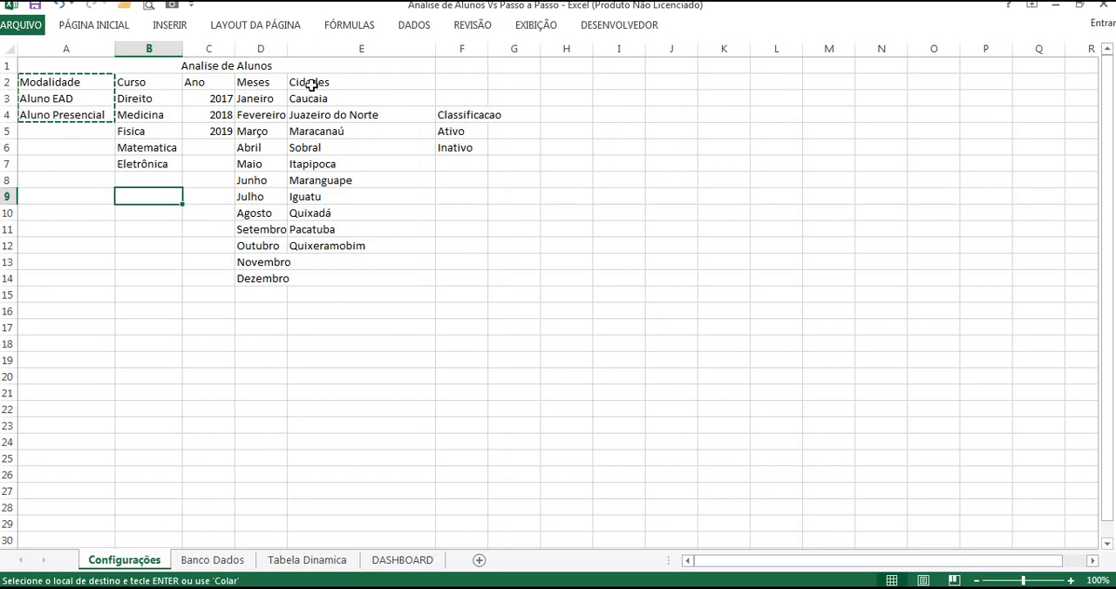
{"action": "left_click_drag", "start_coordinate": [310, 85], "coordinate": [333, 246]}
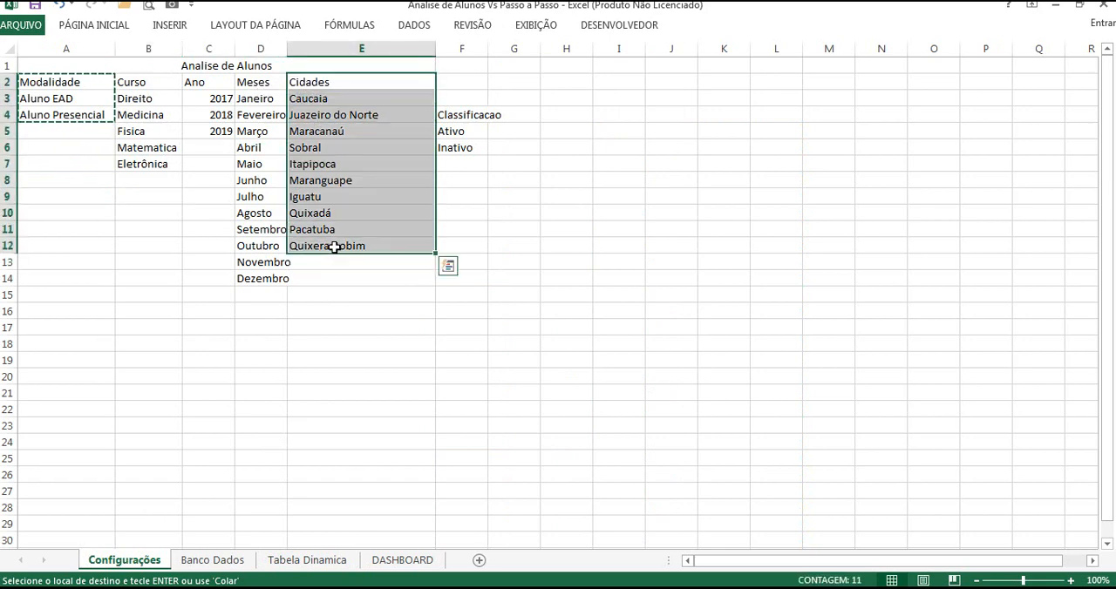
{"action": "key", "text": "ctrl+c"}
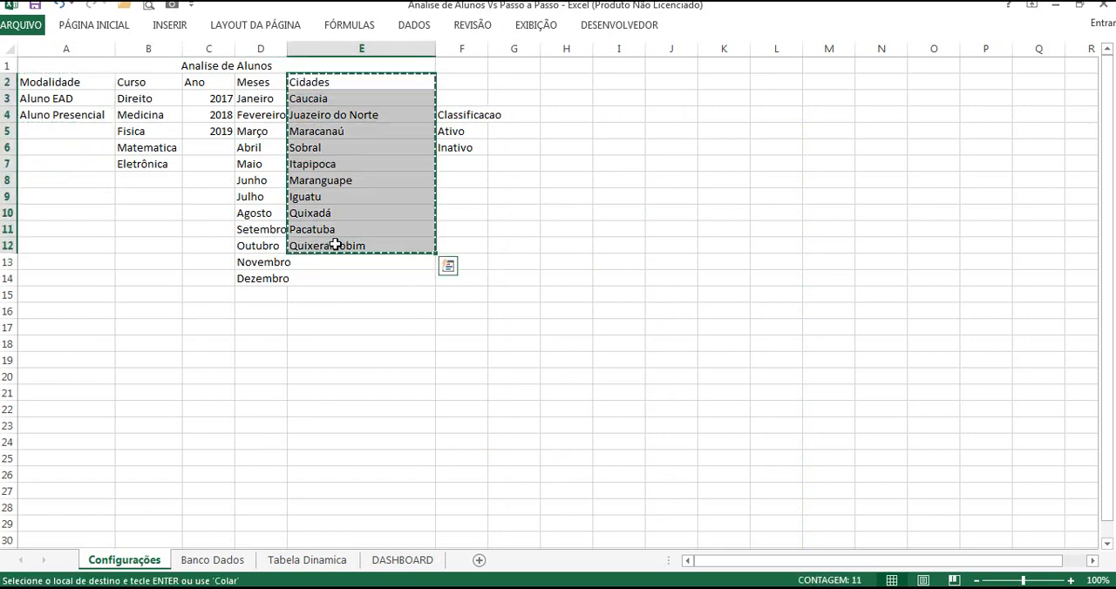
{"action": "left_click", "coordinate": [307, 560]}
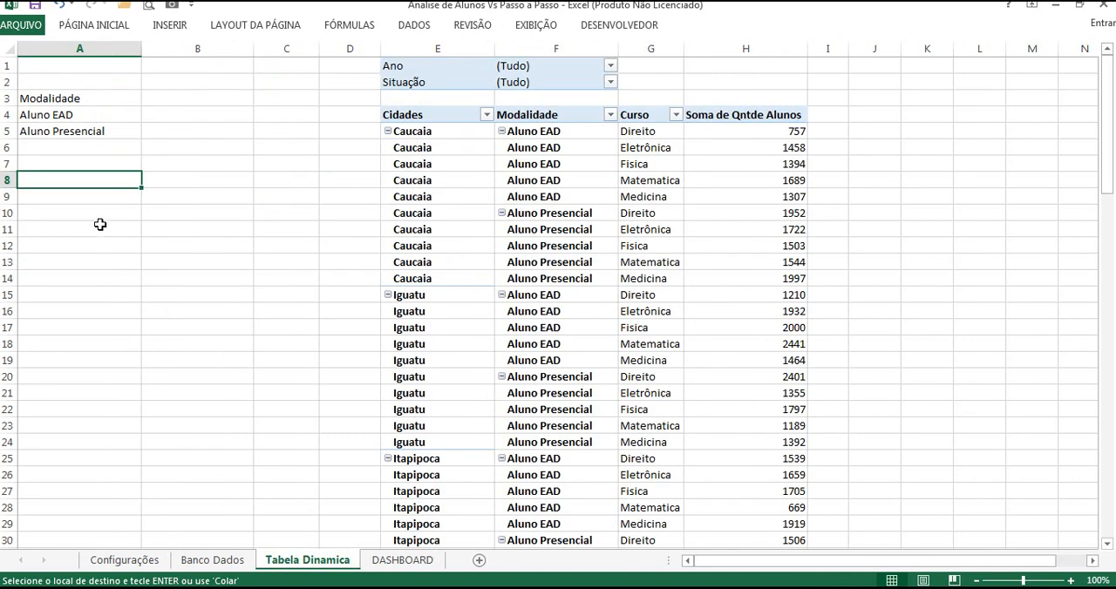
{"action": "left_click", "coordinate": [63, 201]}
{"action": "key", "text": "ctrl+v"}
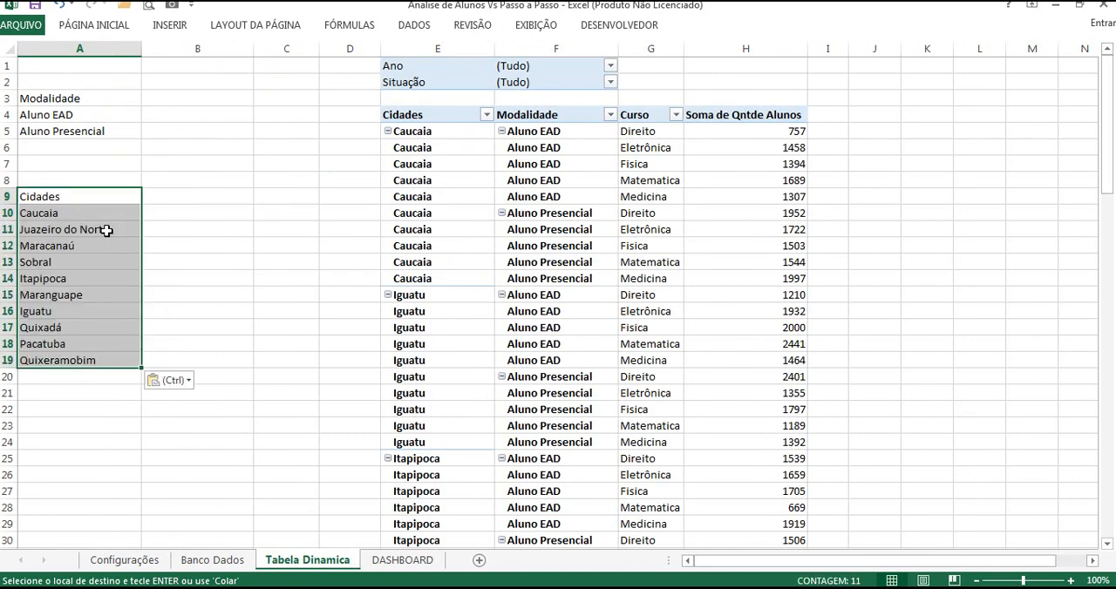
{"action": "left_click", "coordinate": [176, 195]}
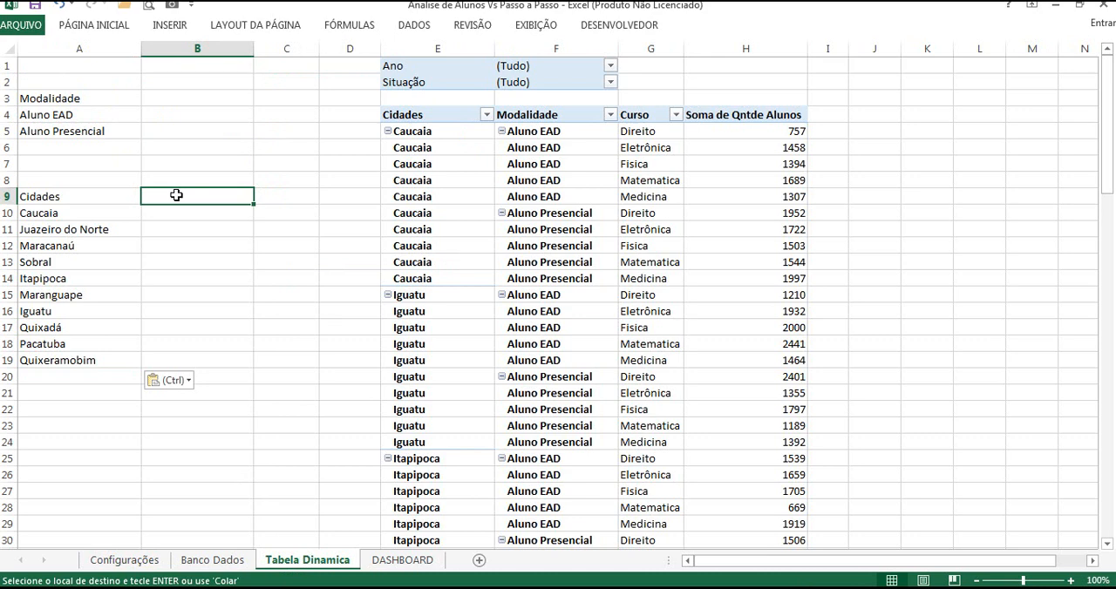
Step: Enter =SOMASE(F:F;A4;H:H) in cell B4 to total the students for Aluno EAD
{"action": "left_click", "coordinate": [158, 115]}
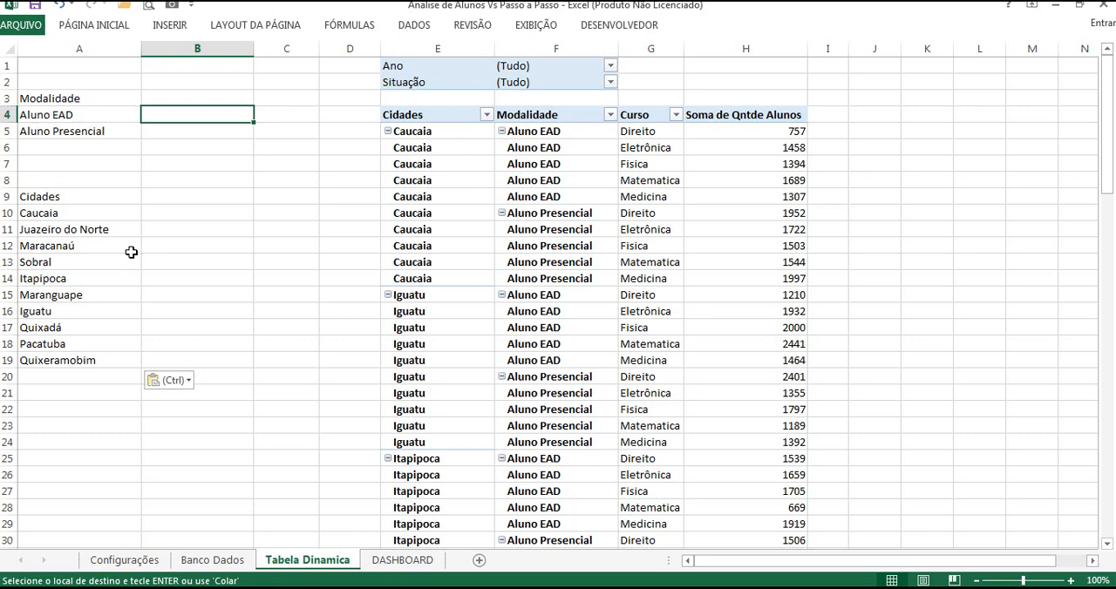
{"action": "type", "text": "=s"}
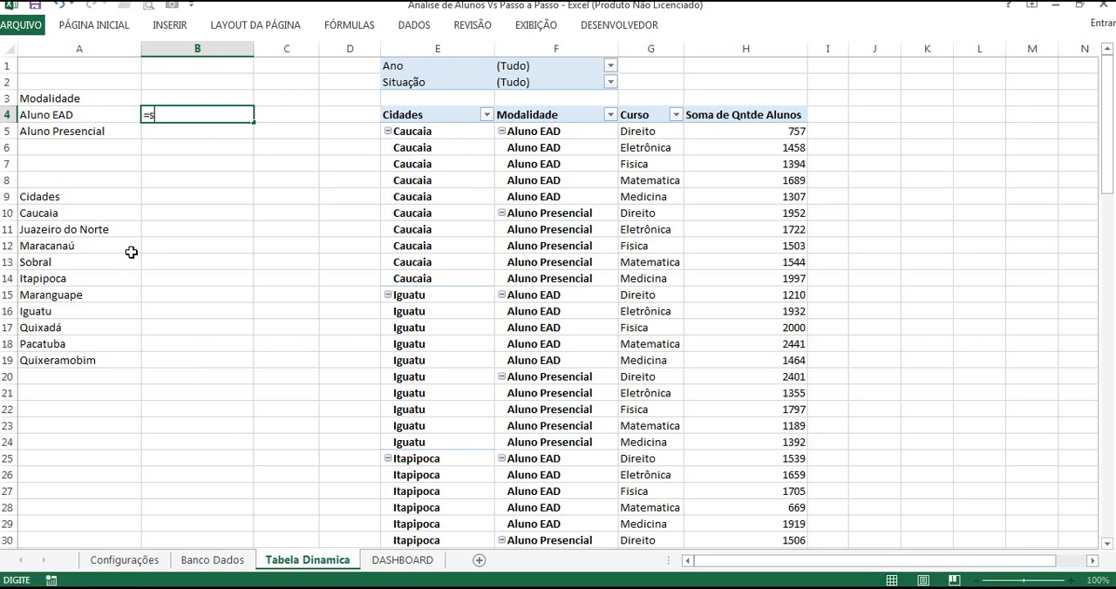
{"action": "type", "text": "omase"}
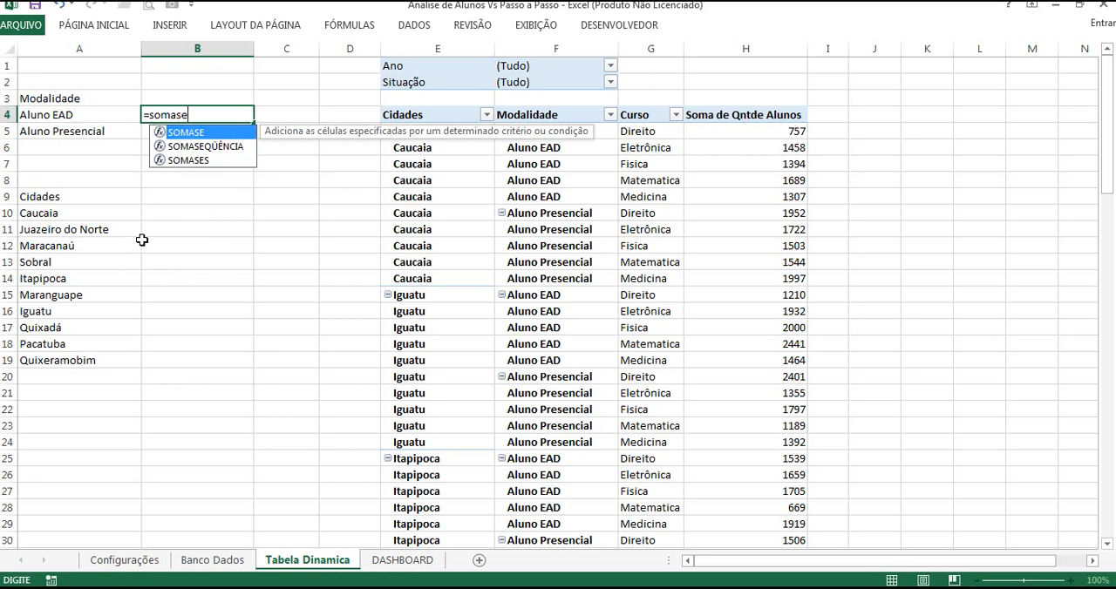
{"action": "double_click", "coordinate": [194, 136]}
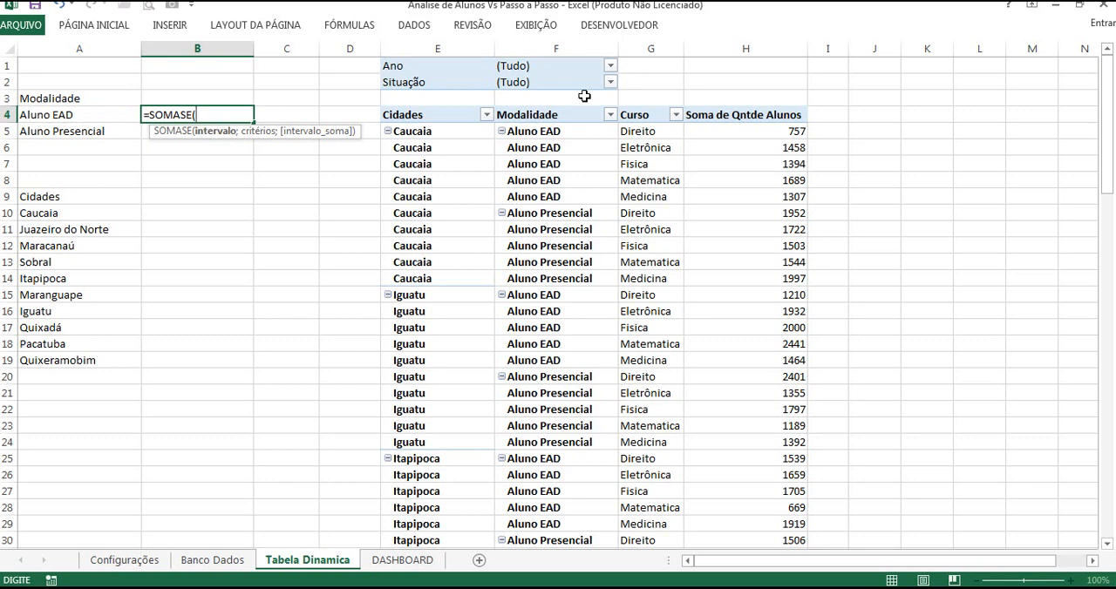
{"action": "left_click", "coordinate": [580, 48]}
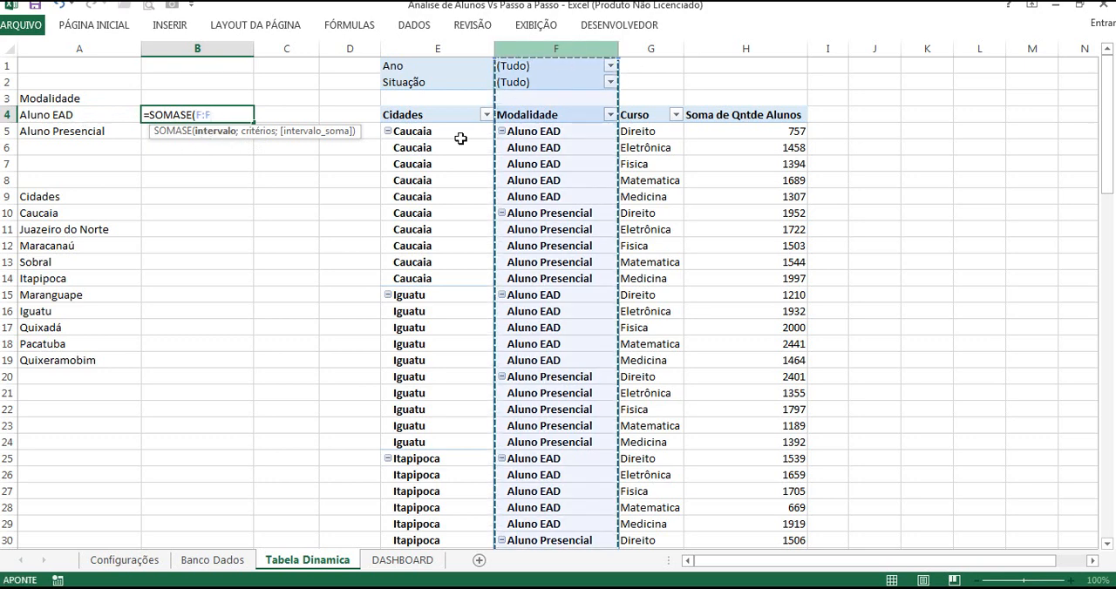
{"action": "type", "text": ";"}
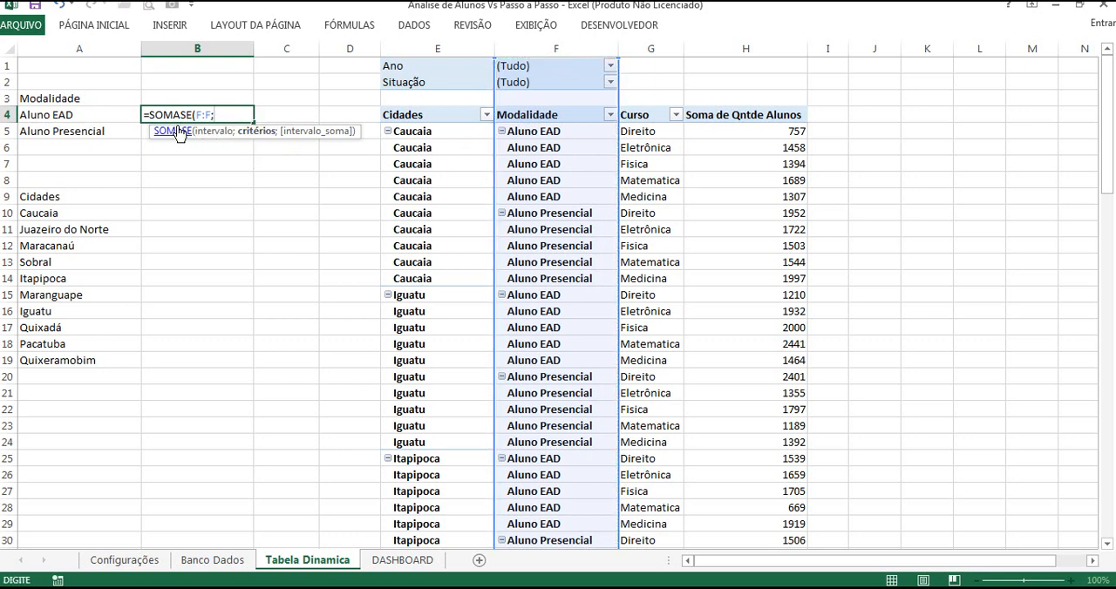
{"action": "left_click", "coordinate": [65, 113]}
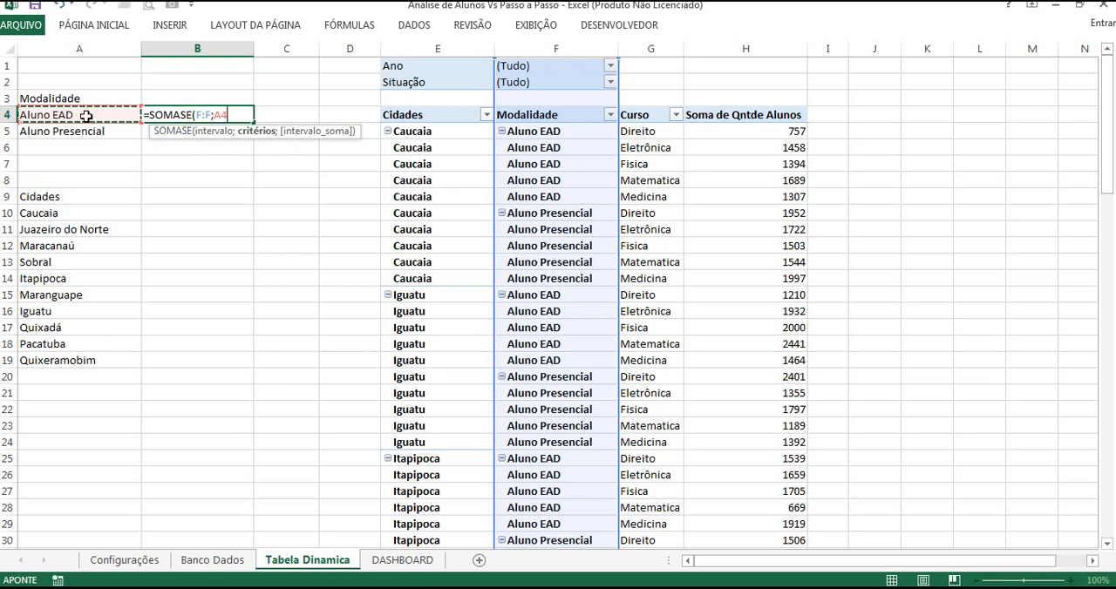
{"action": "type", "text": ";"}
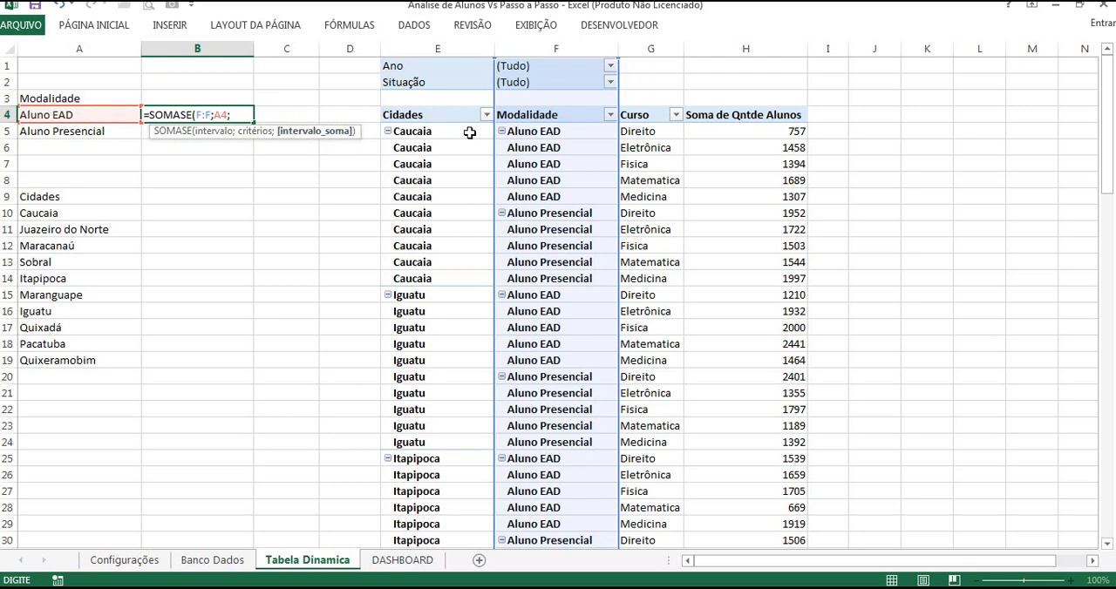
{"action": "left_click", "coordinate": [763, 48]}
{"action": "left_click", "coordinate": [763, 48]}
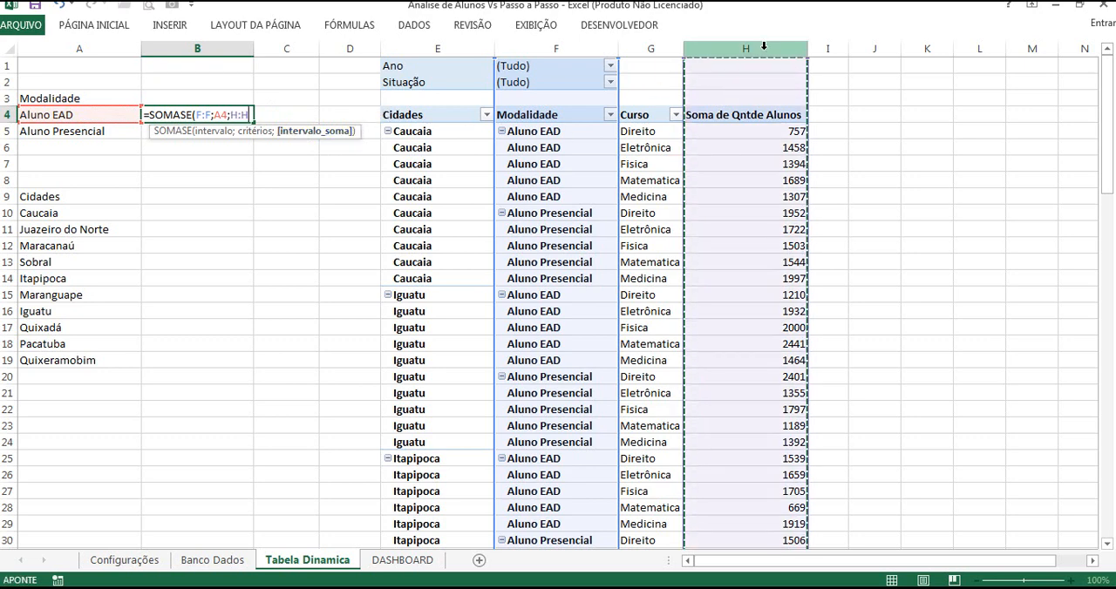
{"action": "key", "text": "Return"}
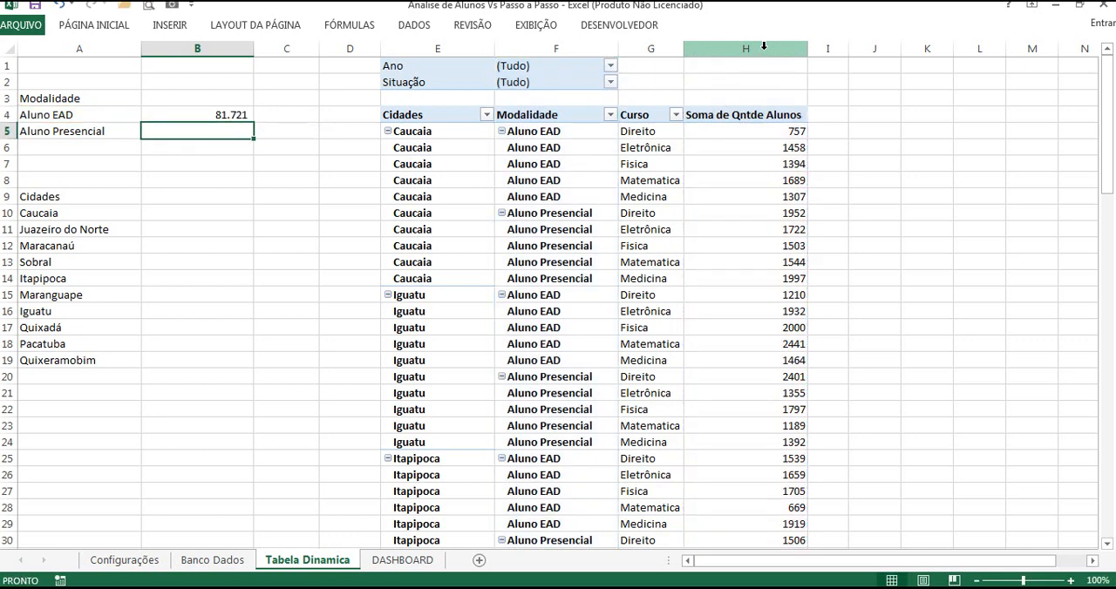
Step: Fill the SOMASE formula from B4 down to B5 for Aluno Presencial
{"action": "left_click", "coordinate": [244, 115]}
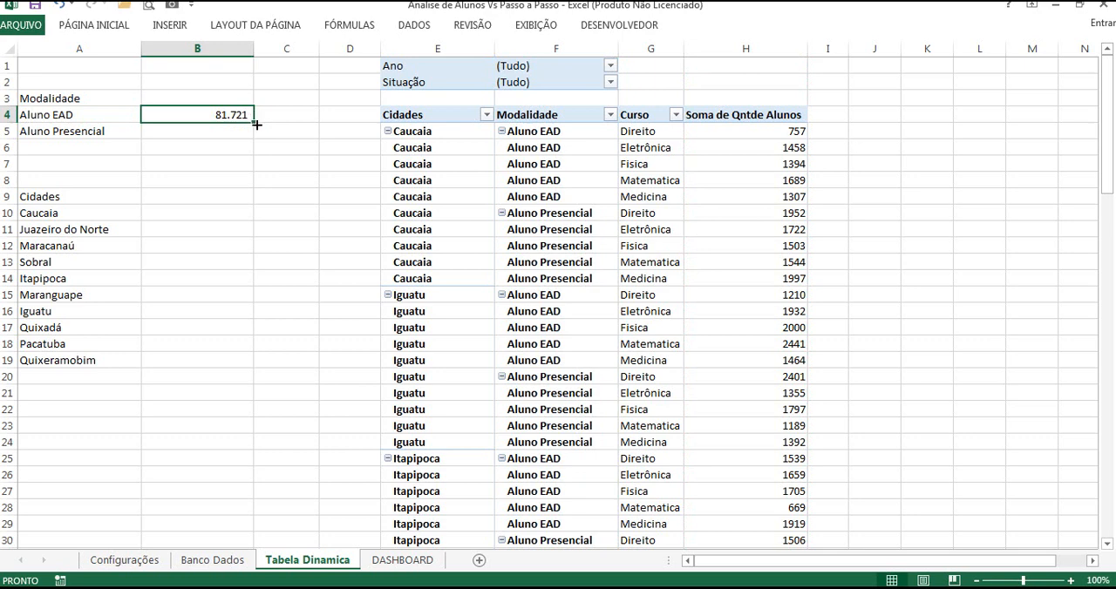
{"action": "left_click_drag", "start_coordinate": [254, 125], "coordinate": [256, 140]}
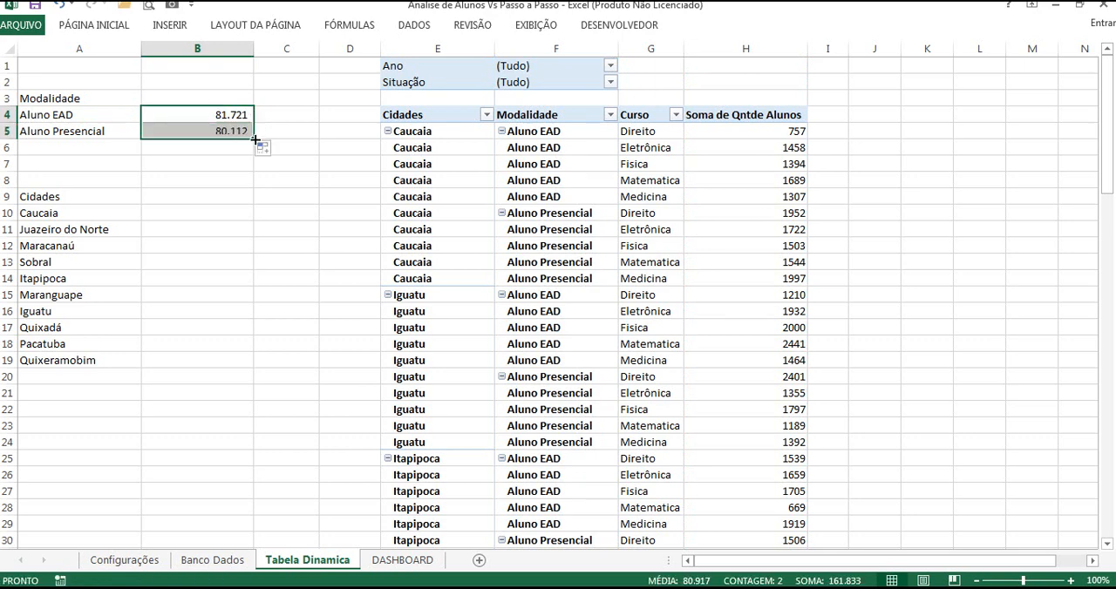
{"action": "left_click", "coordinate": [236, 129]}
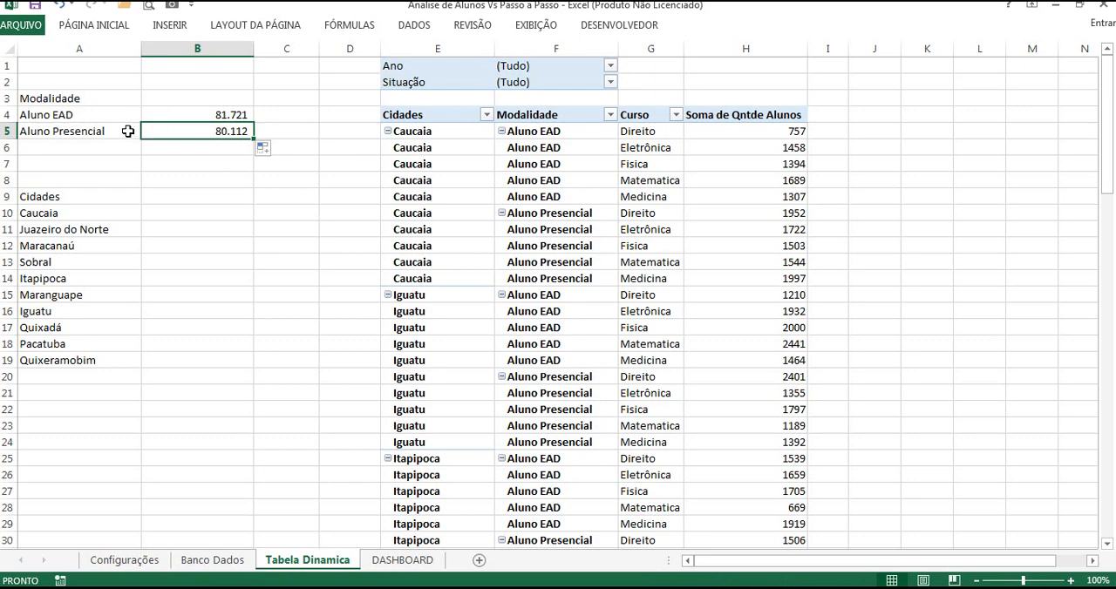
Step: Turn on the display of the formula bar
{"action": "left_click", "coordinate": [527, 29]}
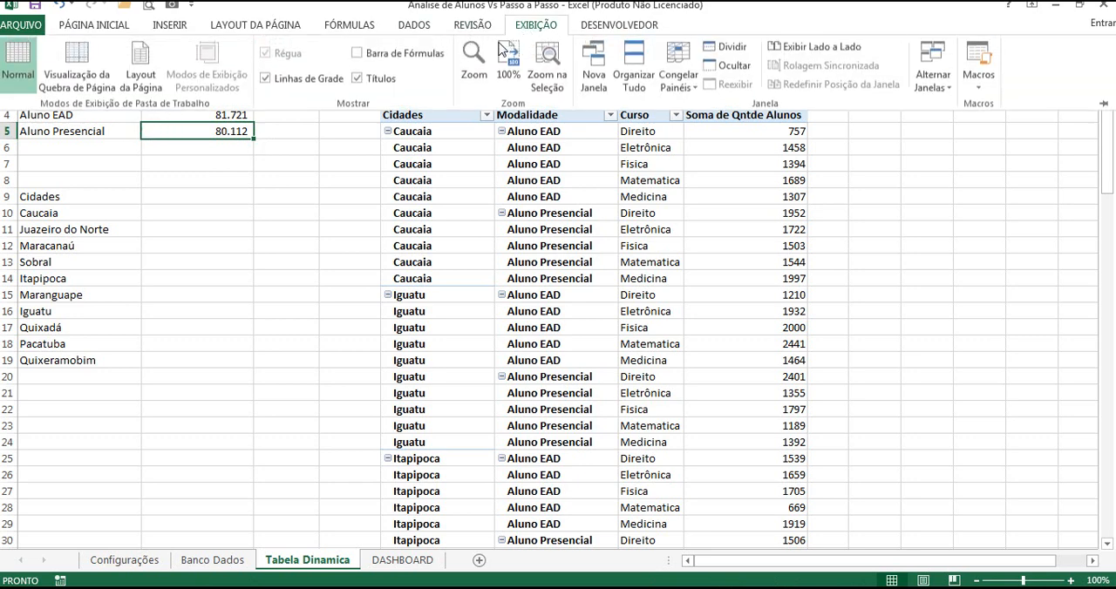
{"action": "left_click", "coordinate": [357, 52]}
{"action": "left_click", "coordinate": [249, 168]}
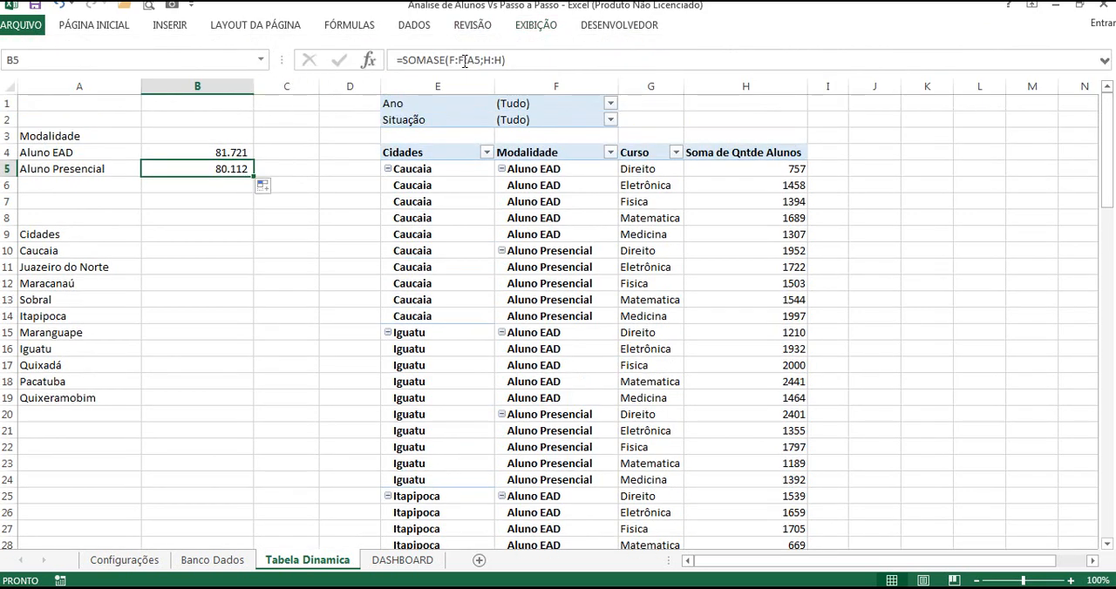
Step: Examine the range, criteria and sum arguments of the SOMASE formulas in cells B5 and B4
{"action": "left_click", "coordinate": [462, 59]}
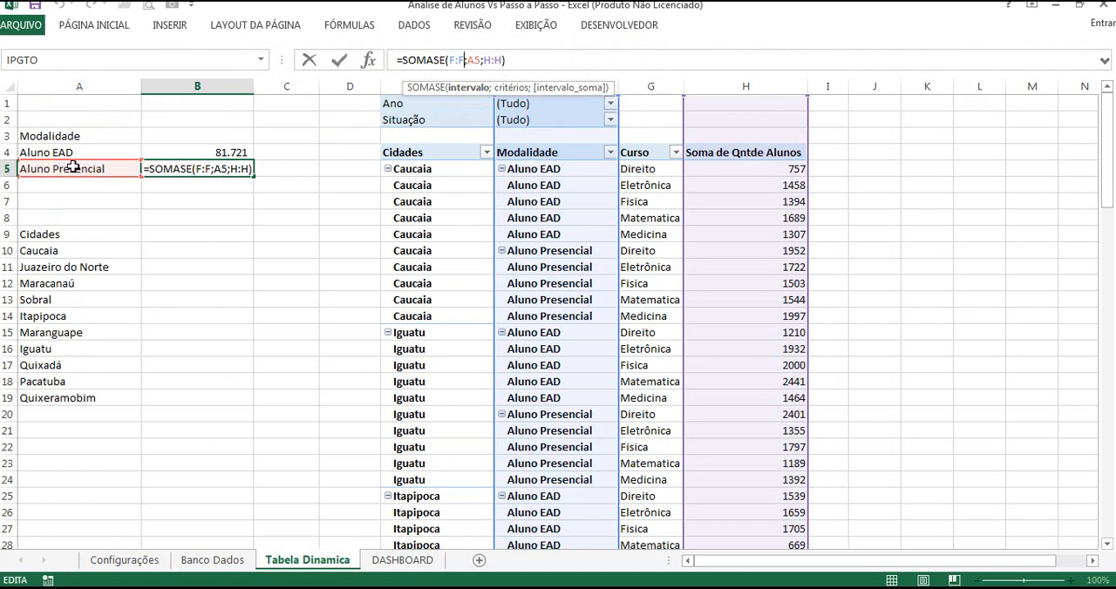
{"action": "left_click_drag", "start_coordinate": [448, 61], "coordinate": [464, 61]}
{"action": "key", "text": "Escape"}
{"action": "left_click", "coordinate": [225, 230]}
{"action": "left_click", "coordinate": [221, 154]}
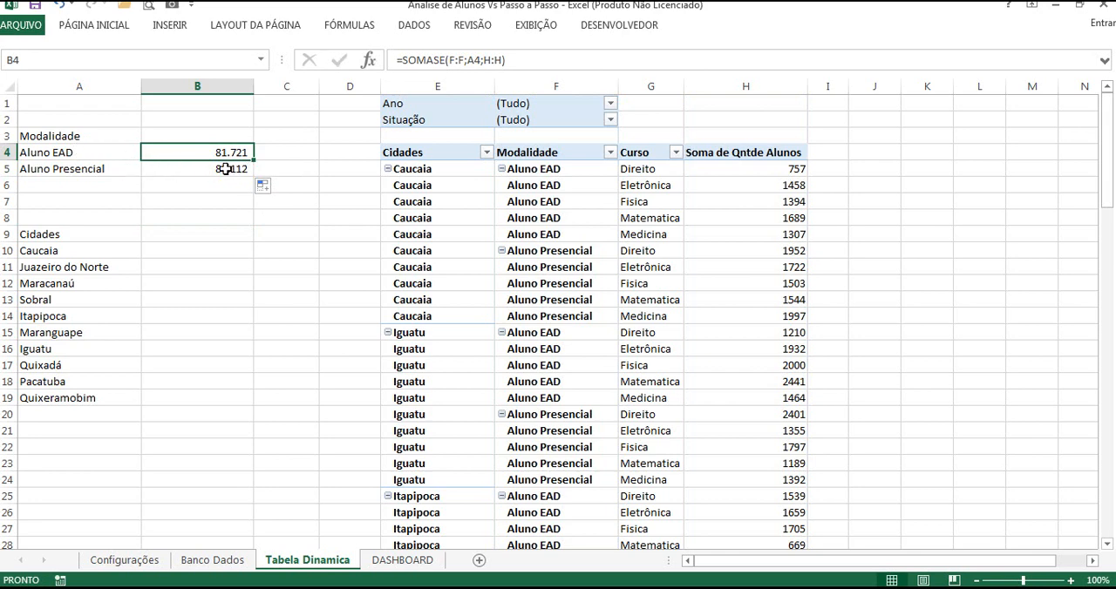
{"action": "left_click", "coordinate": [191, 227]}
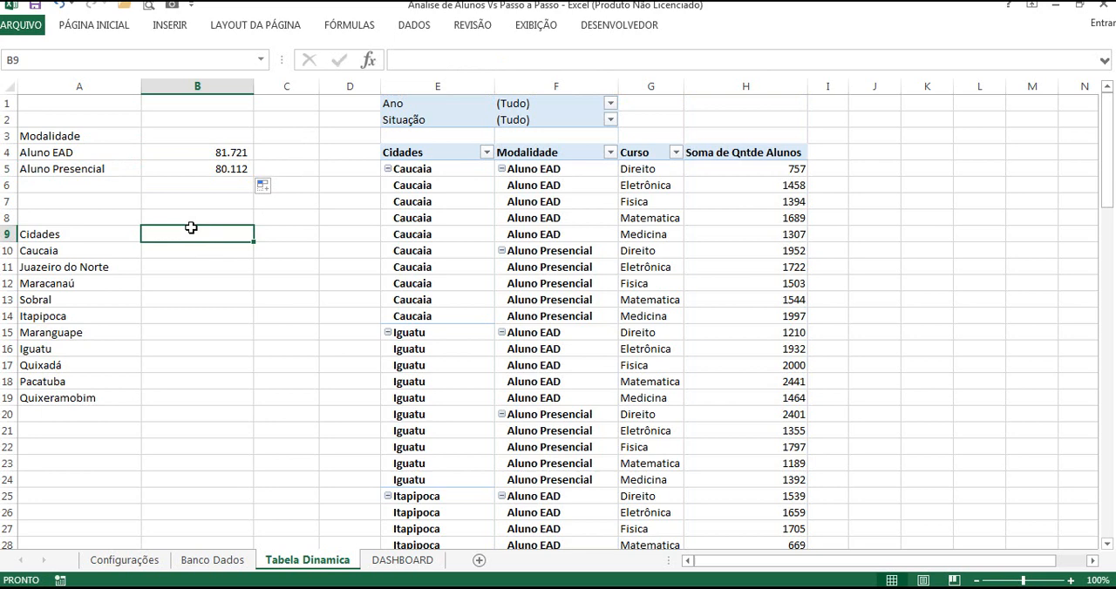
Step: Copy the SOMASE formula from B5 to cell B10, beside Caucaia in the Cidades list
{"action": "left_click", "coordinate": [222, 168]}
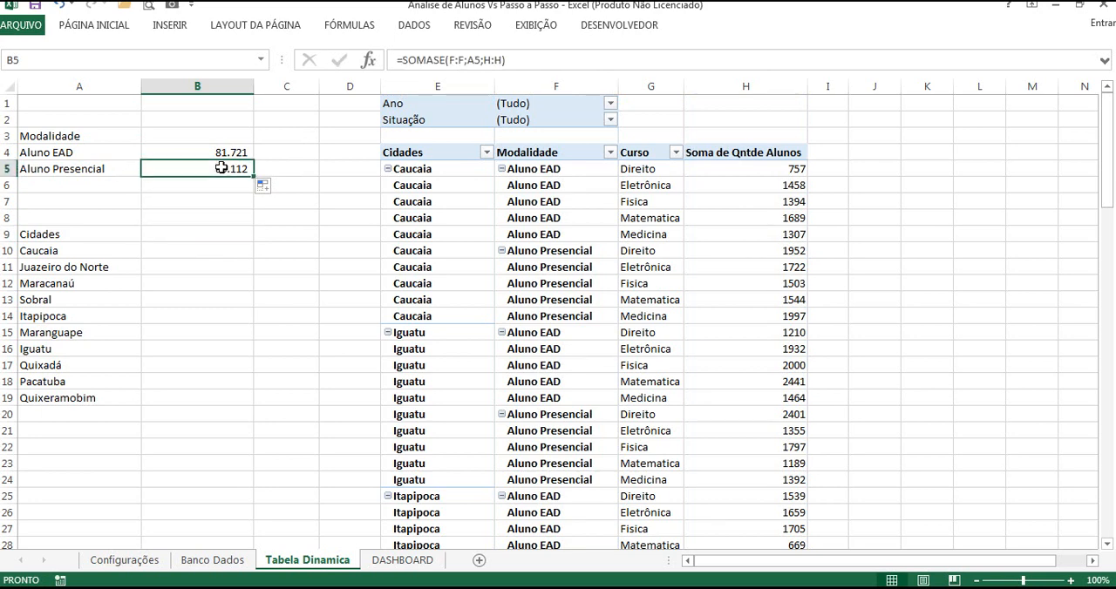
{"action": "key", "text": "ctrl+c"}
{"action": "left_click", "coordinate": [194, 233]}
{"action": "left_click", "coordinate": [187, 248]}
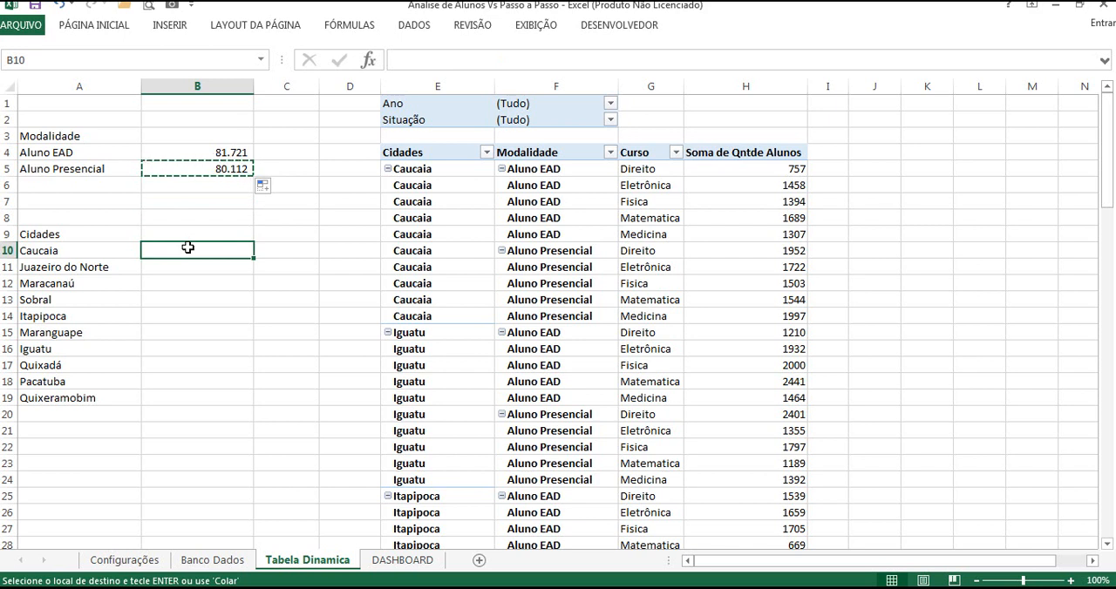
{"action": "key", "text": "ctrl+v"}
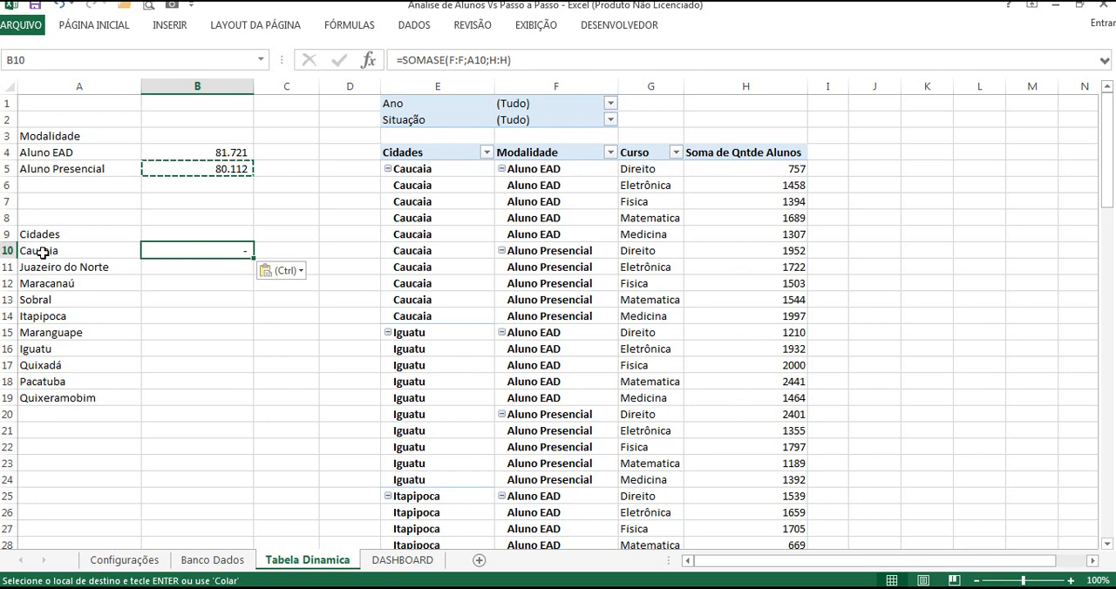
{"action": "left_click", "coordinate": [197, 313]}
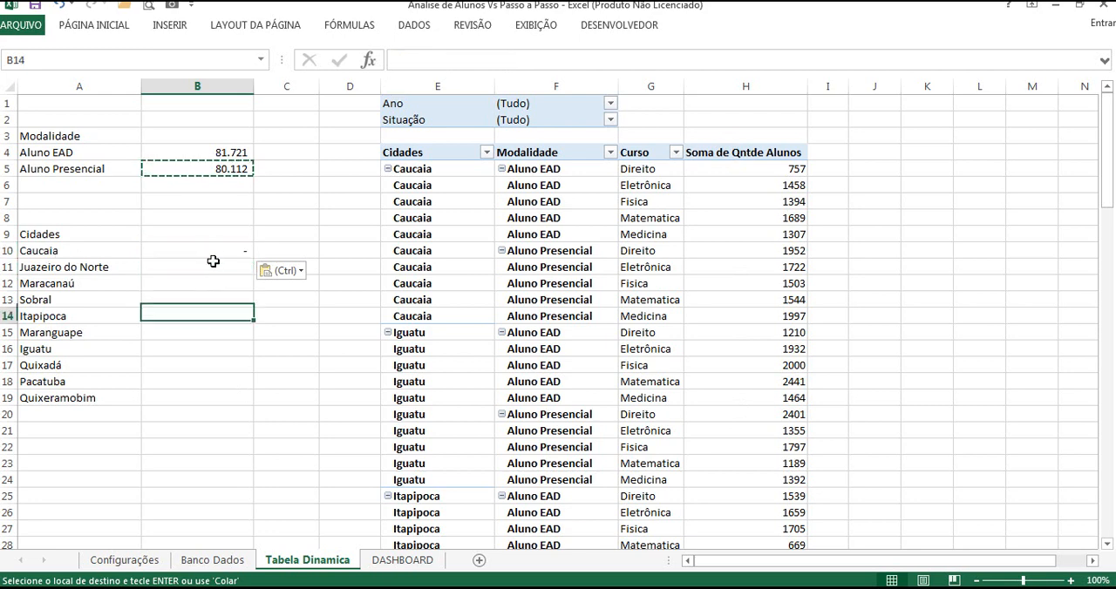
Step: Change the criteria range of the SOMASE formula in B10 to column E, giving =SOMASE(E:E;A10;H:H)
{"action": "left_click", "coordinate": [213, 247]}
{"action": "left_click", "coordinate": [457, 59]}
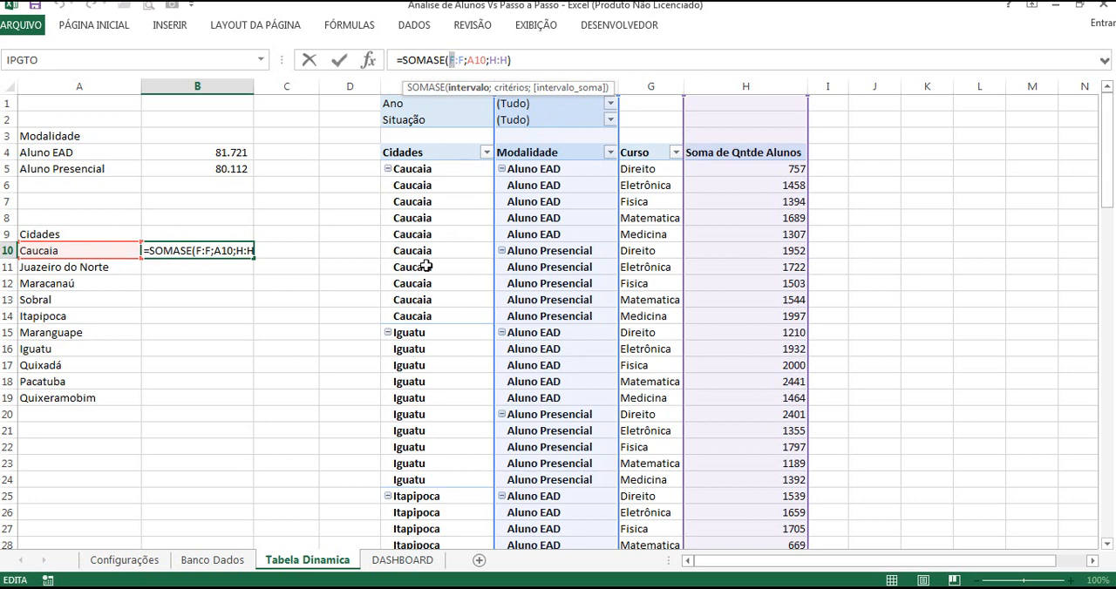
{"action": "type", "text": "e"}
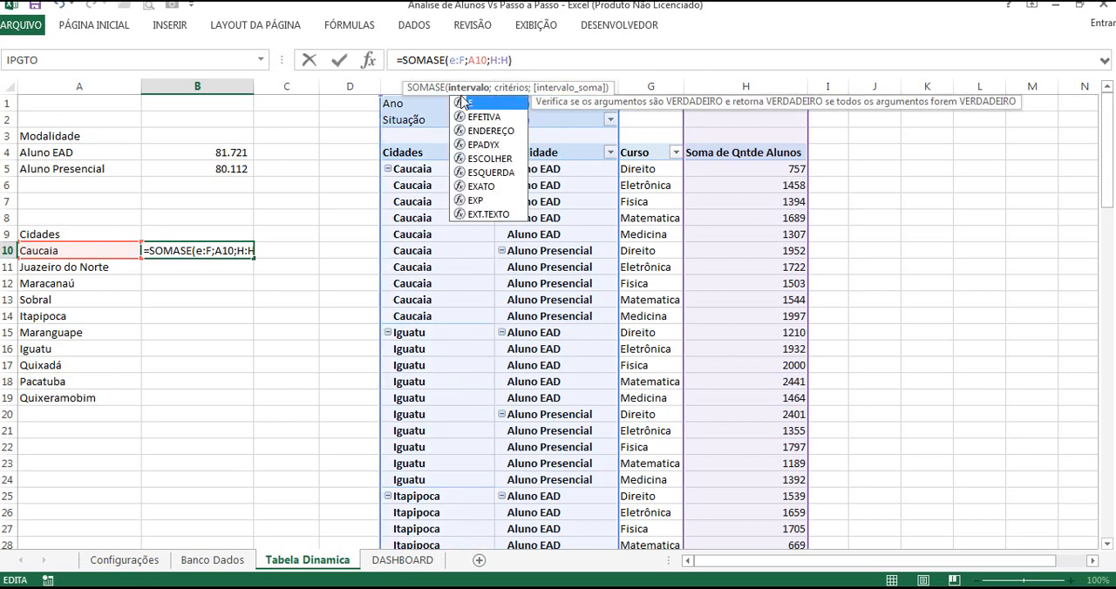
{"action": "left_click", "coordinate": [454, 62]}
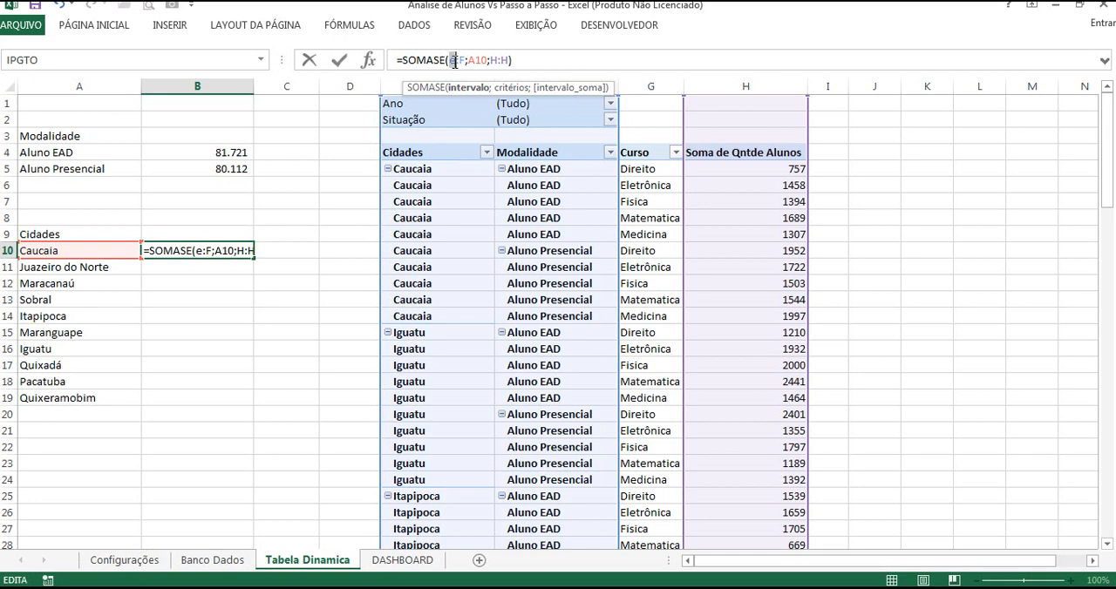
{"action": "type", "text": "E("}
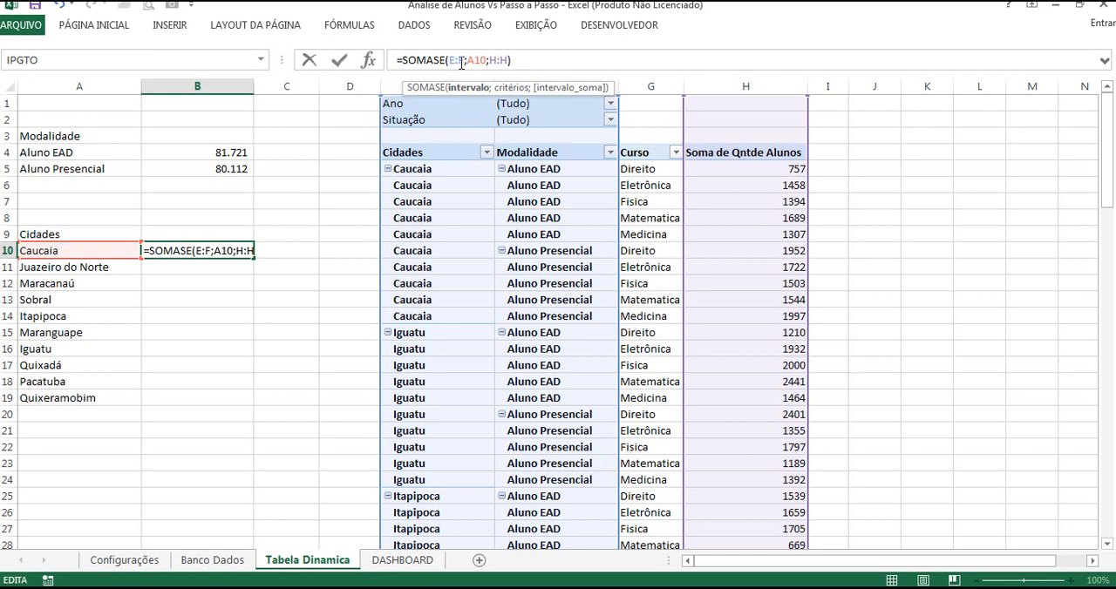
{"action": "type", "text": "E"}
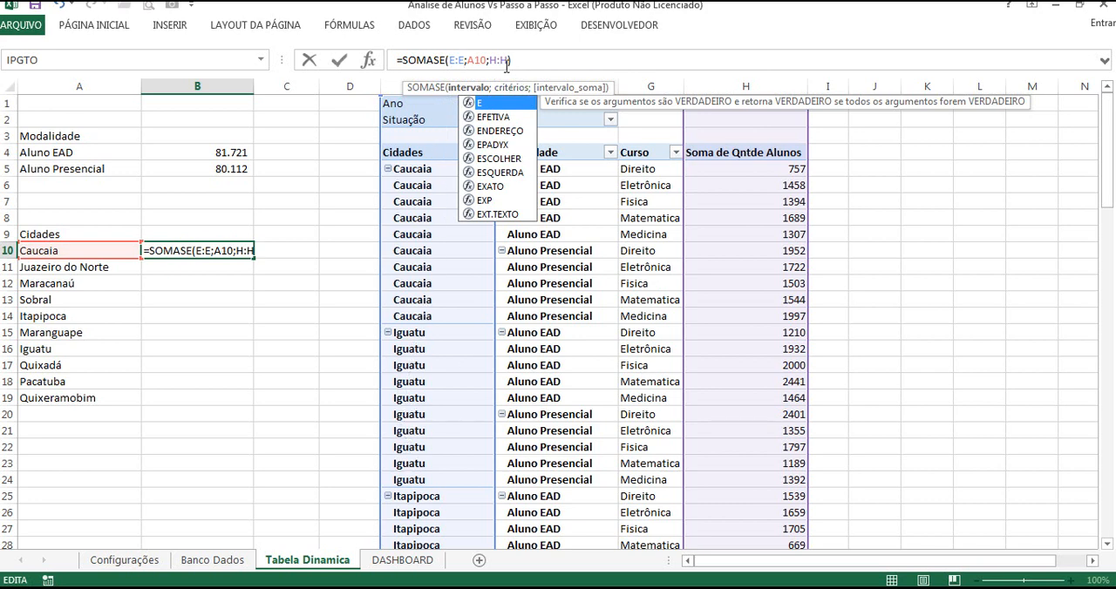
{"action": "left_click", "coordinate": [475, 62]}
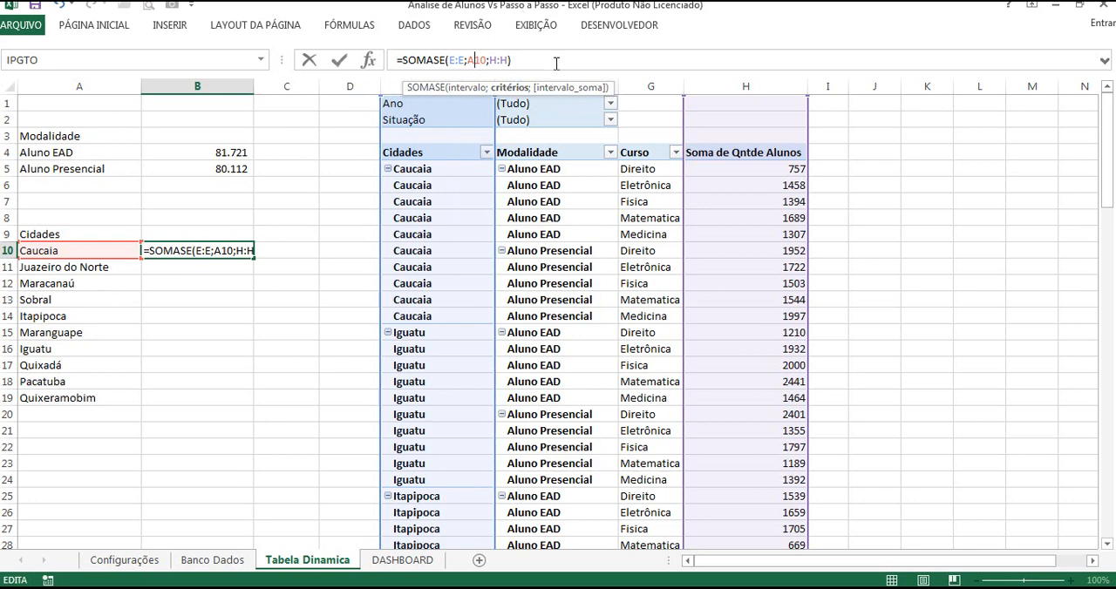
{"action": "left_click", "coordinate": [499, 62]}
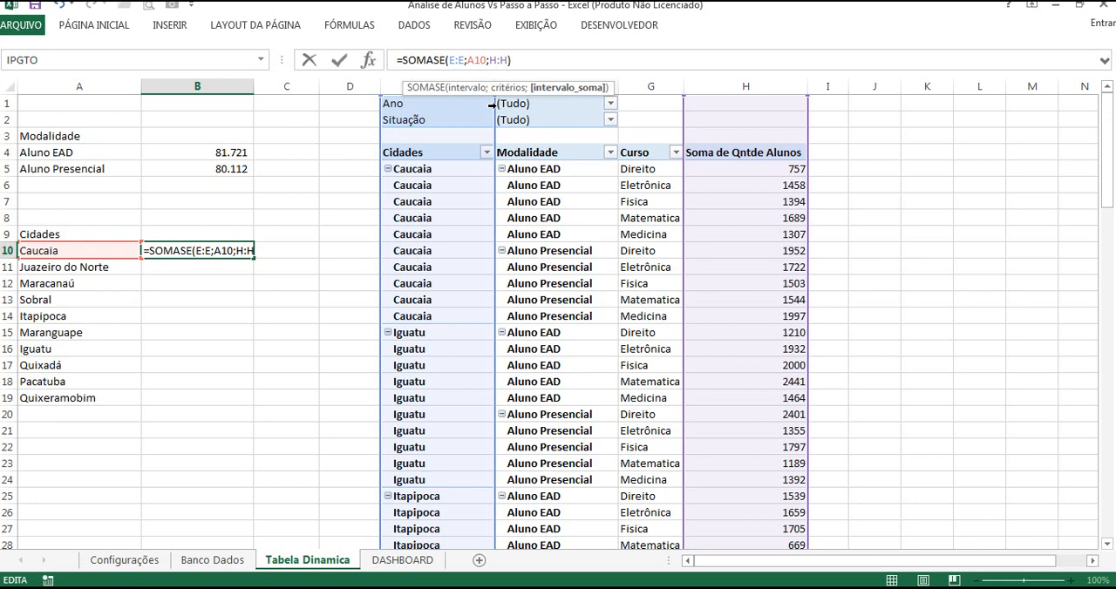
{"action": "key", "text": "Return"}
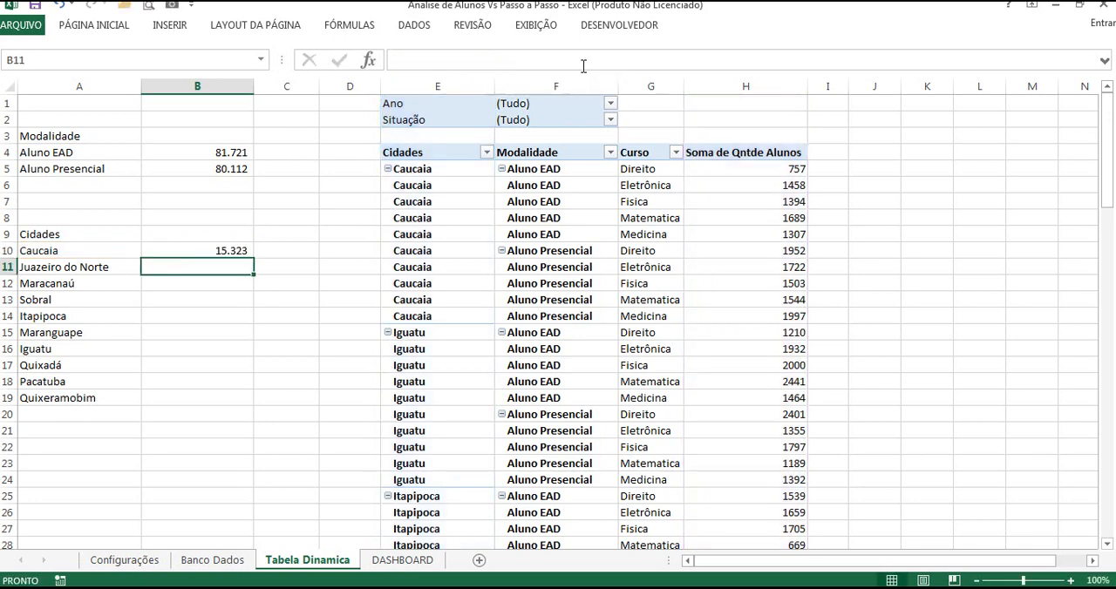
Step: Fill the SOMASE formula from B10 down to B19 for all the listed Cidades
{"action": "left_click", "coordinate": [228, 255]}
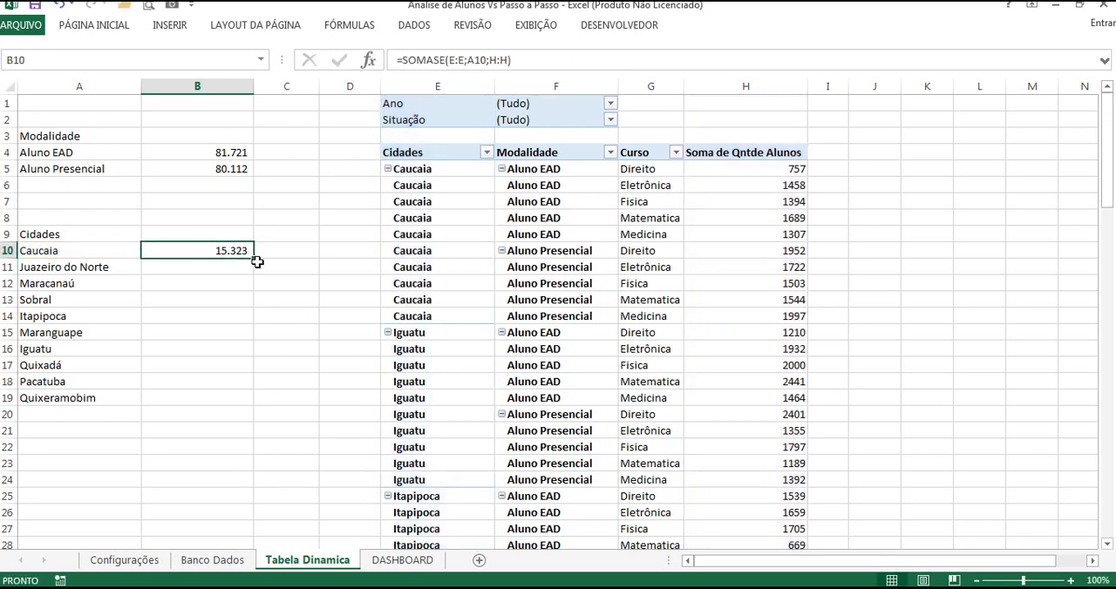
{"action": "left_click_drag", "start_coordinate": [255, 260], "coordinate": [240, 401]}
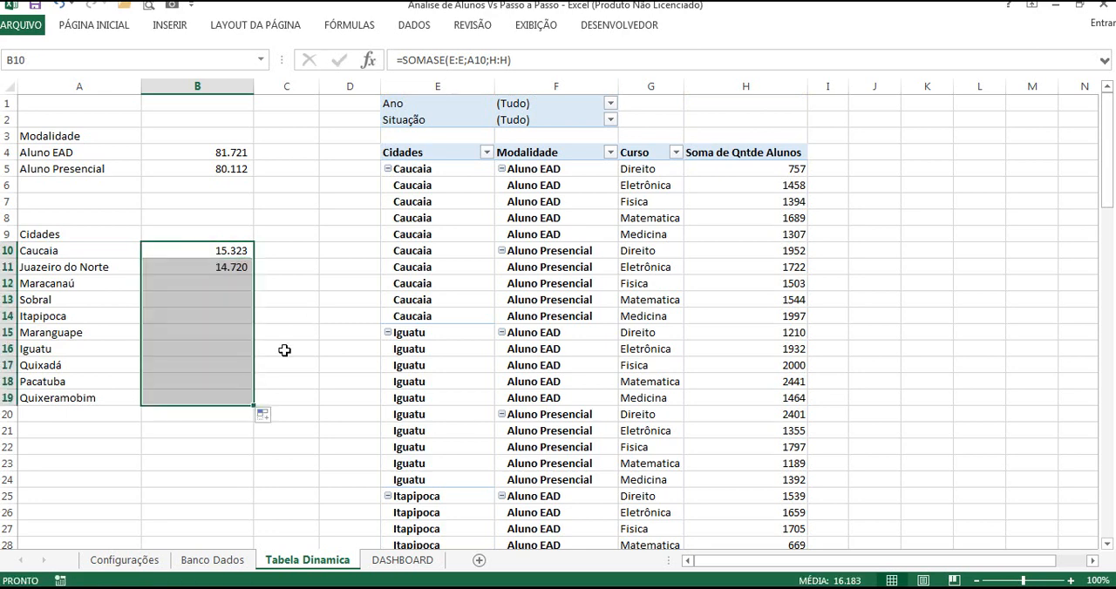
{"action": "left_click", "coordinate": [233, 252]}
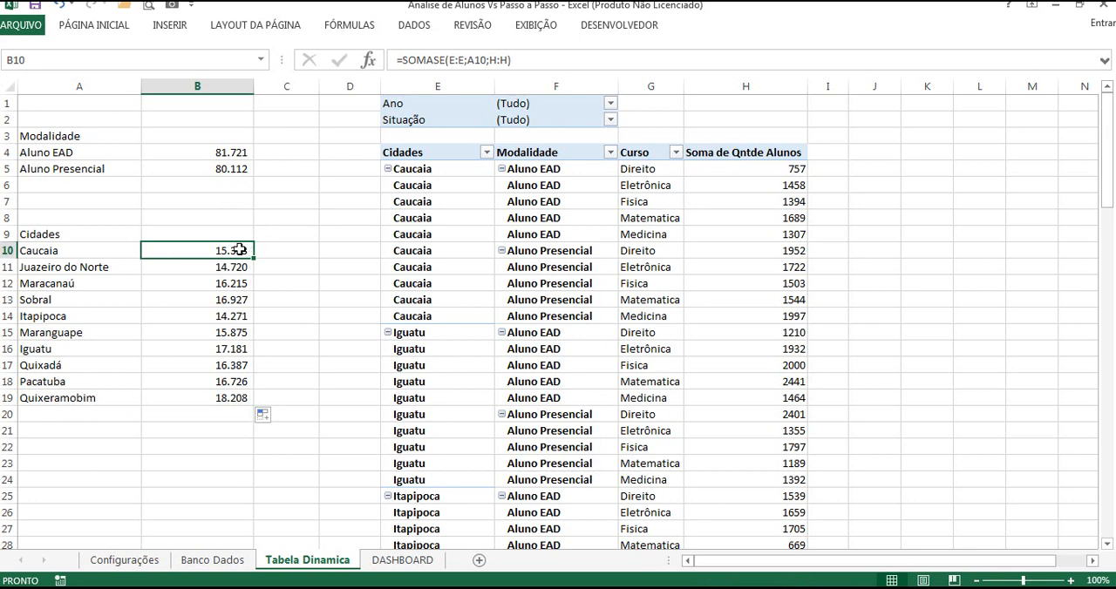
Step: Examine the number format of cell B10, including its Personalizado format code
{"action": "right_click", "coordinate": [239, 251]}
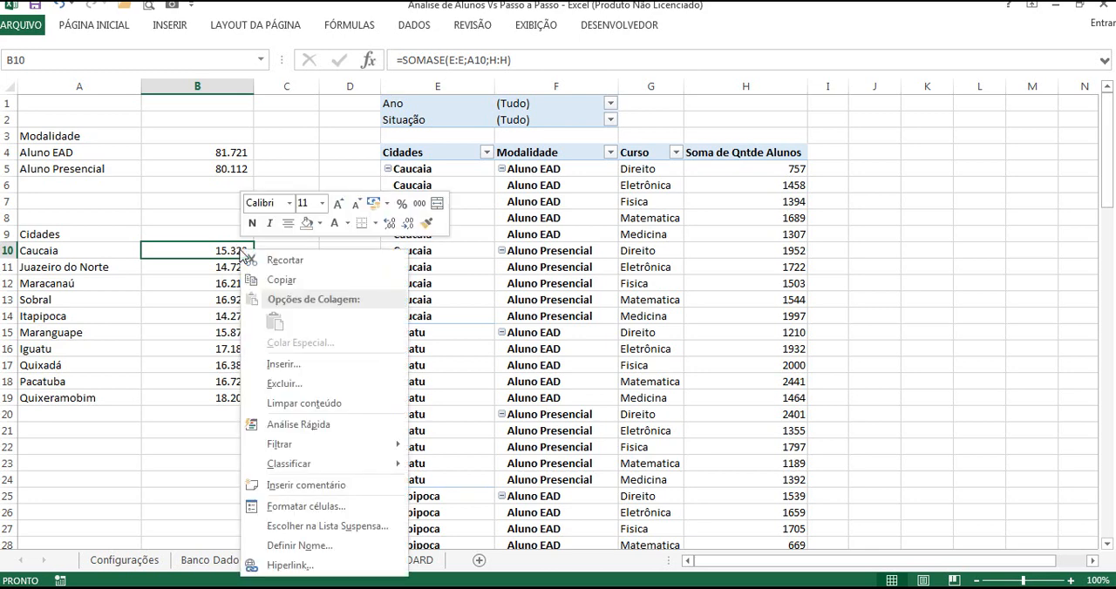
{"action": "left_click", "coordinate": [296, 507]}
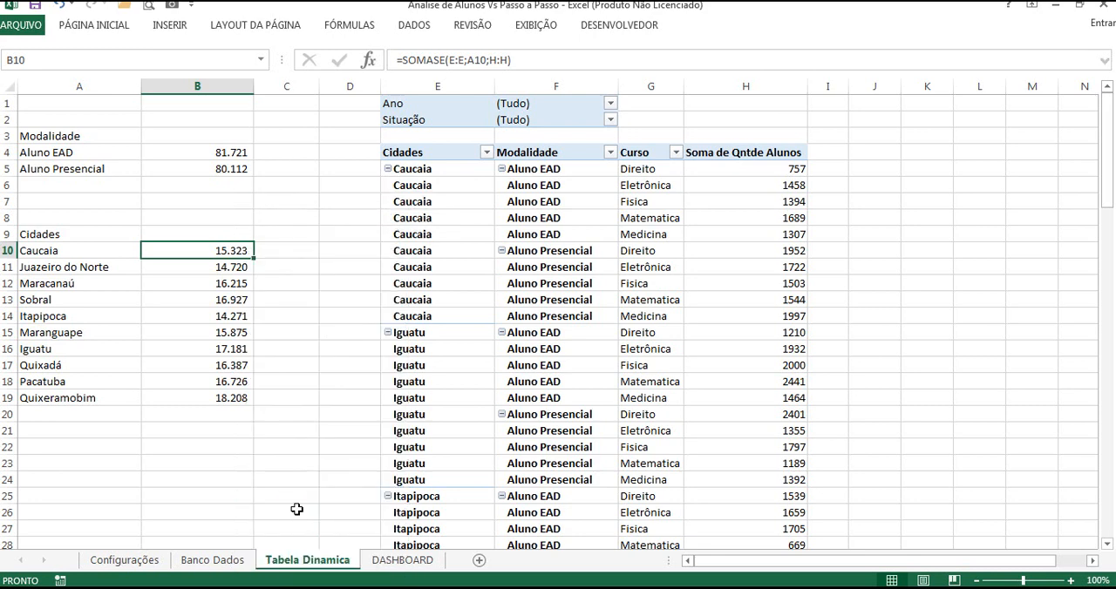
{"action": "left_click_drag", "start_coordinate": [247, 221], "coordinate": [270, 167]}
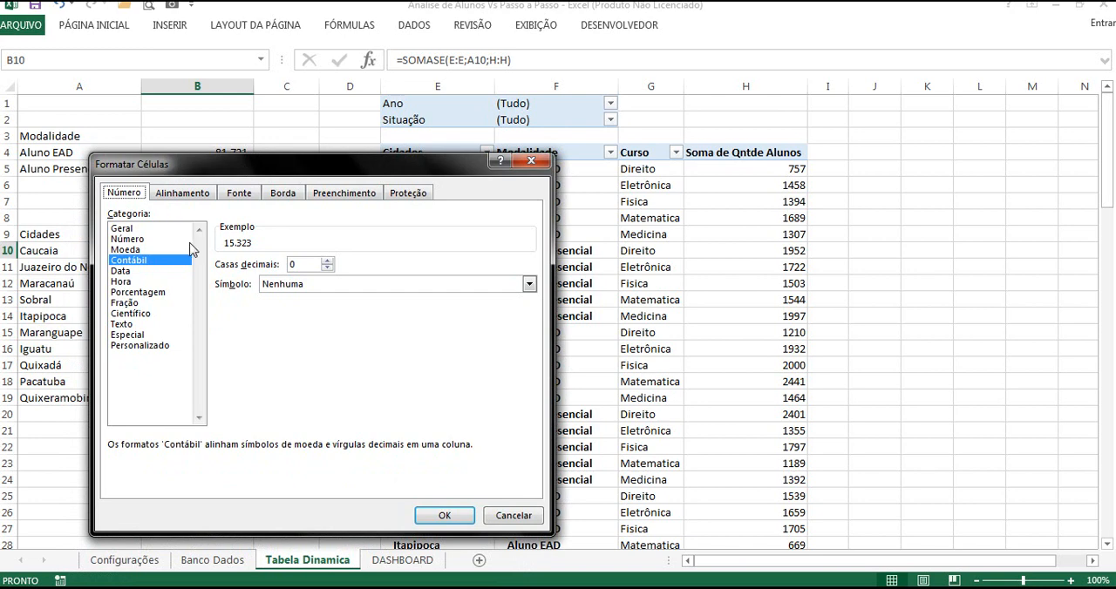
{"action": "left_click", "coordinate": [143, 346]}
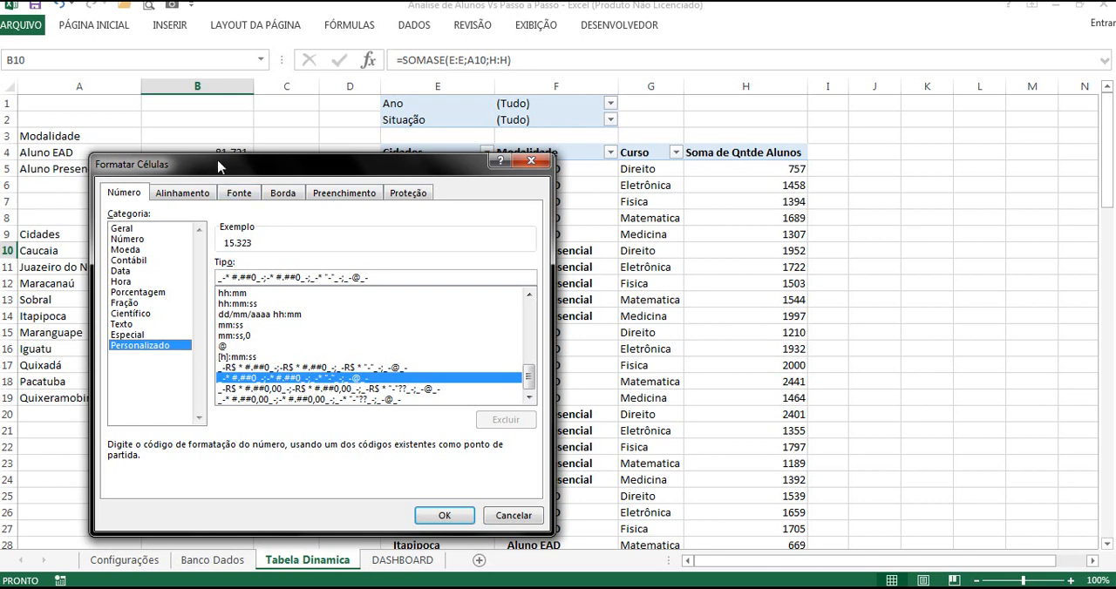
{"action": "left_click_drag", "start_coordinate": [217, 165], "coordinate": [435, 165]}
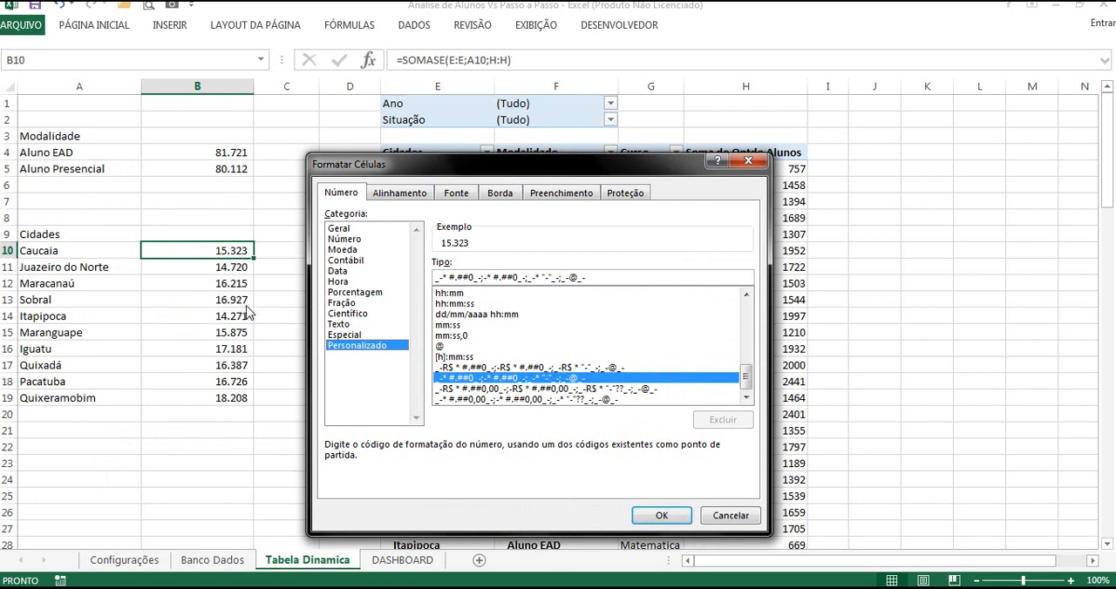
{"action": "left_click", "coordinate": [661, 515]}
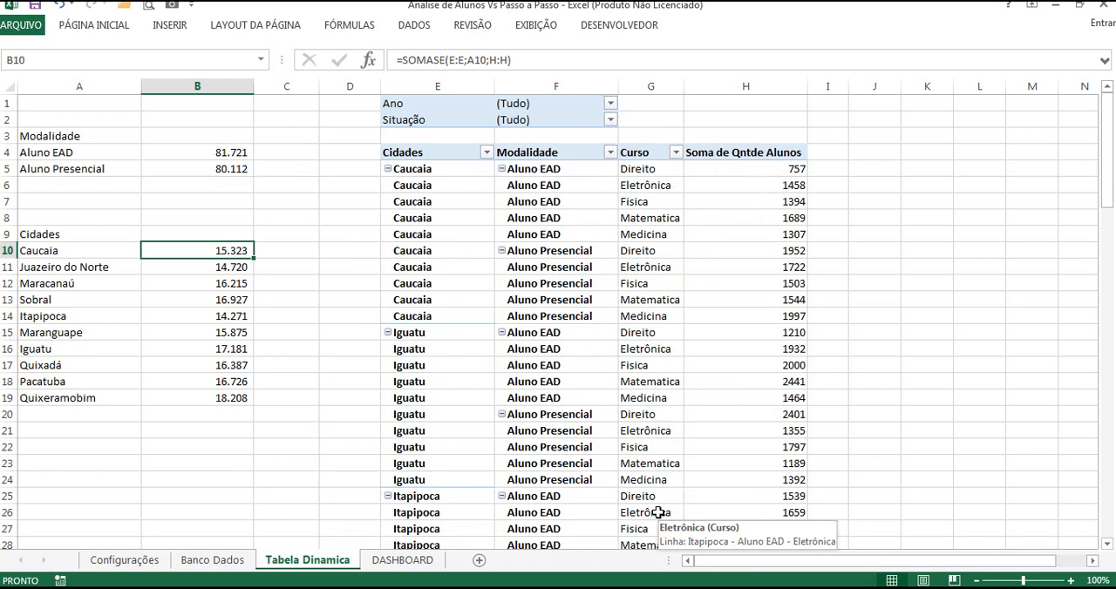
{"action": "left_click", "coordinate": [268, 288]}
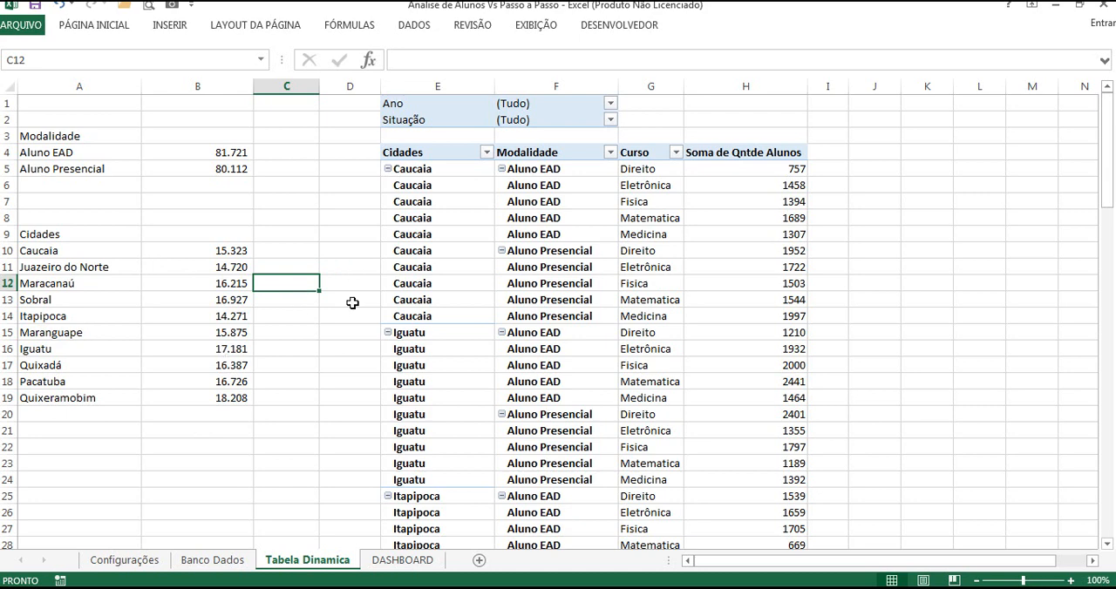
Step: Insert slicers for Cidades, Modalidade, Curso, Ano and Situação from the pivot table
{"action": "left_click", "coordinate": [448, 151]}
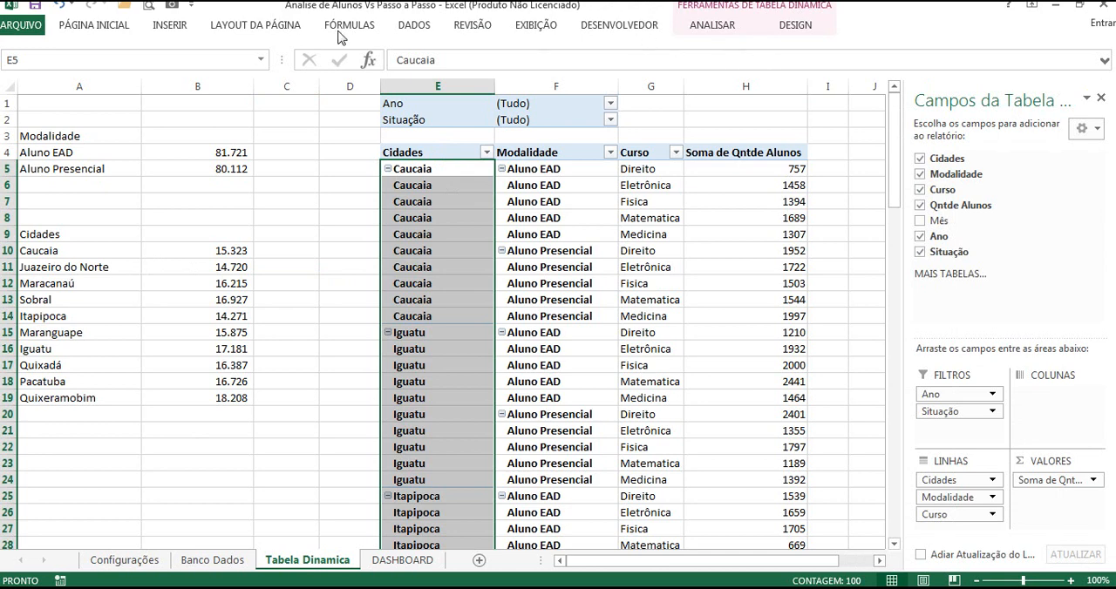
{"action": "left_click", "coordinate": [178, 28]}
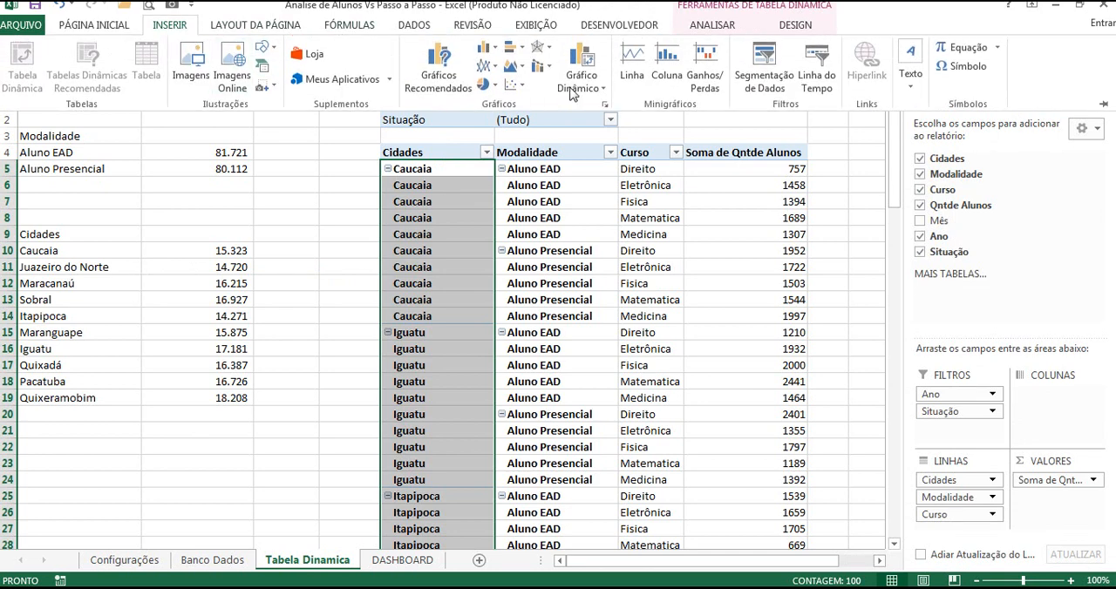
{"action": "left_click", "coordinate": [771, 79]}
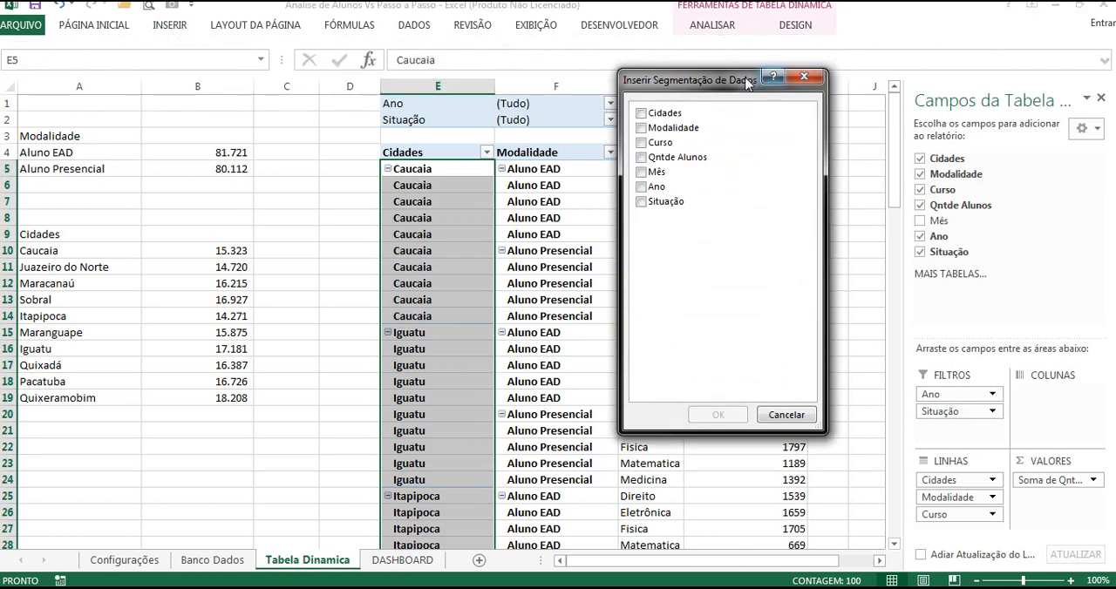
{"action": "left_click_drag", "start_coordinate": [727, 78], "coordinate": [793, 124]}
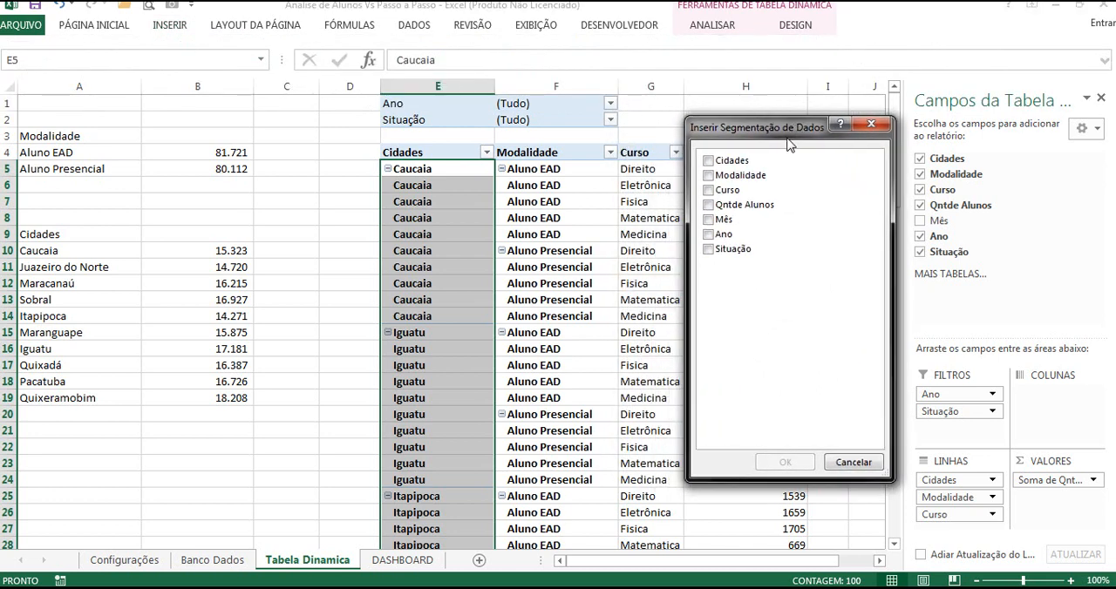
{"action": "left_click", "coordinate": [719, 163]}
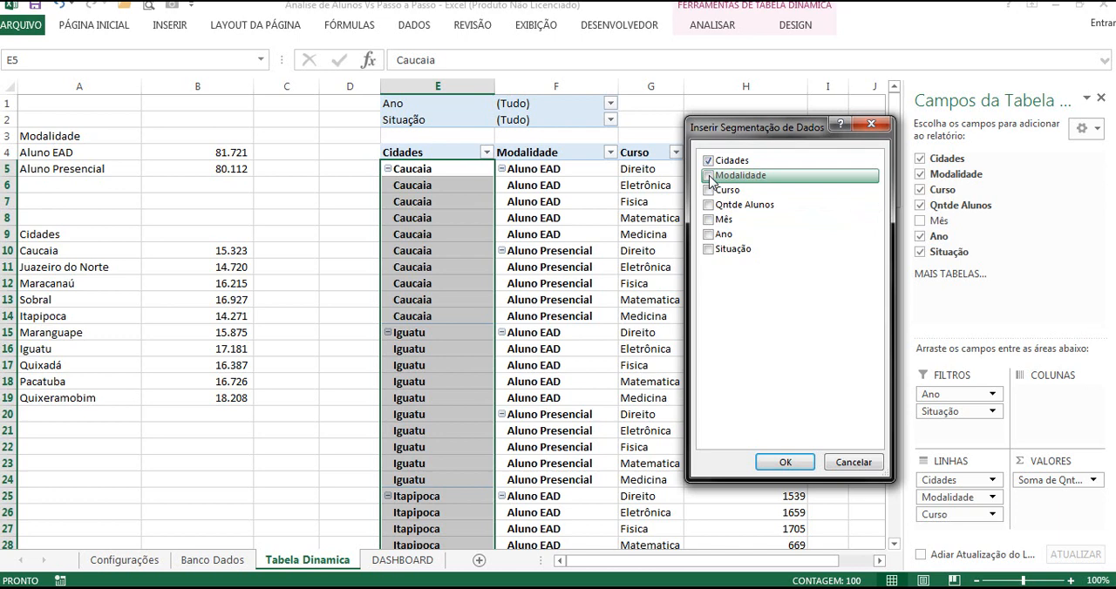
{"action": "left_click", "coordinate": [708, 176]}
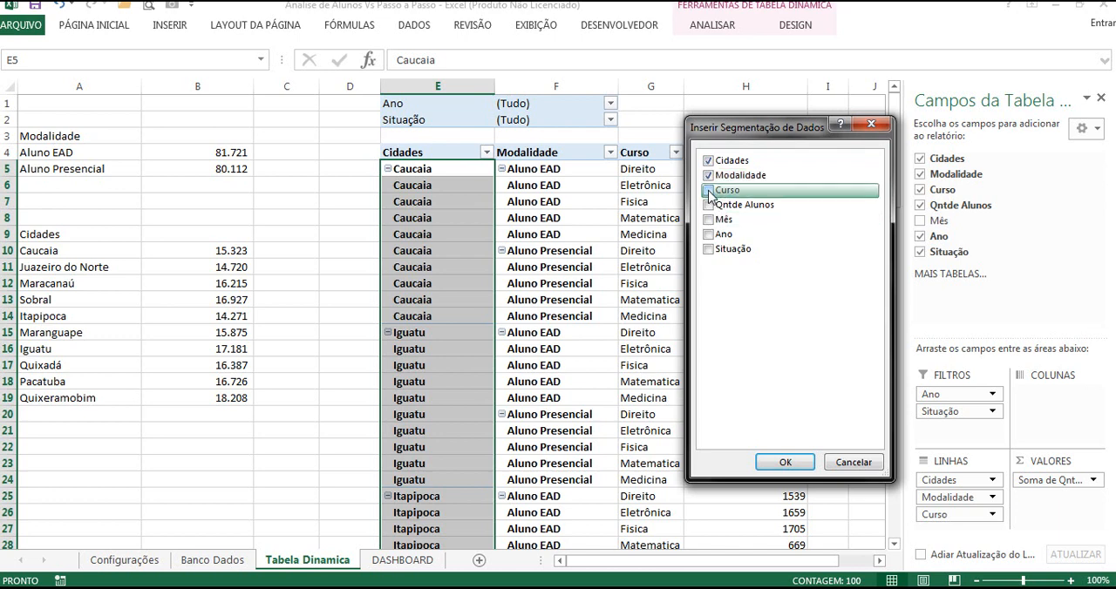
{"action": "left_click", "coordinate": [708, 191]}
{"action": "left_click", "coordinate": [708, 234]}
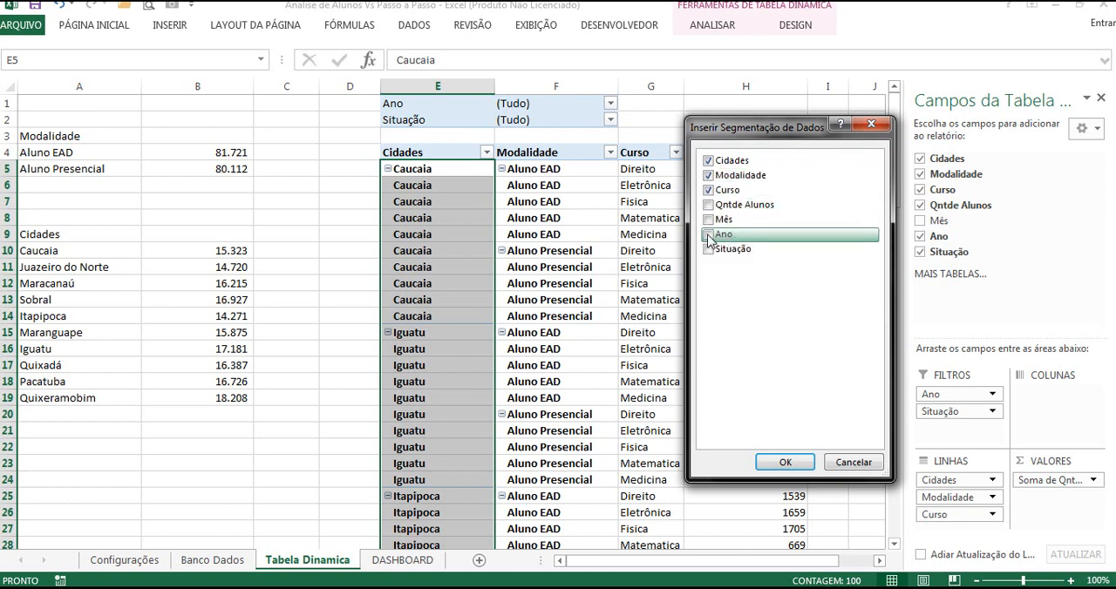
{"action": "left_click", "coordinate": [709, 251]}
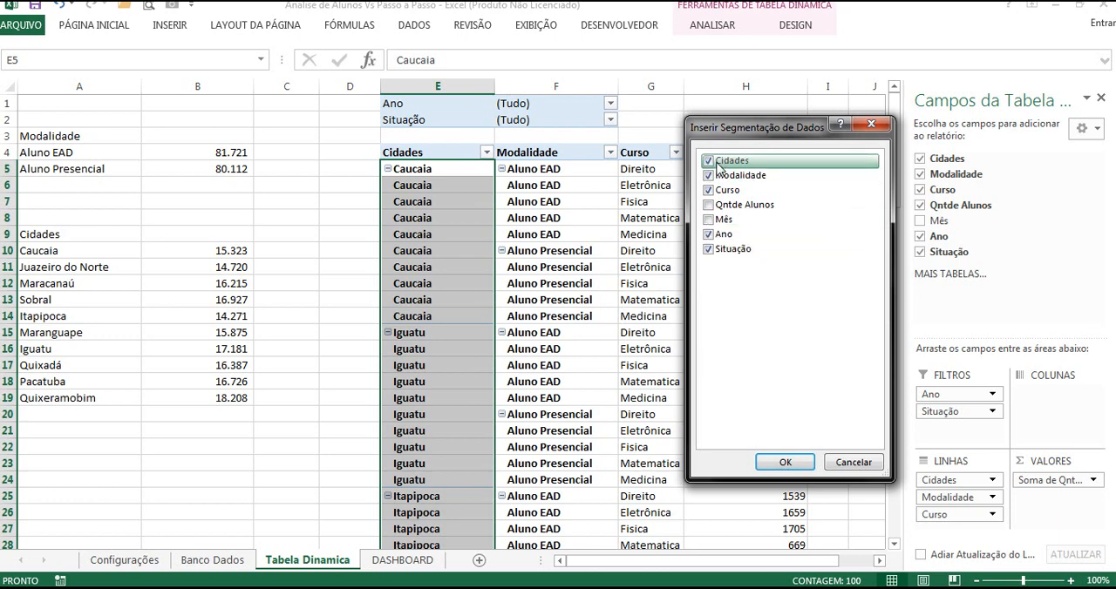
{"action": "left_click", "coordinate": [785, 463]}
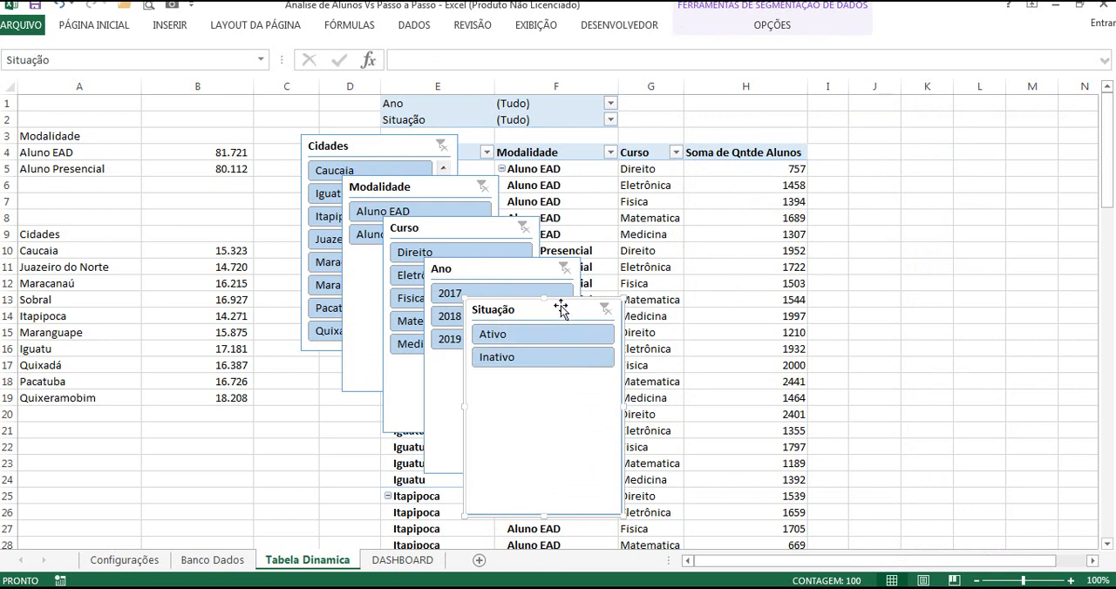
Step: Select all five slicers together and cut them from the Tabela Dinamica sheet
{"action": "left_click", "coordinate": [839, 314]}
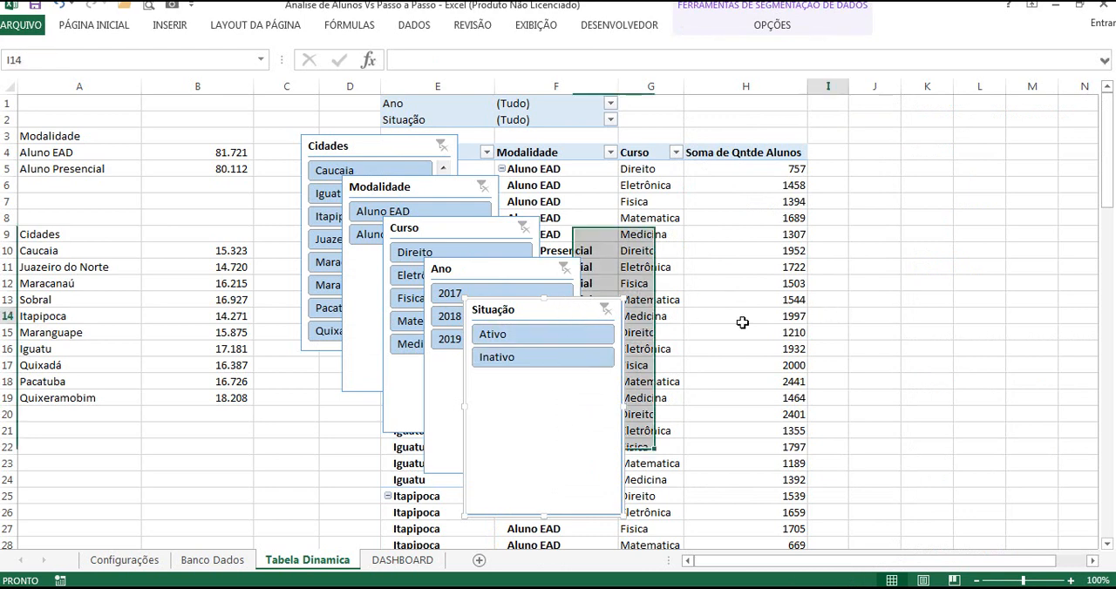
{"action": "left_click", "coordinate": [574, 312]}
{"action": "left_click", "coordinate": [531, 273]}
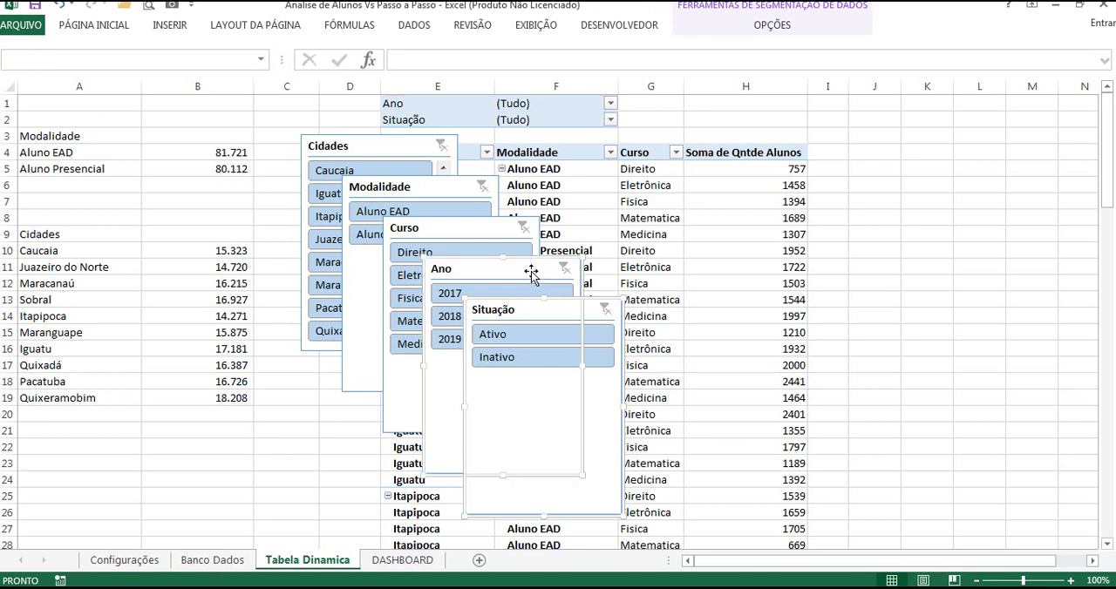
{"action": "left_click", "coordinate": [473, 237], "text": "ctrl"}
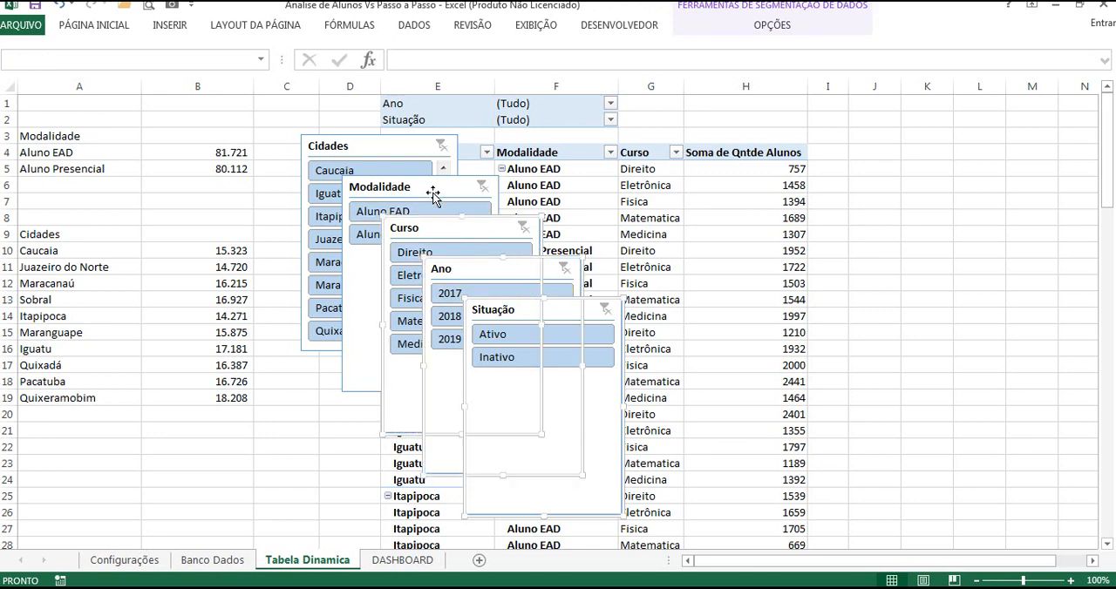
{"action": "left_click", "coordinate": [433, 196], "text": "ctrl"}
{"action": "left_click", "coordinate": [401, 150], "text": "ctrl"}
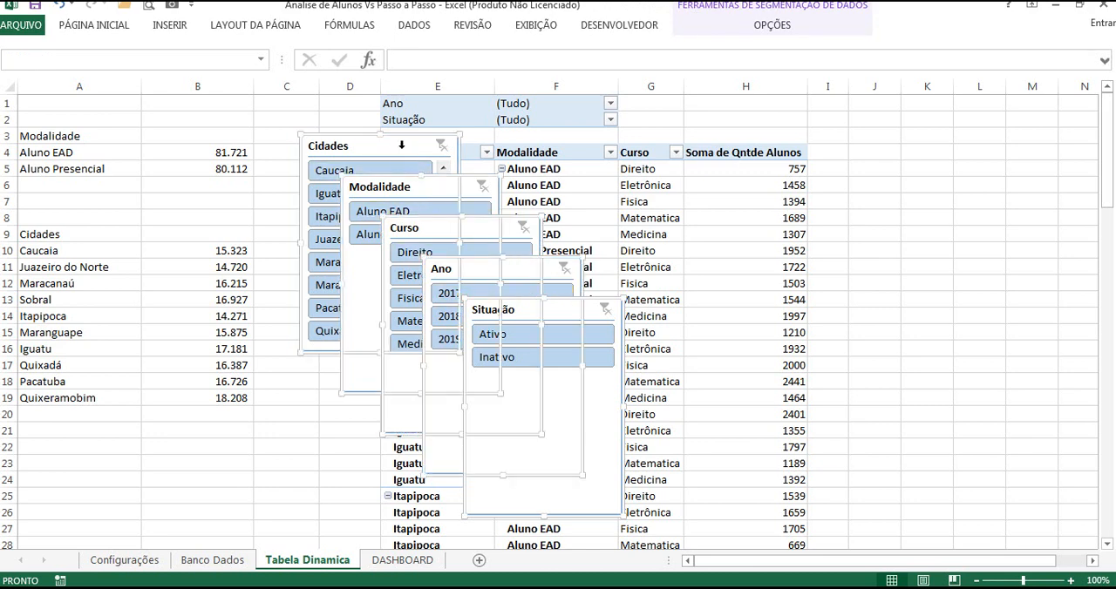
{"action": "key", "text": "Delete"}
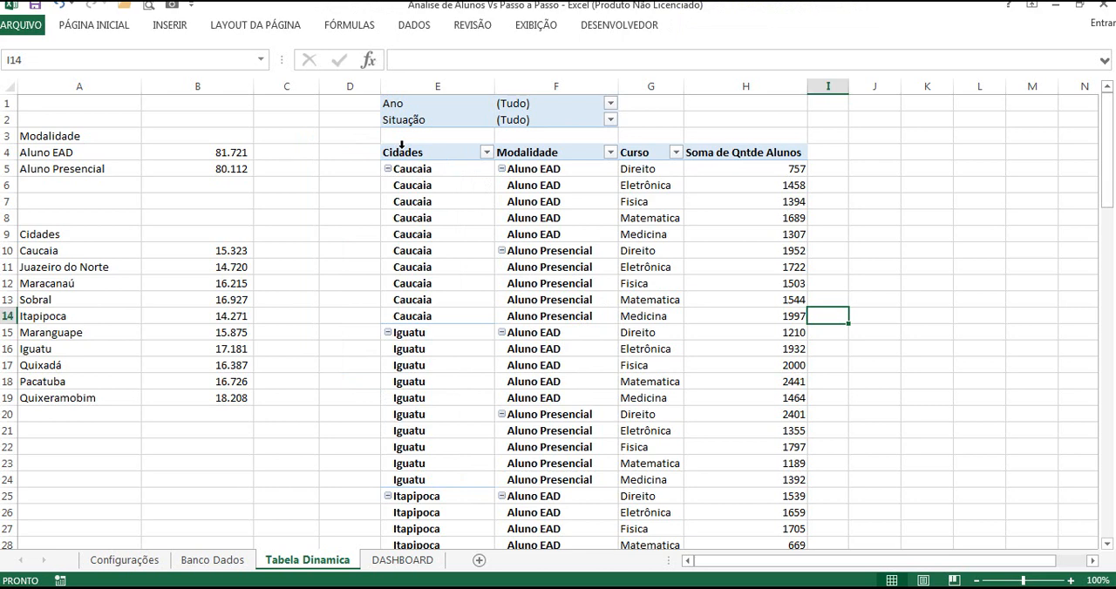
Step: Paste the five slicers onto the DASHBOARD sheet at cell B15
{"action": "left_click", "coordinate": [403, 561]}
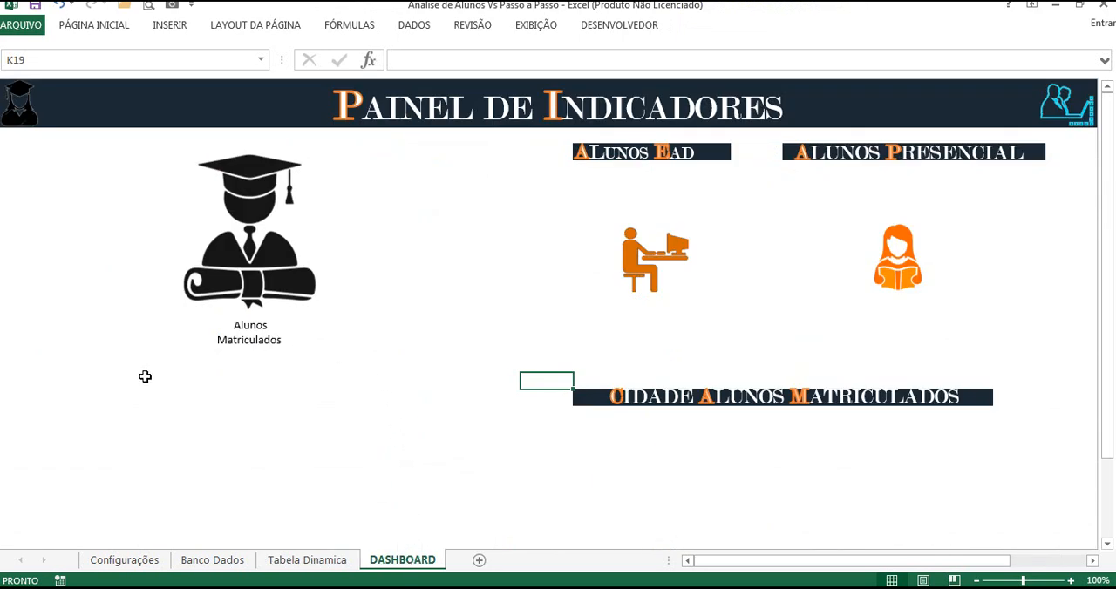
{"action": "left_click", "coordinate": [54, 312]}
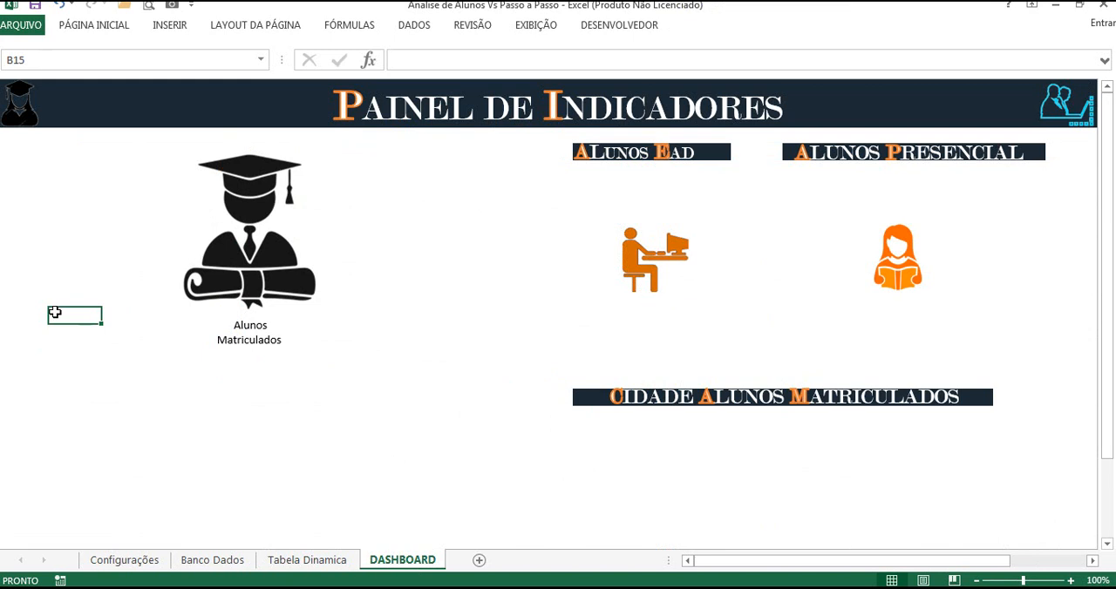
{"action": "key", "text": "ctrl+v"}
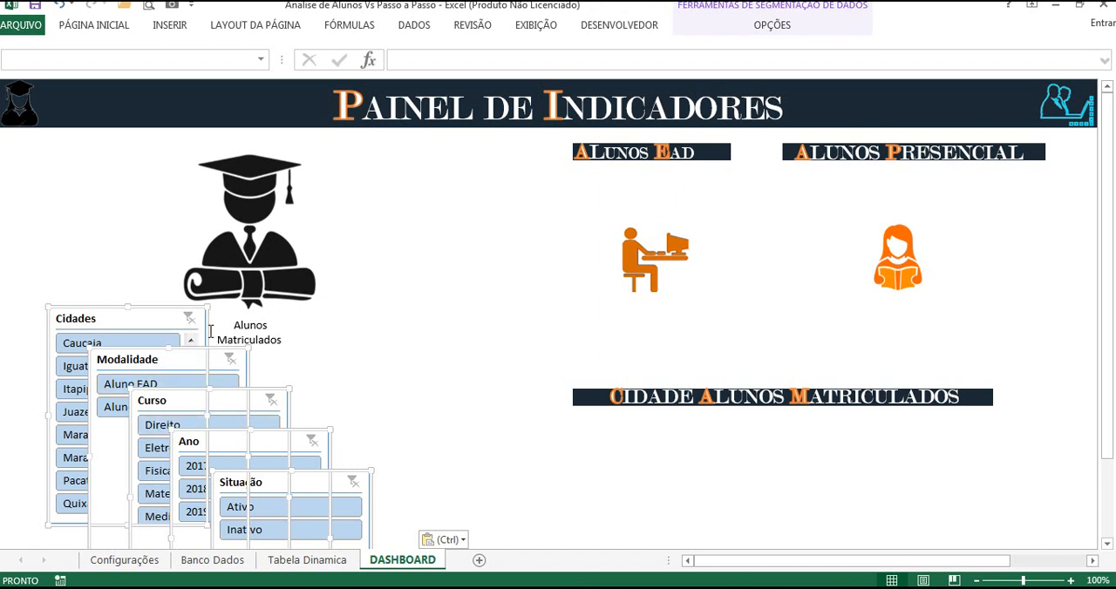
Step: Move the five selected slicers together so the Cidades slicer sits beside the graduate illustration, clear of the diploma, and deselect them
{"action": "left_click_drag", "start_coordinate": [170, 315], "coordinate": [143, 284]}
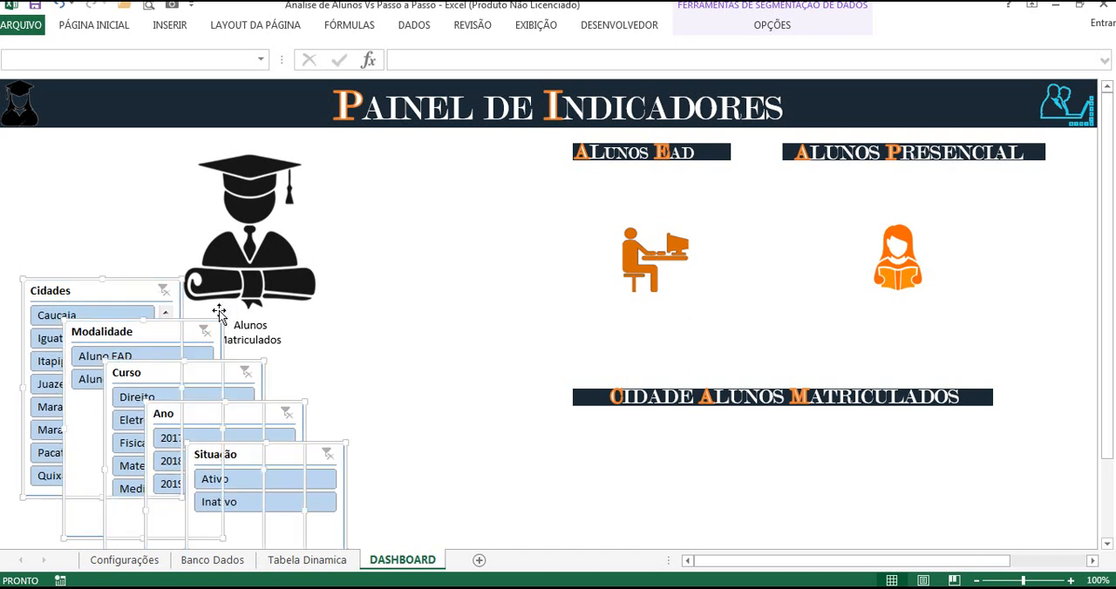
{"action": "left_click", "coordinate": [401, 359]}
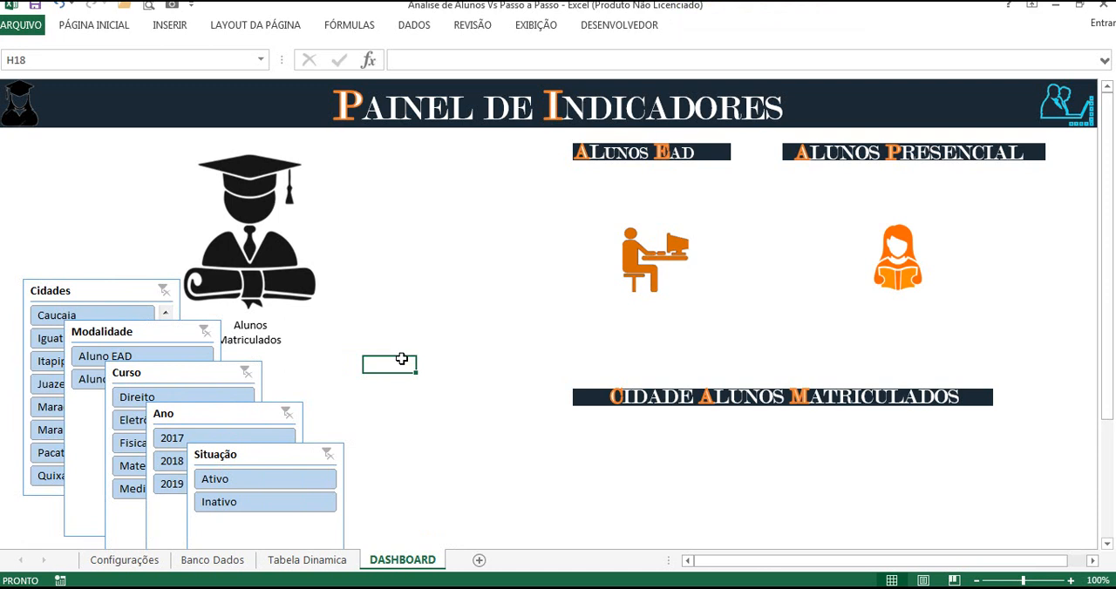
{"action": "scroll", "coordinate": [402, 359], "scroll_direction": "down", "scroll_amount": 2}
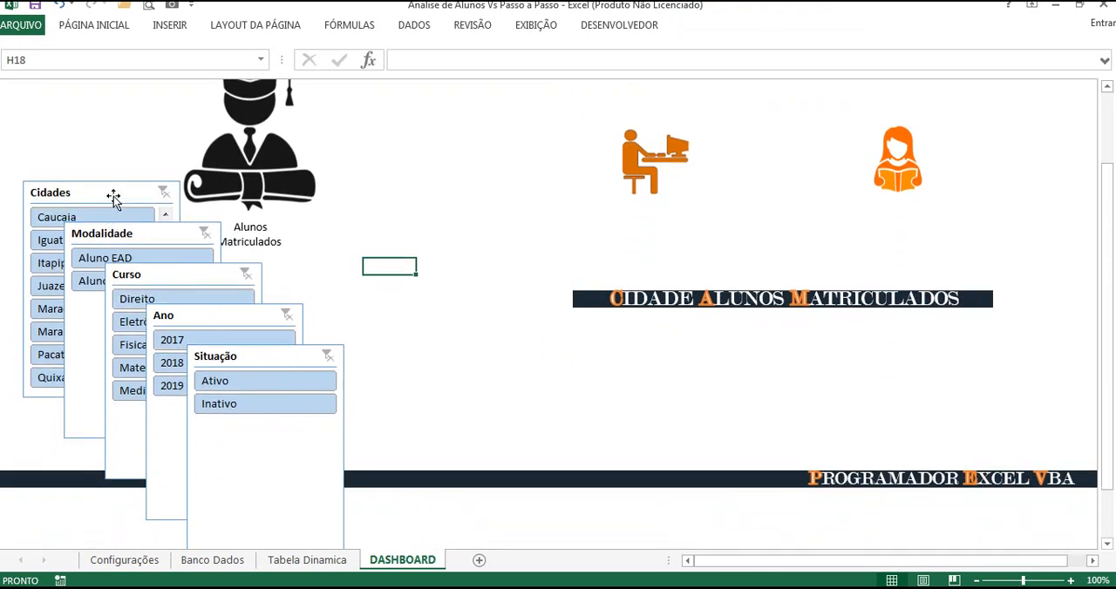
{"action": "left_click", "coordinate": [411, 344]}
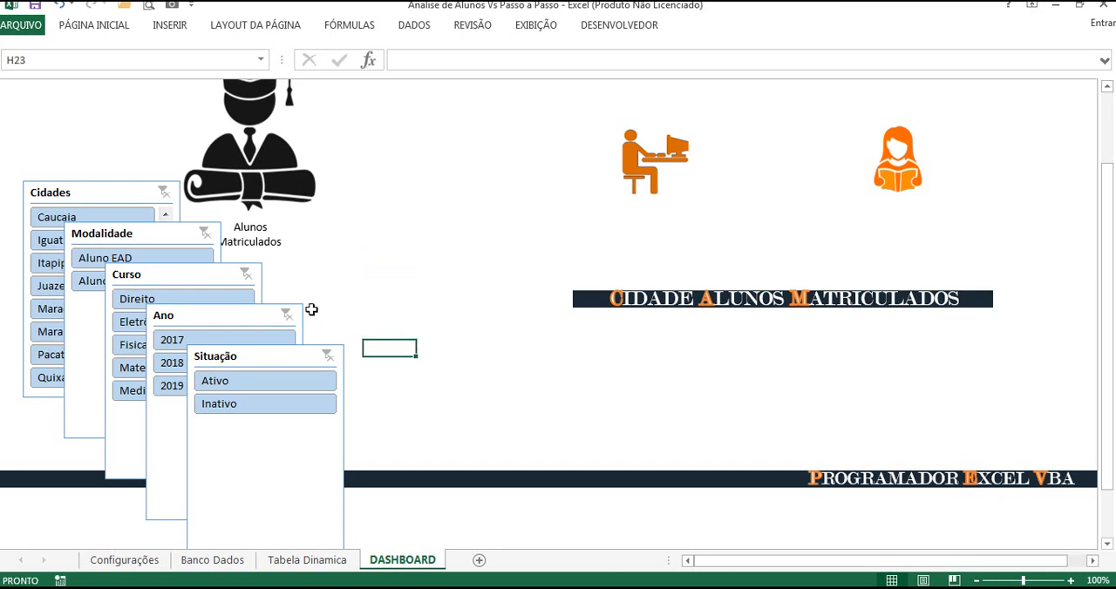
{"action": "scroll", "coordinate": [310, 310], "scroll_direction": "up", "scroll_amount": 1}
{"action": "scroll", "coordinate": [323, 310], "scroll_direction": "up", "scroll_amount": 1}
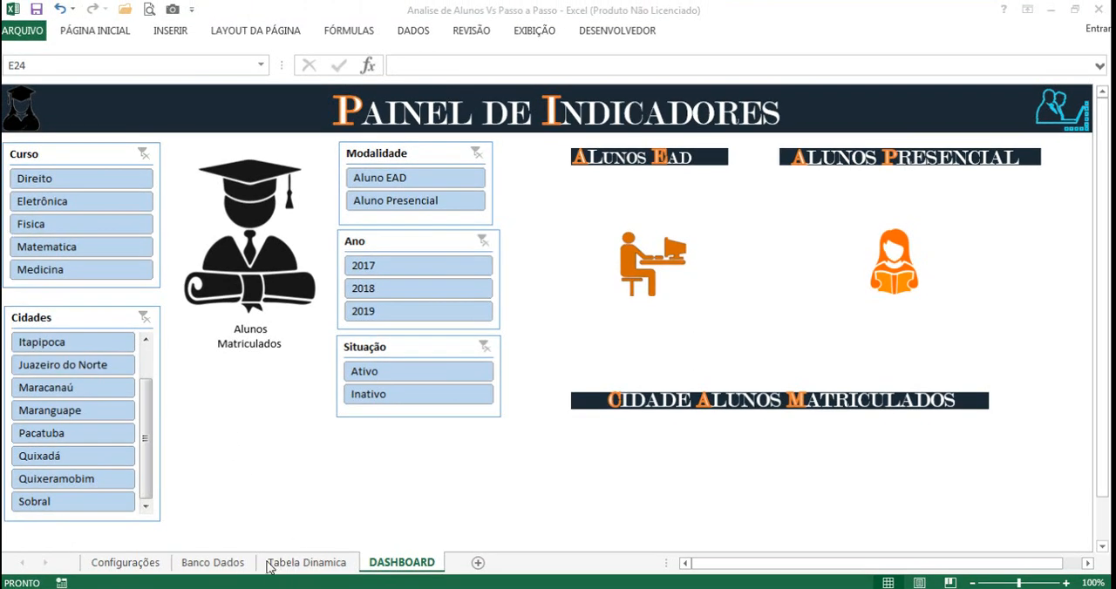
Step: On the Tabela Dinamica sheet, total the two Modalidade values in cell B6 with =SOMA(B4:B5)
{"action": "left_click", "coordinate": [306, 564]}
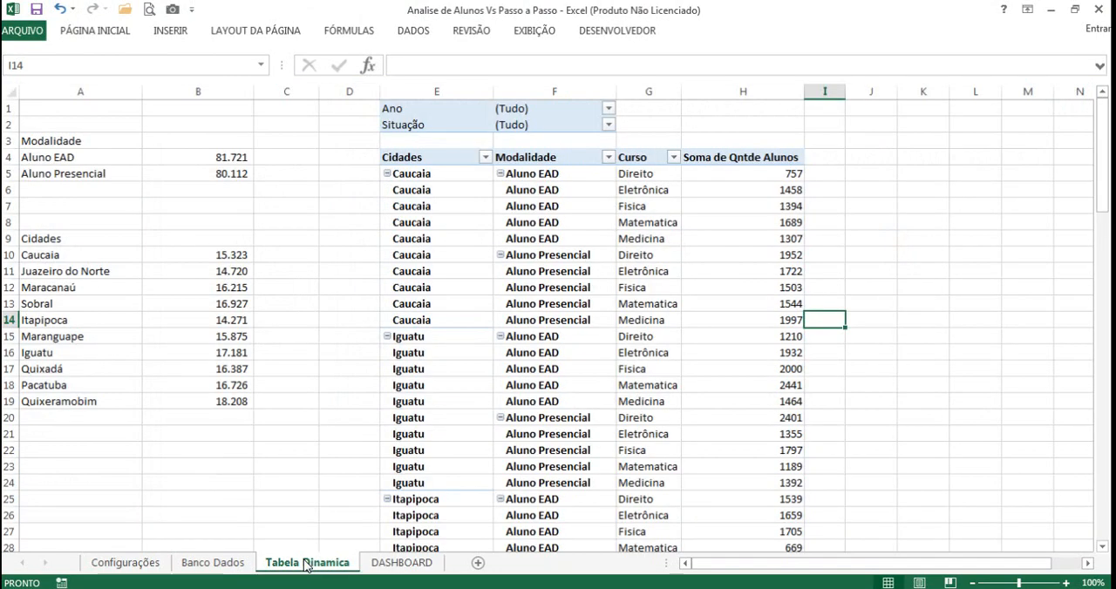
{"action": "left_click", "coordinate": [284, 158]}
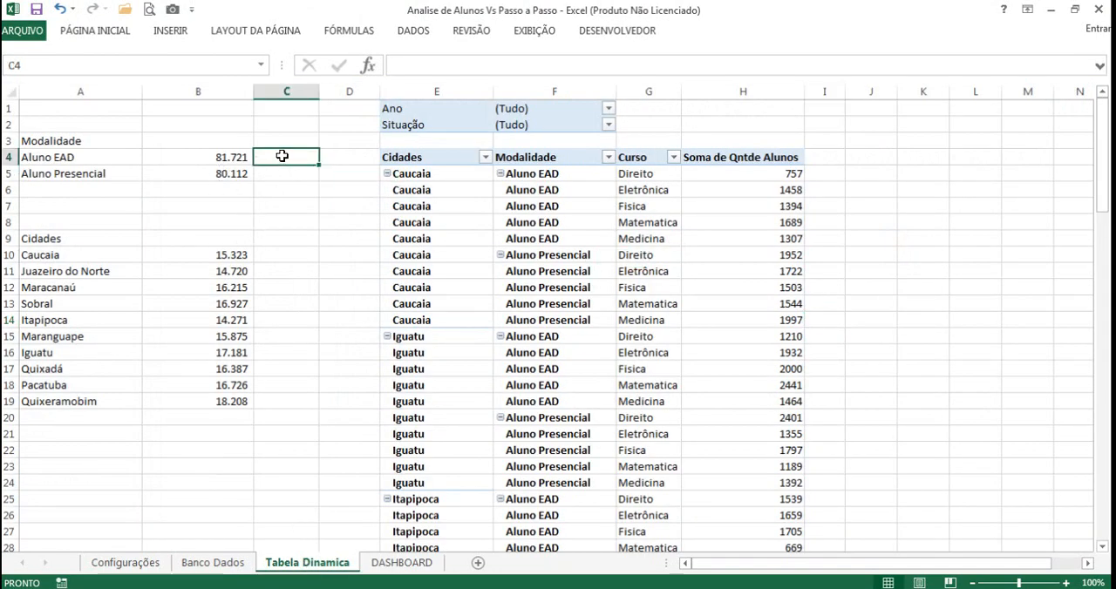
{"action": "left_click", "coordinate": [224, 189]}
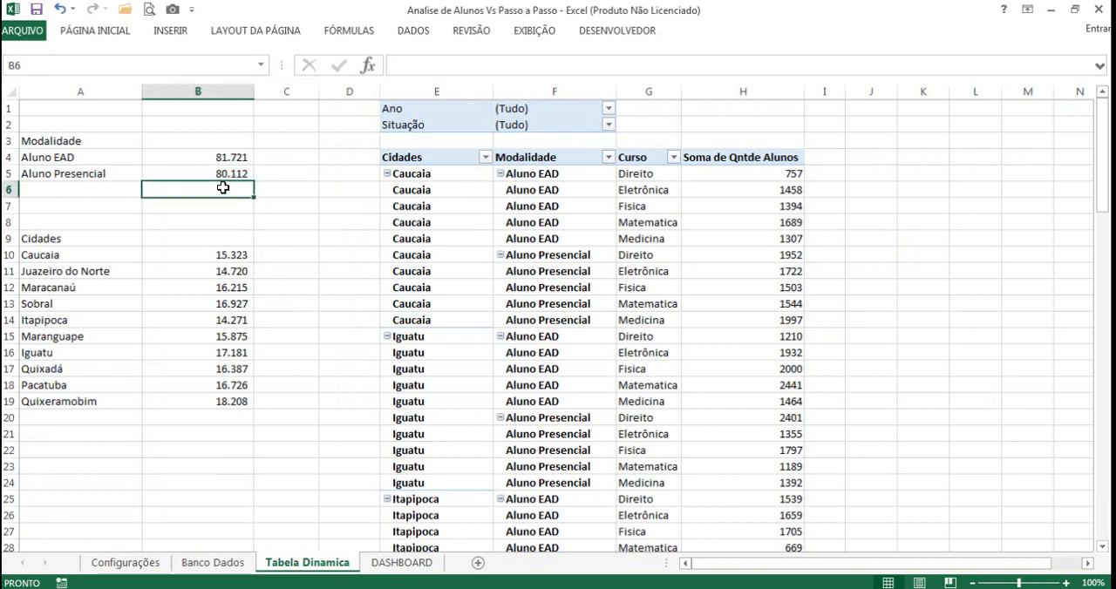
{"action": "left_click_drag", "start_coordinate": [236, 155], "coordinate": [239, 173]}
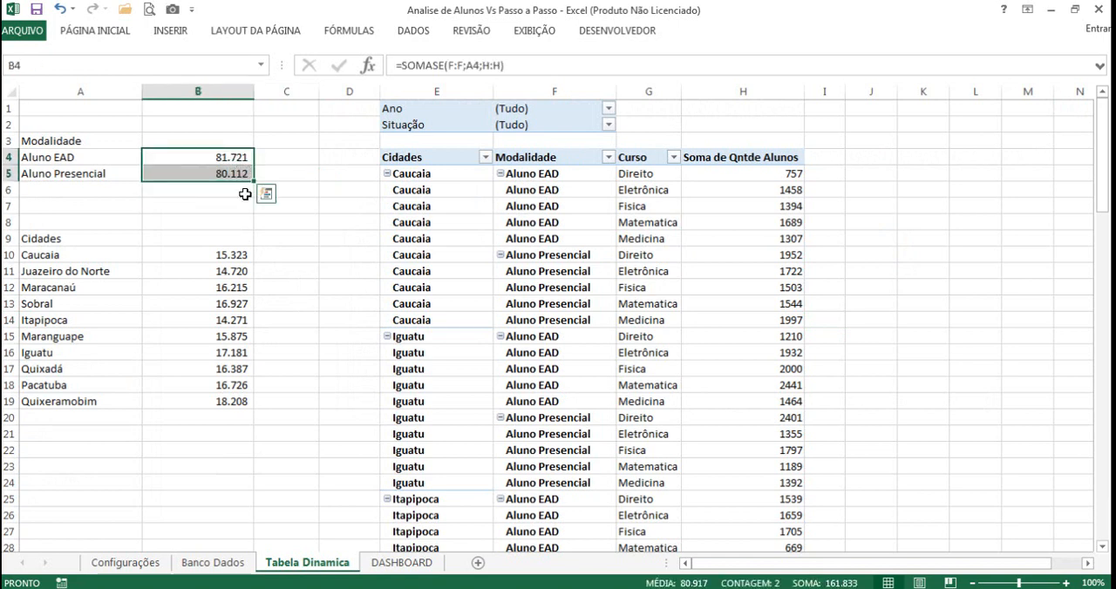
{"action": "left_click", "coordinate": [227, 187]}
{"action": "type", "text": "=SOM"}
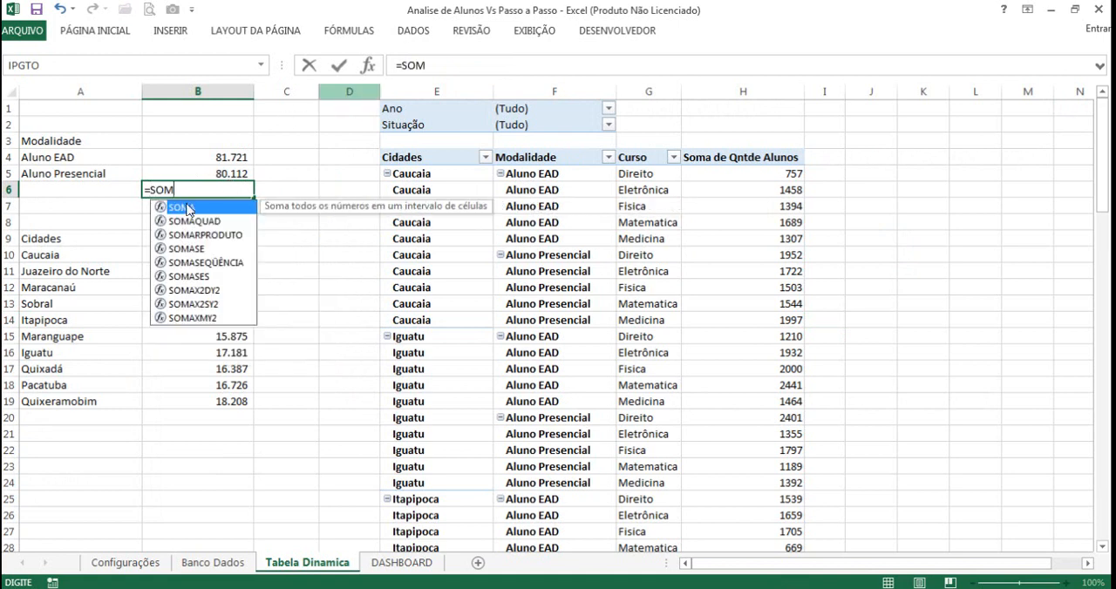
{"action": "key", "text": "Tab"}
{"action": "left_click_drag", "start_coordinate": [237, 158], "coordinate": [243, 174]}
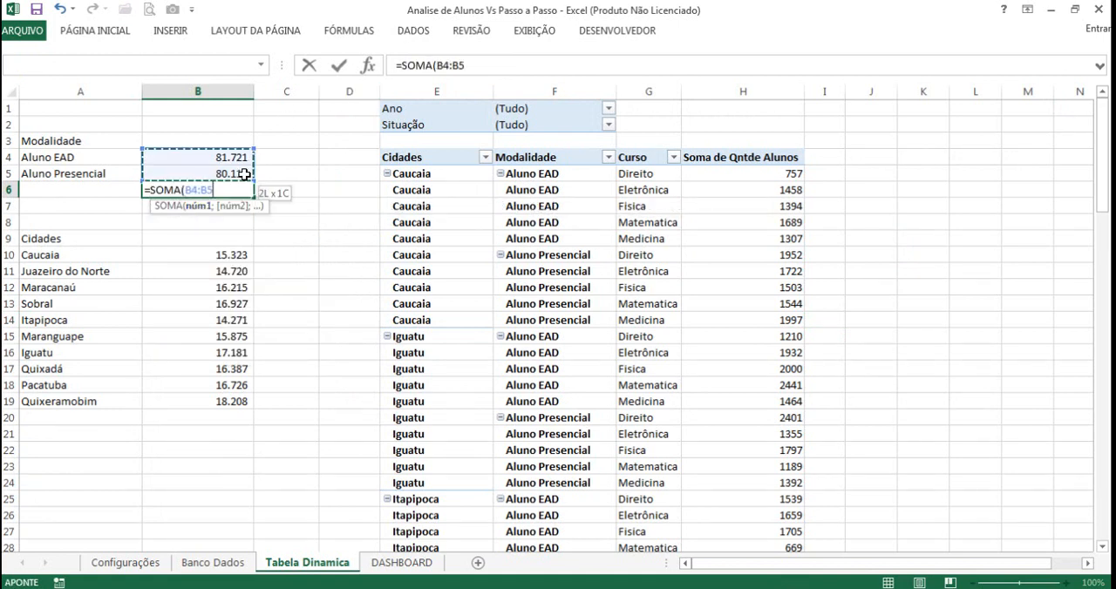
{"action": "key", "text": "Return"}
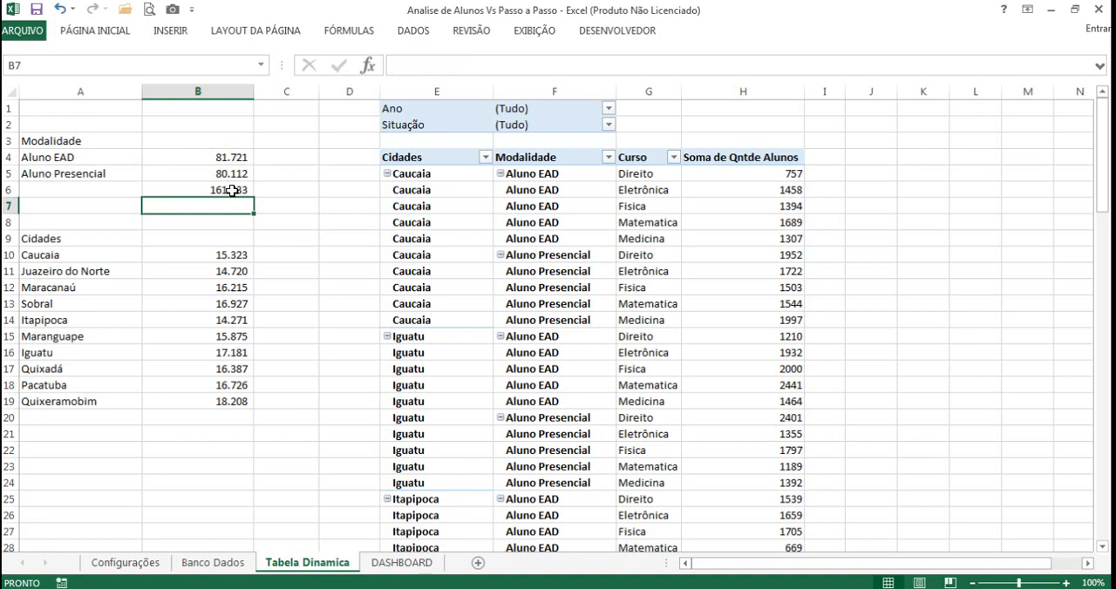
{"action": "left_click", "coordinate": [234, 188]}
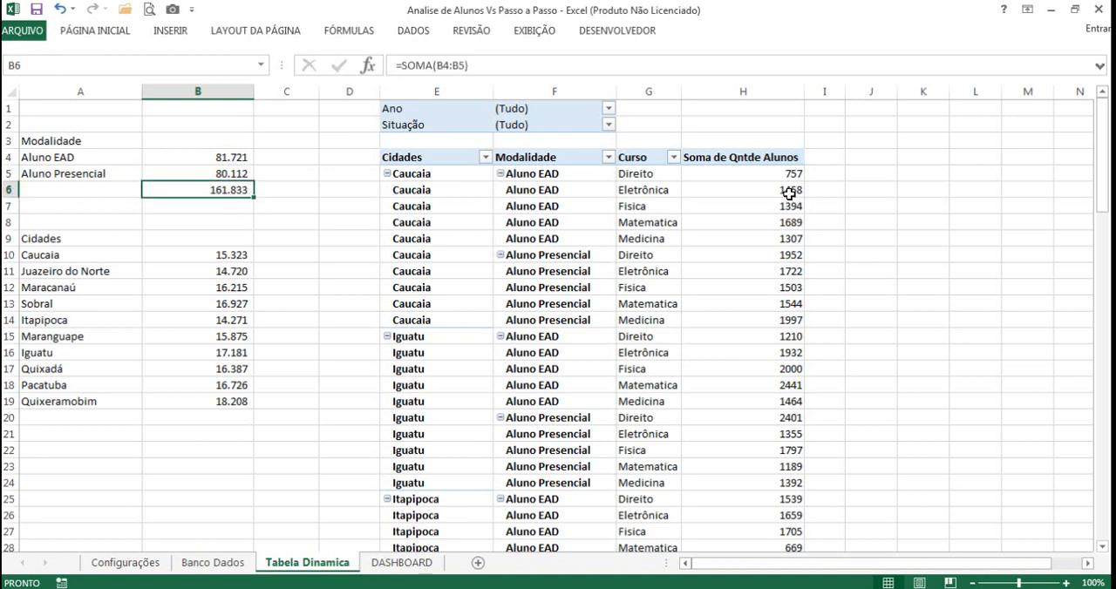
Step: On the Banco Dados sheet, replace the ALEATÓRIOENTRE formulas in the whole Qntde Alunos column with their fixed values
{"action": "left_click", "coordinate": [200, 562]}
{"action": "left_click", "coordinate": [450, 185]}
{"action": "left_click", "coordinate": [340, 164]}
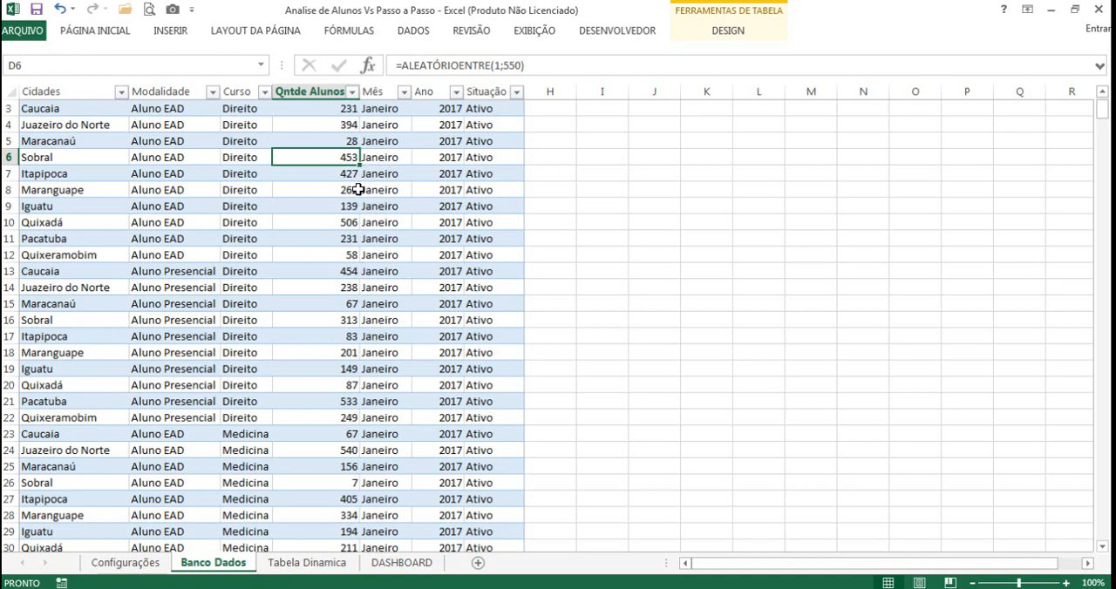
{"action": "scroll", "coordinate": [357, 188], "scroll_direction": "up", "scroll_amount": 1}
{"action": "left_click", "coordinate": [335, 139]}
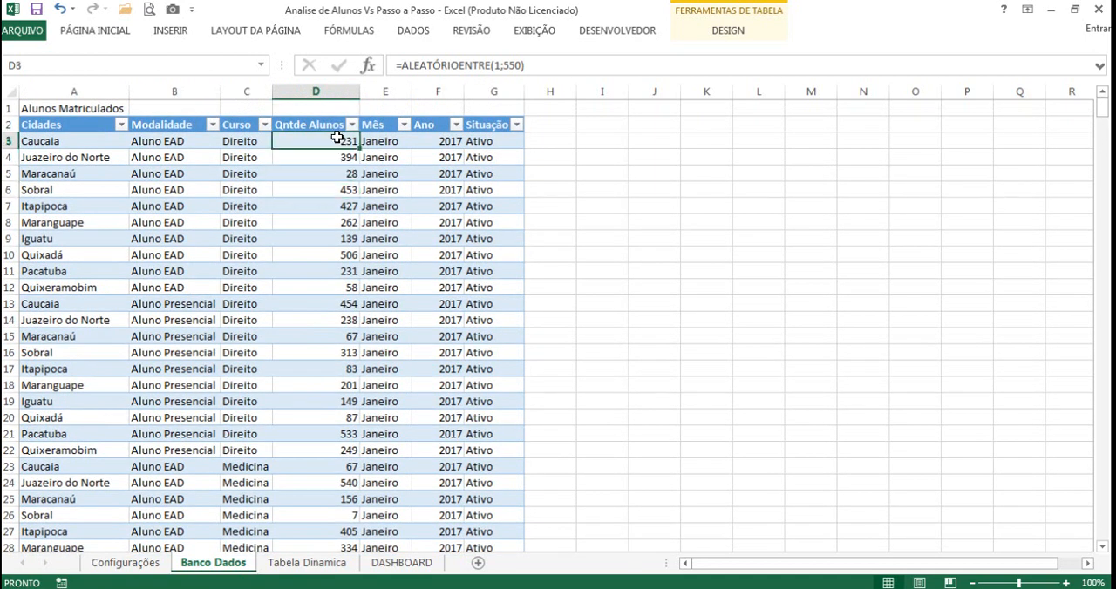
{"action": "key", "text": "ctrl+shift+Down"}
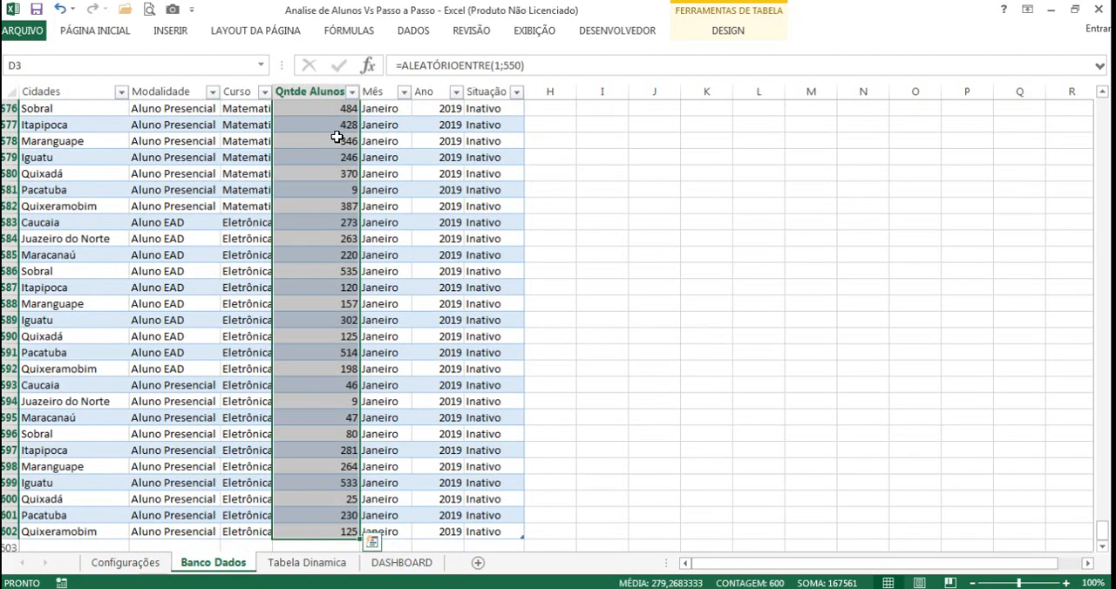
{"action": "key", "text": "ctrl+c"}
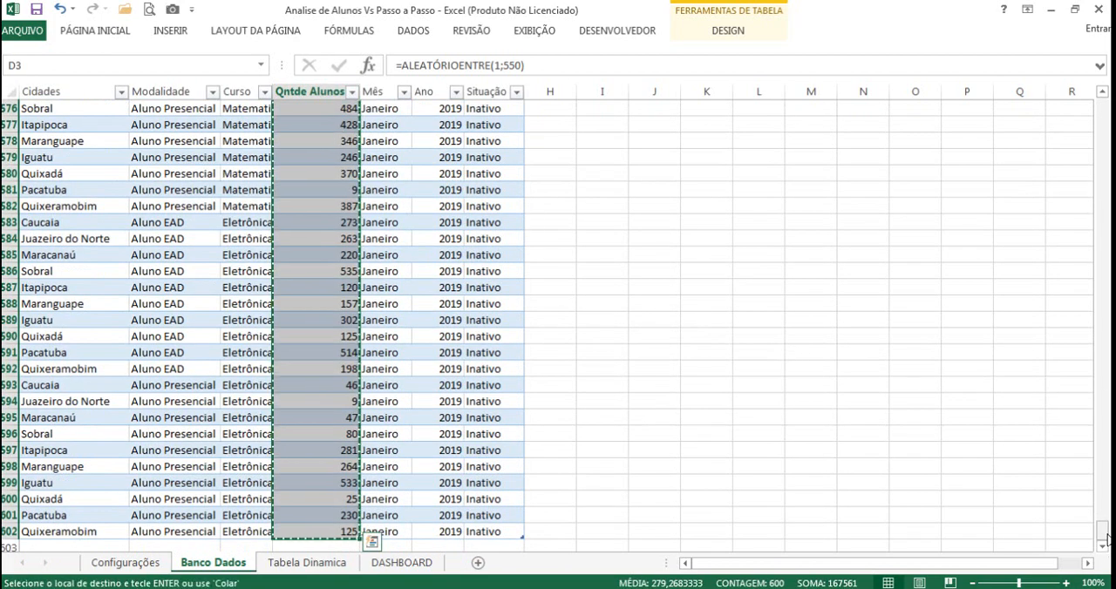
{"action": "left_click_drag", "start_coordinate": [1105, 536], "coordinate": [1105, 105]}
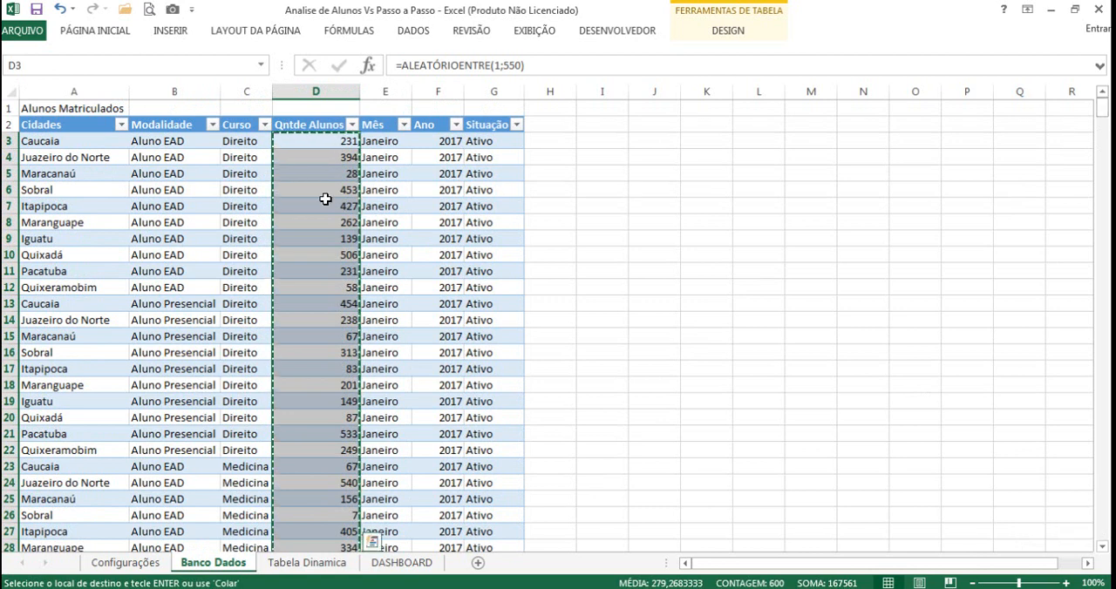
{"action": "left_click", "coordinate": [310, 144]}
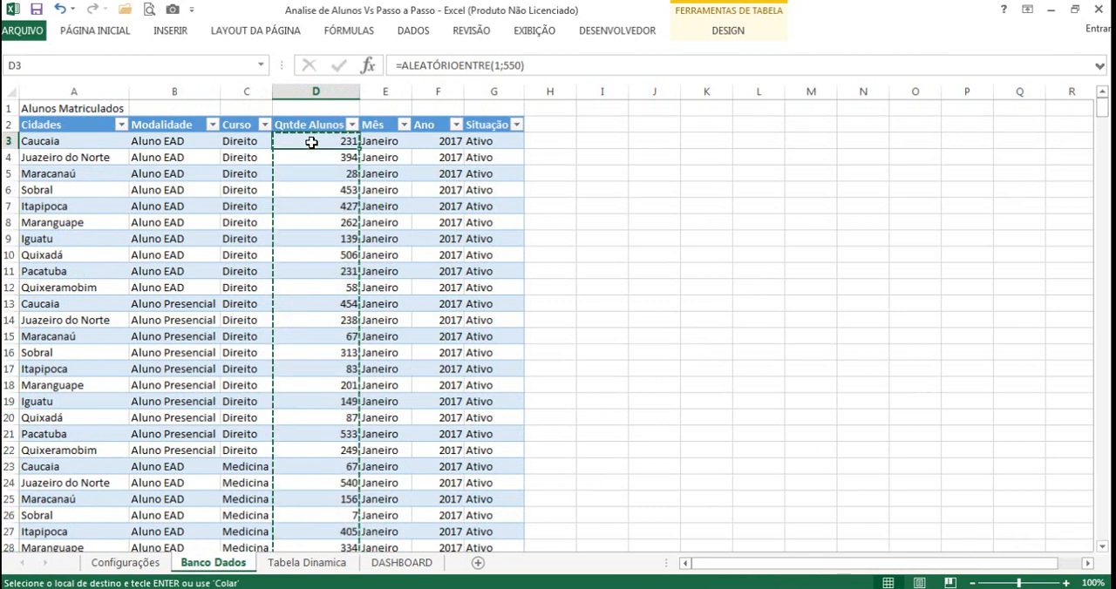
{"action": "right_click", "coordinate": [311, 142]}
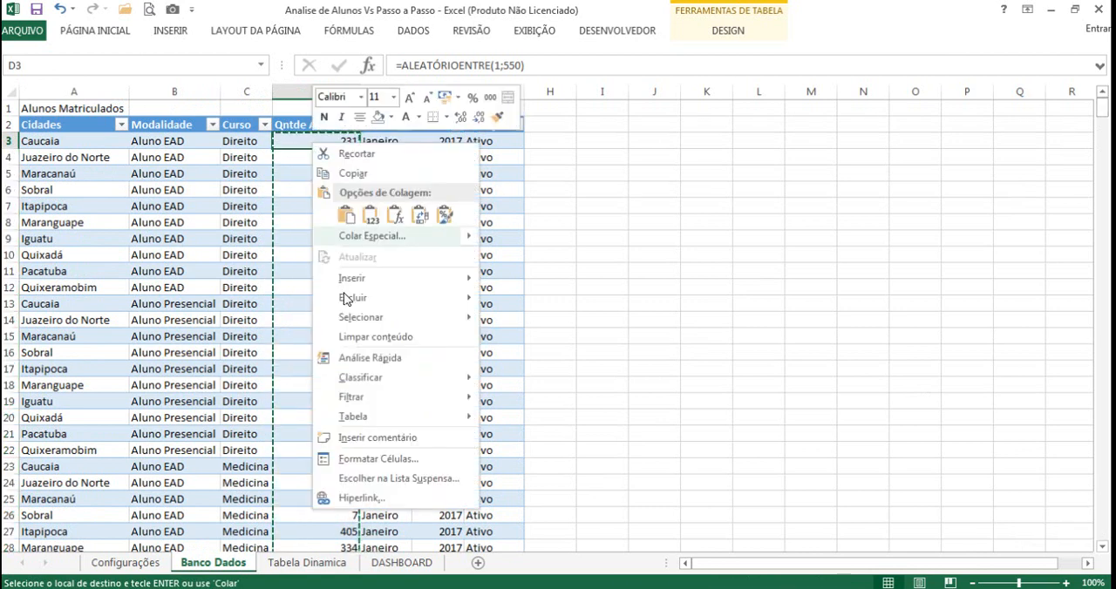
{"action": "left_click", "coordinate": [371, 218]}
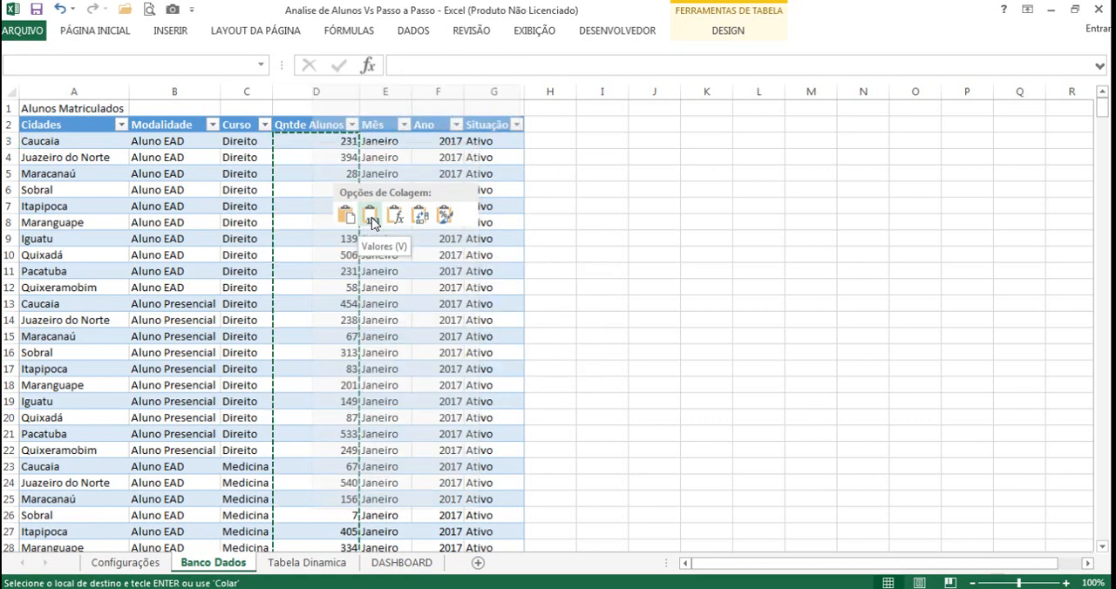
Step: Check cell by cell that the Qntde Alunos column holds plain numbers instead of formulas
{"action": "key", "text": "Down"}
{"action": "key", "text": "Down"}
{"action": "key", "text": "Down"}
{"action": "key", "text": "Down"}
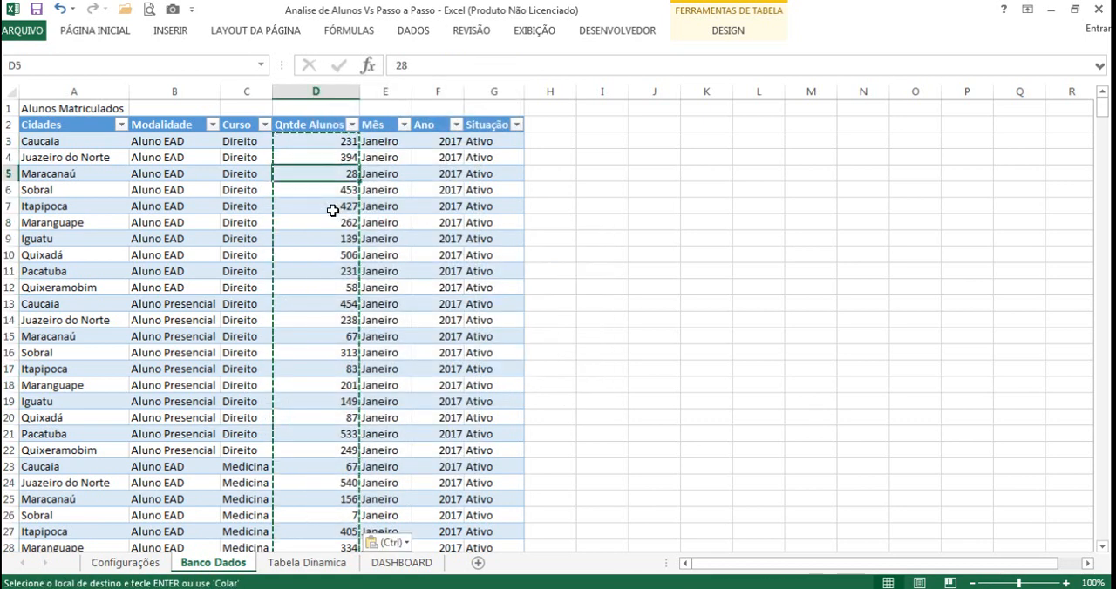
{"action": "key", "text": "Down"}
{"action": "key", "text": "Down"}
{"action": "key", "text": "Down"}
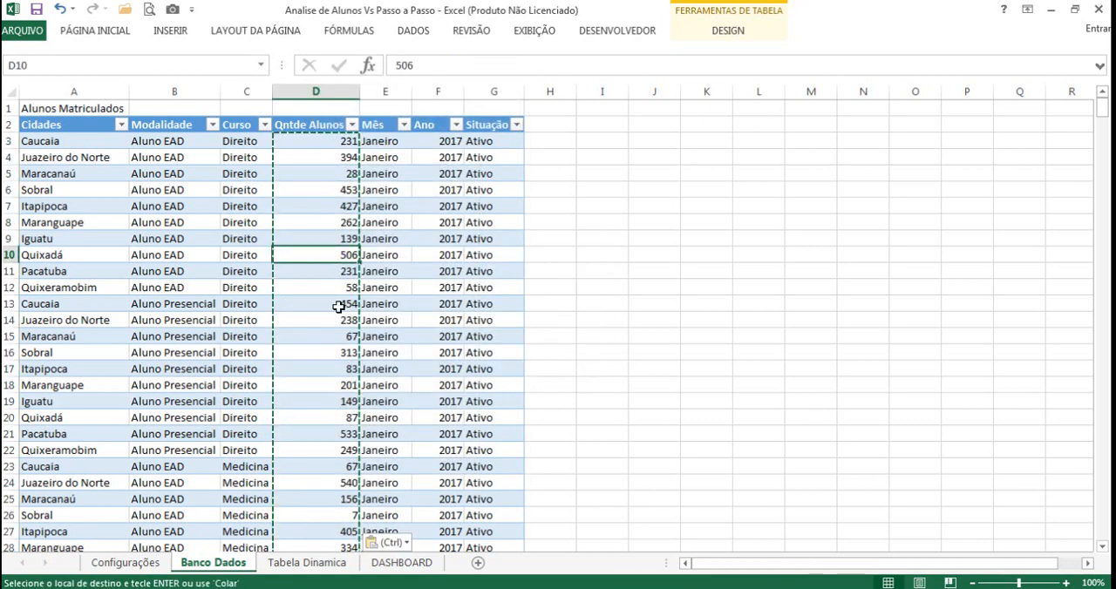
{"action": "key", "text": "Down"}
{"action": "key", "text": "Down"}
{"action": "key", "text": "Down"}
{"action": "key", "text": "Up"}
{"action": "key", "text": "Up"}
{"action": "key", "text": "Up"}
{"action": "key", "text": "Up"}
{"action": "key", "text": "Up"}
{"action": "key", "text": "Up"}
{"action": "key", "text": "Up"}
{"action": "key", "text": "Up"}
{"action": "key", "text": "Up"}
{"action": "key", "text": "Up"}
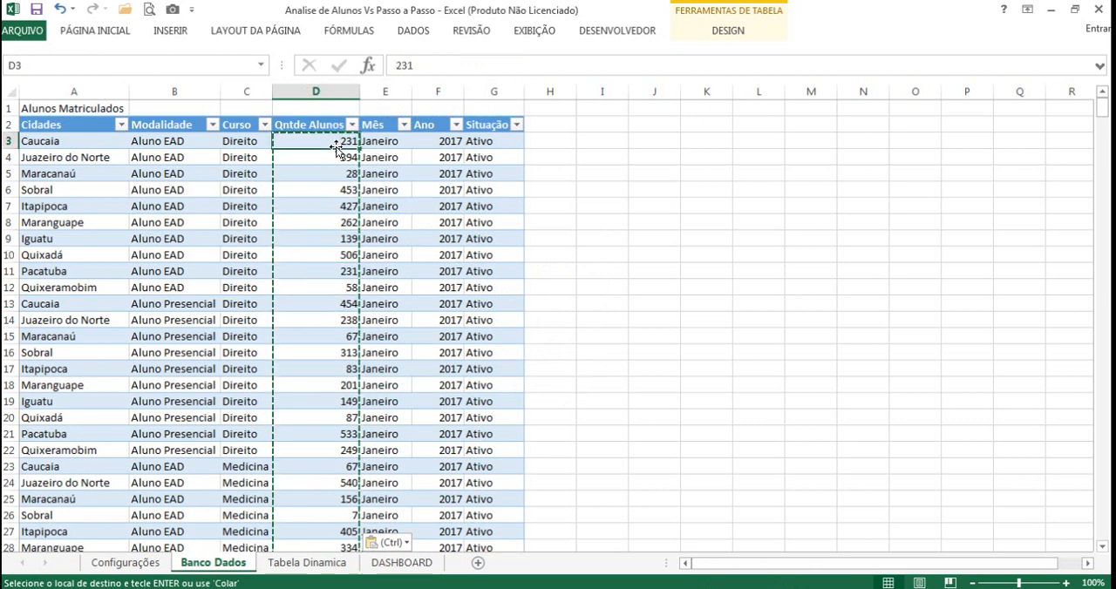
Step: On the Tabela Dinamica sheet, calculate the Aluno EAD share in C4 with =B4/$B$6 and fill the formula down to C5
{"action": "left_click", "coordinate": [330, 567]}
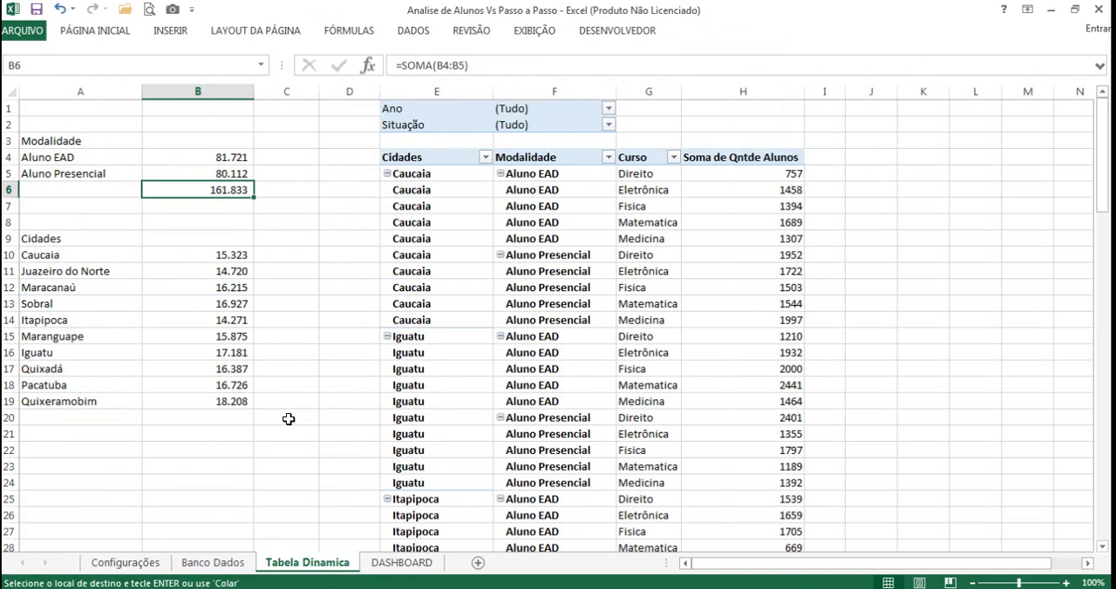
{"action": "left_click", "coordinate": [299, 239]}
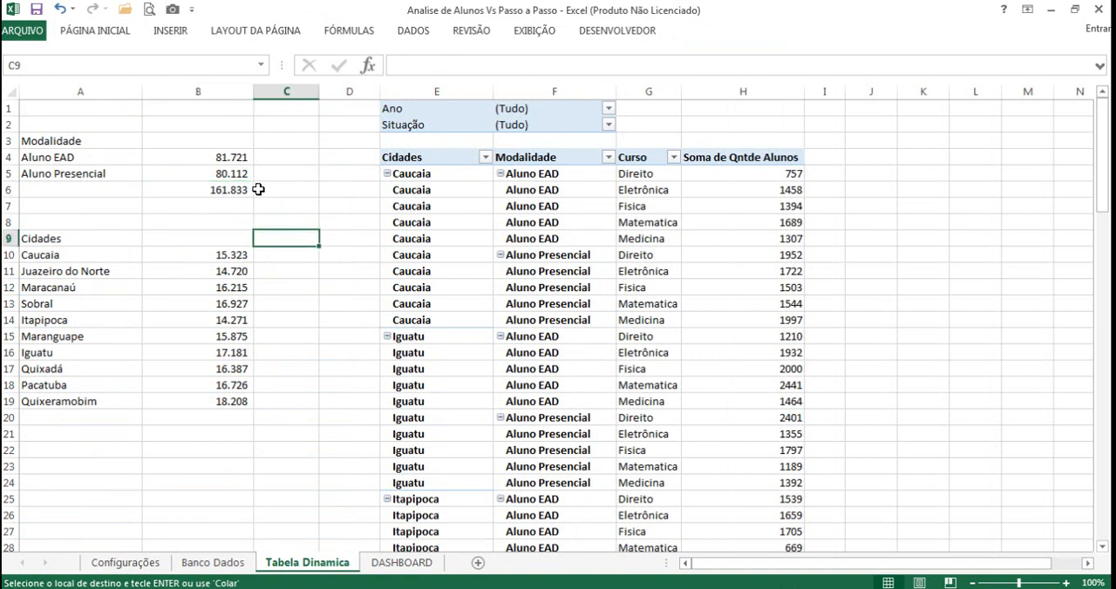
{"action": "left_click", "coordinate": [246, 189]}
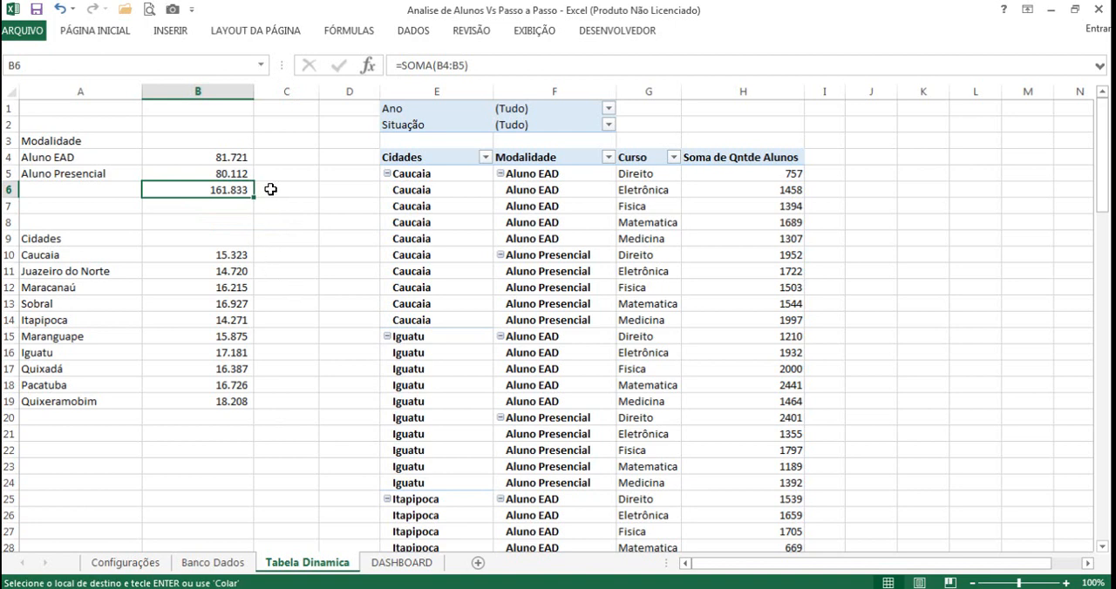
{"action": "left_click", "coordinate": [274, 154]}
{"action": "key", "text": "Escape"}
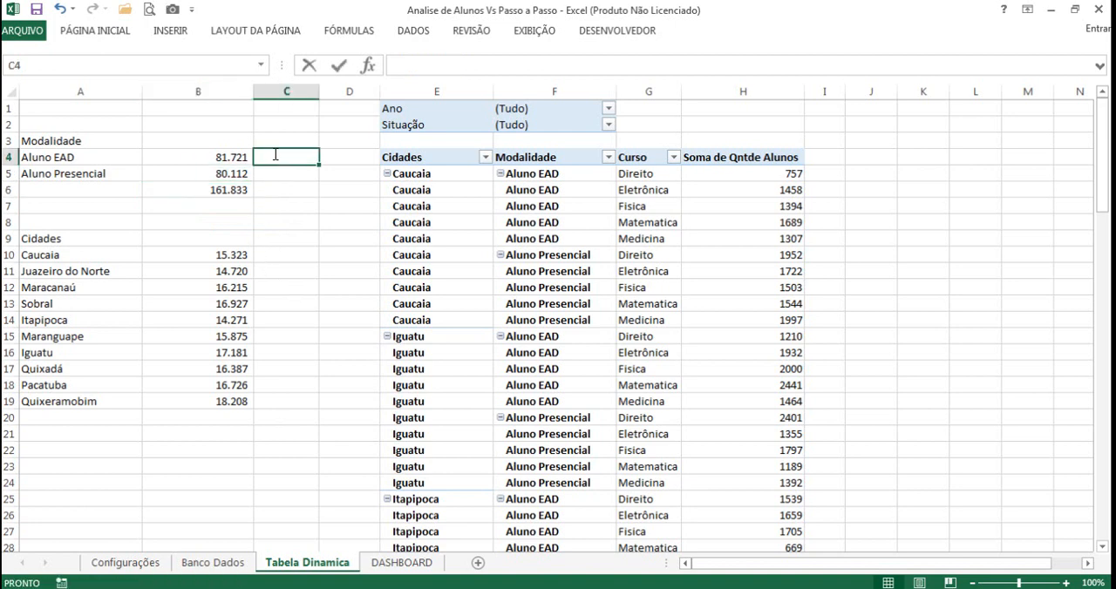
{"action": "type", "text": "="}
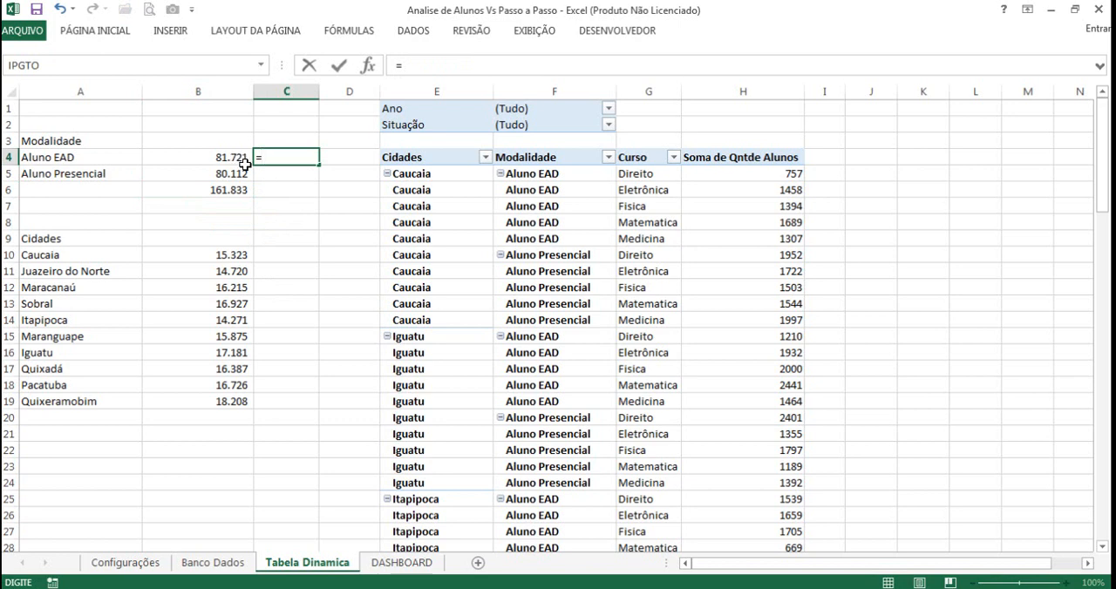
{"action": "left_click", "coordinate": [234, 156]}
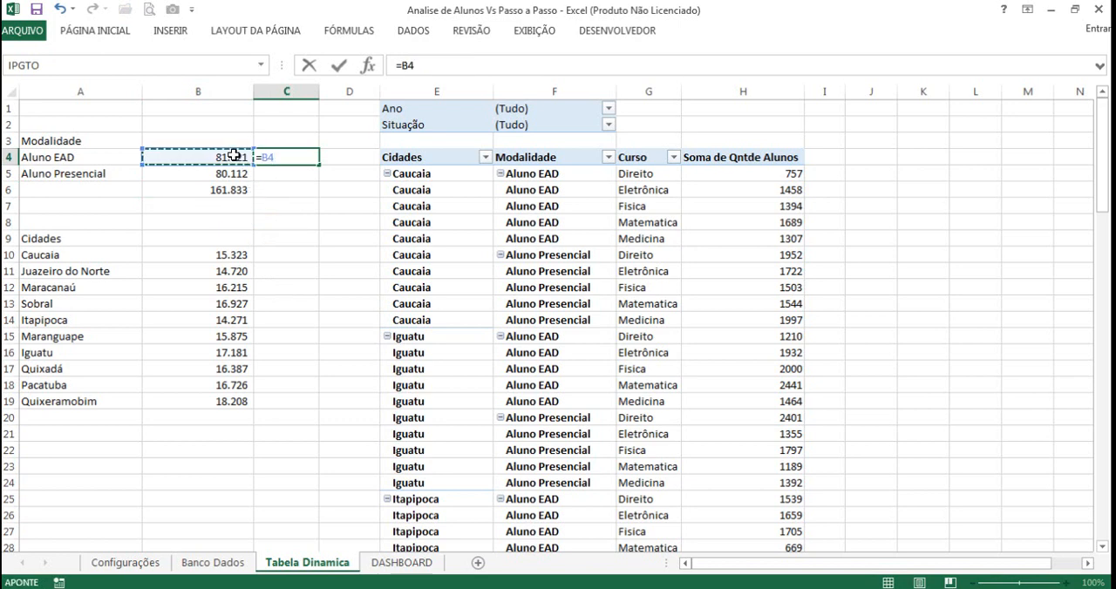
{"action": "type", "text": "/"}
{"action": "left_click", "coordinate": [239, 189]}
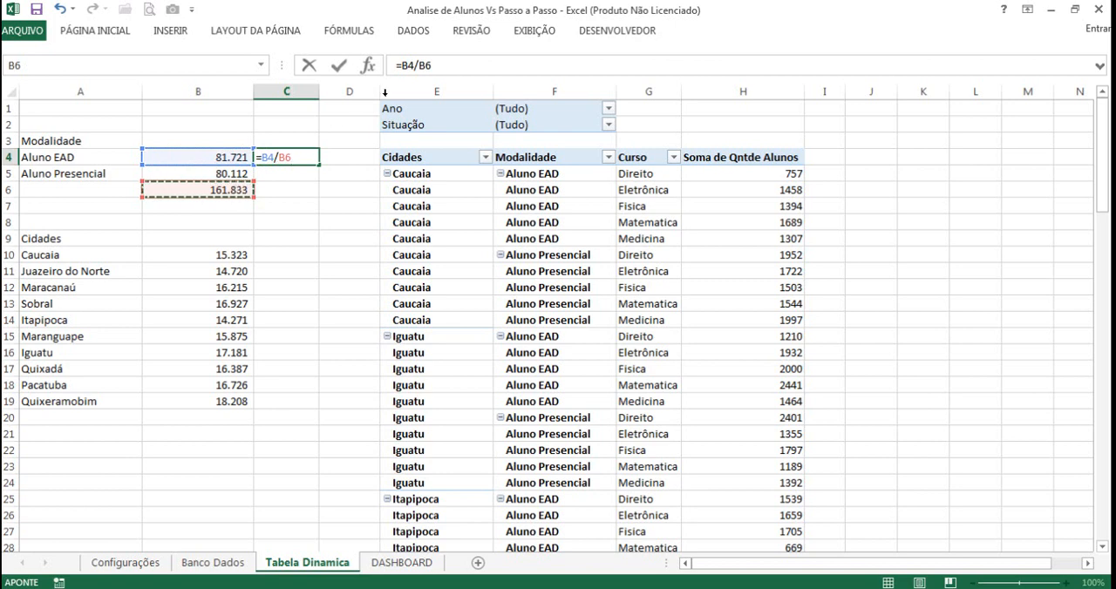
{"action": "double_click", "coordinate": [426, 67]}
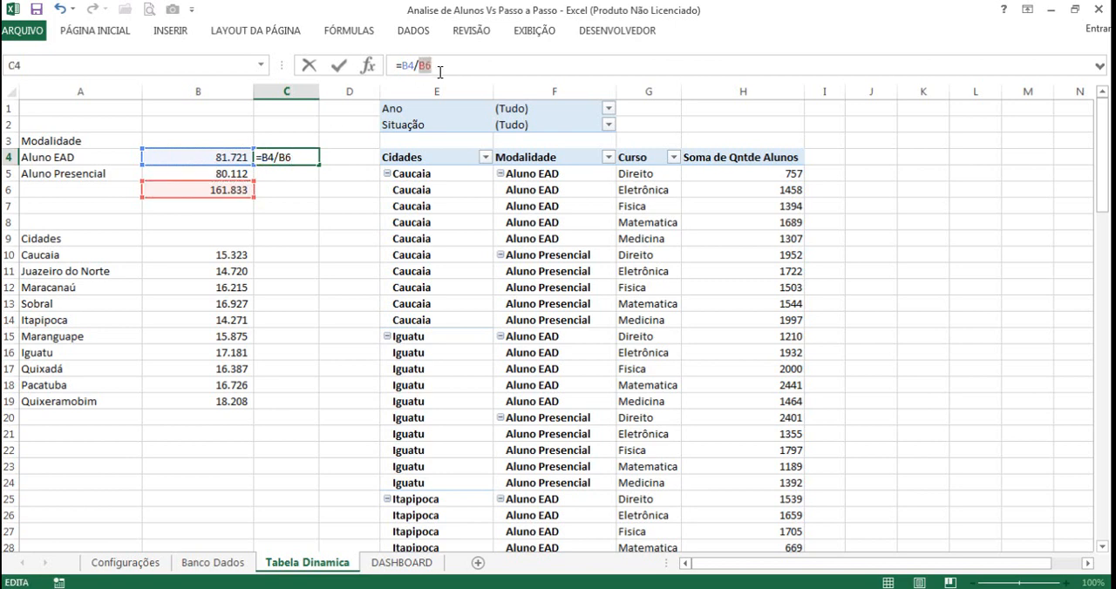
{"action": "key", "text": "F4"}
{"action": "key", "text": "Return"}
{"action": "left_click", "coordinate": [310, 158]}
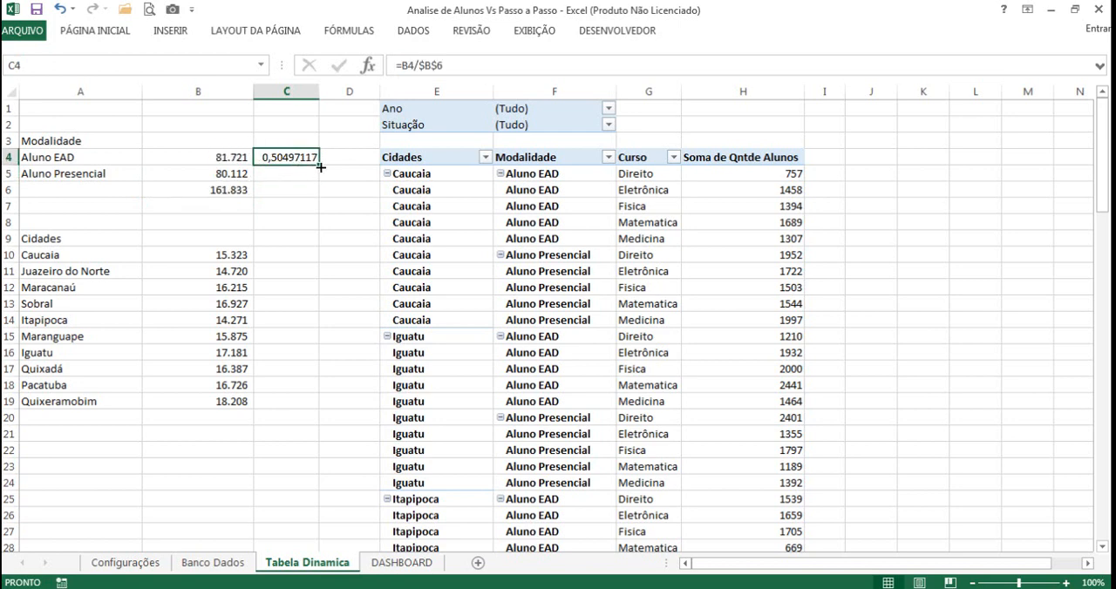
{"action": "left_click_drag", "start_coordinate": [320, 166], "coordinate": [323, 185]}
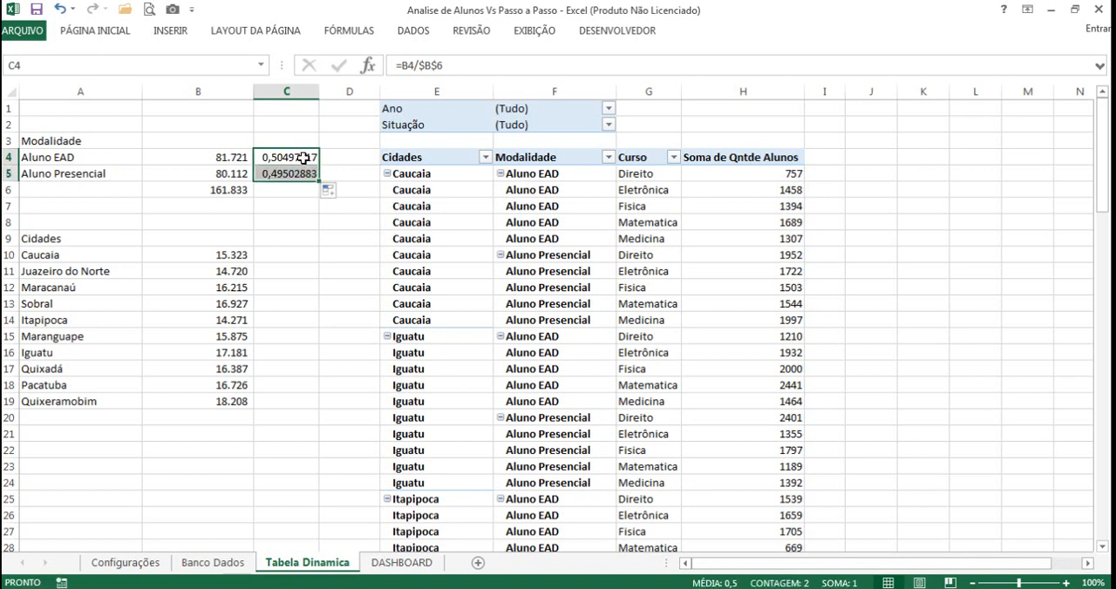
Step: Format the Modalidade shares in C4:C5 as Porcentagem with 2 decimal places
{"action": "right_click", "coordinate": [303, 155]}
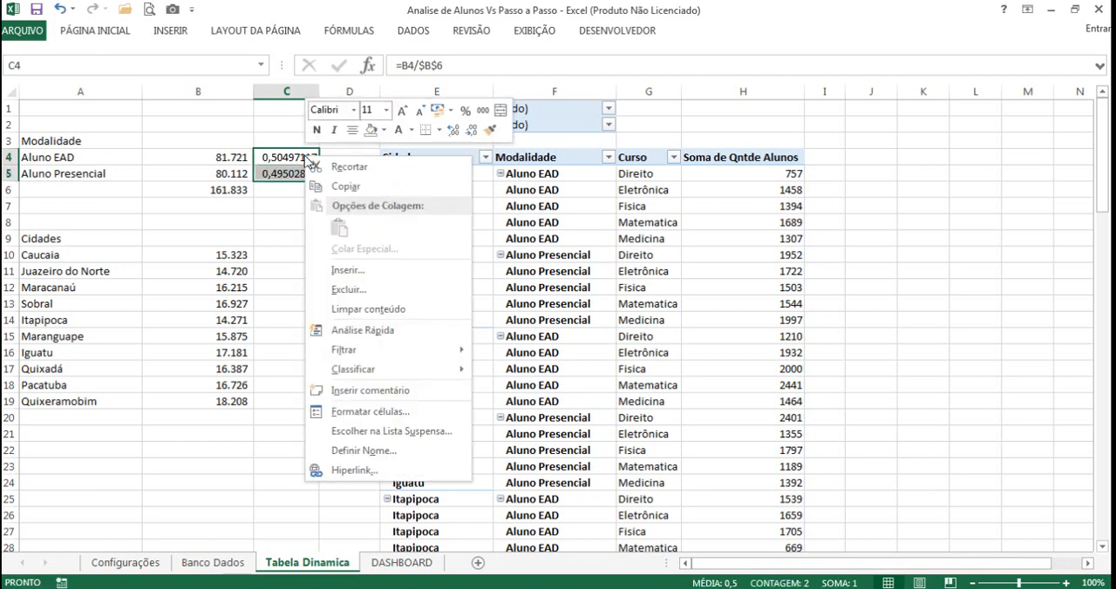
{"action": "left_click", "coordinate": [356, 416]}
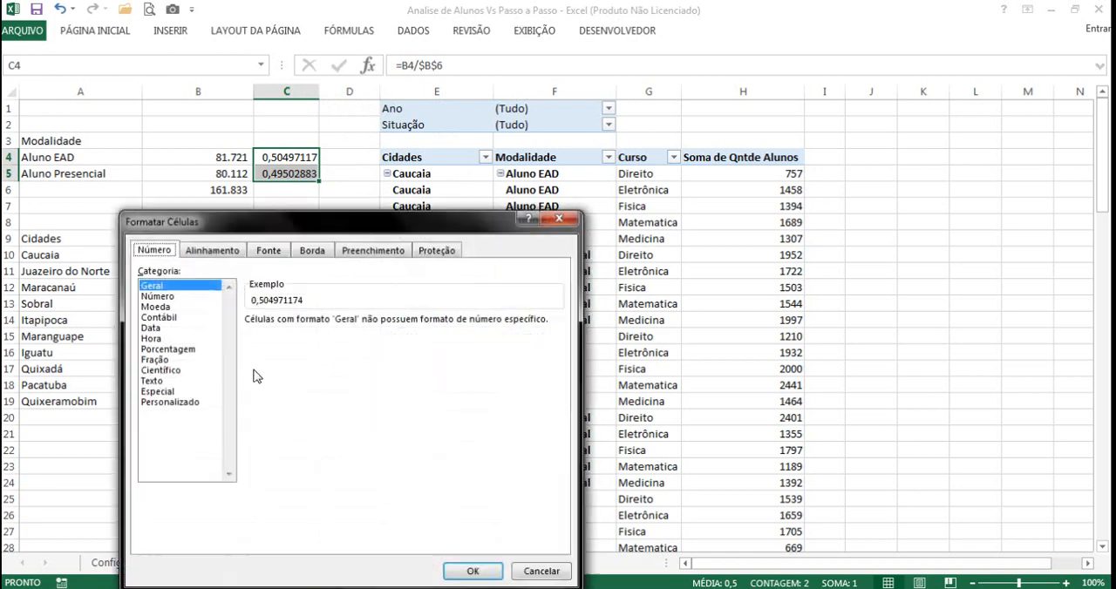
{"action": "left_click", "coordinate": [161, 349]}
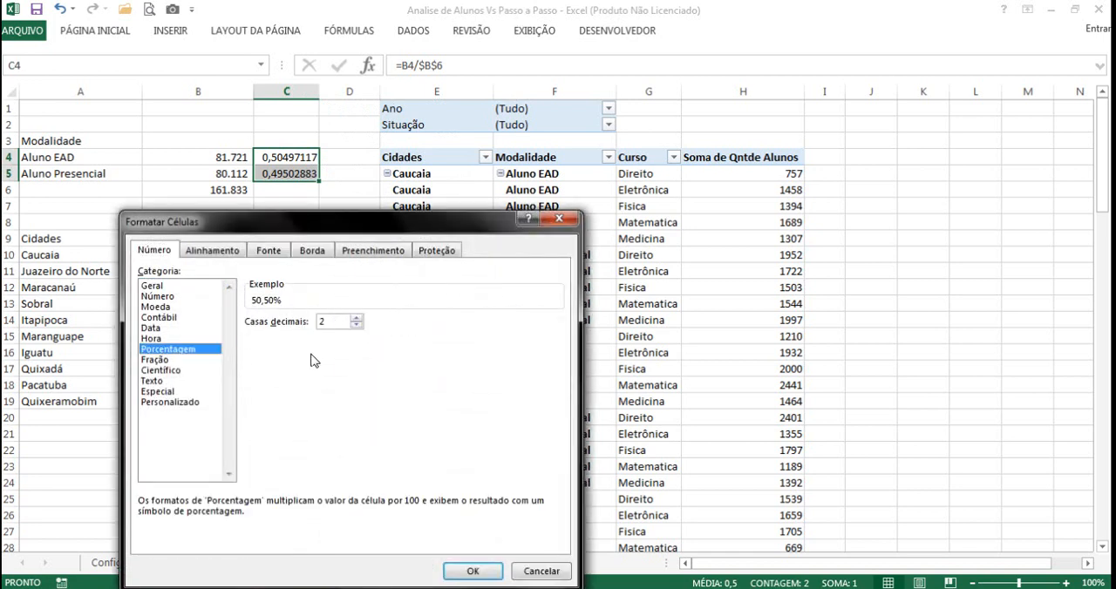
{"action": "left_click", "coordinate": [489, 572]}
{"action": "left_click", "coordinate": [316, 257]}
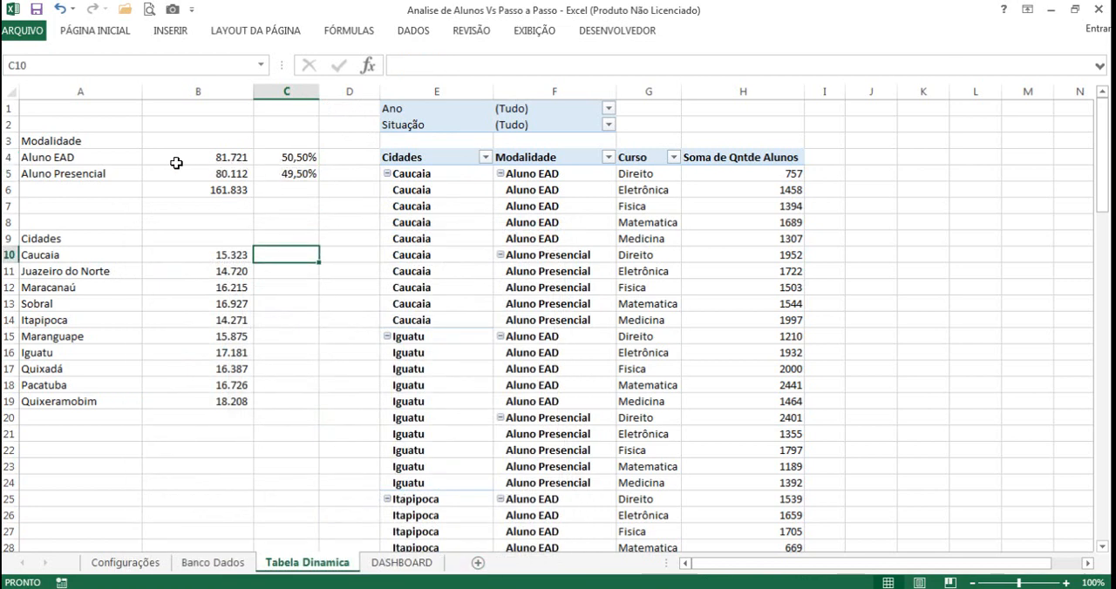
{"action": "left_click", "coordinate": [224, 192]}
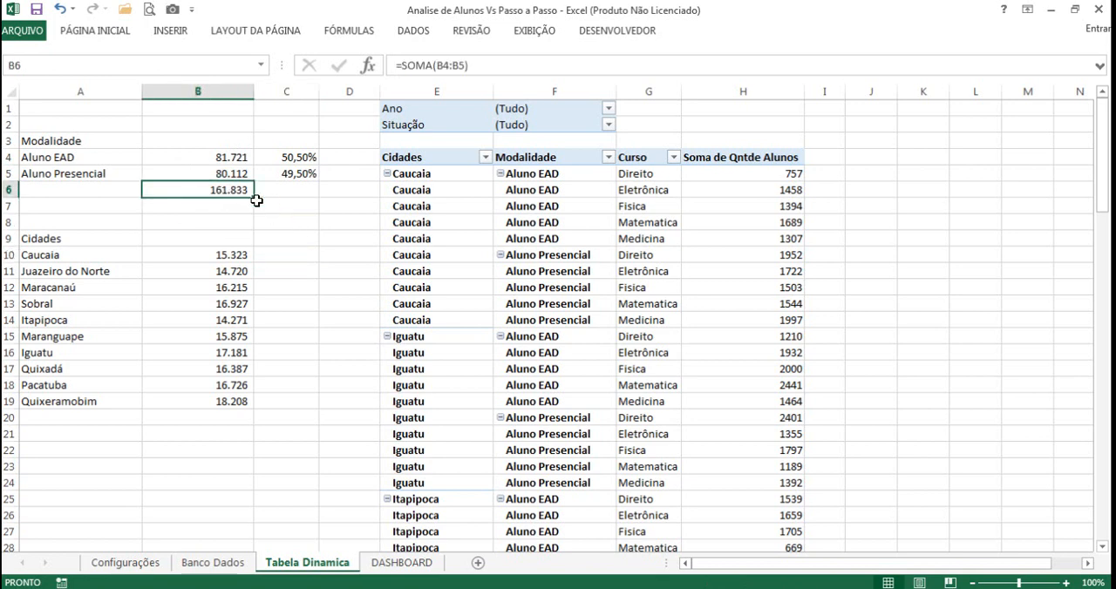
{"action": "left_click", "coordinate": [288, 235]}
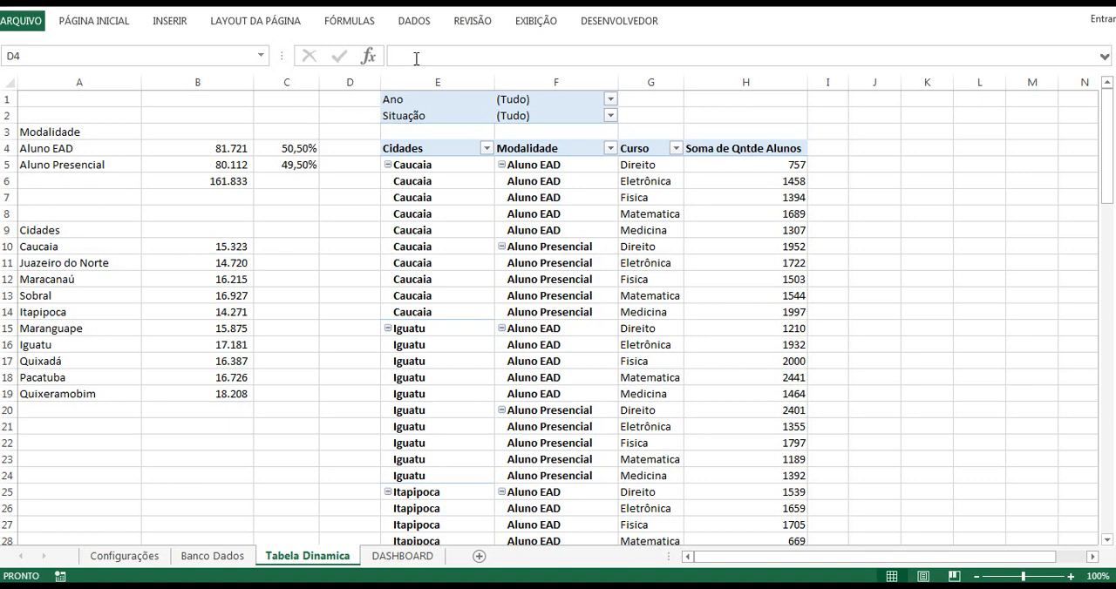
{"action": "left_click", "coordinate": [349, 149]}
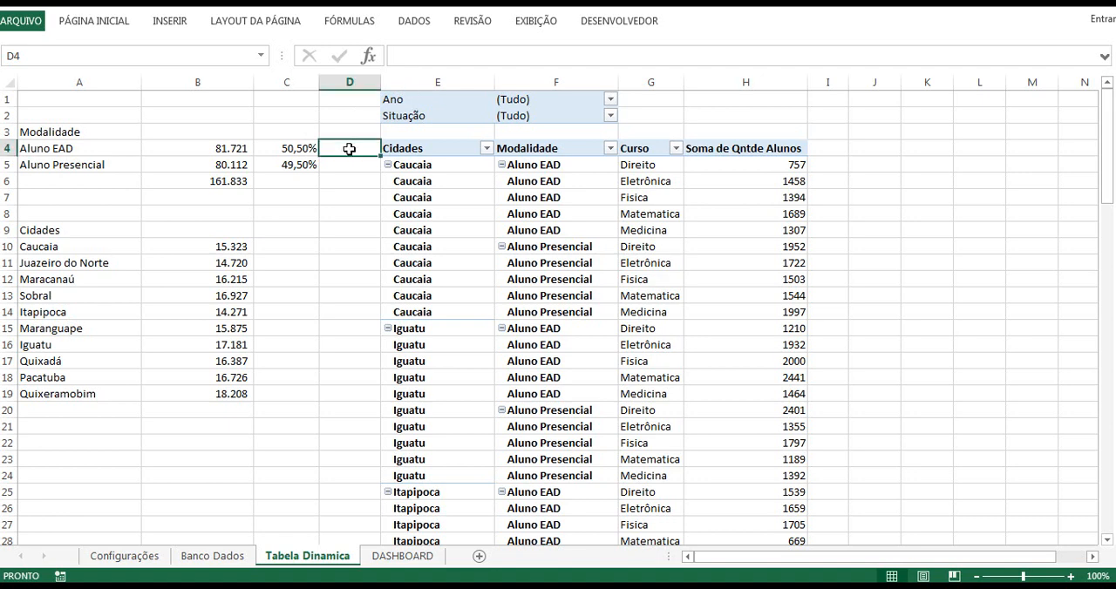
{"action": "left_click", "coordinate": [235, 149]}
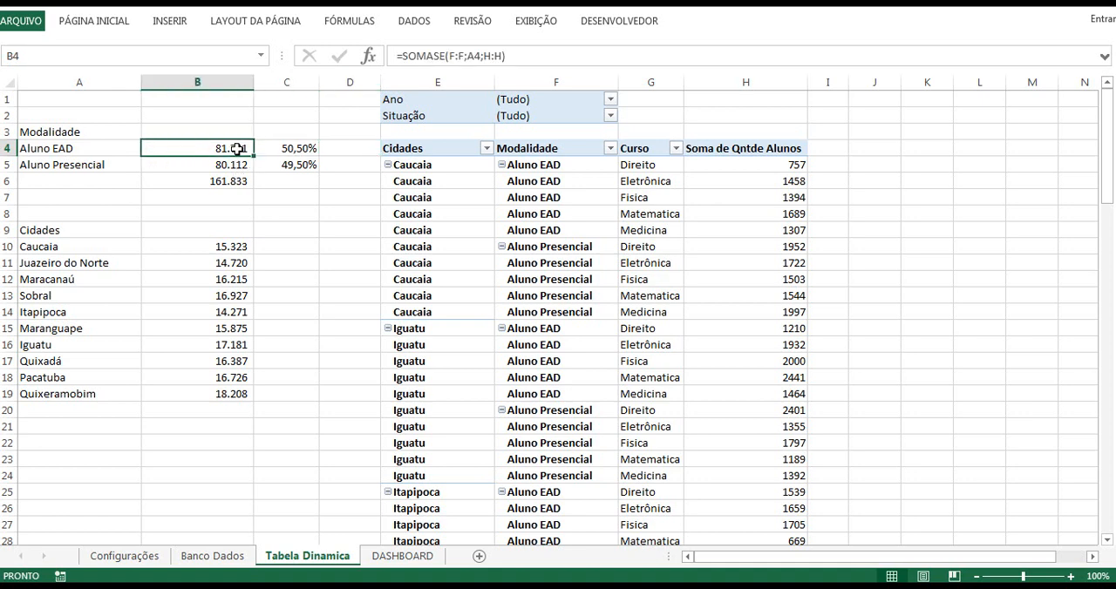
{"action": "left_click", "coordinate": [279, 150]}
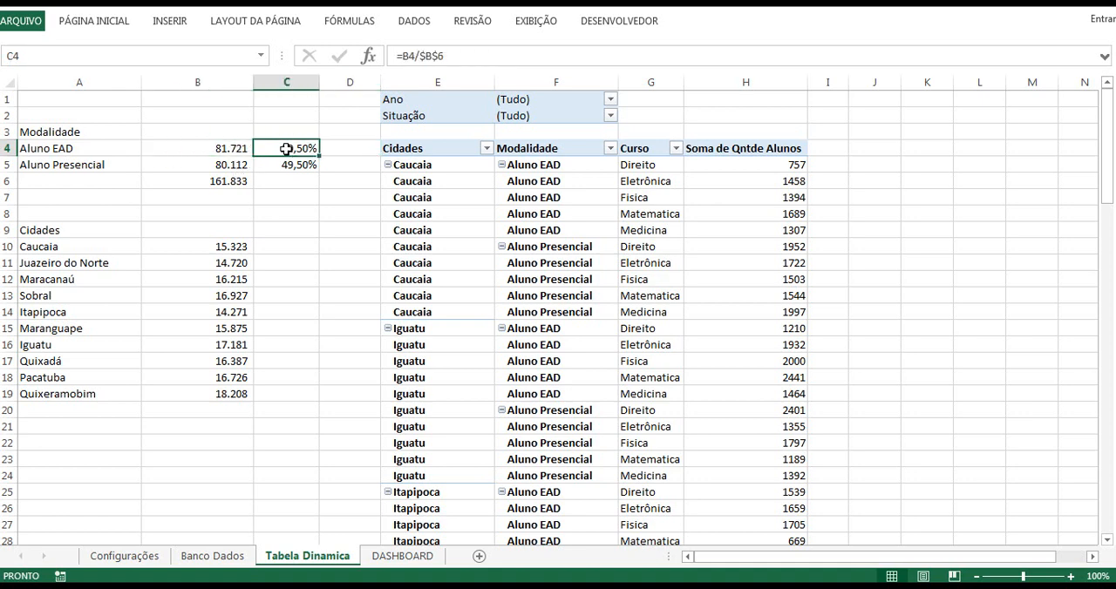
Step: Calculate the remainder of the total for Aluno EAD in D4 with =$B$6-B4 and fill the formula down to D5
{"action": "left_click", "coordinate": [351, 147]}
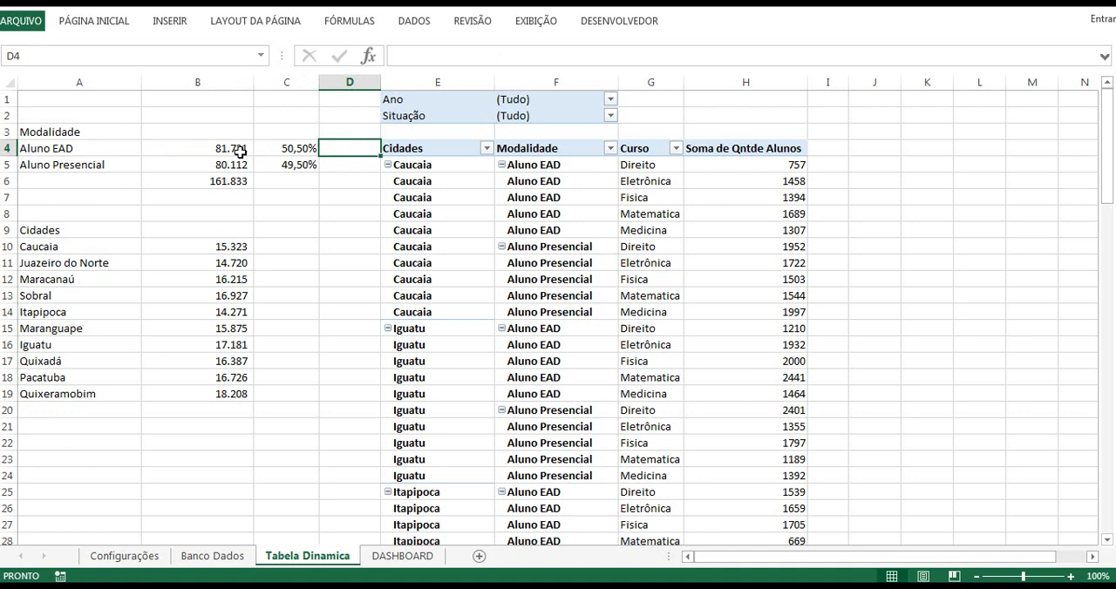
{"action": "type", "text": "="}
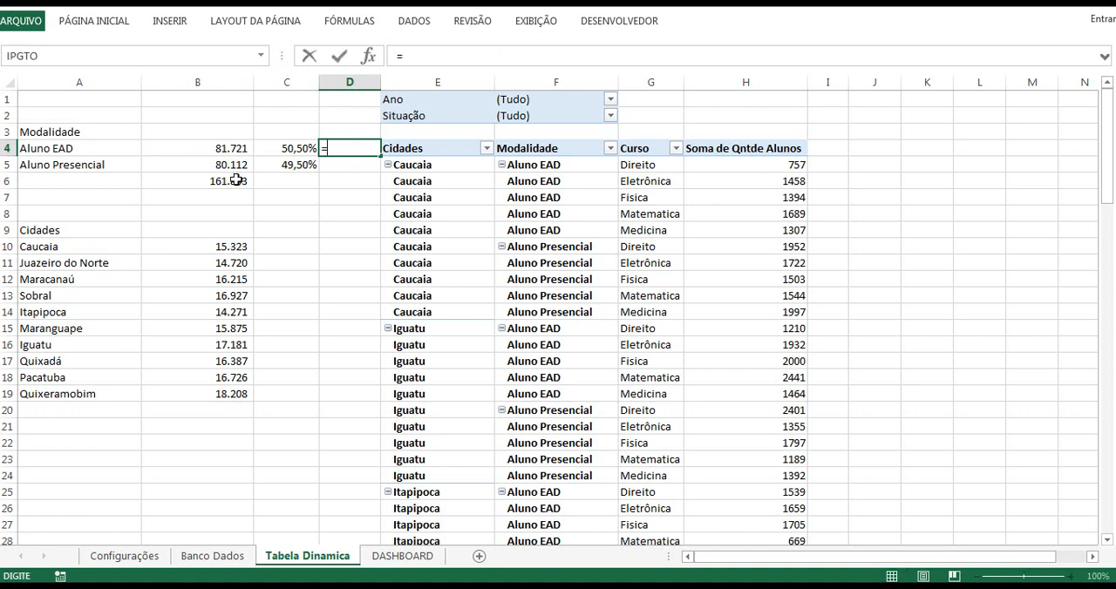
{"action": "left_click", "coordinate": [237, 180]}
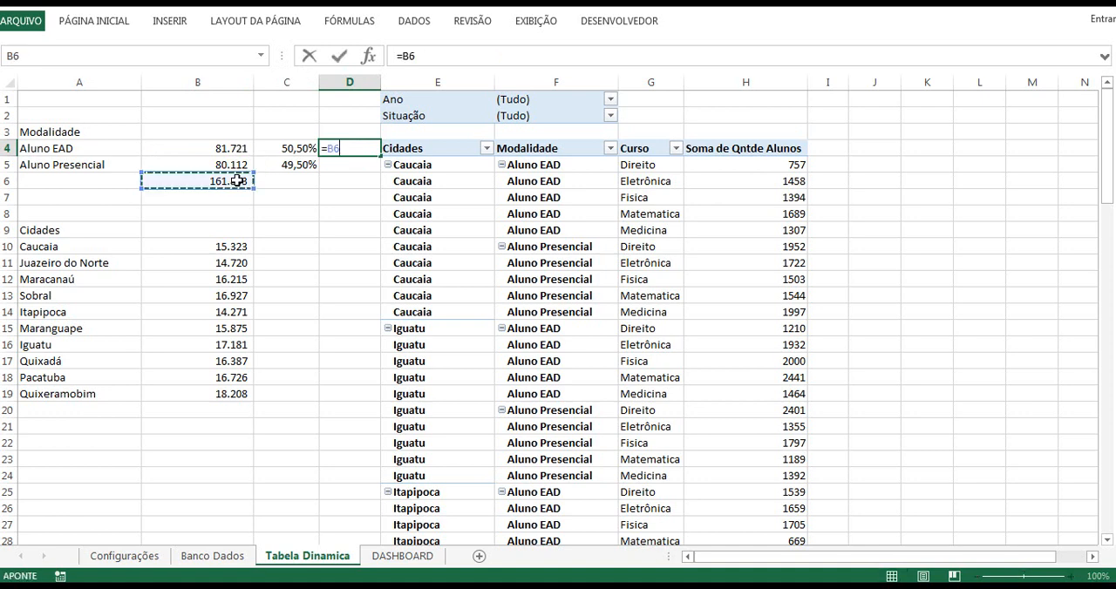
{"action": "left_click", "coordinate": [415, 55]}
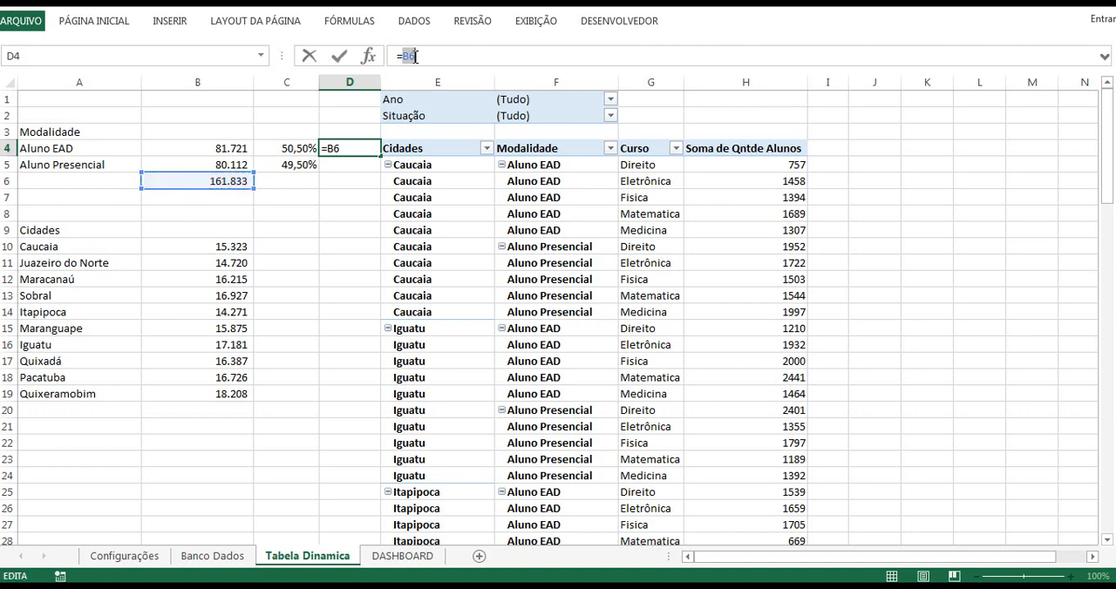
{"action": "key", "text": "F4"}
{"action": "left_click", "coordinate": [216, 148]}
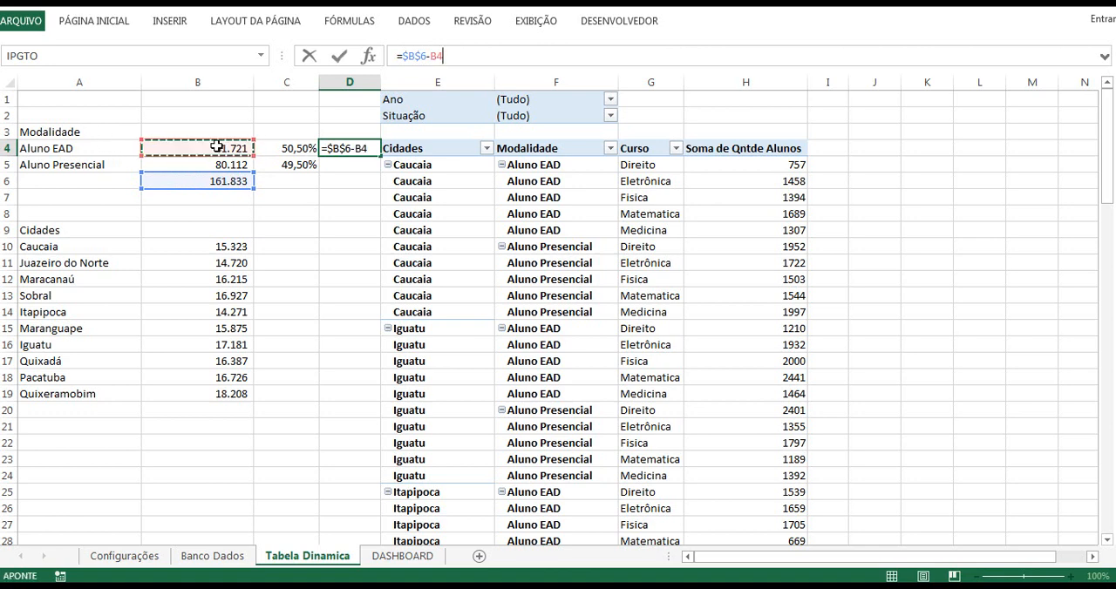
{"action": "key", "text": "ctrl+Return"}
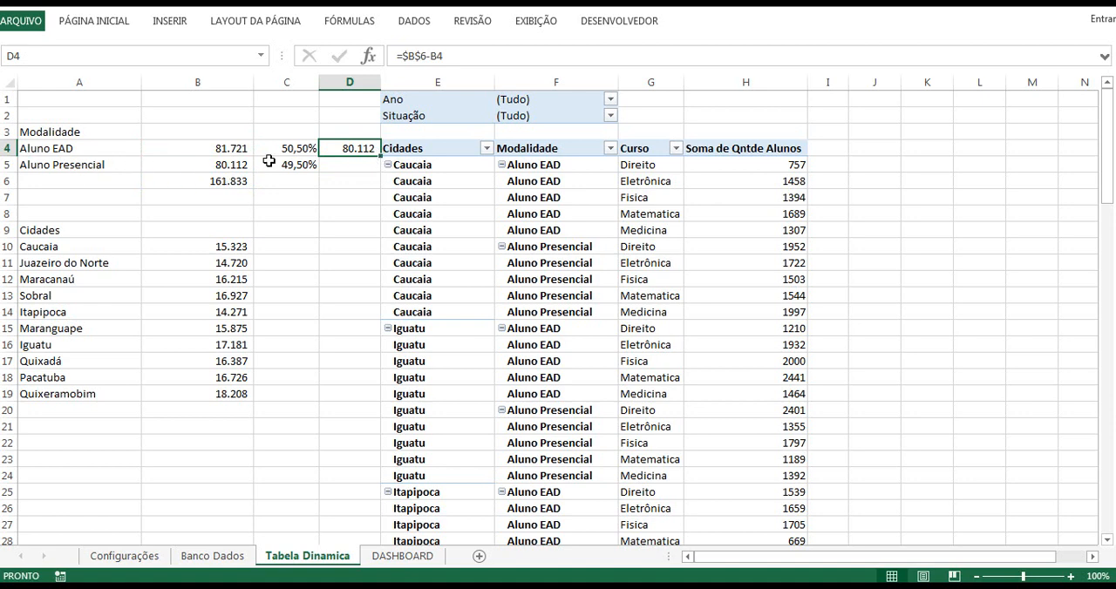
{"action": "left_click_drag", "start_coordinate": [379, 155], "coordinate": [369, 163]}
{"action": "left_click", "coordinate": [353, 165]}
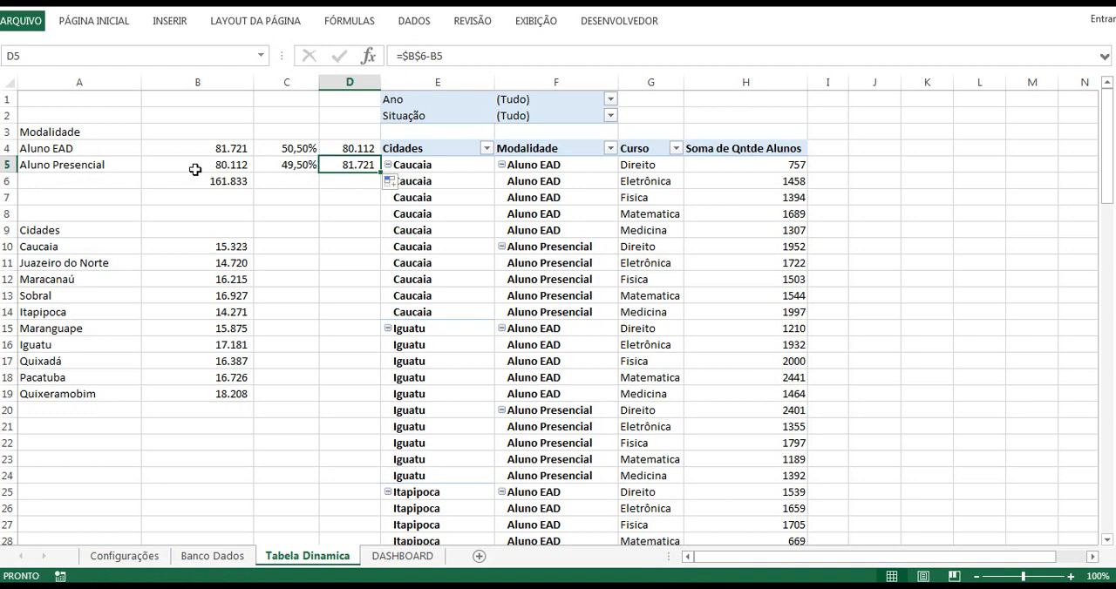
Step: Insert a doughnut (Rosca) chart from the Aluno EAD value in B4 and its remainder in D4
{"action": "left_click", "coordinate": [238, 169]}
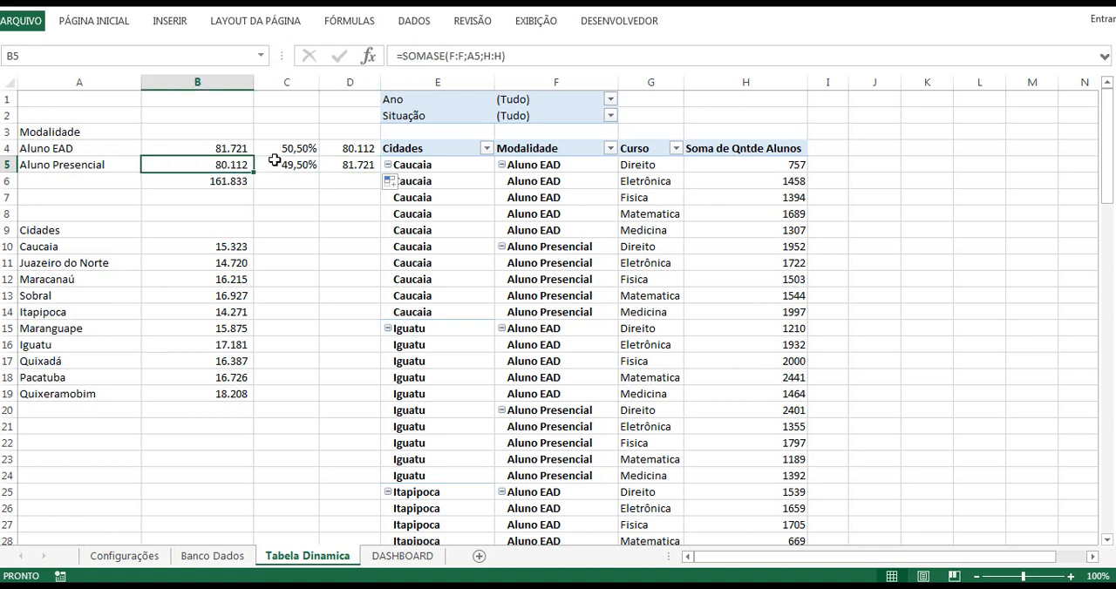
{"action": "left_click", "coordinate": [244, 151]}
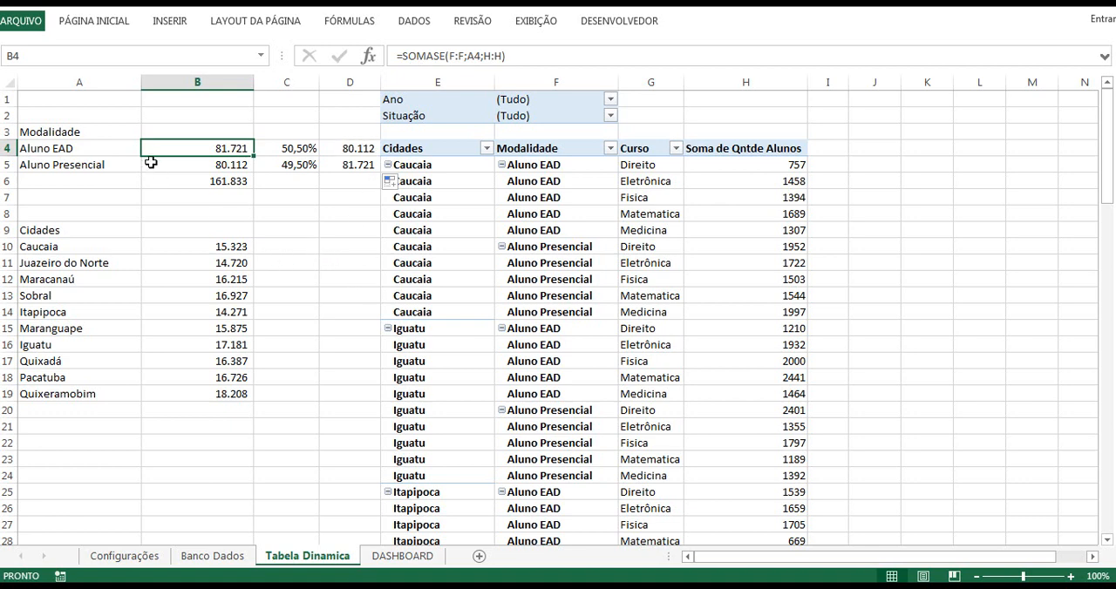
{"action": "left_click", "coordinate": [344, 148], "text": "ctrl"}
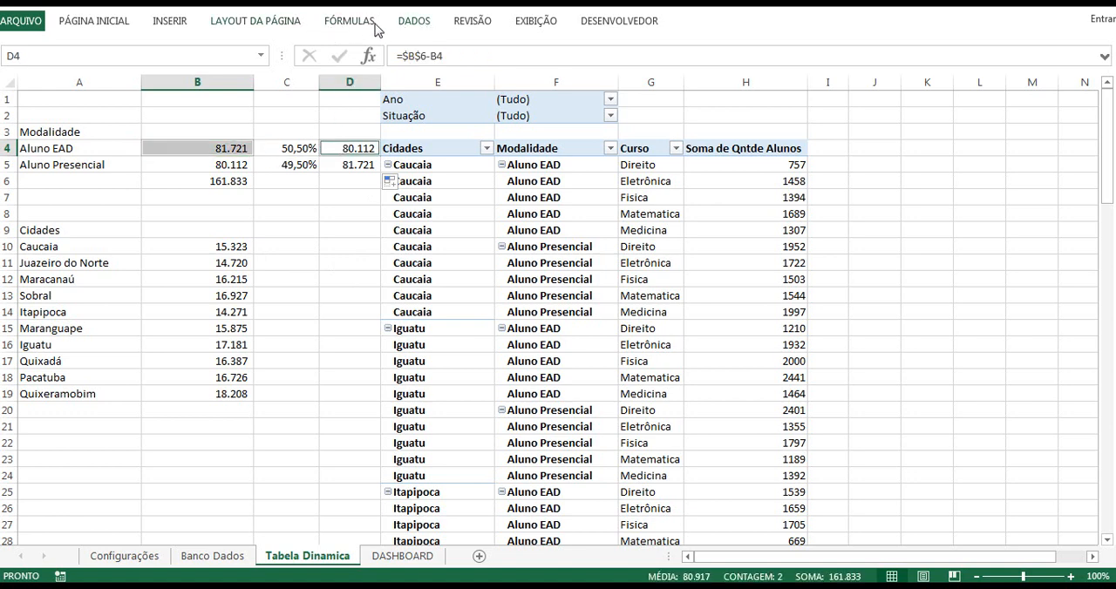
{"action": "left_click", "coordinate": [171, 20]}
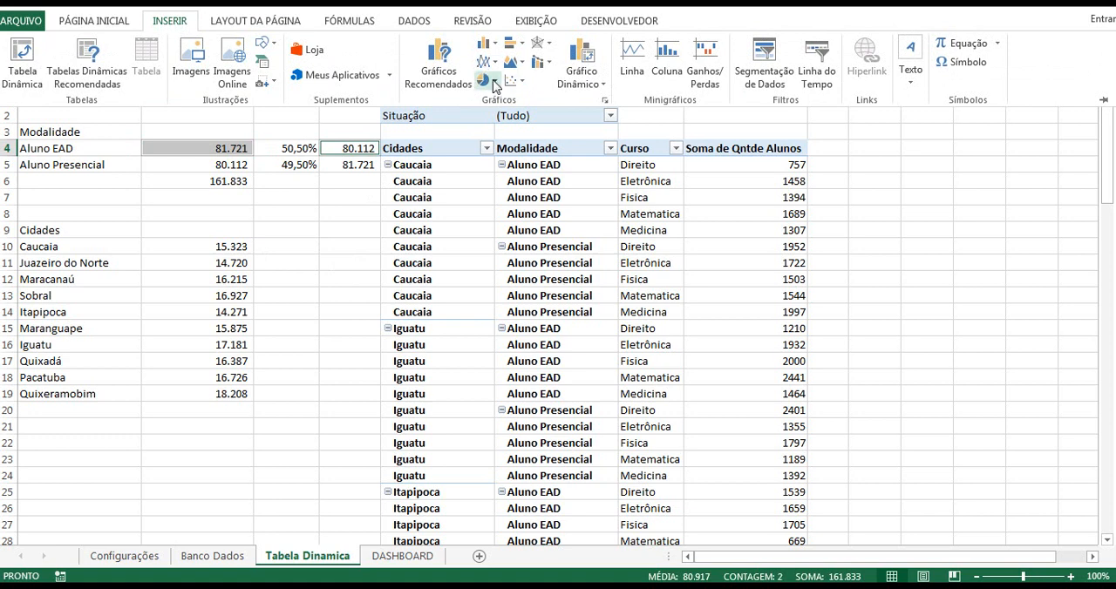
{"action": "left_click", "coordinate": [494, 81]}
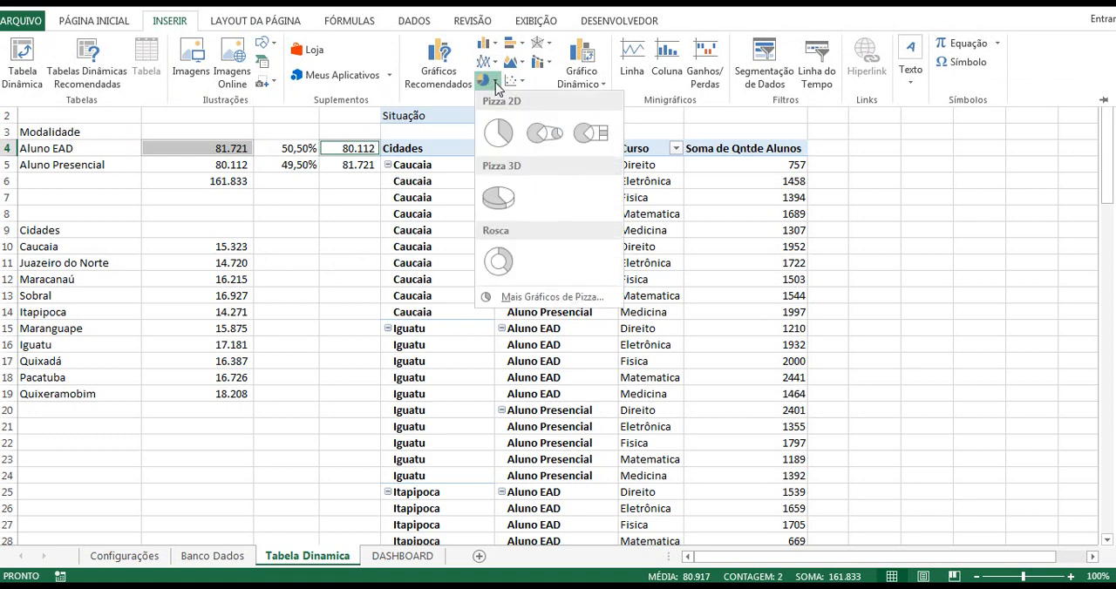
{"action": "left_click", "coordinate": [504, 262]}
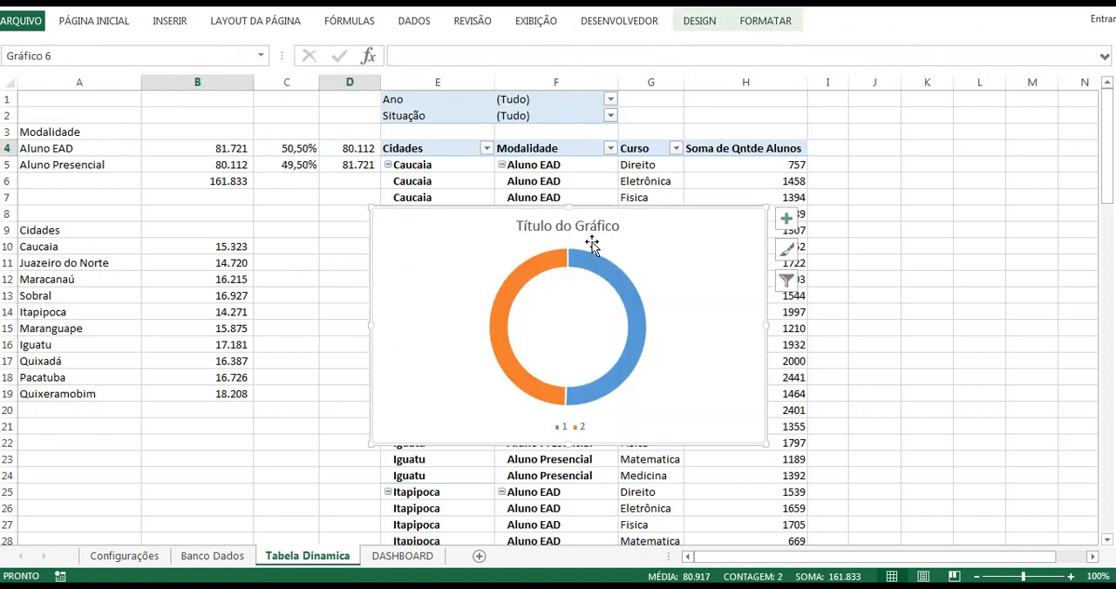
Step: Add data labels to the doughnut chart's series
{"action": "mouse_move", "coordinate": [508, 294]}
{"action": "left_click", "coordinate": [501, 313]}
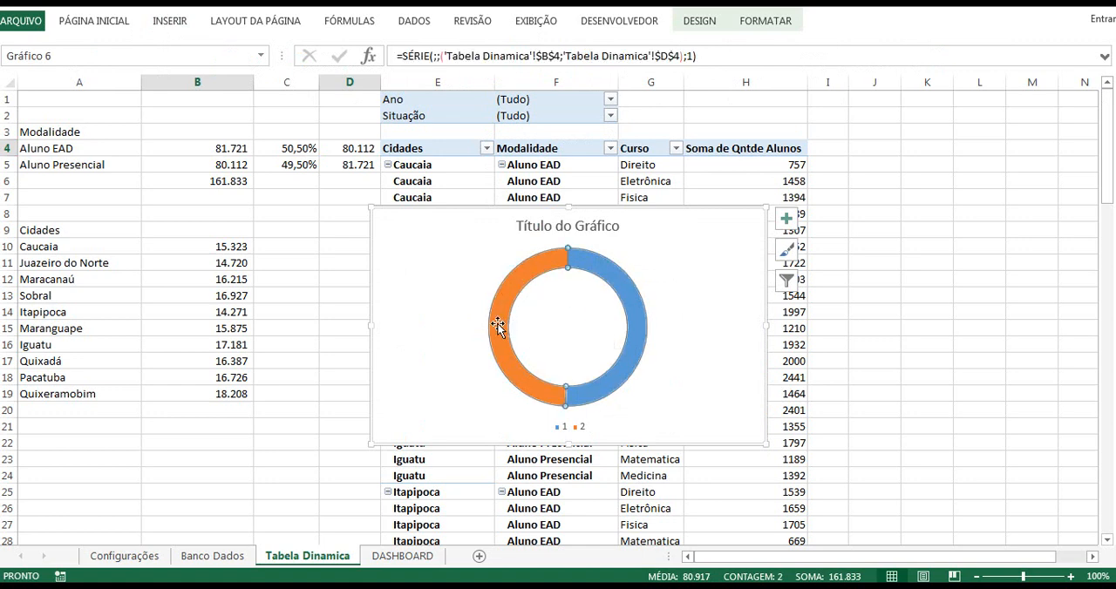
{"action": "right_click", "coordinate": [498, 324]}
{"action": "left_click", "coordinate": [584, 435]}
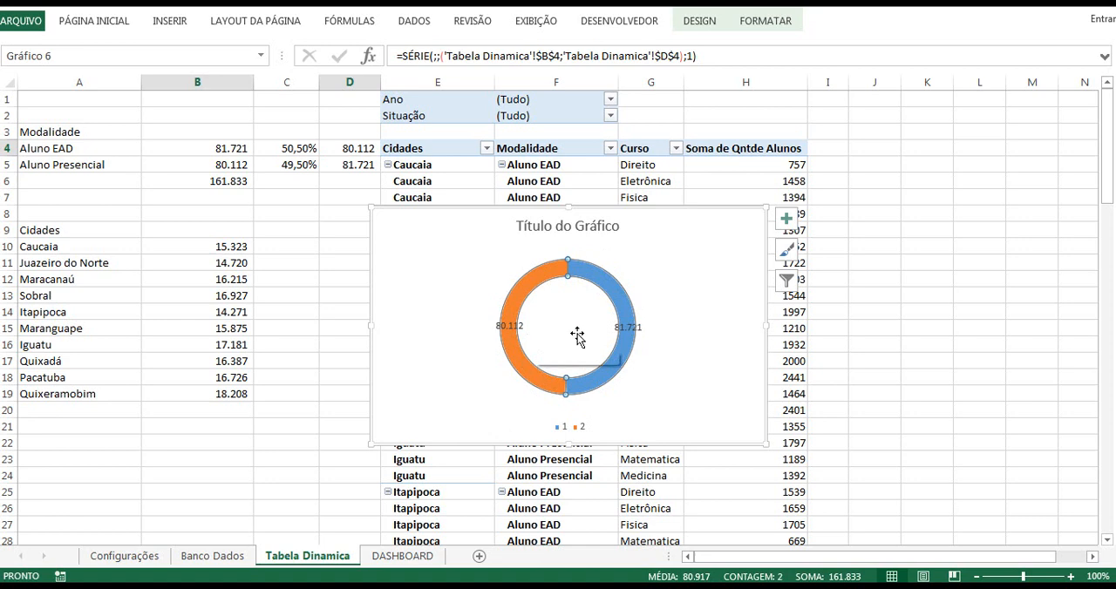
{"action": "left_click", "coordinate": [635, 330]}
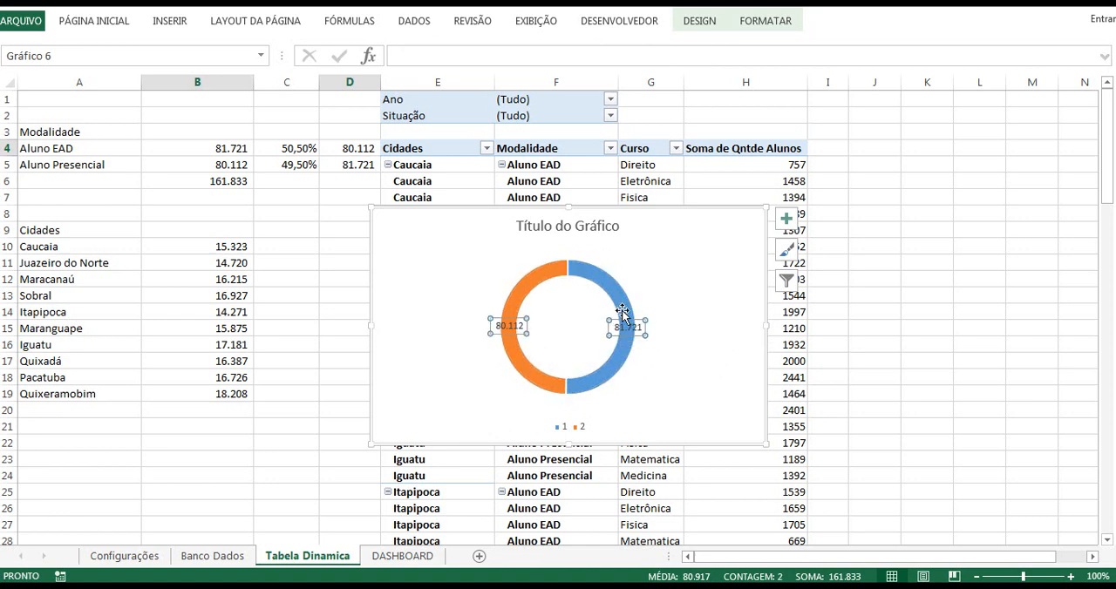
{"action": "mouse_move", "coordinate": [621, 309]}
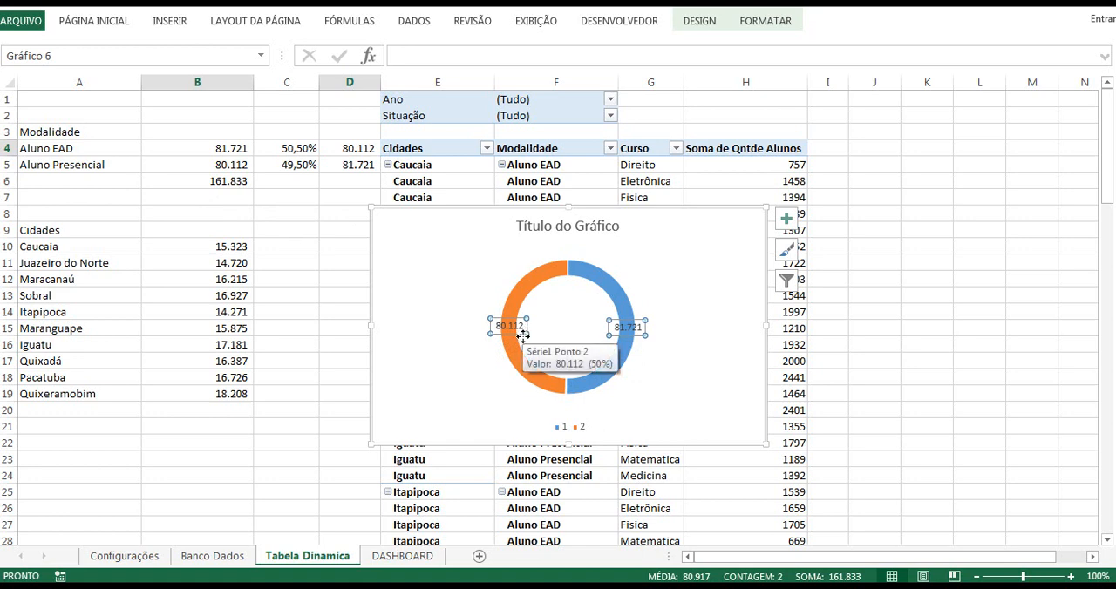
Step: Cut the doughnut chart from the Tabela Dinamica sheet and place it on the DASHBOARD sheet in the blank area below the Programador Excel VBA banner
{"action": "left_click", "coordinate": [859, 242]}
{"action": "left_click", "coordinate": [717, 232]}
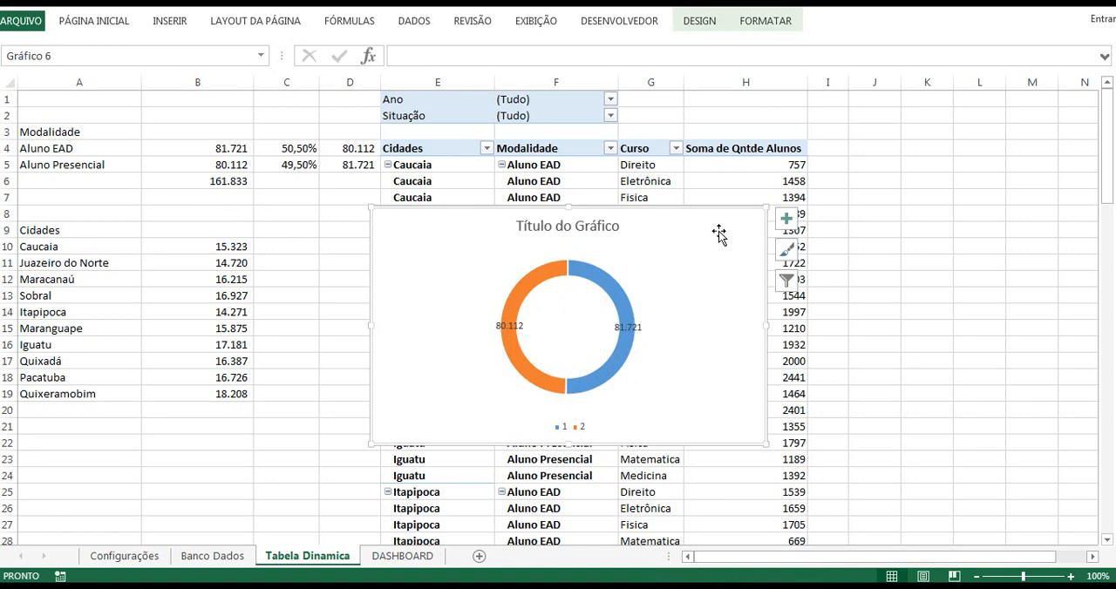
{"action": "key", "text": "Delete"}
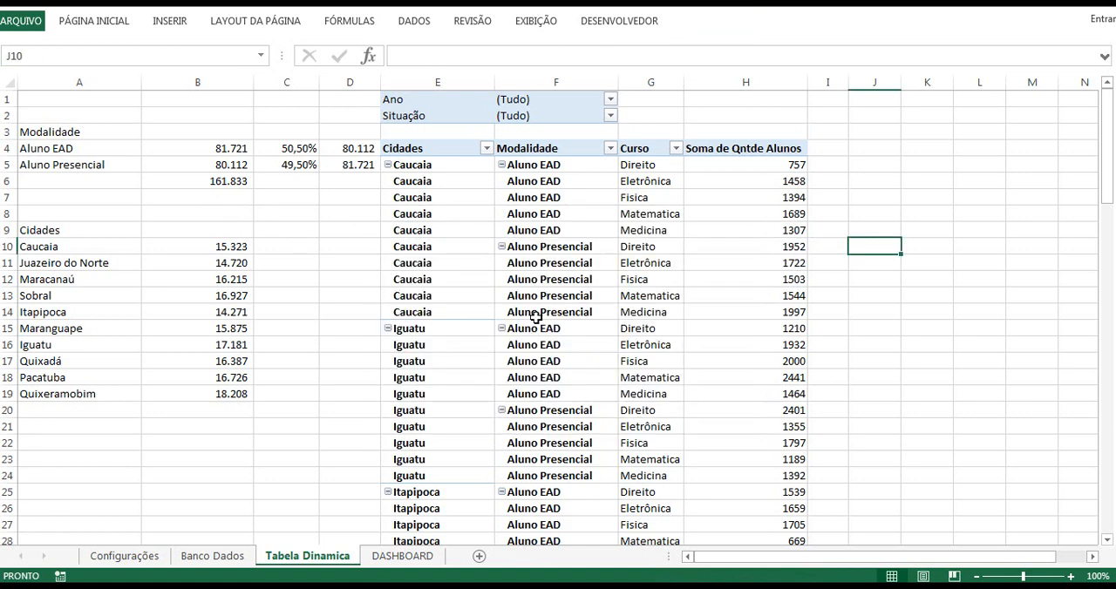
{"action": "left_click", "coordinate": [402, 555]}
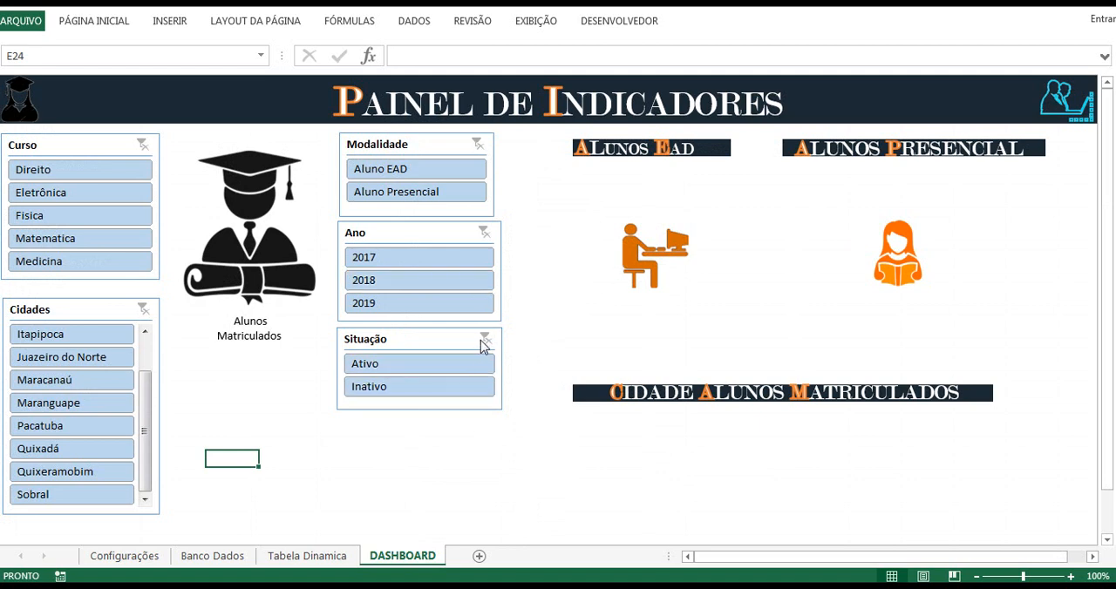
{"action": "scroll", "coordinate": [580, 385], "scroll_direction": "down", "scroll_amount": 2}
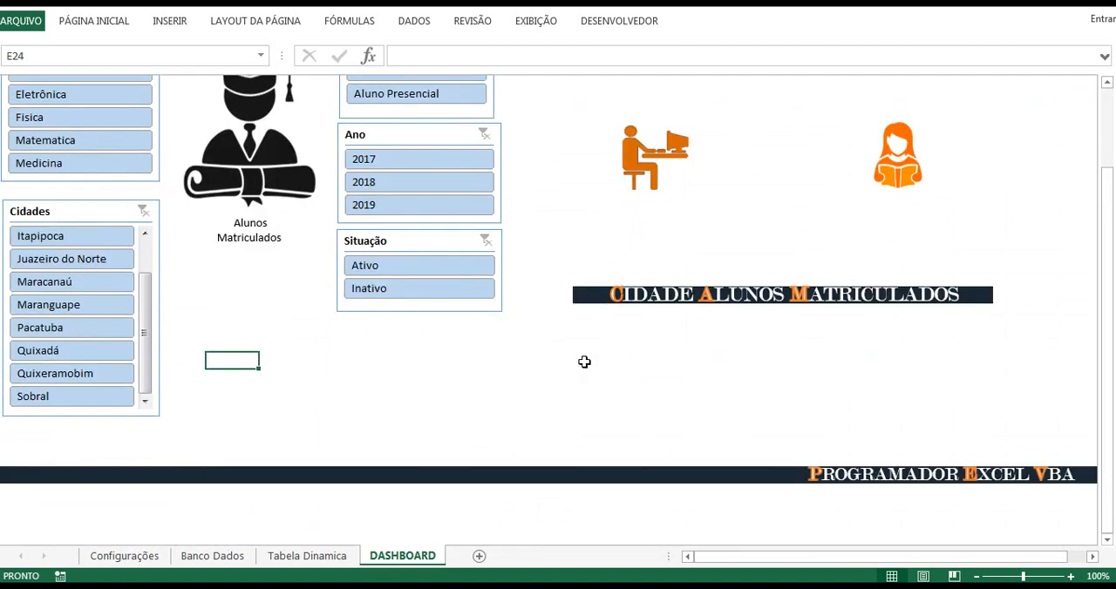
{"action": "scroll", "coordinate": [582, 359], "scroll_direction": "up", "scroll_amount": 2}
{"action": "scroll", "coordinate": [562, 409], "scroll_direction": "down", "scroll_amount": 3}
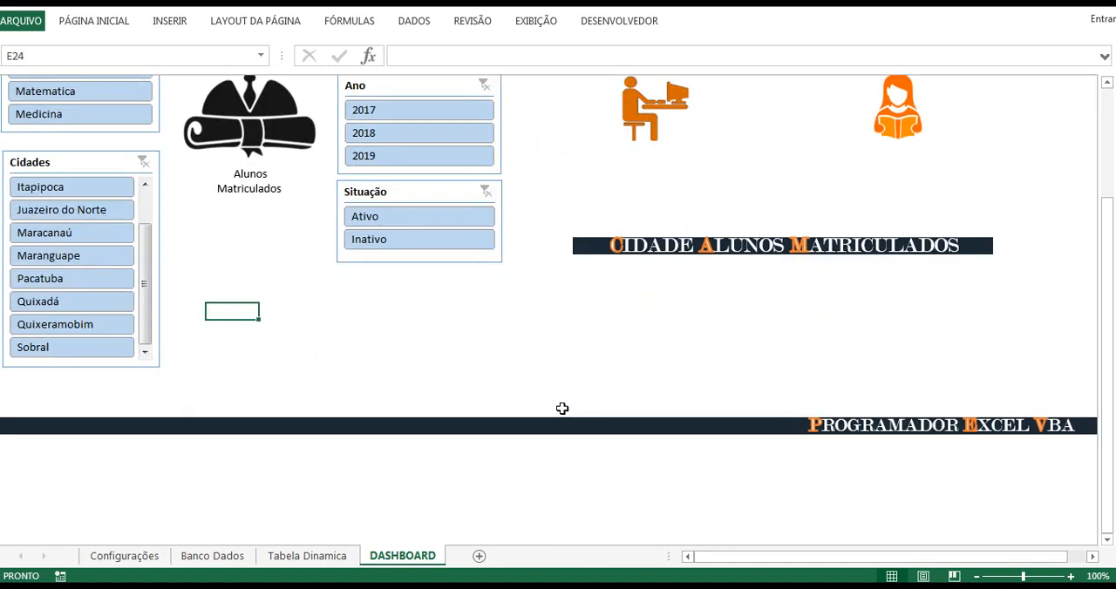
{"action": "scroll", "coordinate": [562, 408], "scroll_direction": "down", "scroll_amount": 4}
{"action": "left_click", "coordinate": [454, 346]}
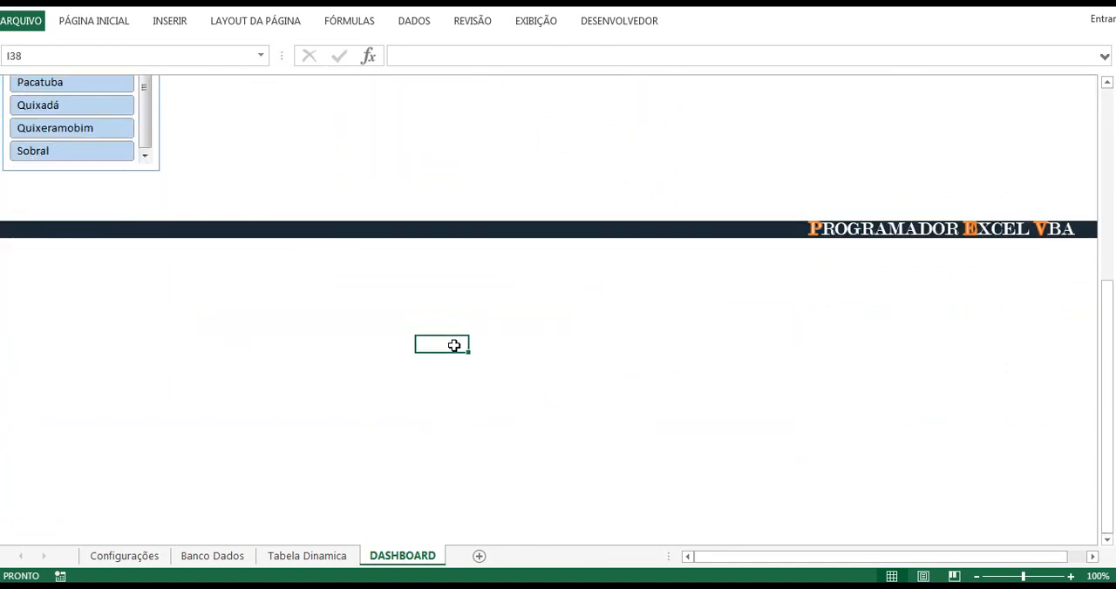
{"action": "key", "text": "ctrl+v"}
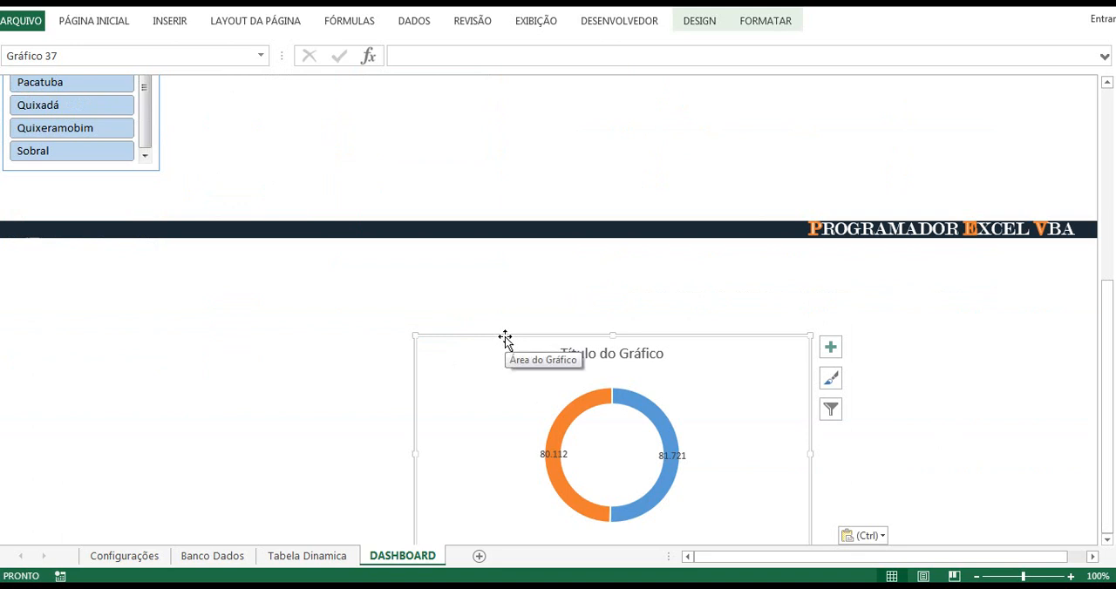
{"action": "left_click_drag", "start_coordinate": [505, 338], "coordinate": [486, 284]}
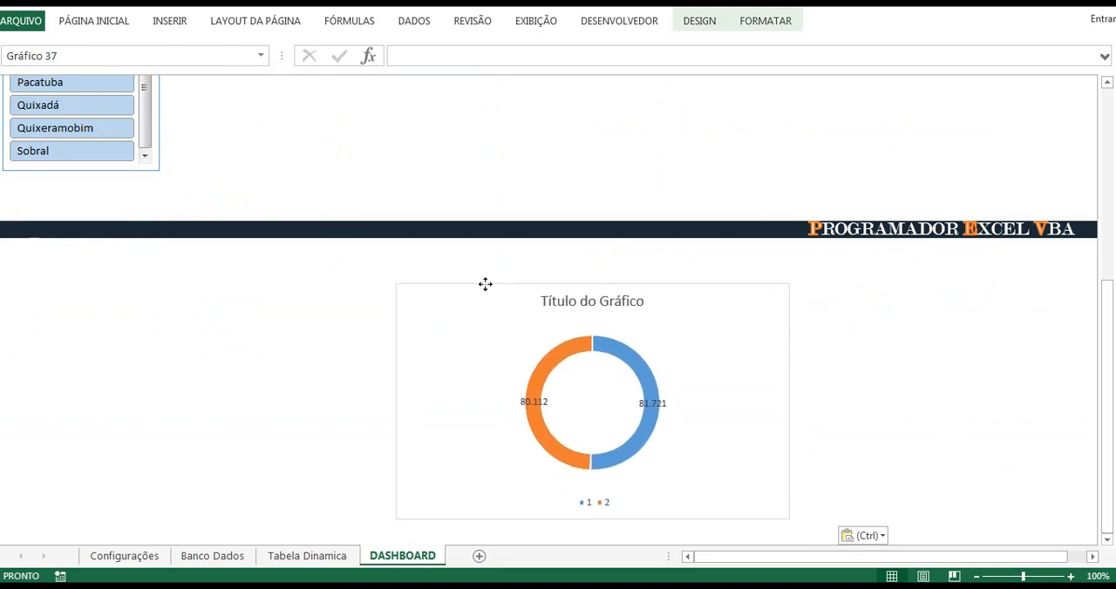
Step: Remove the title and the legend from the doughnut chart on the DASHBOARD sheet
{"action": "left_click", "coordinate": [565, 309]}
{"action": "key", "text": "Delete"}
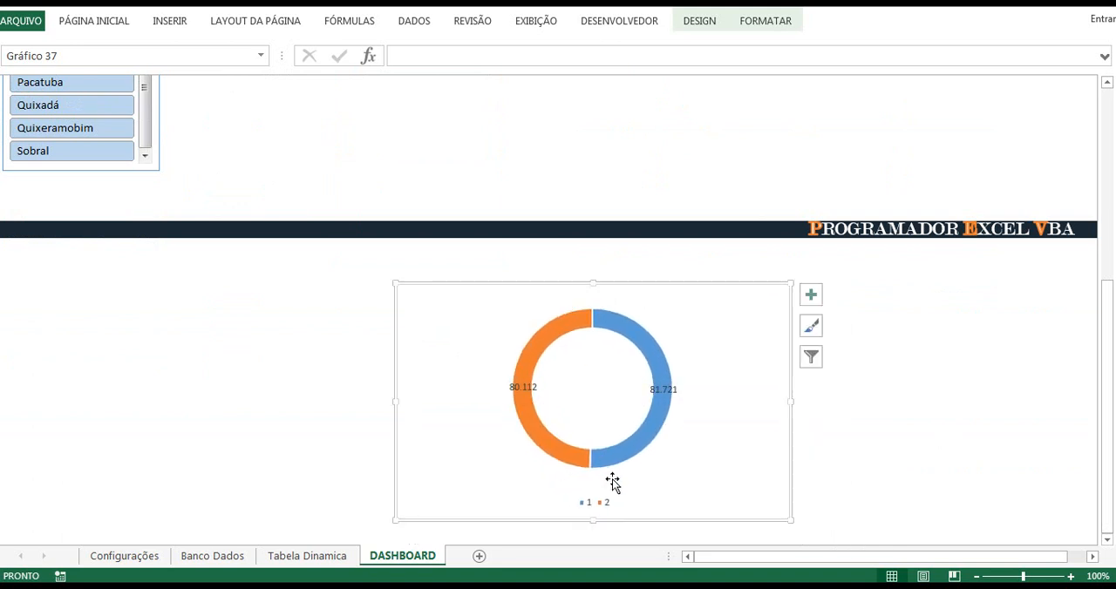
{"action": "left_click", "coordinate": [598, 504]}
{"action": "key", "text": "Delete"}
{"action": "left_click", "coordinate": [510, 399]}
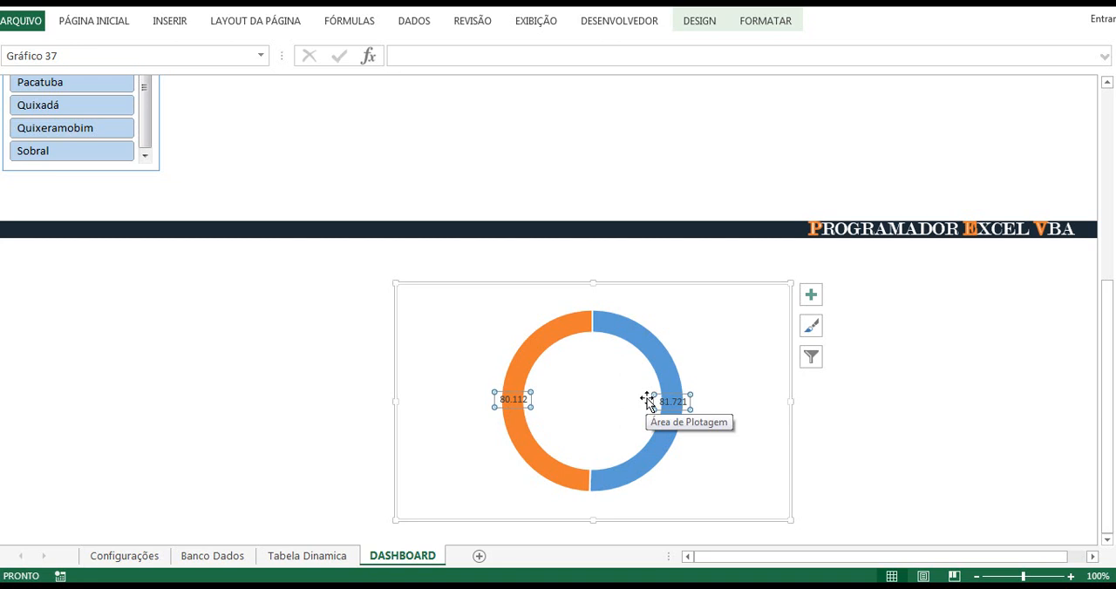
{"action": "left_click", "coordinate": [647, 351]}
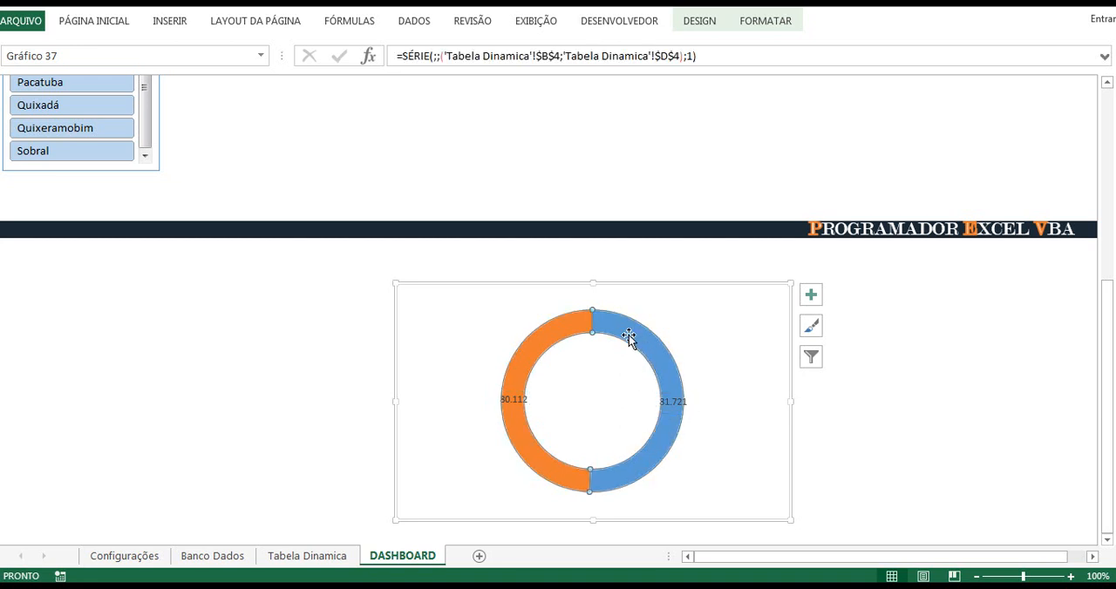
{"action": "mouse_move", "coordinate": [659, 357]}
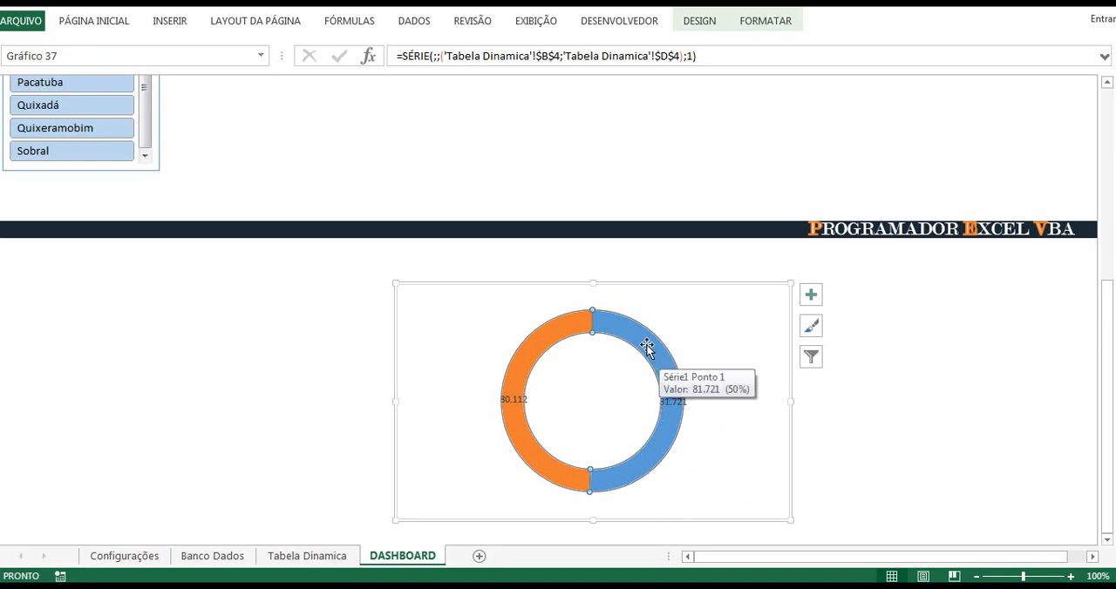
{"action": "left_click", "coordinate": [877, 374]}
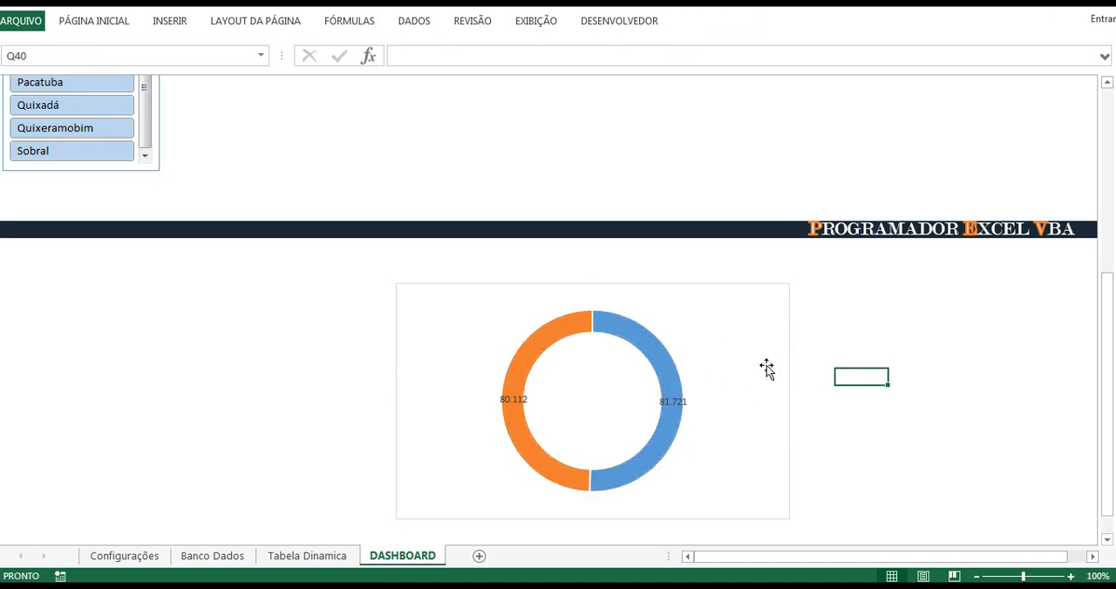
Step: Give only the doughnut's Aluno EAD slice (Ponto 1) a solid fill in the recent colour Cinza azulado
{"action": "left_click", "coordinate": [652, 356]}
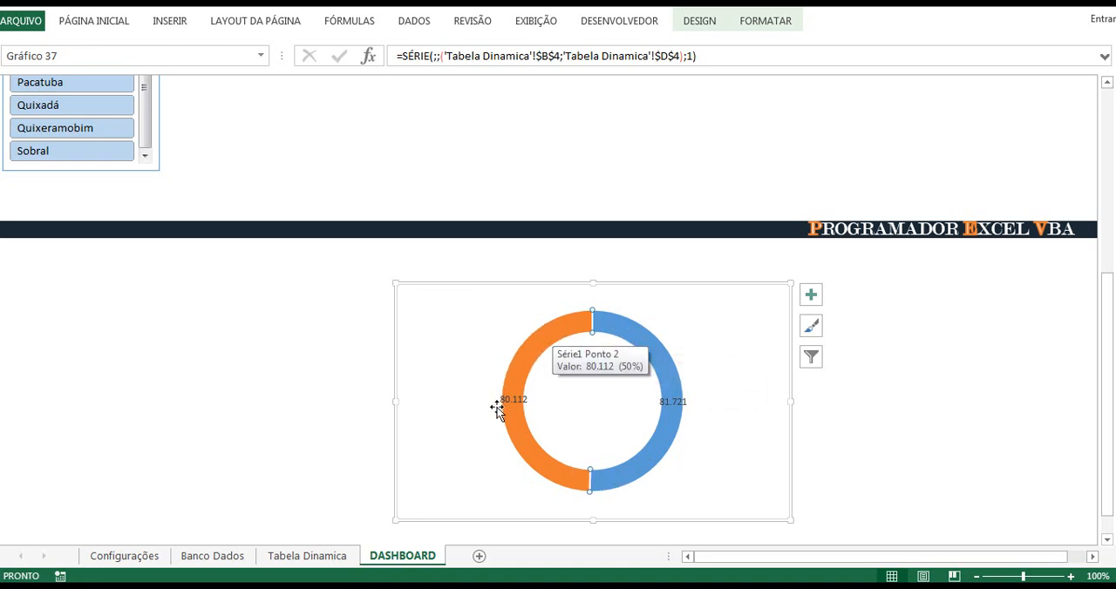
{"action": "right_click", "coordinate": [653, 348]}
{"action": "left_click", "coordinate": [734, 499]}
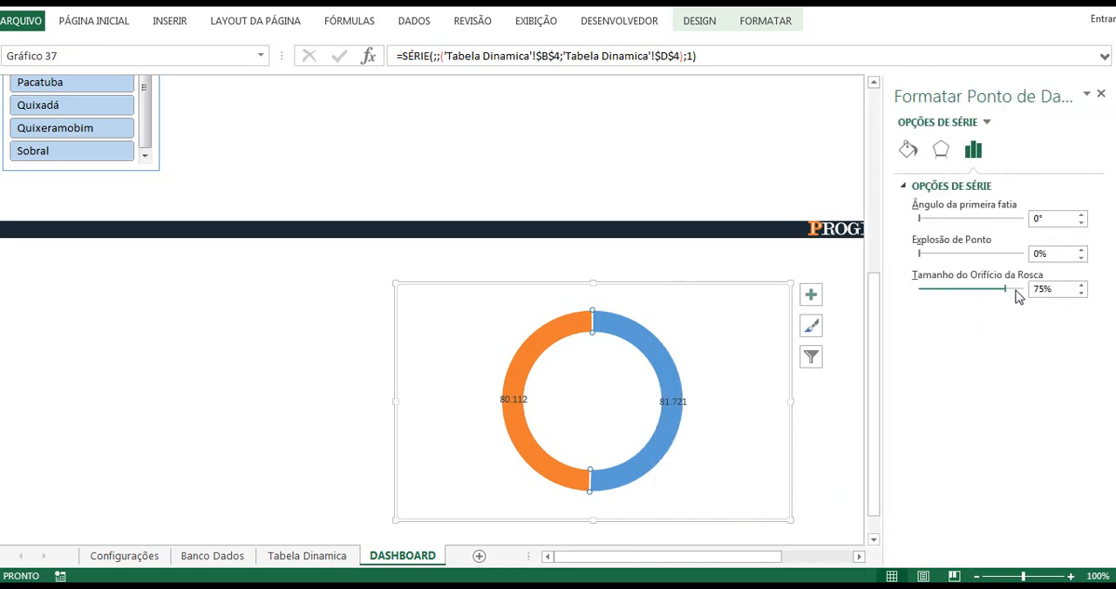
{"action": "left_click", "coordinate": [907, 152]}
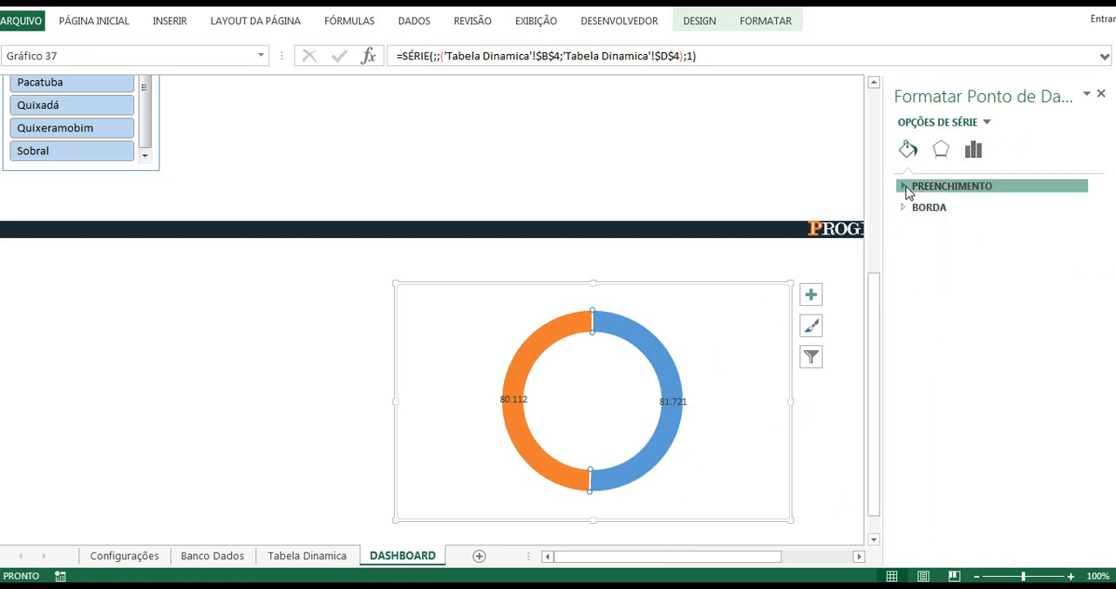
{"action": "left_click", "coordinate": [907, 188]}
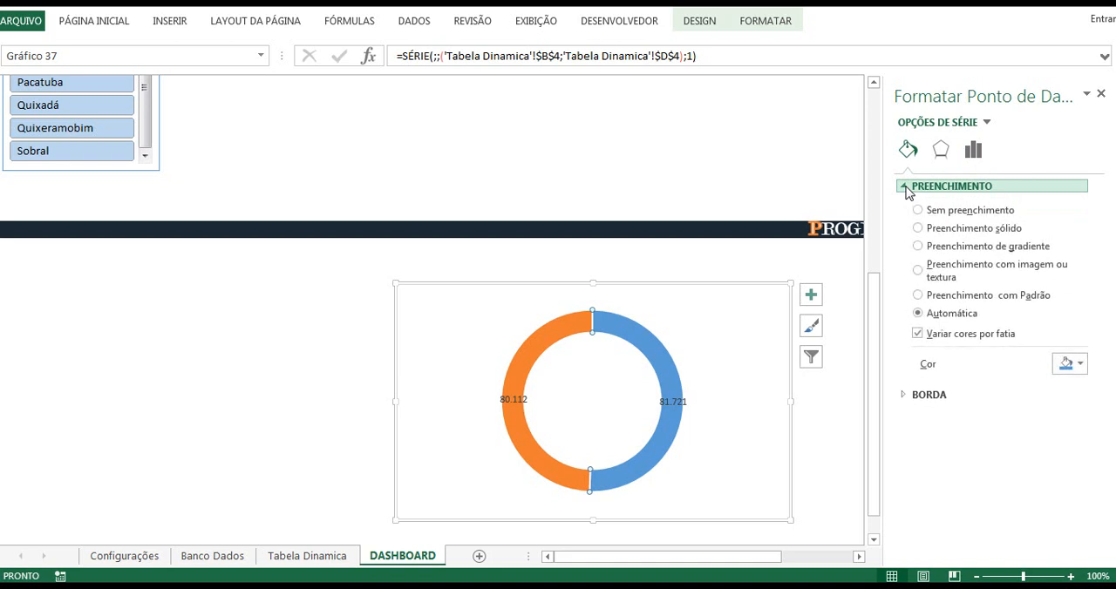
{"action": "left_click", "coordinate": [1079, 366]}
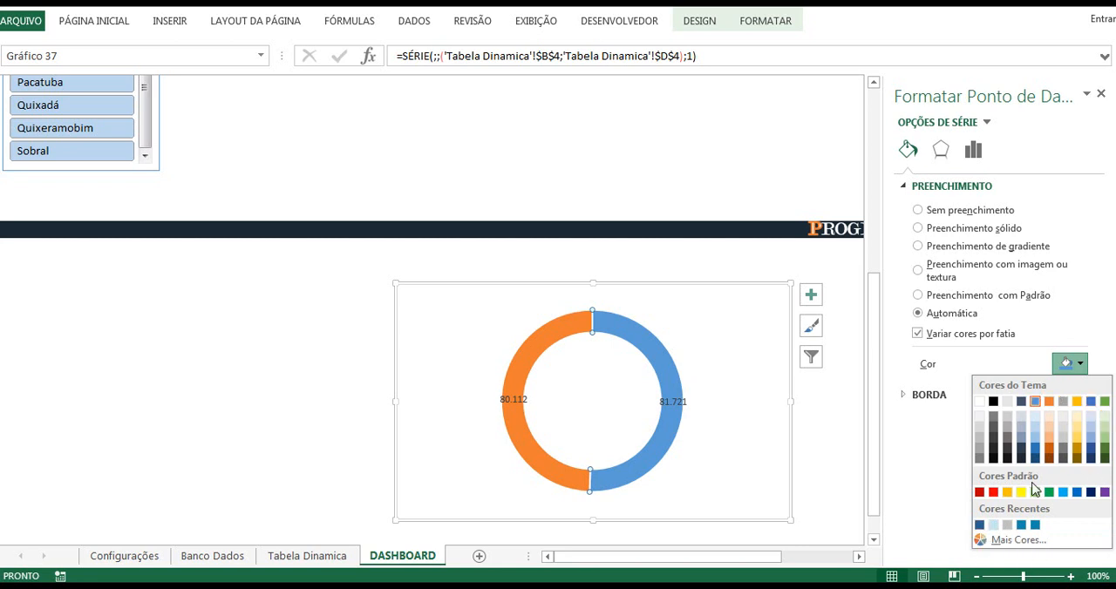
{"action": "left_click", "coordinate": [979, 527]}
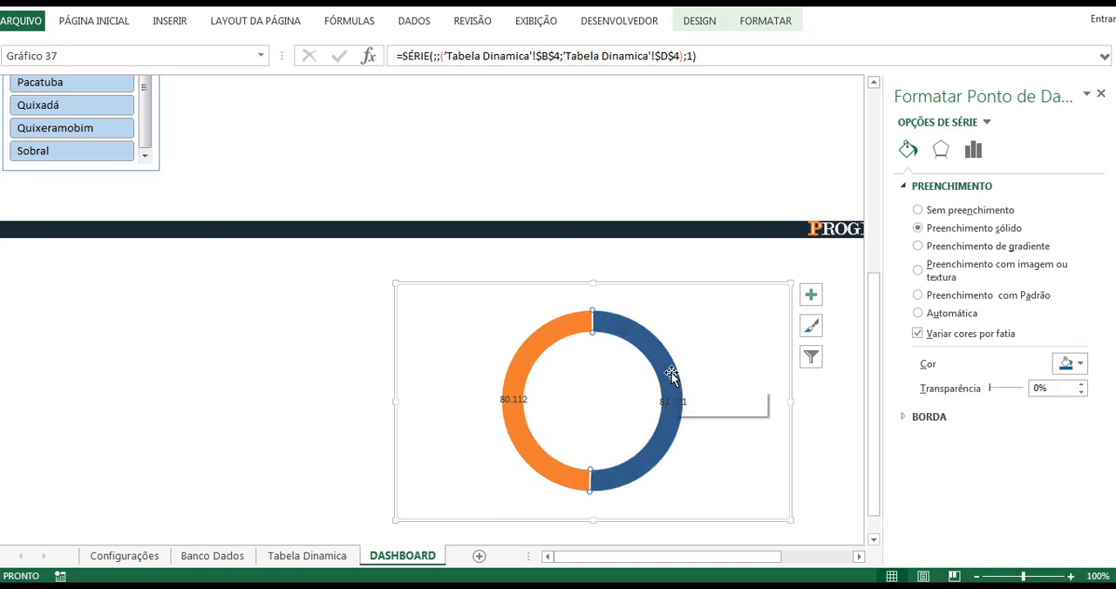
Step: Give the Aluno EAD slice a solid border in the same Cinza azulado colour, 7,5 pt wide
{"action": "mouse_move", "coordinate": [671, 372]}
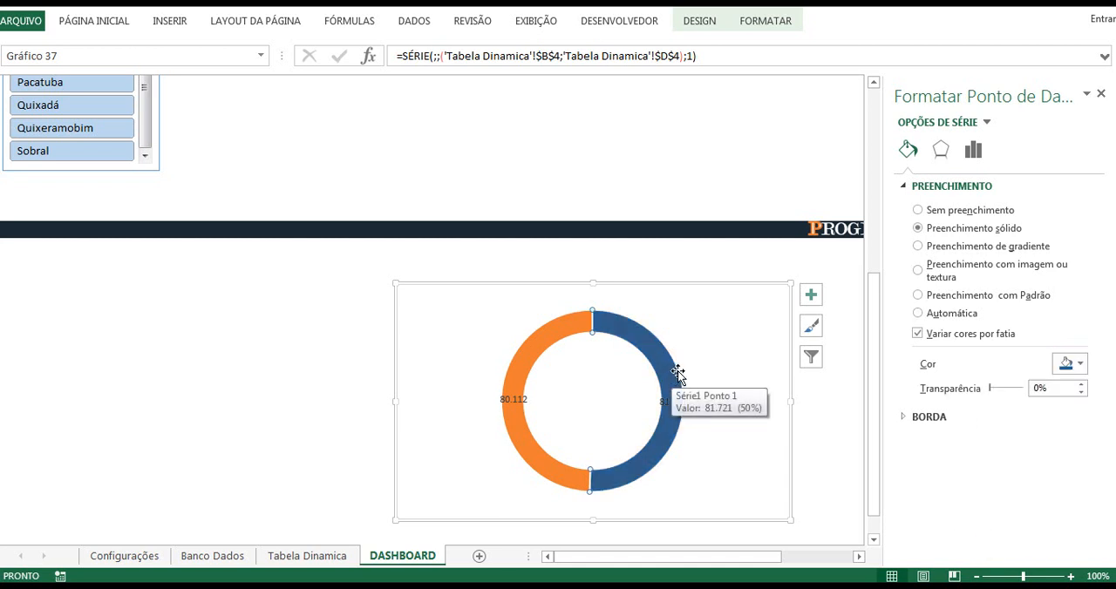
{"action": "left_click", "coordinate": [904, 417]}
{"action": "scroll", "coordinate": [1098, 427], "scroll_direction": "down", "scroll_amount": 1}
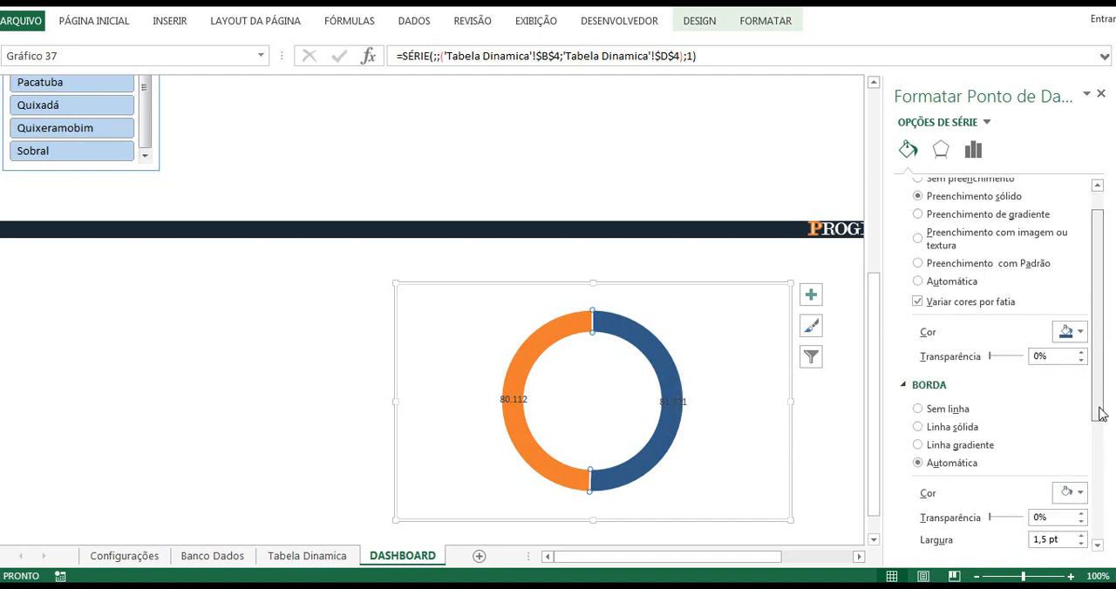
{"action": "scroll", "coordinate": [1100, 413], "scroll_direction": "down", "scroll_amount": 4}
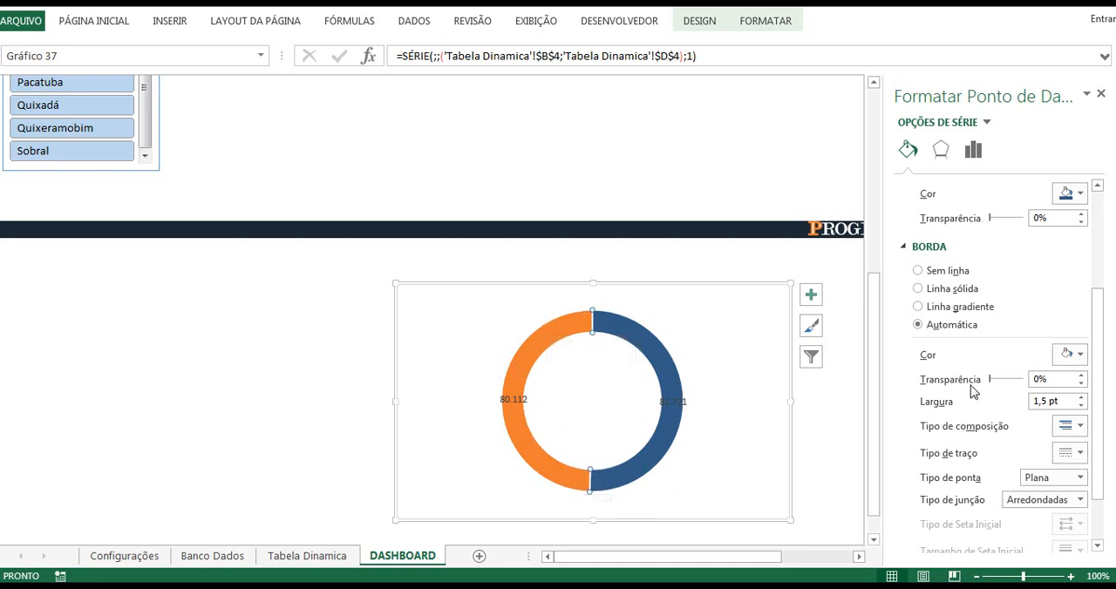
{"action": "left_click", "coordinate": [1077, 356]}
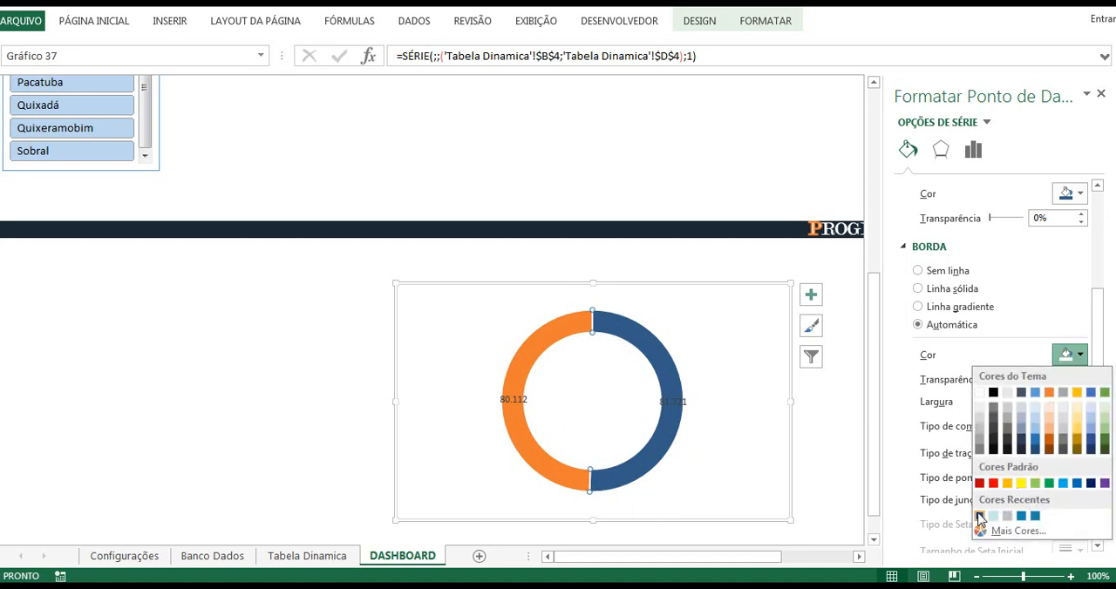
{"action": "left_click", "coordinate": [979, 516]}
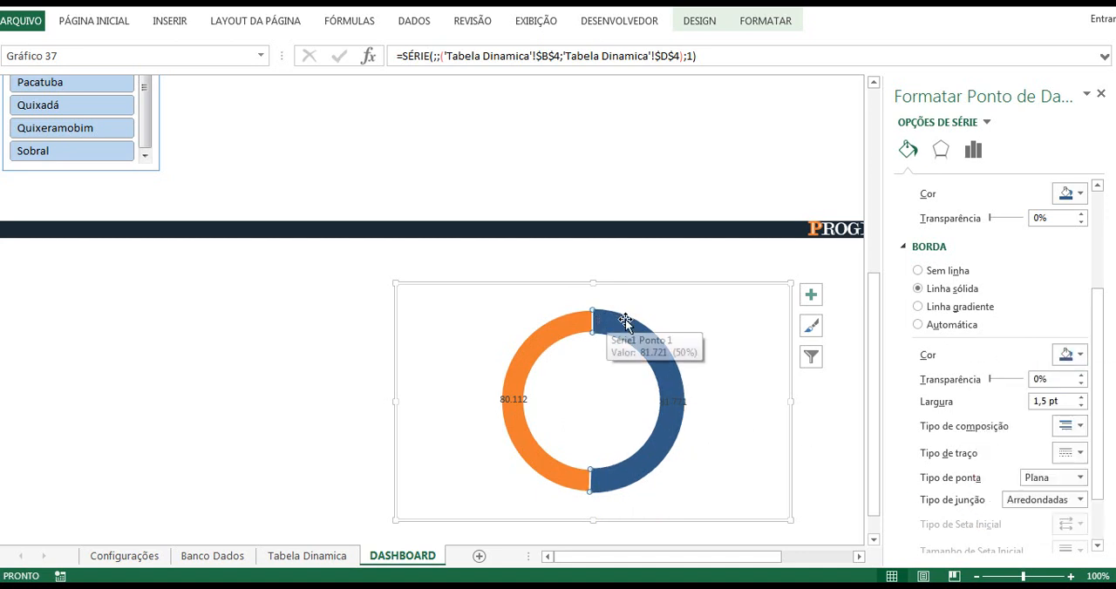
{"action": "left_click", "coordinate": [1038, 403]}
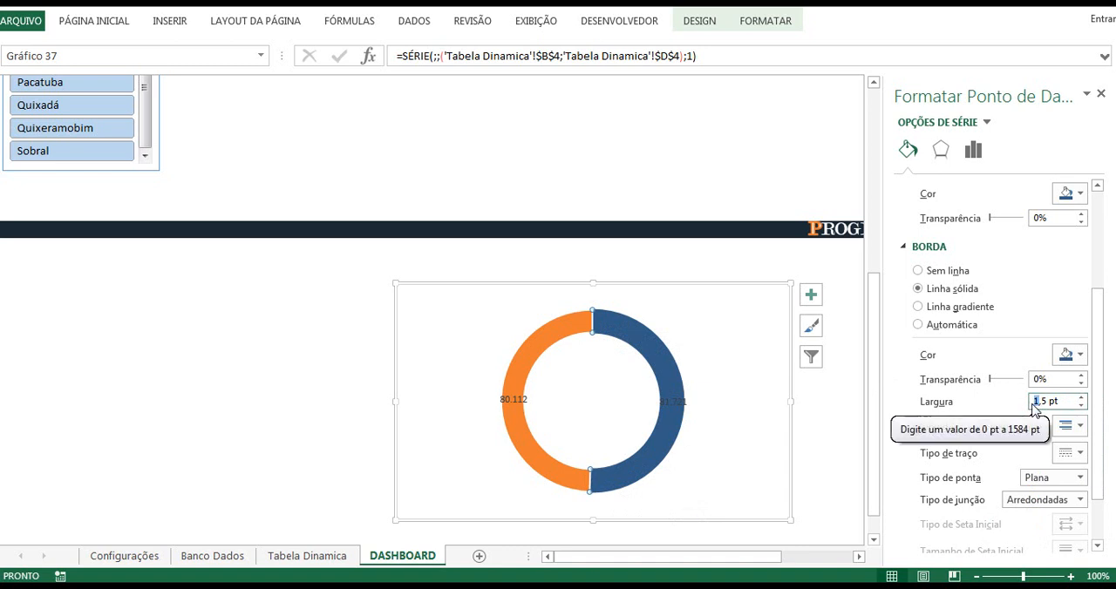
{"action": "type", "text": "7"}
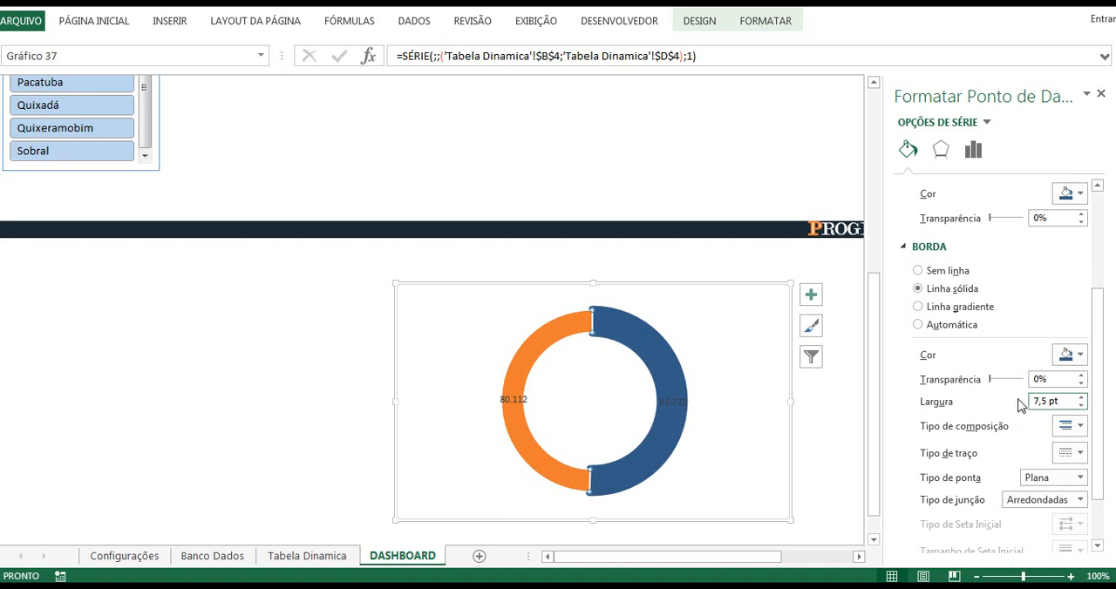
Step: Fill the doughnut's orange remainder slice with the black theme colour
{"action": "left_click", "coordinate": [542, 342]}
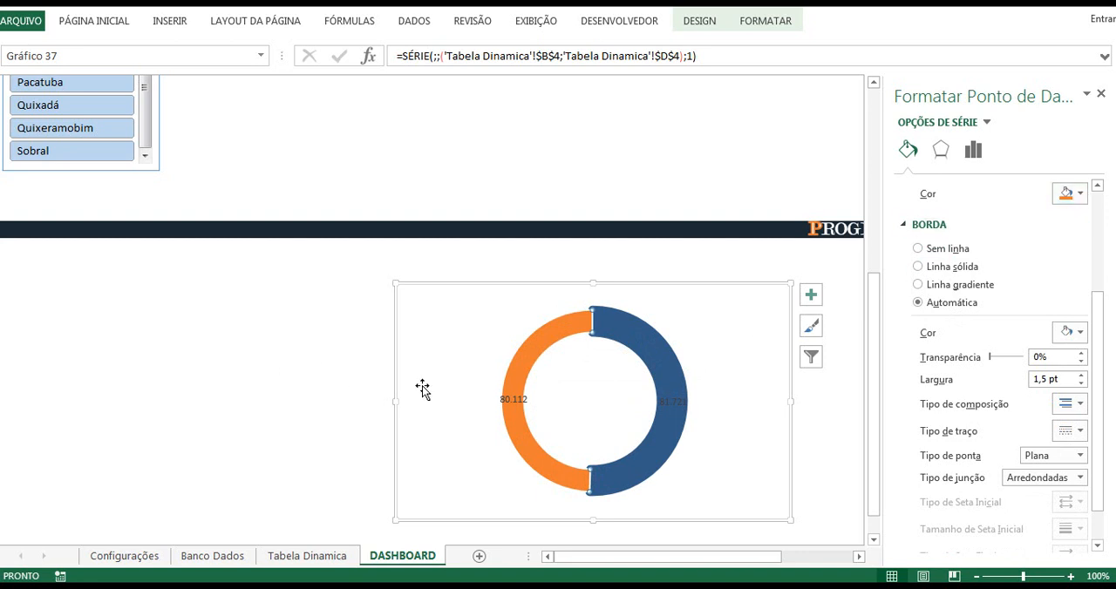
{"action": "left_click", "coordinate": [1082, 197]}
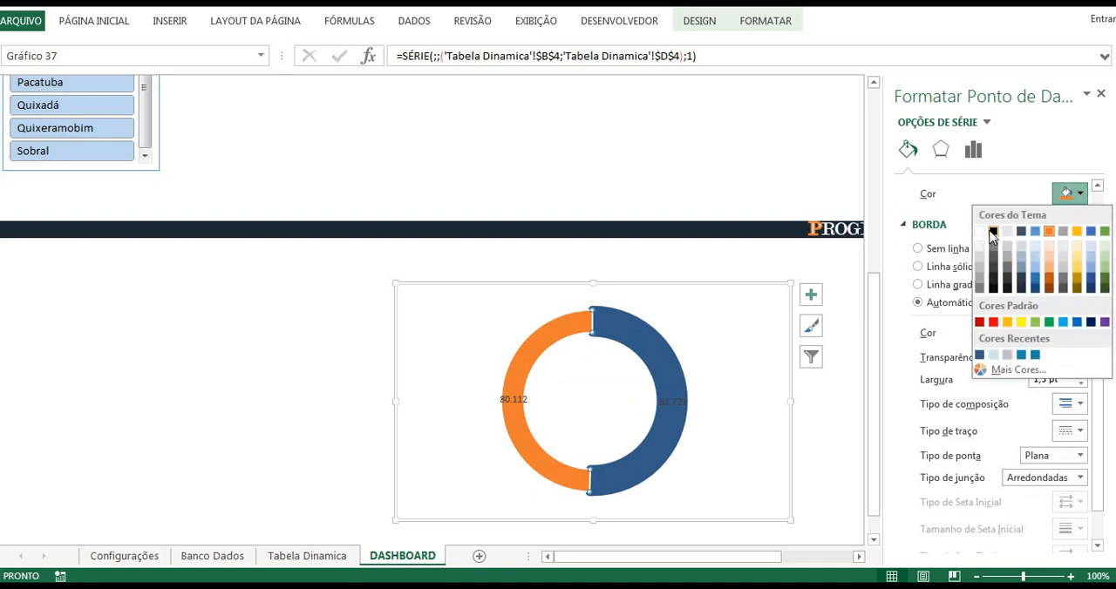
{"action": "left_click", "coordinate": [991, 235]}
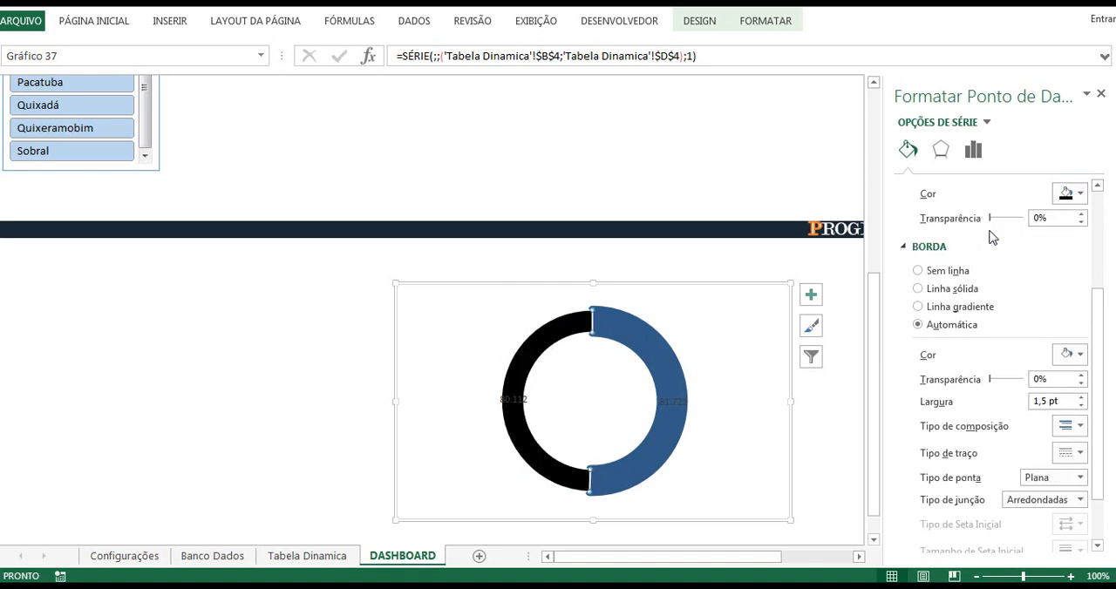
Step: Select only the data label on the doughnut's black remainder slice
{"action": "left_click", "coordinate": [513, 401]}
{"action": "left_click", "coordinate": [513, 401]}
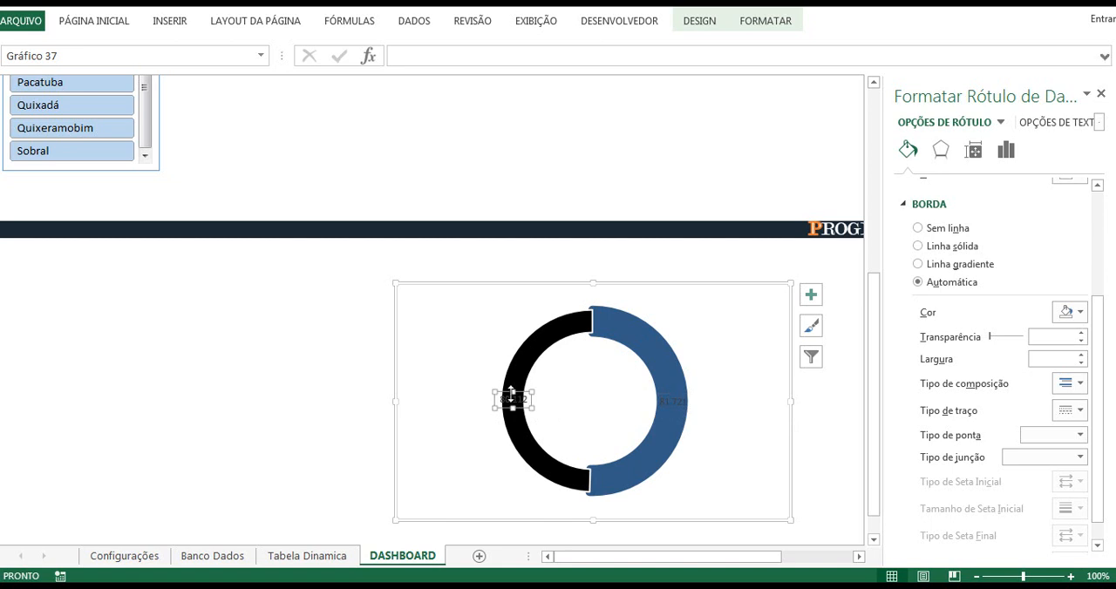
Step: Delete the data label on the black remainder slice and show the content options for the remaining label
{"action": "key", "text": "Delete"}
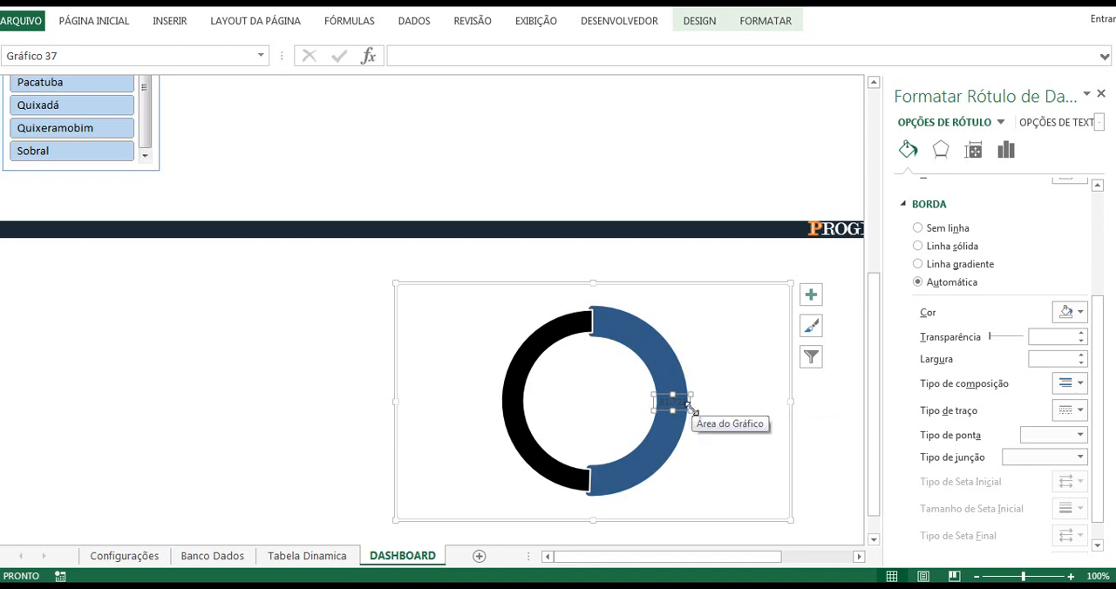
{"action": "scroll", "coordinate": [1114, 200], "scroll_direction": "up", "scroll_amount": 5}
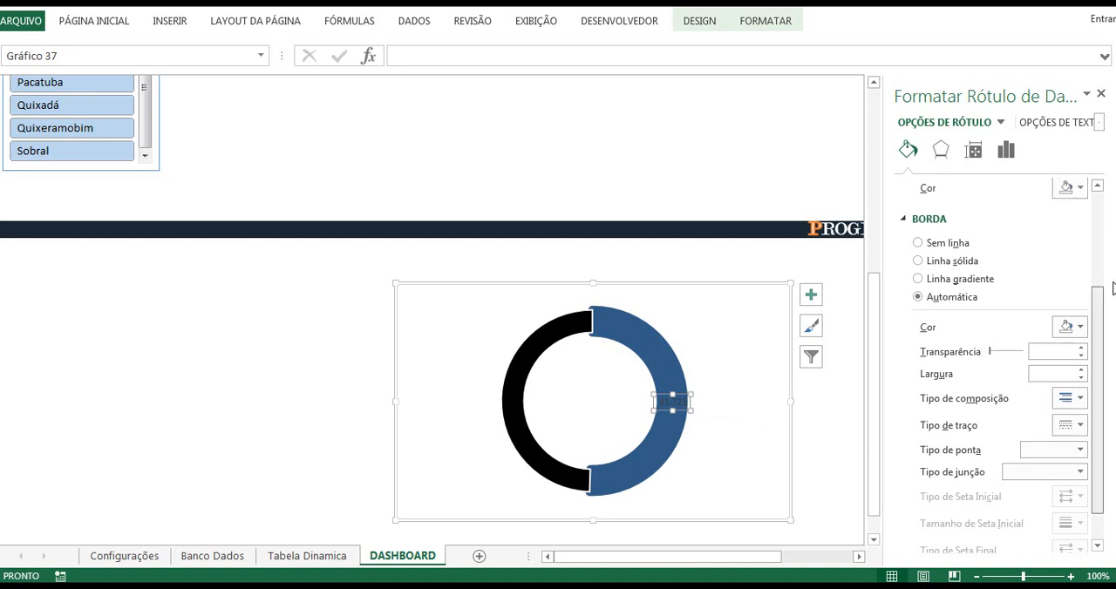
{"action": "left_click", "coordinate": [1007, 151]}
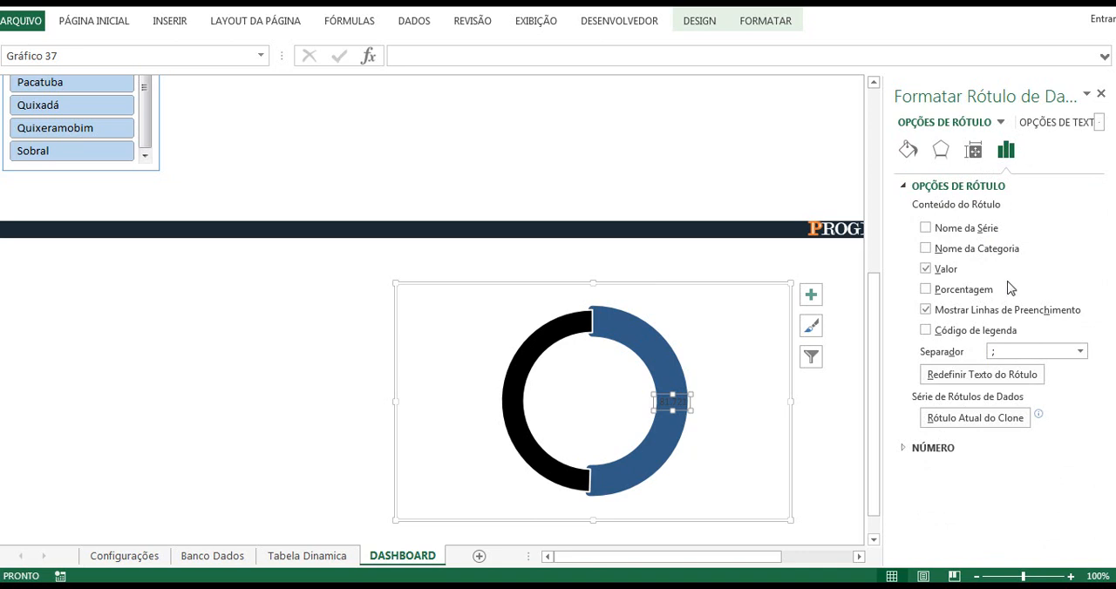
{"action": "left_click", "coordinate": [695, 177]}
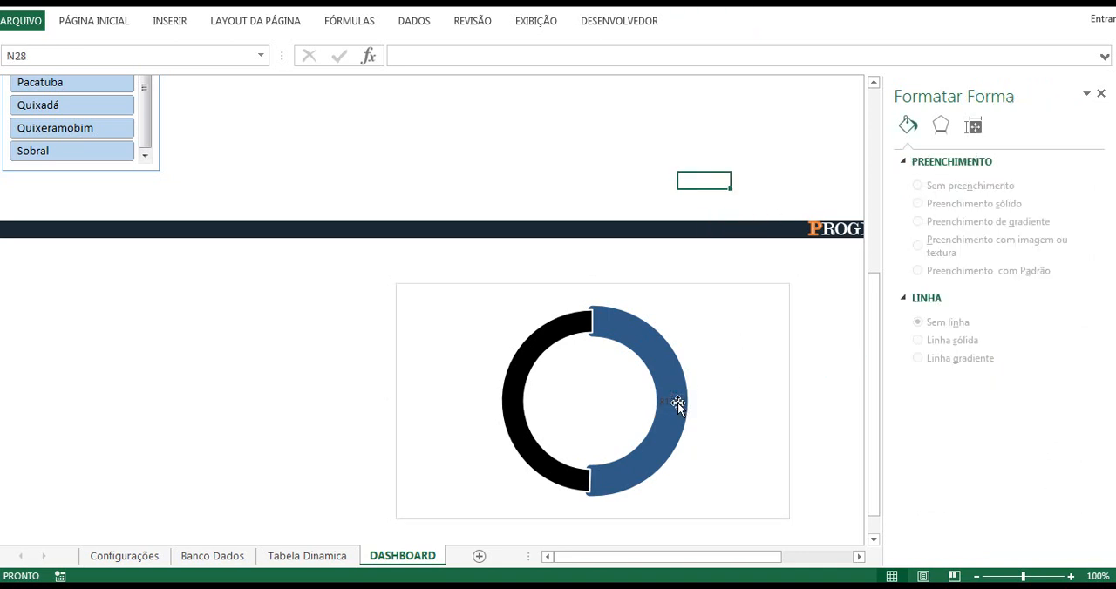
Step: Link the Aluno EAD slice's data label to cell C4 of the Tabela Dinamica sheet and stop showing Valor in it
{"action": "left_click", "coordinate": [673, 407]}
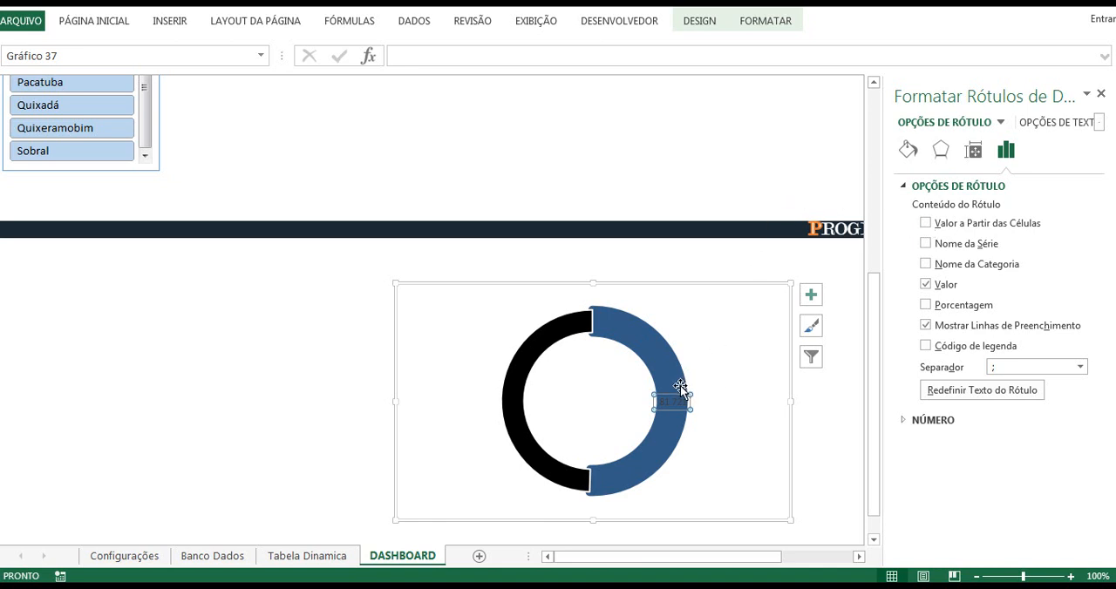
{"action": "left_click", "coordinate": [925, 223]}
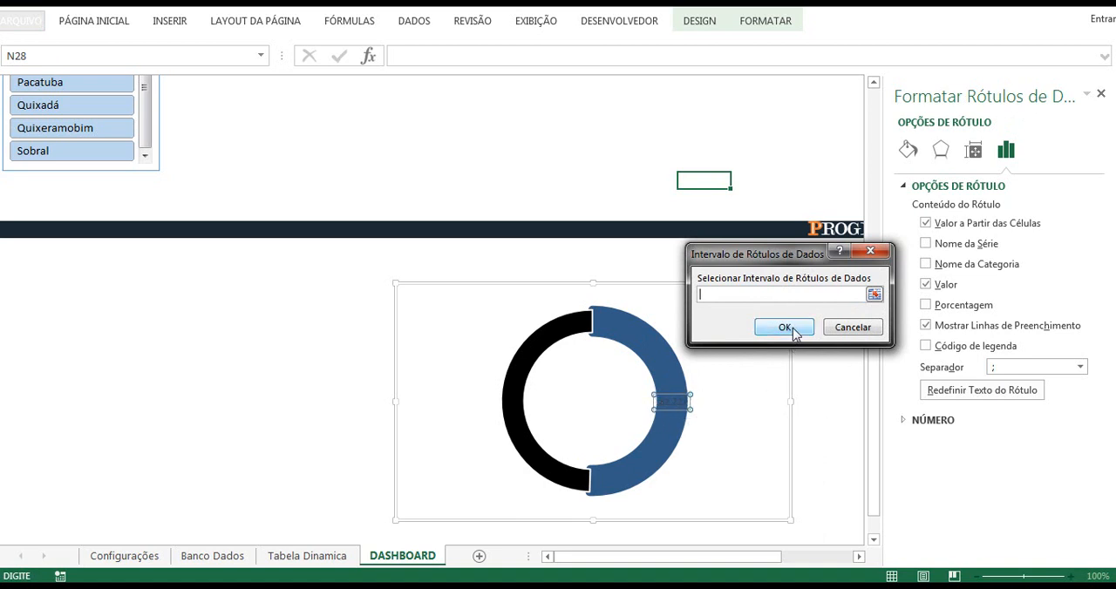
{"action": "left_click", "coordinate": [874, 296]}
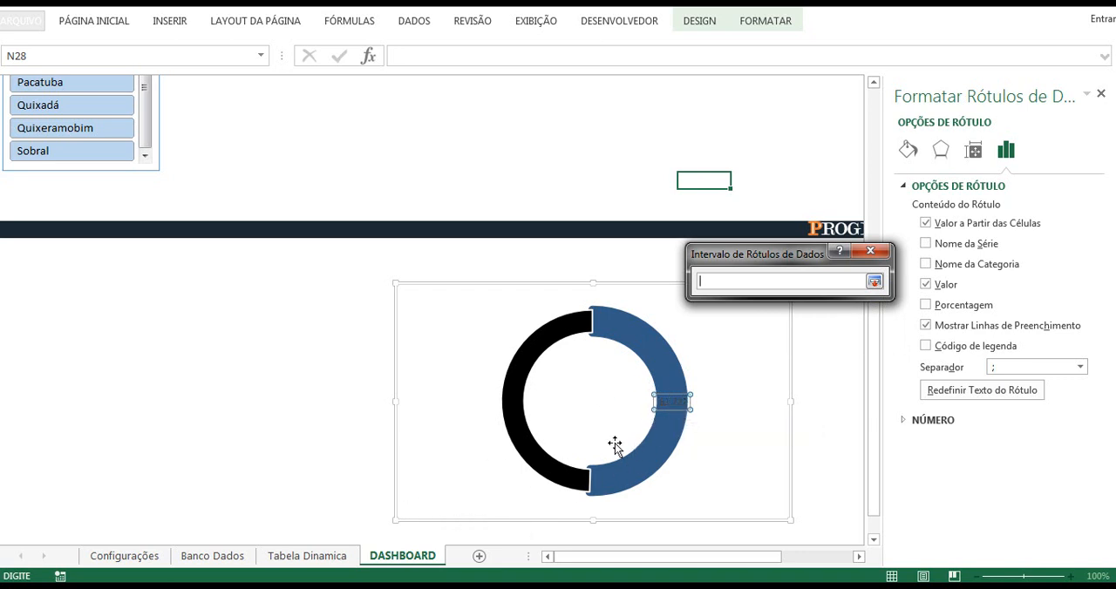
{"action": "left_click", "coordinate": [332, 557]}
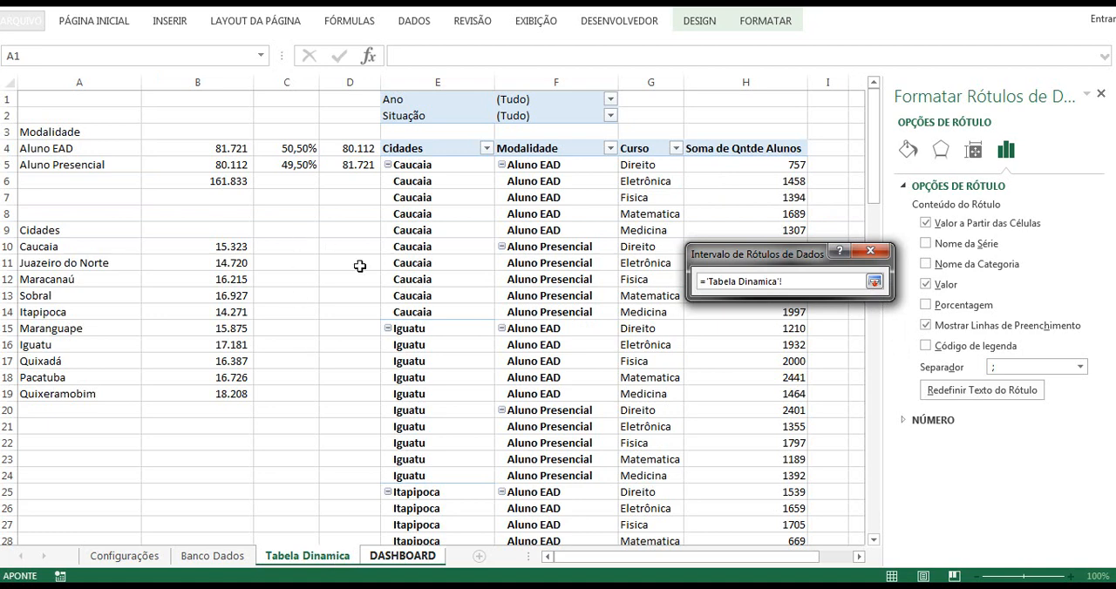
{"action": "left_click", "coordinate": [297, 149]}
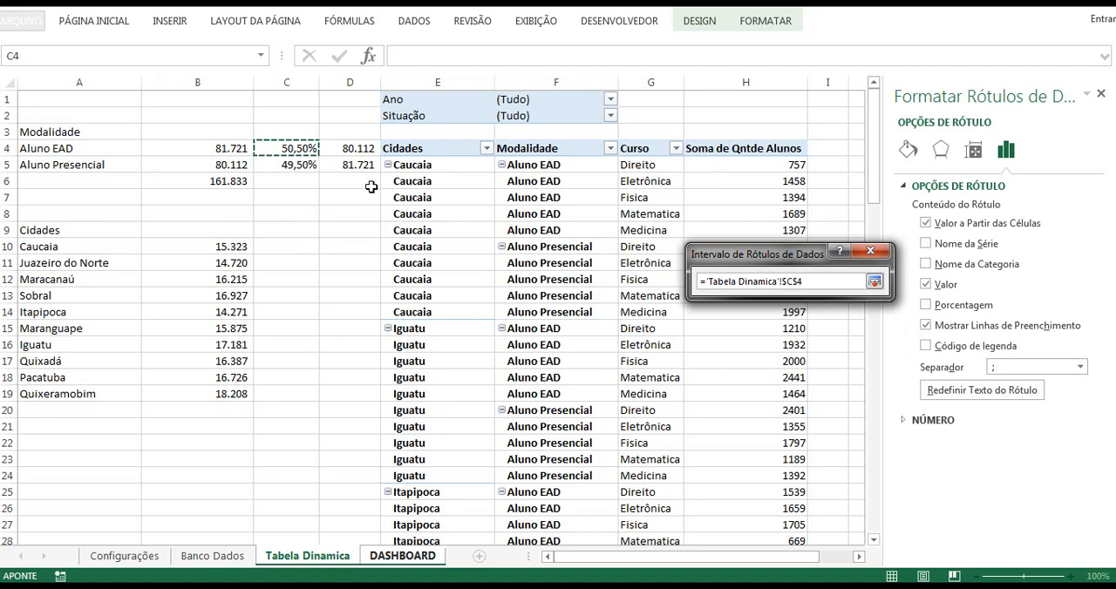
{"action": "left_click", "coordinate": [874, 282]}
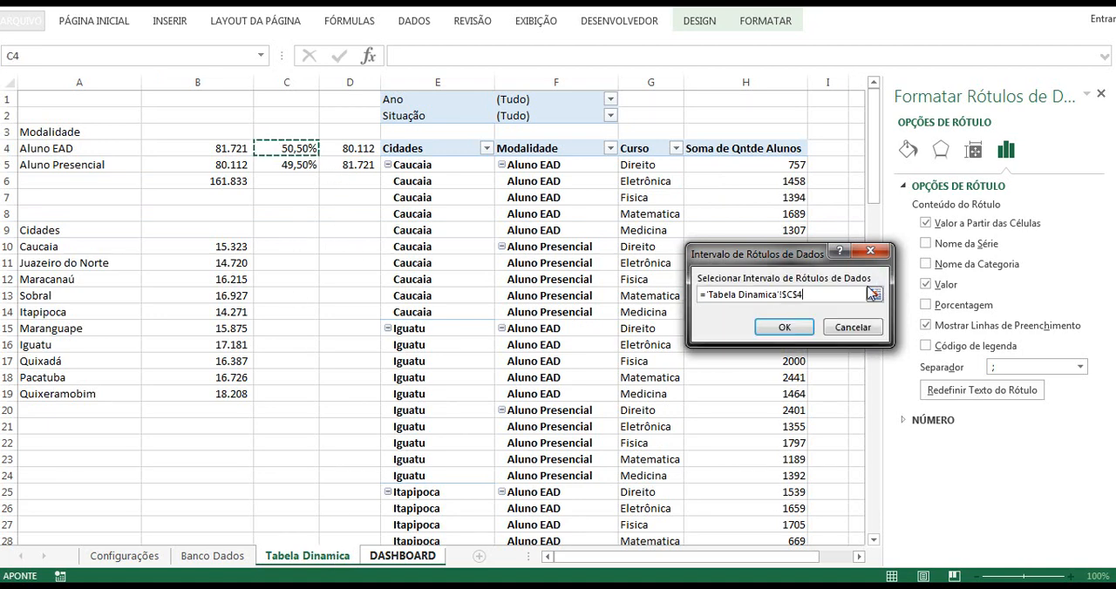
{"action": "left_click", "coordinate": [791, 325]}
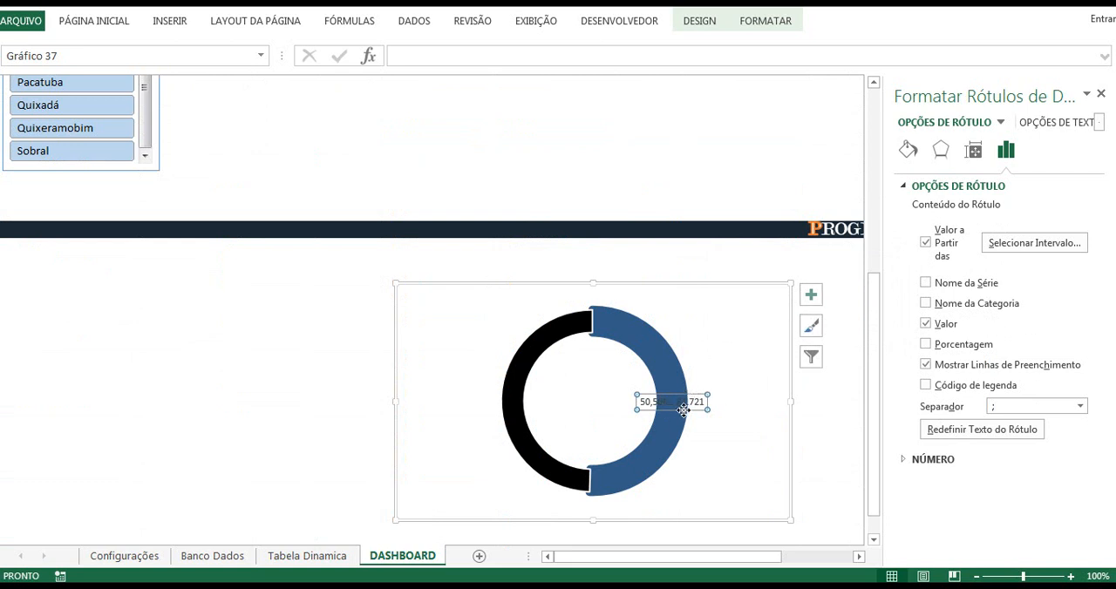
{"action": "left_click", "coordinate": [925, 323]}
Step: Give the slice's data label white text and fill its background with the recent dark blue colour that matches the slice
{"action": "left_click", "coordinate": [94, 21]}
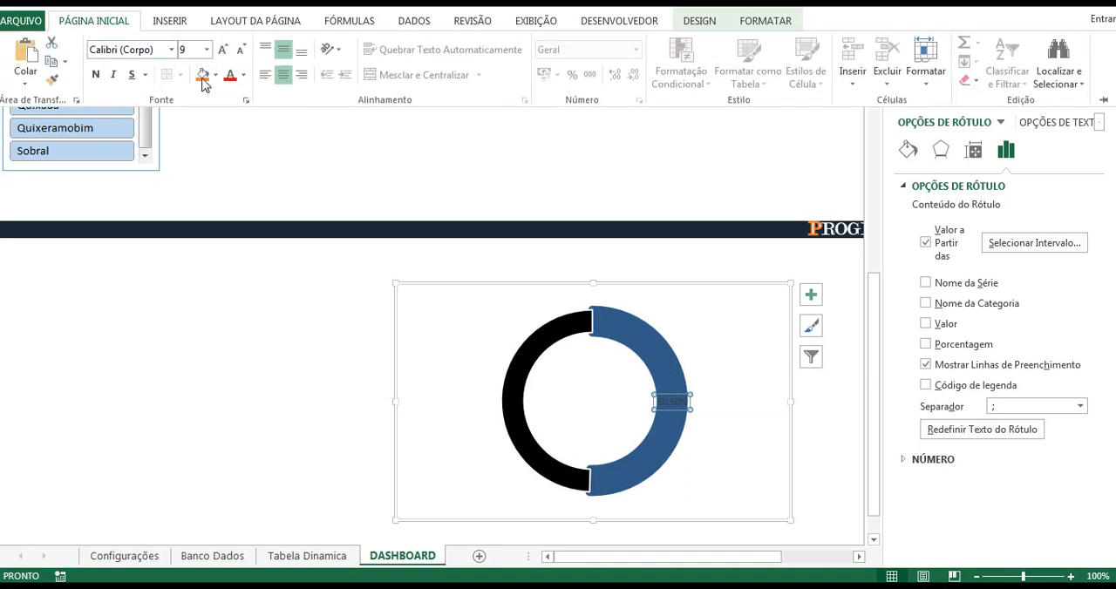
{"action": "left_click", "coordinate": [244, 77]}
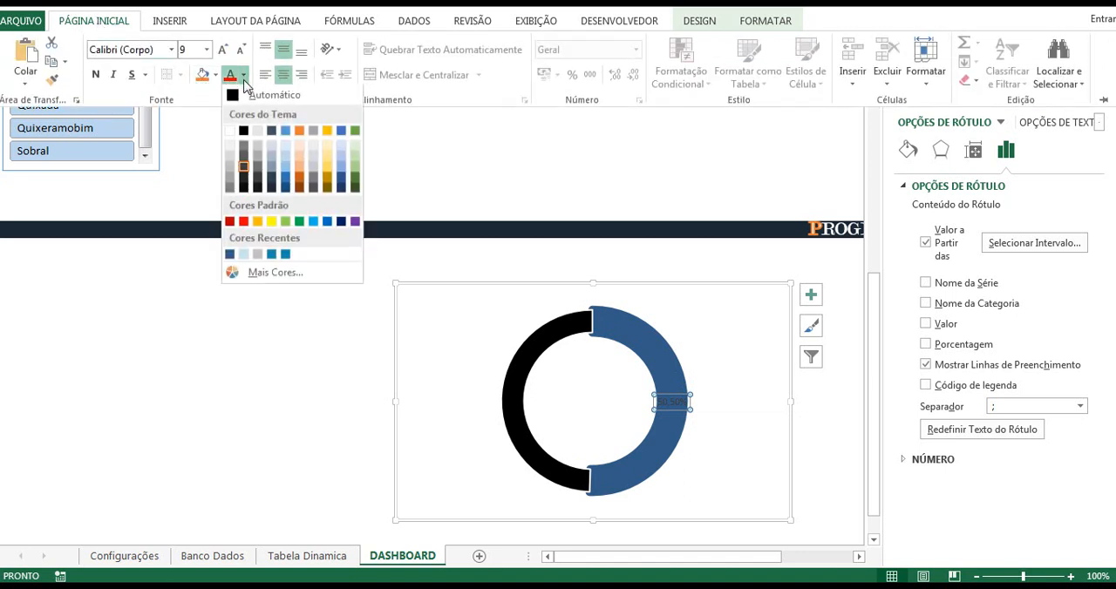
{"action": "left_click", "coordinate": [229, 129]}
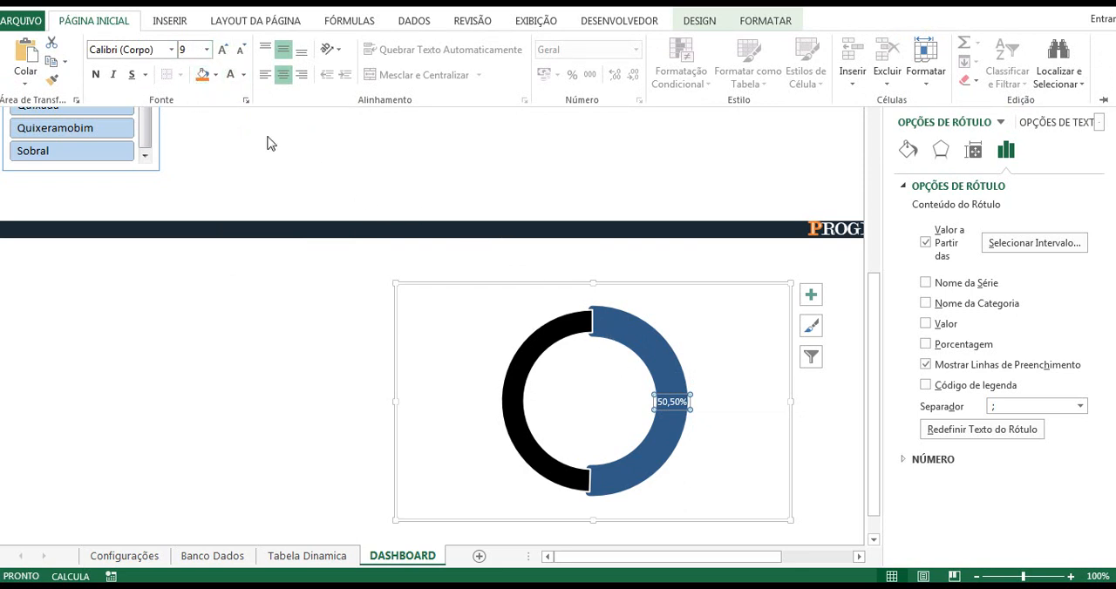
{"action": "left_click", "coordinate": [215, 75]}
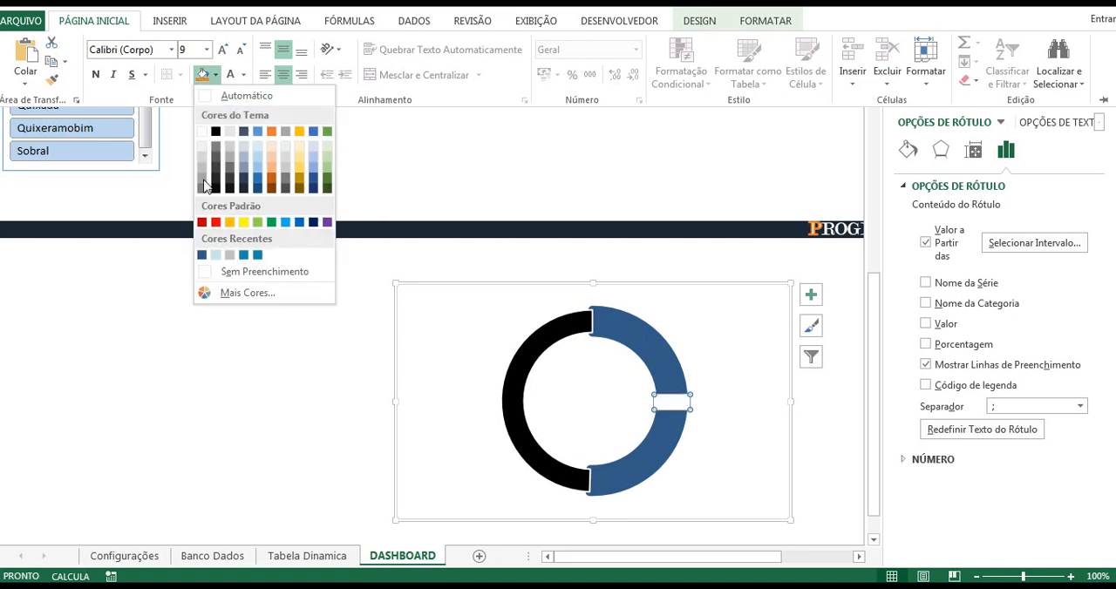
{"action": "left_click", "coordinate": [203, 255]}
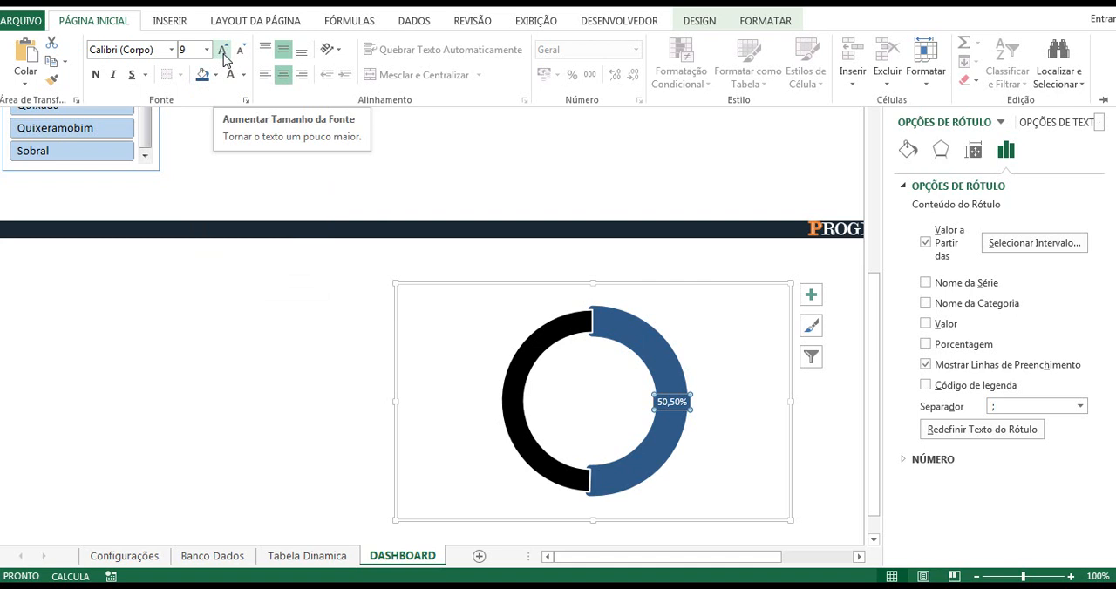
{"action": "left_click", "coordinate": [1102, 98]}
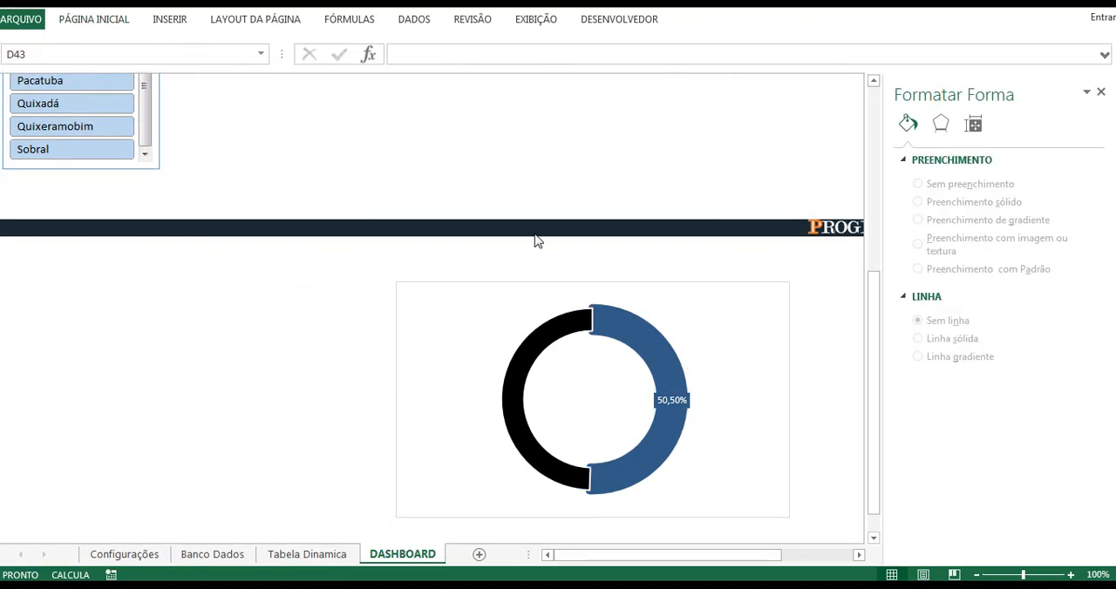
Step: Set the font of the doughnut's data label to Modern No. 20
{"action": "left_click", "coordinate": [671, 401]}
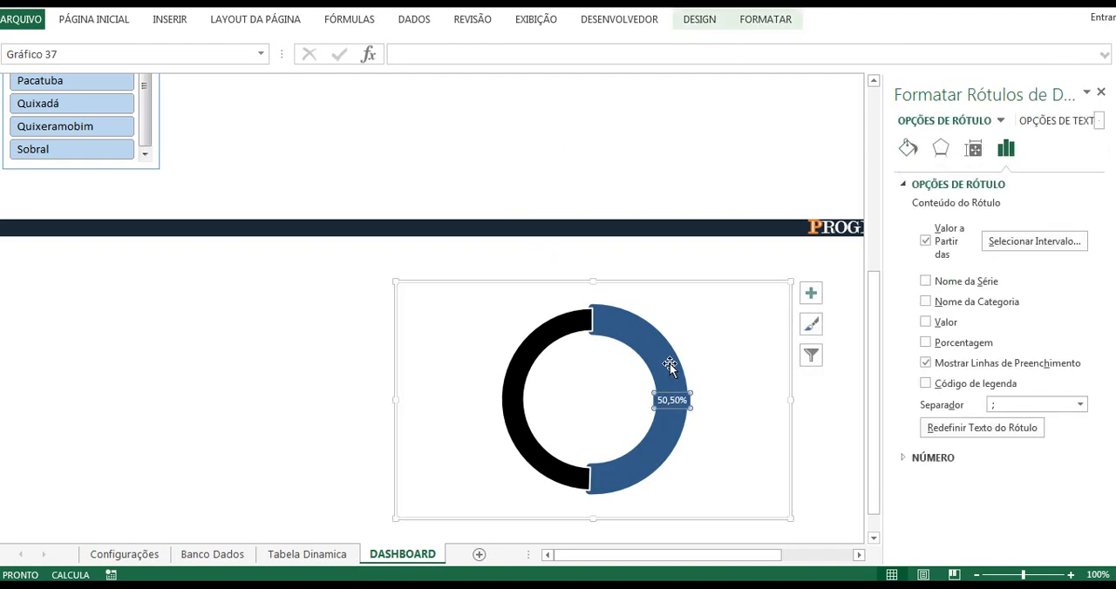
{"action": "left_click", "coordinate": [111, 20]}
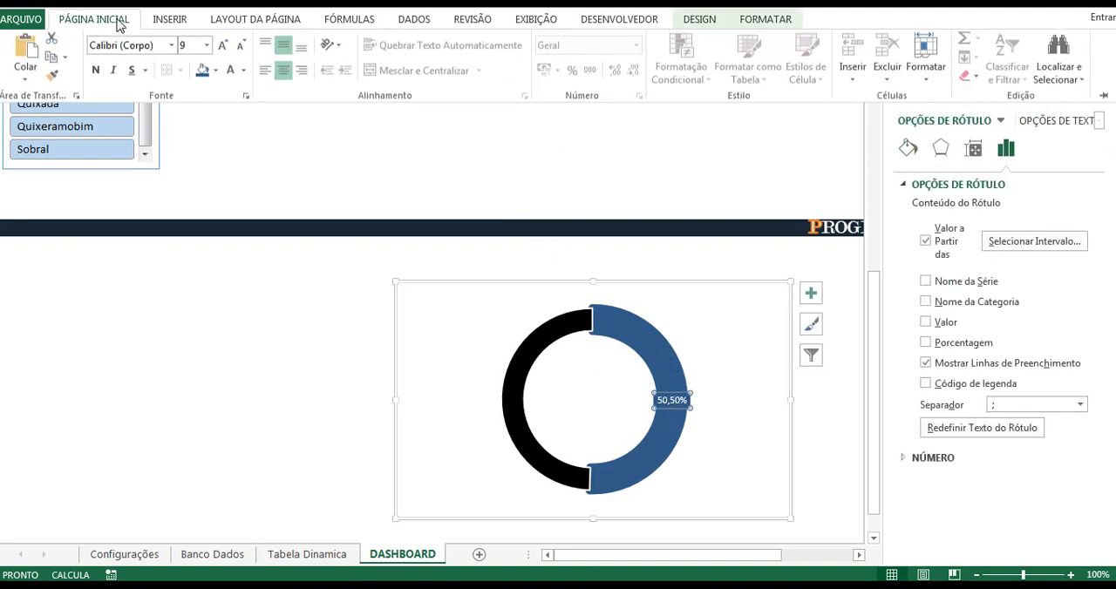
{"action": "left_click", "coordinate": [161, 48]}
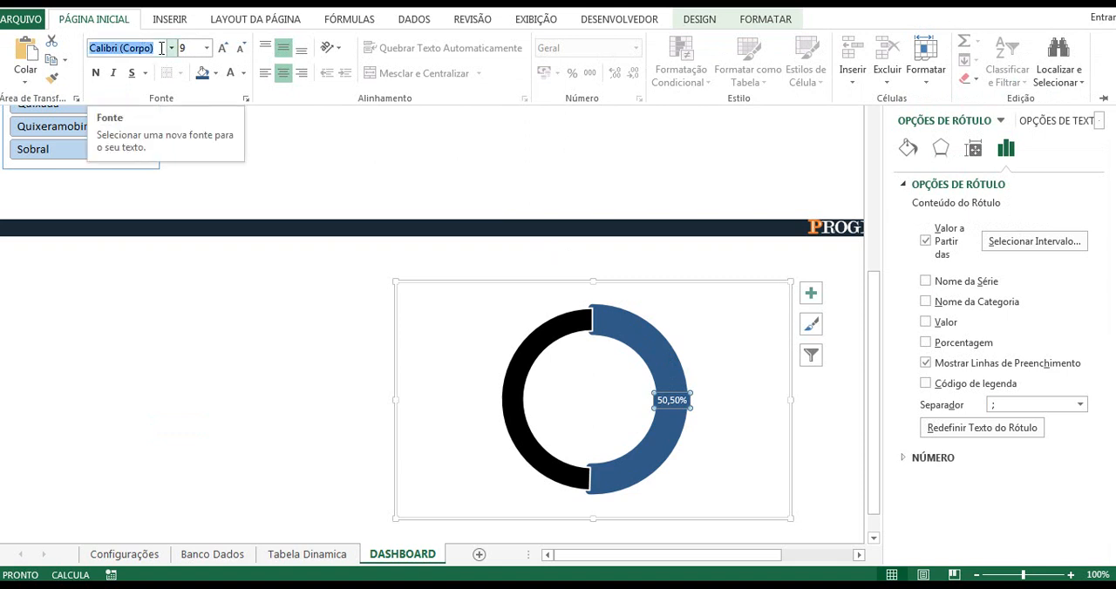
{"action": "type", "text": "M"}
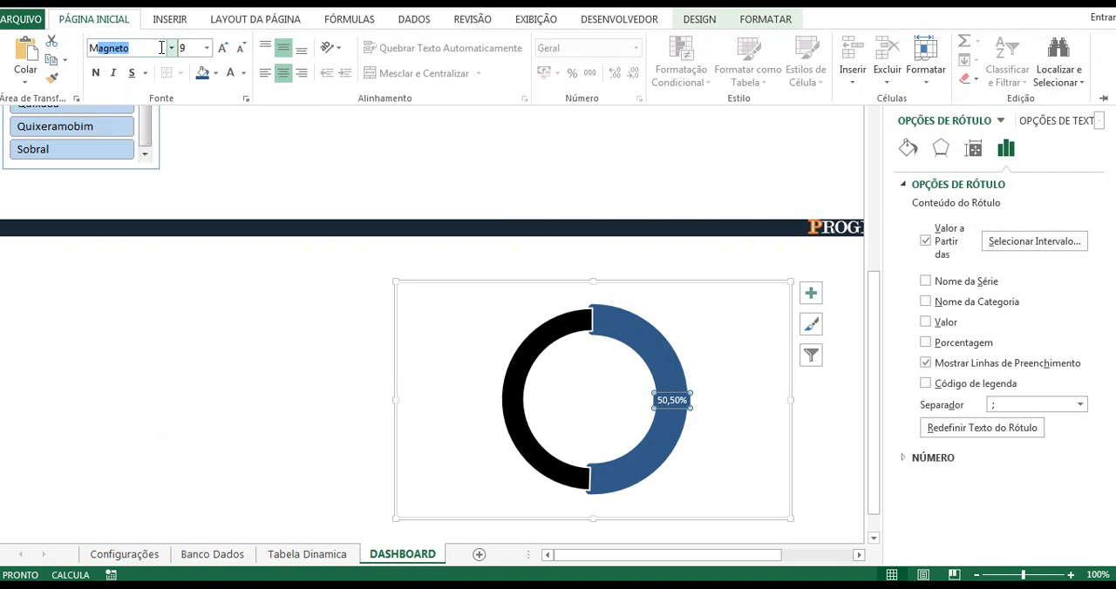
{"action": "type", "text": "odern No. 20"}
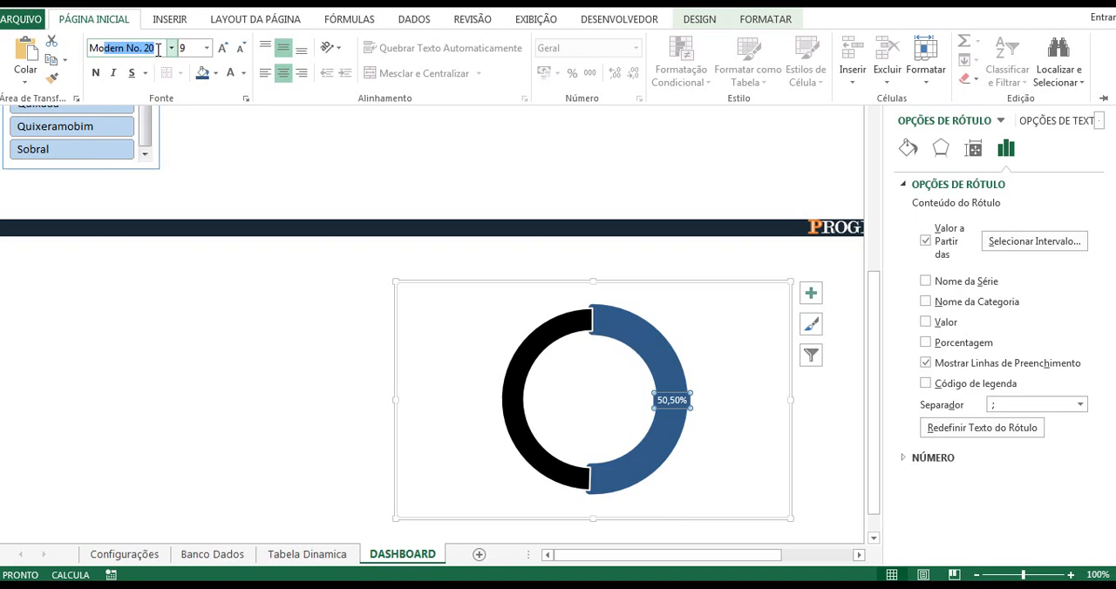
{"action": "key", "text": "Return"}
Step: Set the data label's font size to 20 and close the label formatting options
{"action": "left_click", "coordinate": [187, 47]}
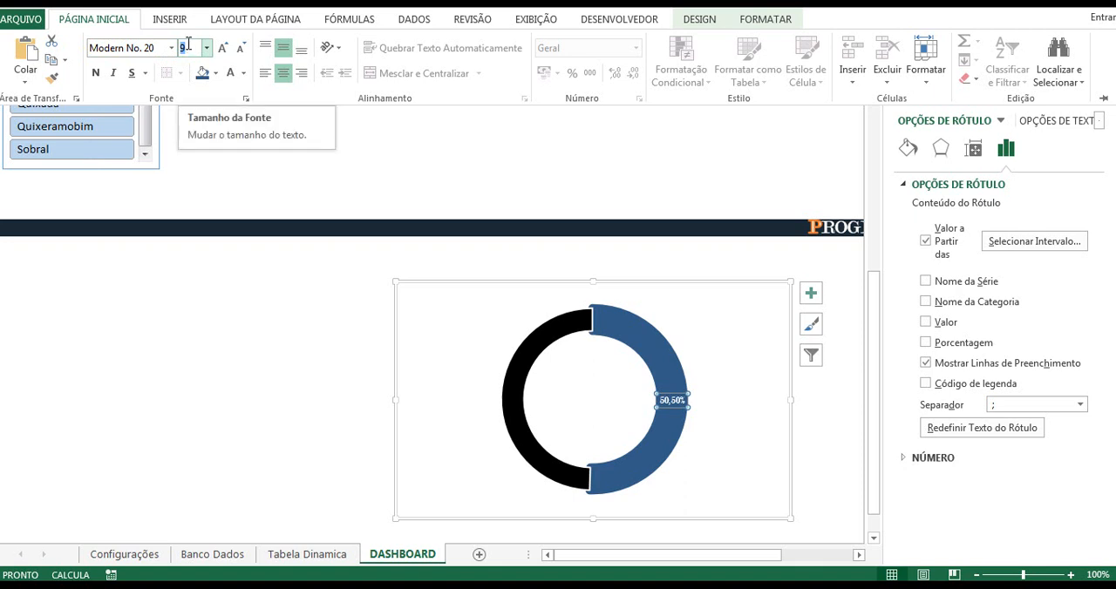
{"action": "type", "text": "16"}
{"action": "key", "text": "Return"}
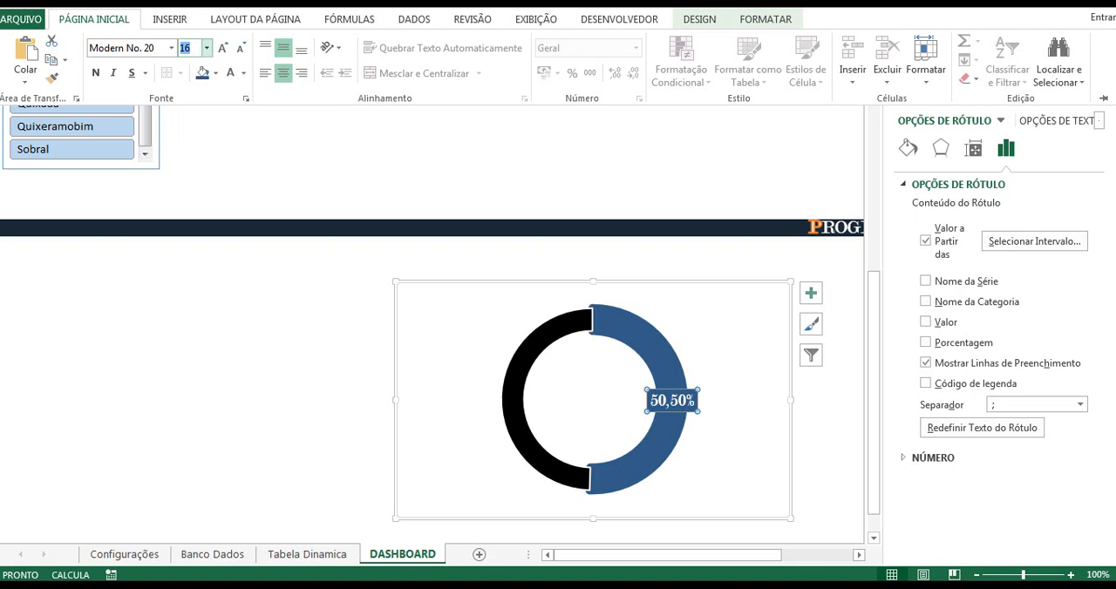
{"action": "type", "text": "20"}
{"action": "key", "text": "Return"}
{"action": "key", "text": "ctrl+F1"}
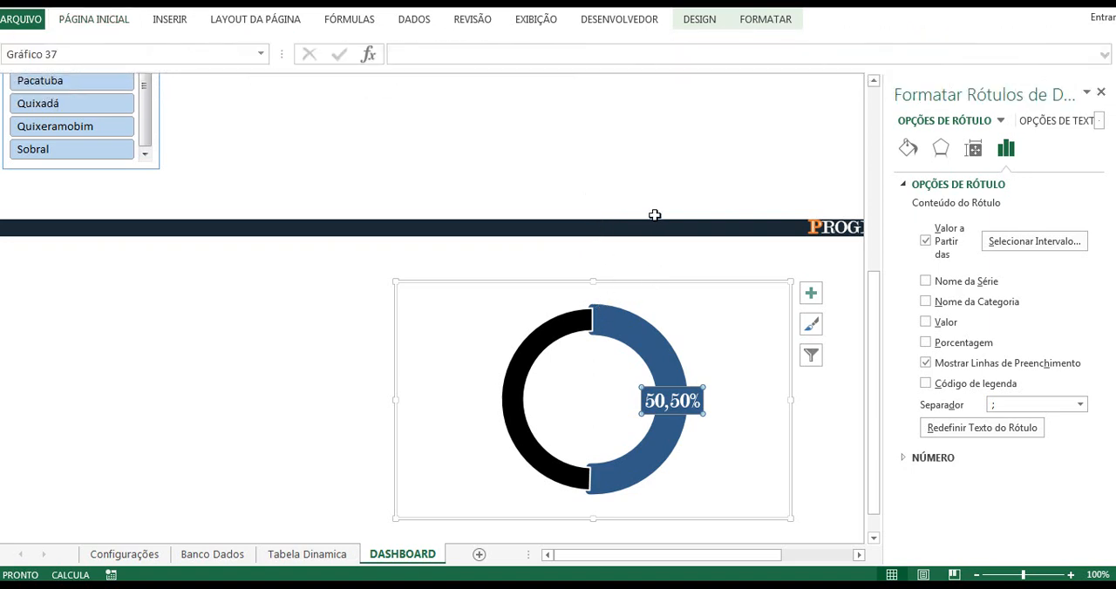
{"action": "left_click", "coordinate": [1101, 93]}
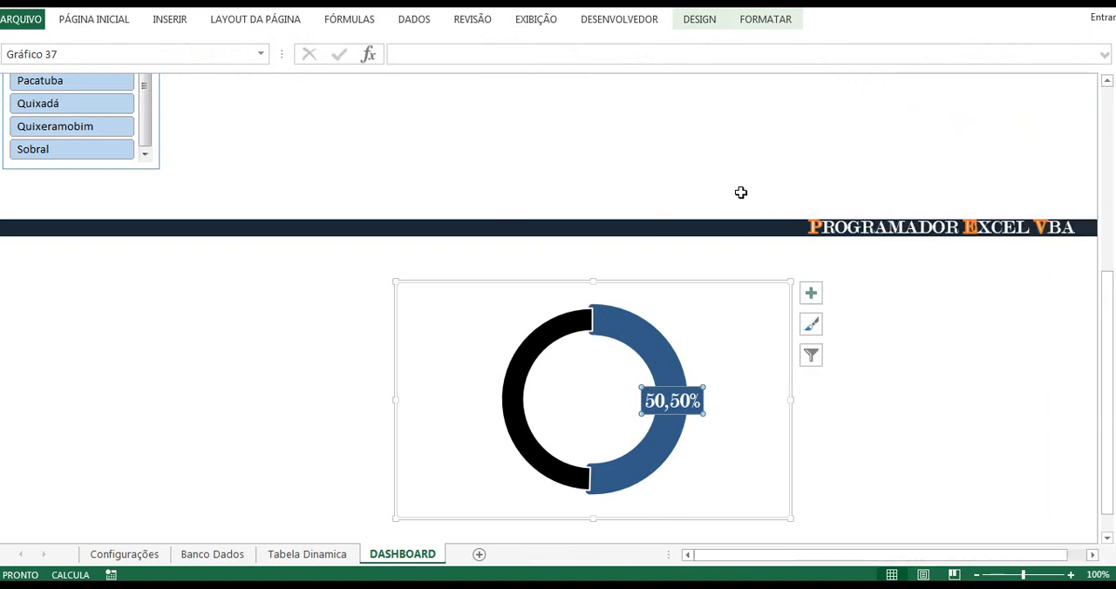
Step: Remove the fill from the doughnut's chart area
{"action": "key", "text": "Escape"}
{"action": "left_click", "coordinate": [678, 290]}
{"action": "left_click", "coordinate": [773, 22]}
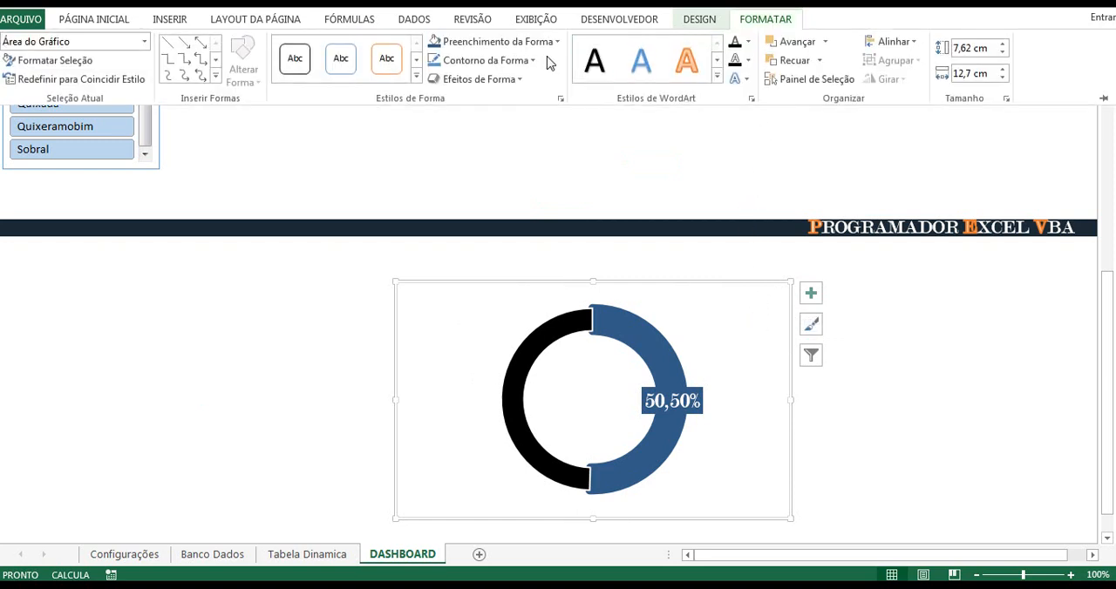
{"action": "left_click", "coordinate": [557, 43]}
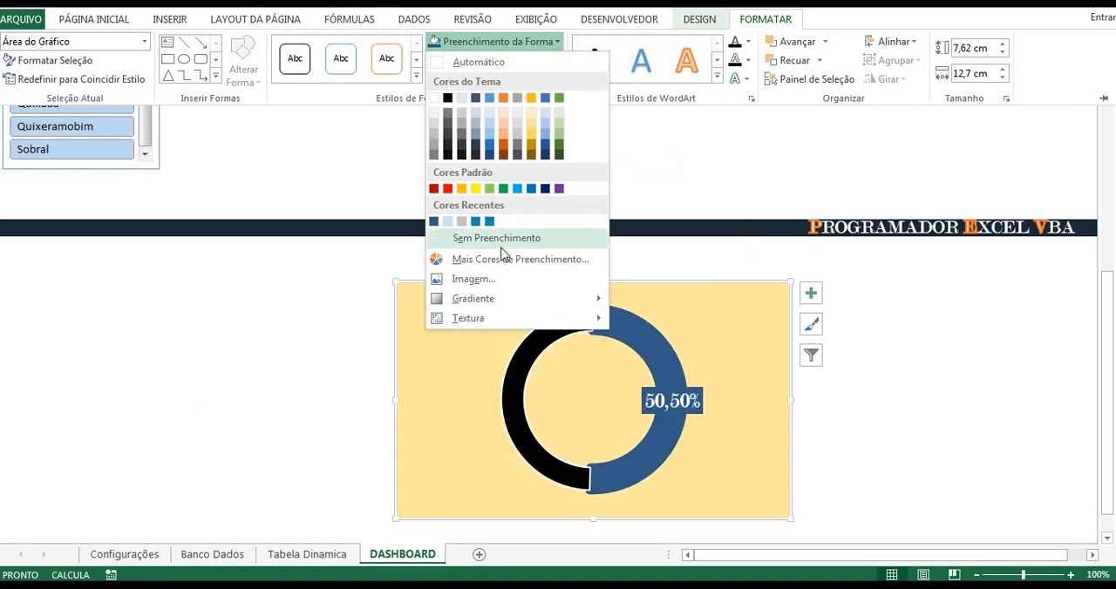
{"action": "left_click", "coordinate": [492, 238]}
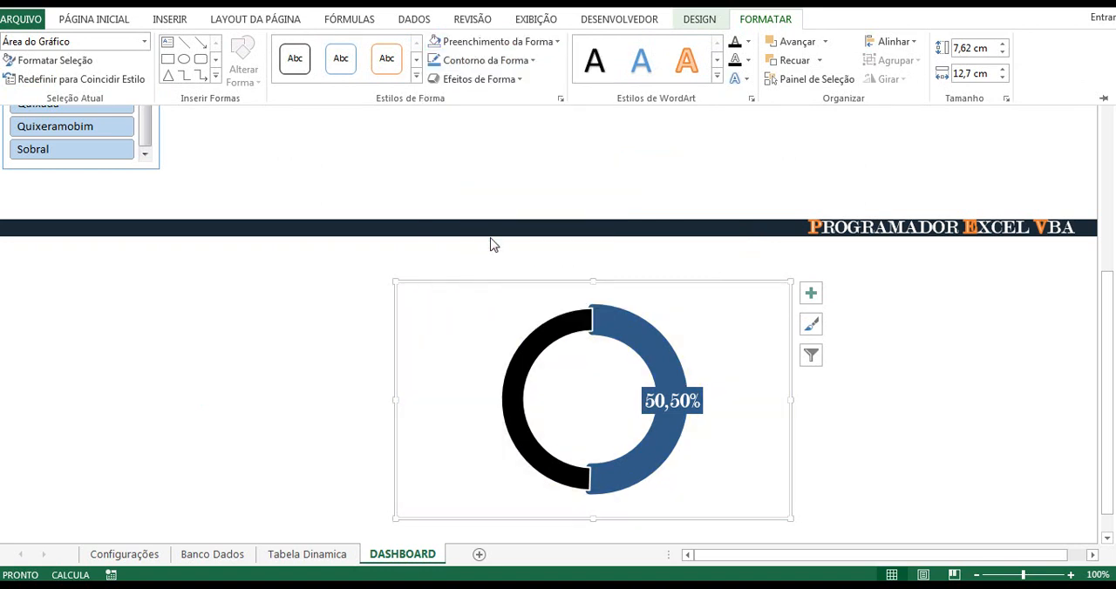
{"action": "left_click", "coordinate": [751, 167]}
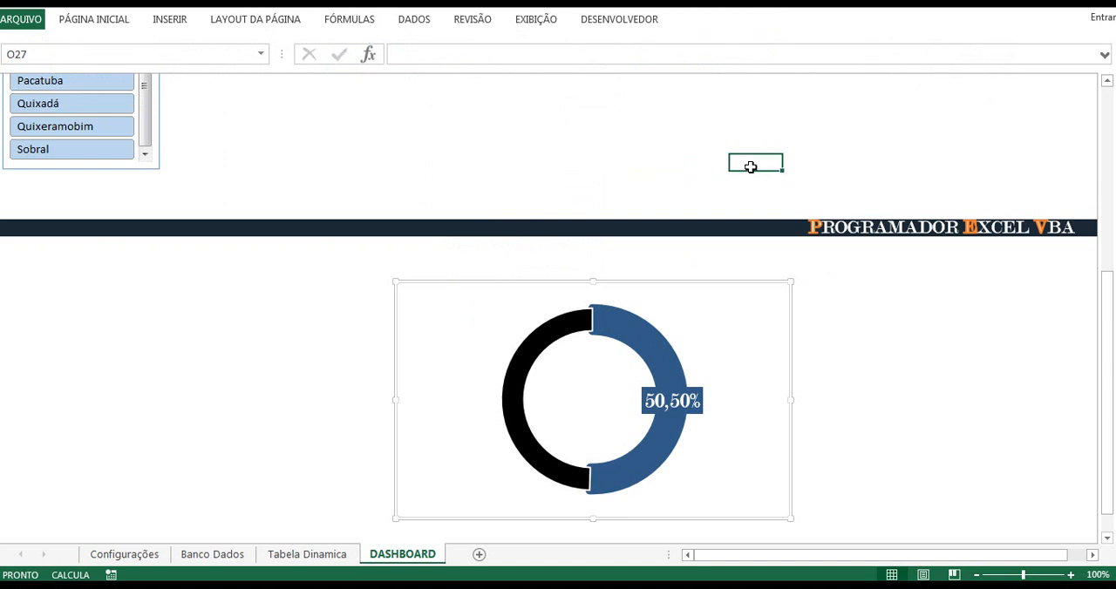
Step: Remove the outline from the doughnut's chart area
{"action": "left_click", "coordinate": [760, 288]}
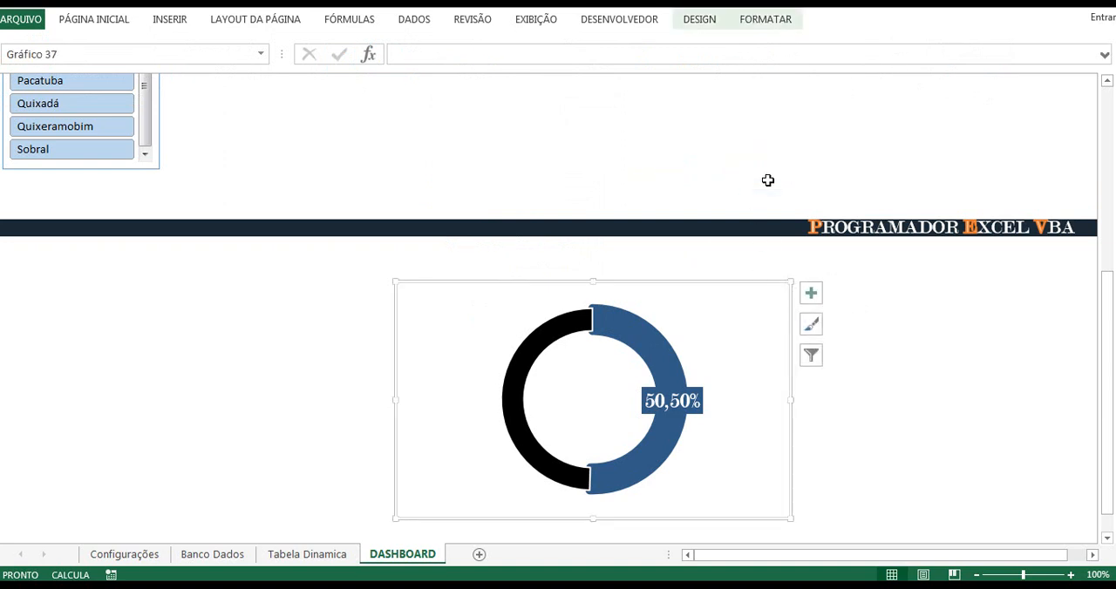
{"action": "left_click", "coordinate": [760, 20]}
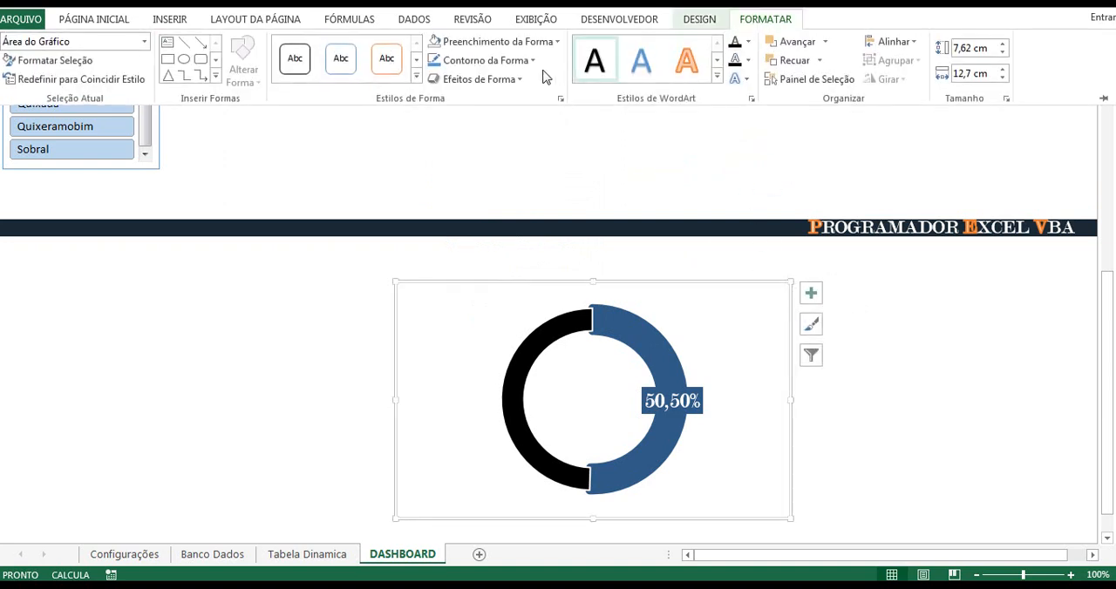
{"action": "left_click", "coordinate": [532, 60]}
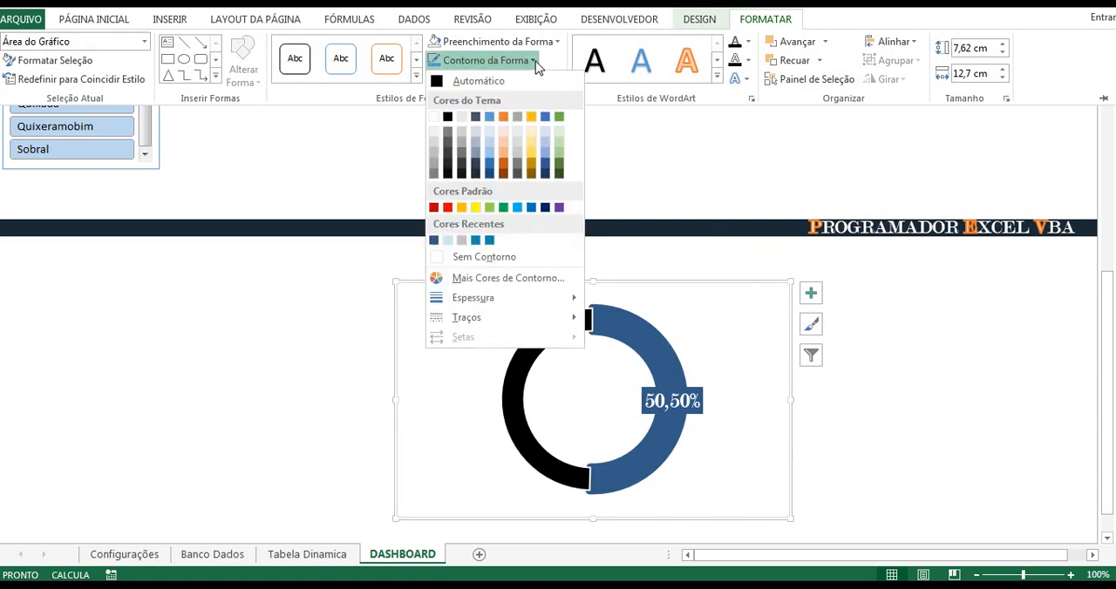
{"action": "left_click", "coordinate": [490, 258]}
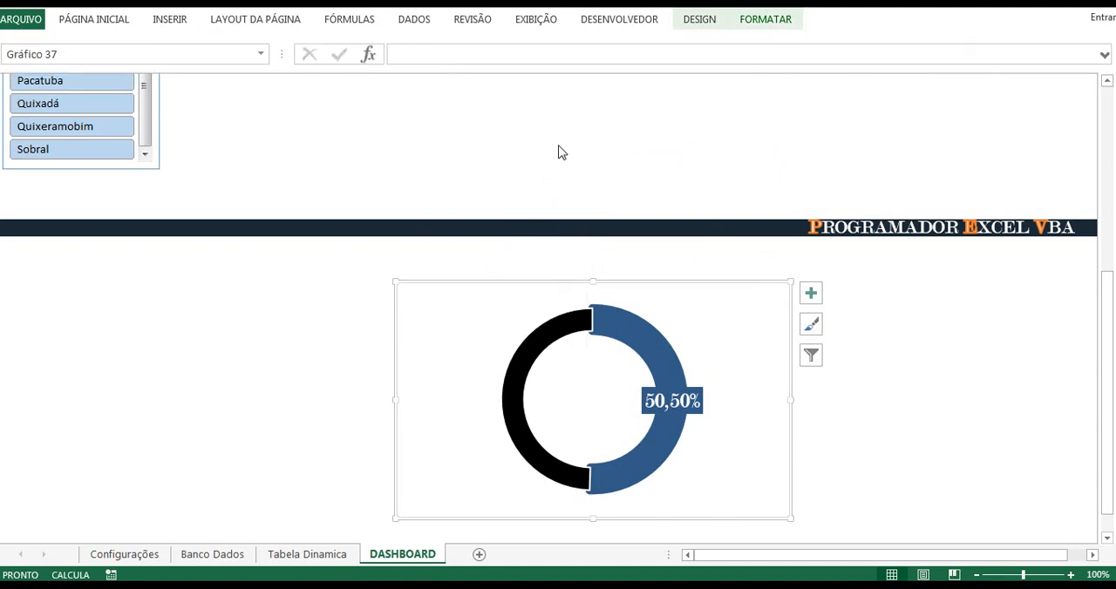
Step: Paste a copy of the doughnut chart into the area below the Alunos Ead and Alunos Presencial headings
{"action": "left_click", "coordinate": [599, 142]}
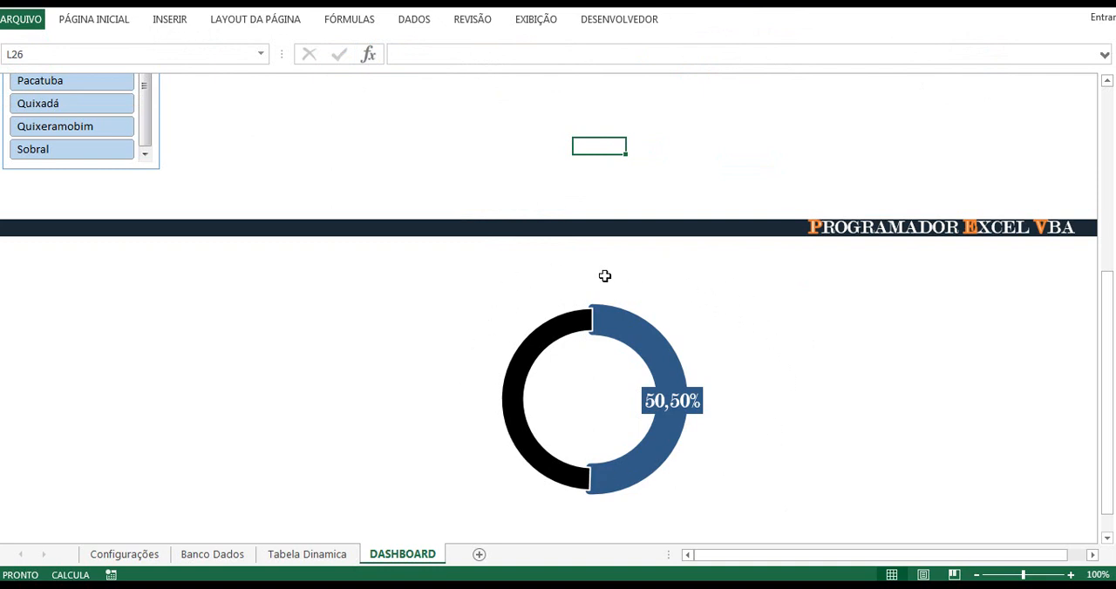
{"action": "scroll", "coordinate": [645, 213], "scroll_direction": "up", "scroll_amount": 4}
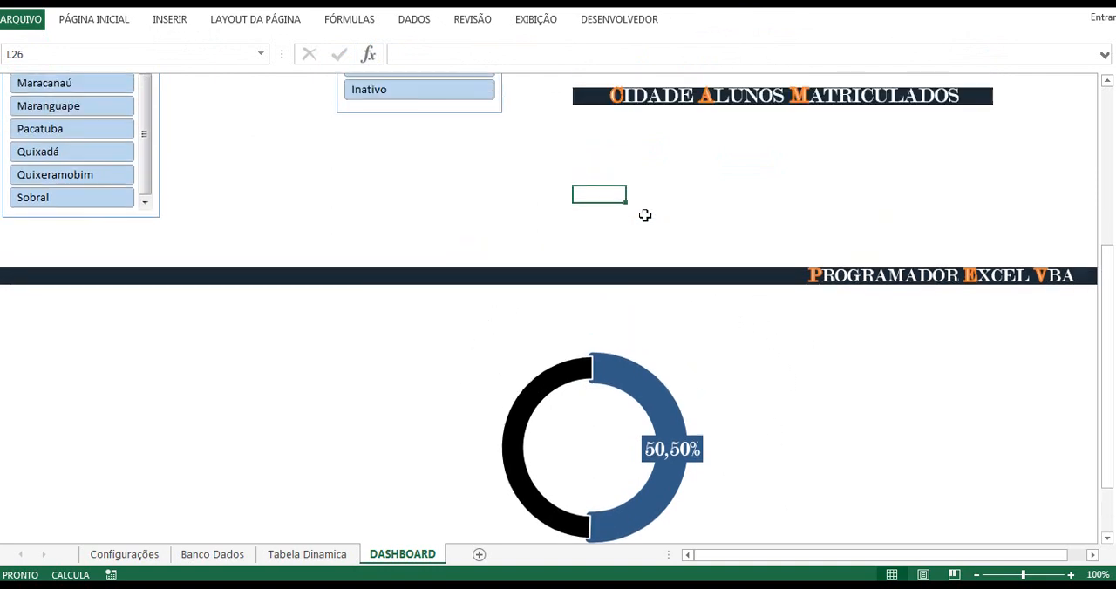
{"action": "scroll", "coordinate": [645, 194], "scroll_direction": "up", "scroll_amount": 1}
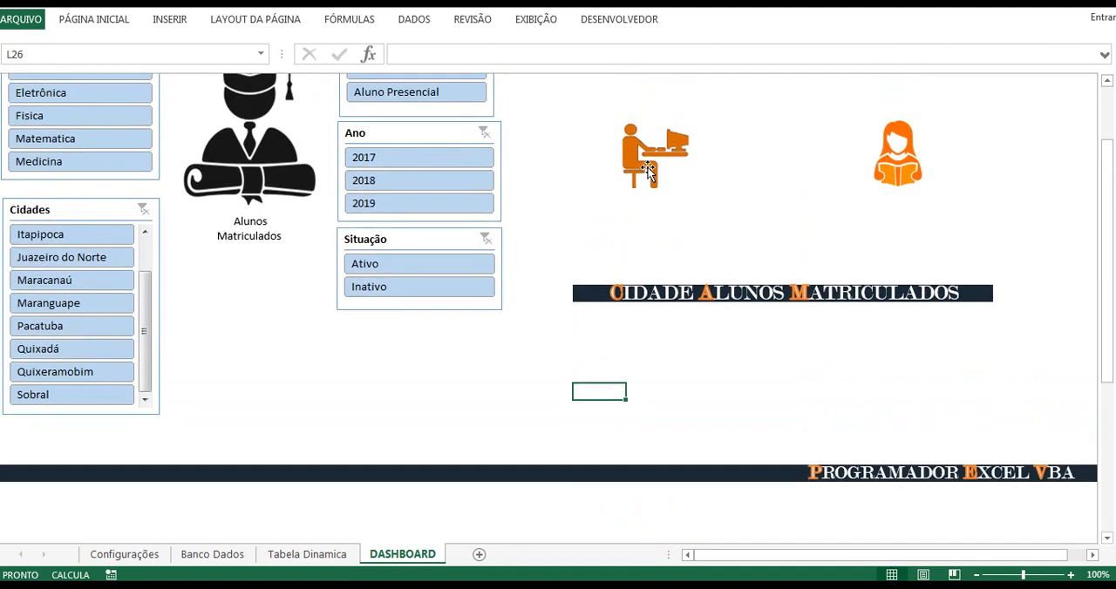
{"action": "scroll", "coordinate": [644, 188], "scroll_direction": "down", "scroll_amount": 5}
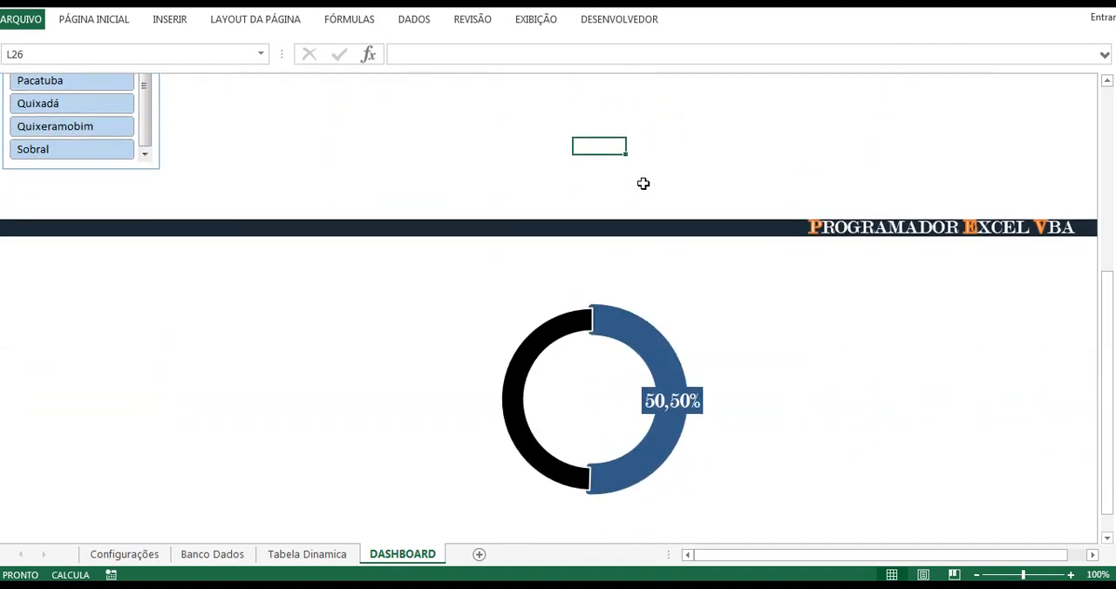
{"action": "left_click", "coordinate": [631, 294]}
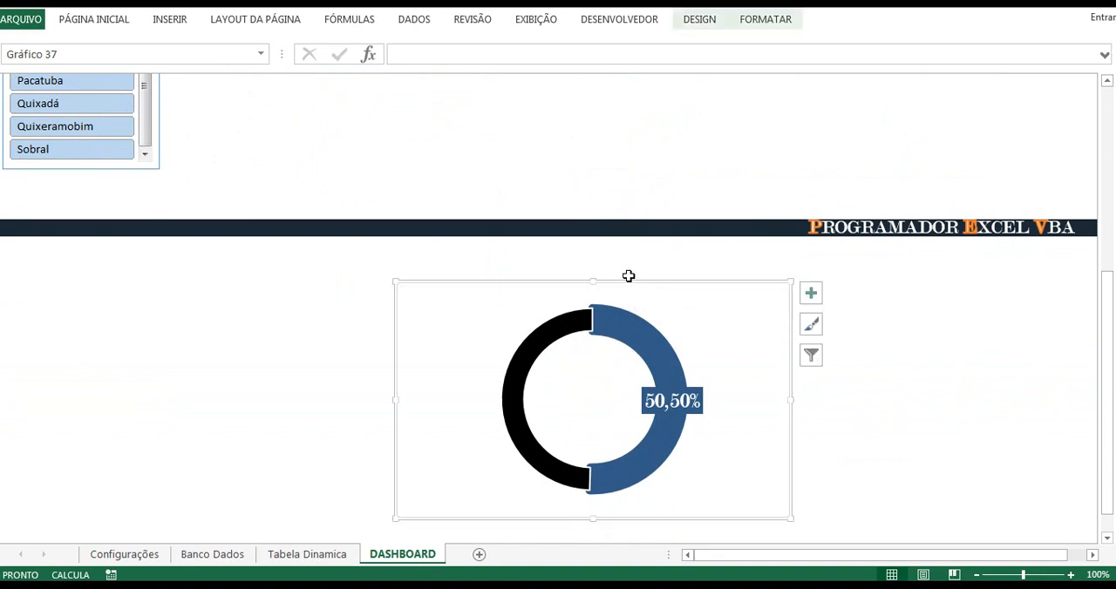
{"action": "scroll", "coordinate": [628, 275], "scroll_direction": "up", "scroll_amount": 5}
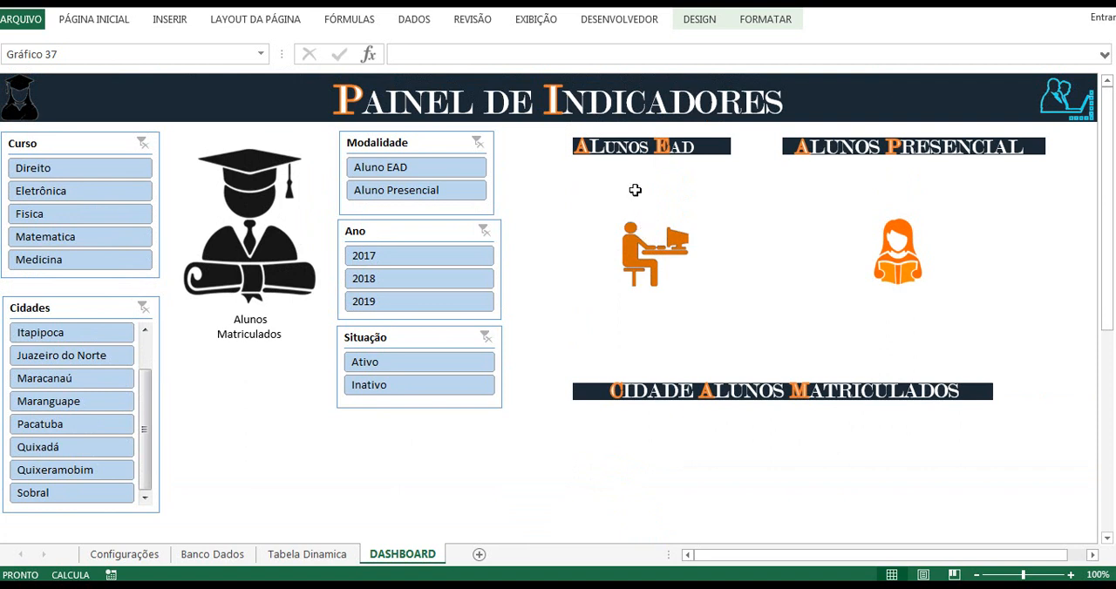
{"action": "left_click", "coordinate": [635, 190]}
{"action": "key", "text": "ctrl+v"}
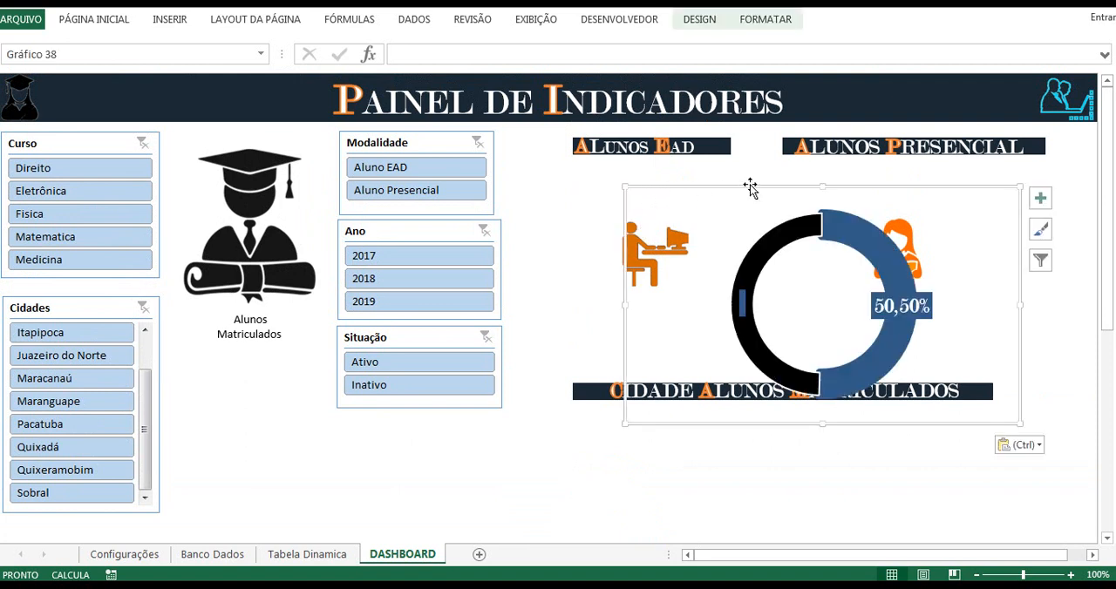
{"action": "left_click_drag", "start_coordinate": [750, 185], "coordinate": [737, 148]}
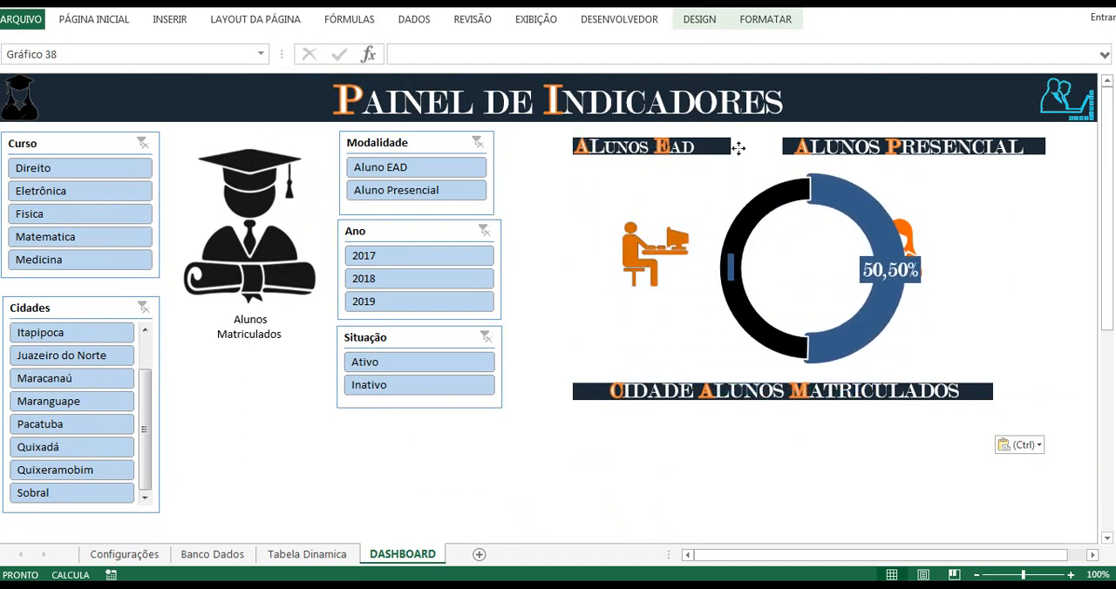
Step: Bring the picture of the student at a computer in front of all other objects
{"action": "left_click", "coordinate": [648, 237]}
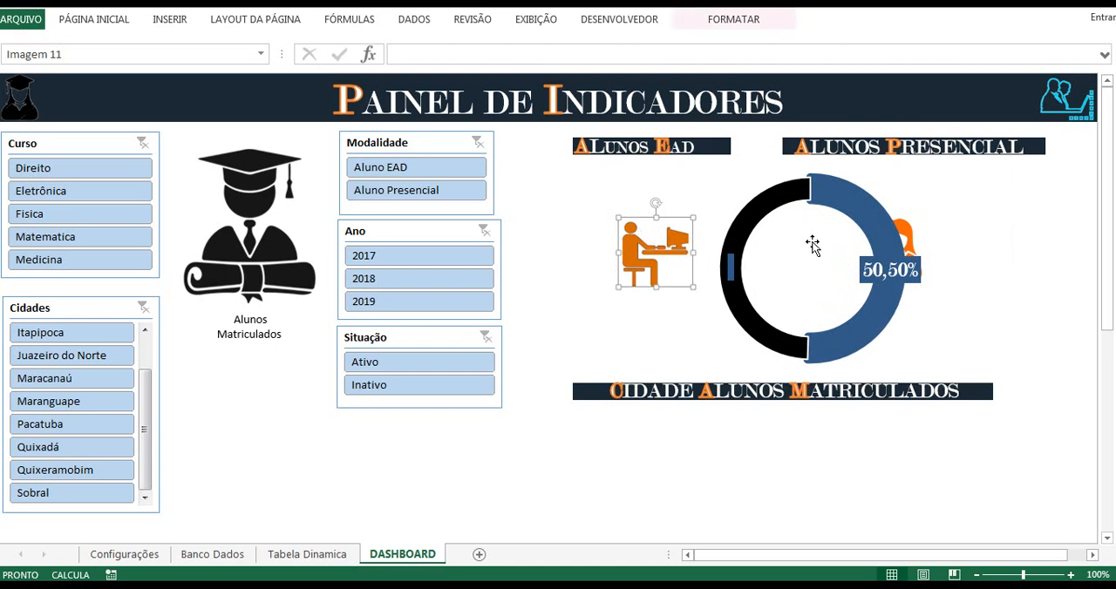
{"action": "right_click", "coordinate": [673, 250]}
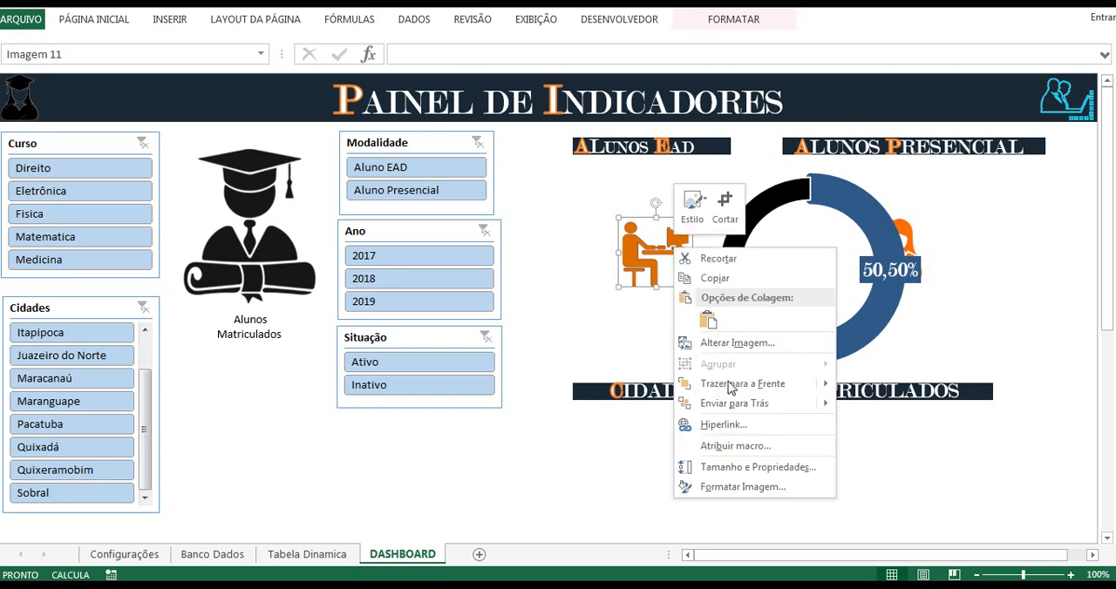
{"action": "mouse_move", "coordinate": [761, 387]}
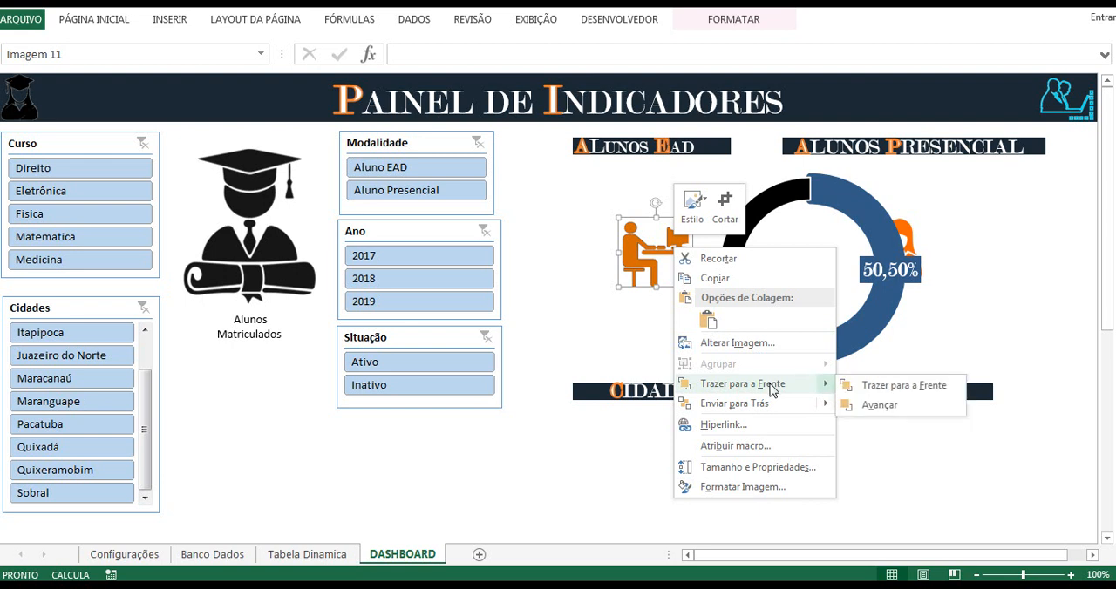
{"action": "left_click", "coordinate": [880, 385]}
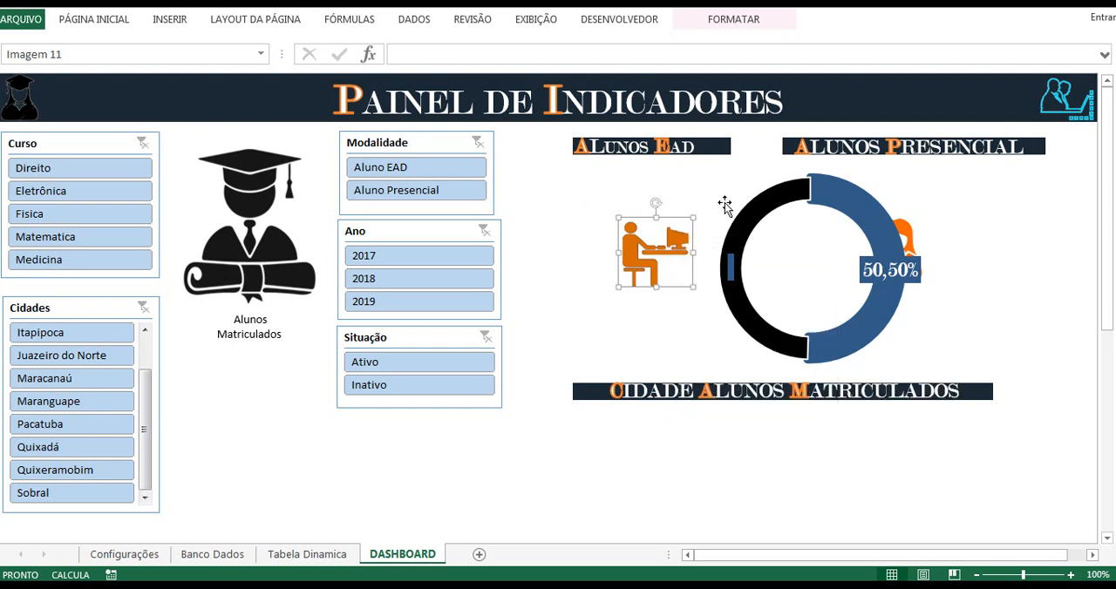
Step: Move the copied doughnut chart under the Alunos Ead heading so its ring surrounds the computer student picture
{"action": "left_click", "coordinate": [798, 248]}
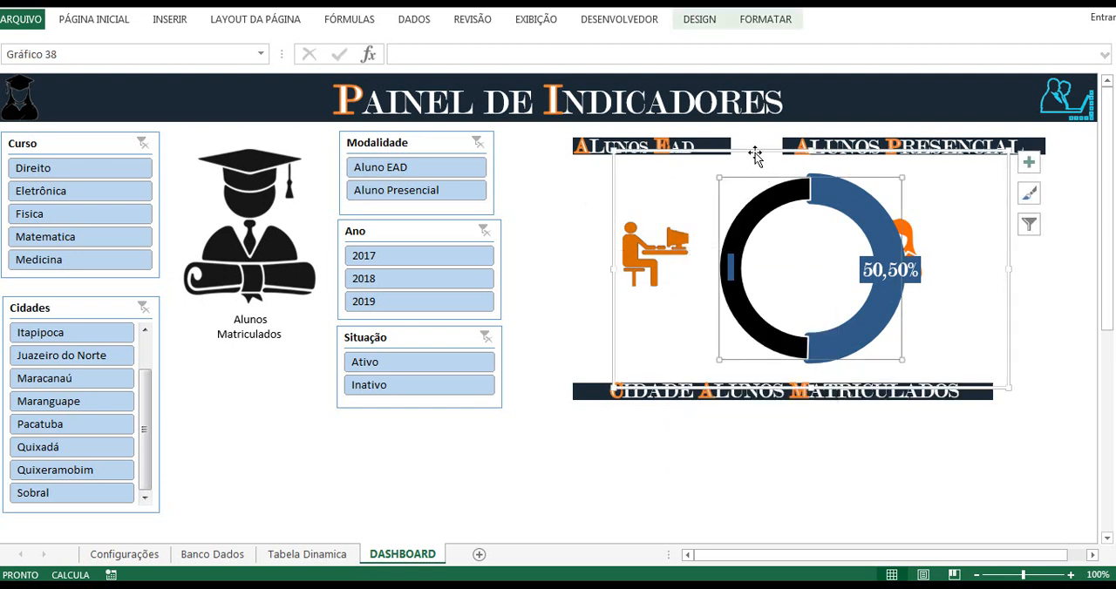
{"action": "left_click_drag", "start_coordinate": [756, 157], "coordinate": [593, 140]}
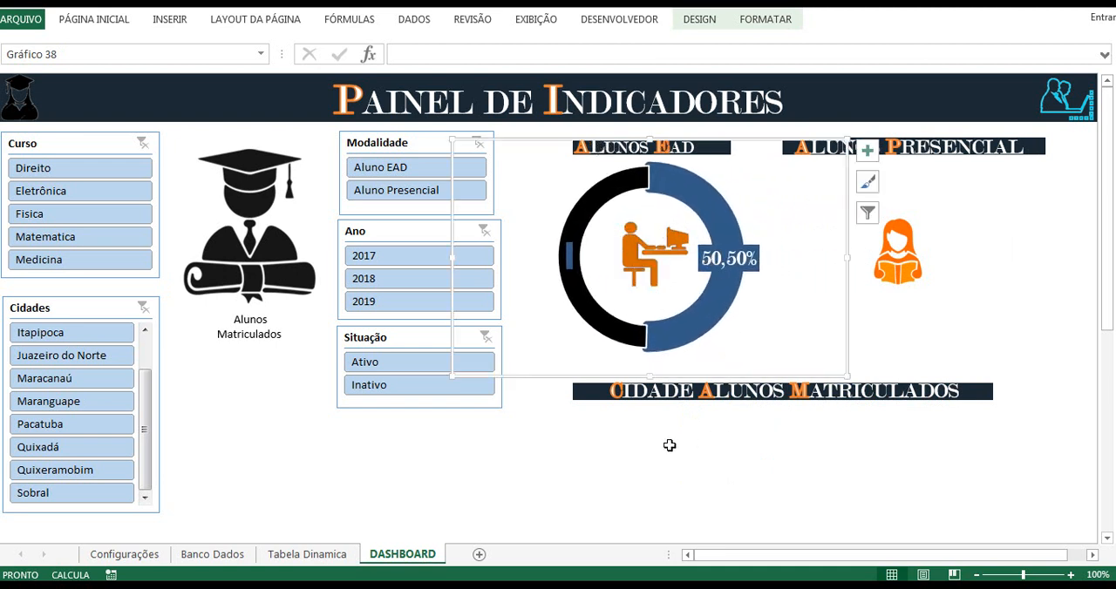
{"action": "left_click", "coordinate": [442, 473]}
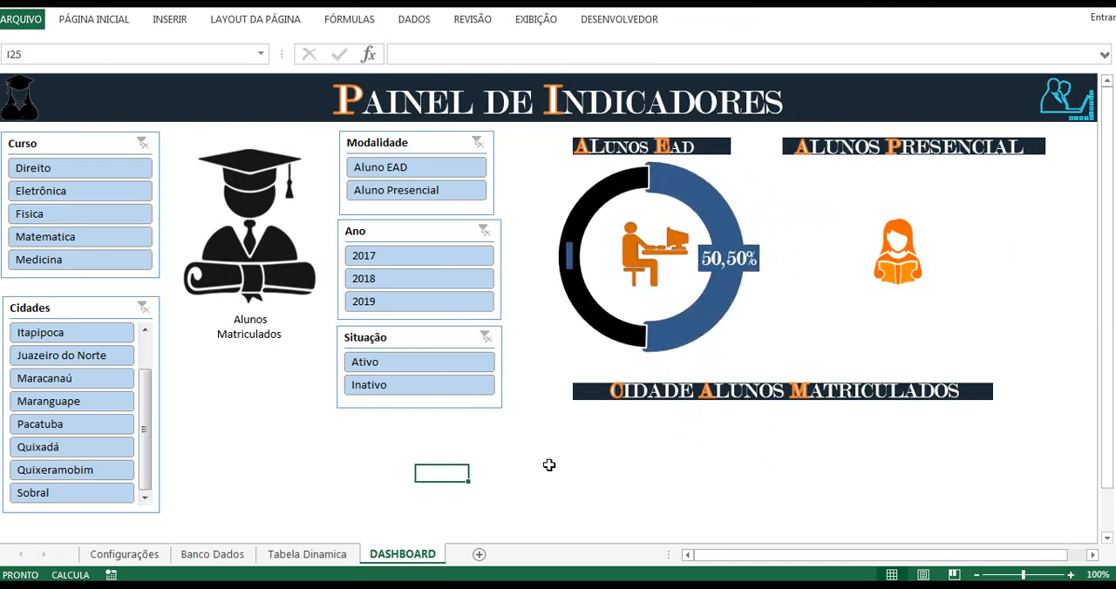
Step: Delete the empty data label on the black segment of the Alunos Ead doughnut
{"action": "left_click", "coordinate": [568, 259]}
{"action": "left_click", "coordinate": [568, 260]}
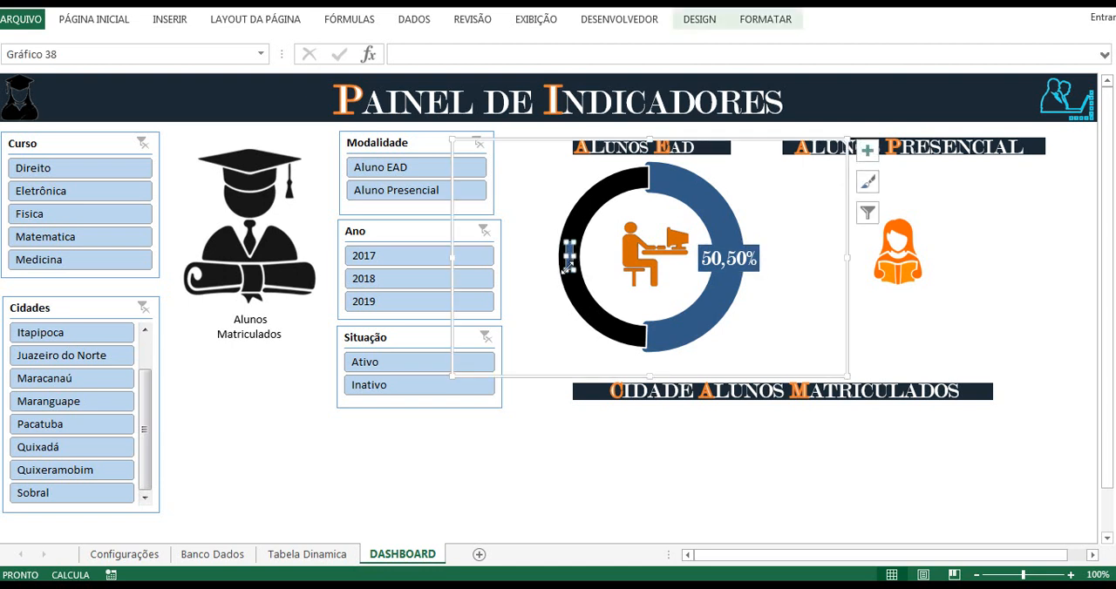
{"action": "key", "text": "Delete"}
{"action": "left_click", "coordinate": [376, 471]}
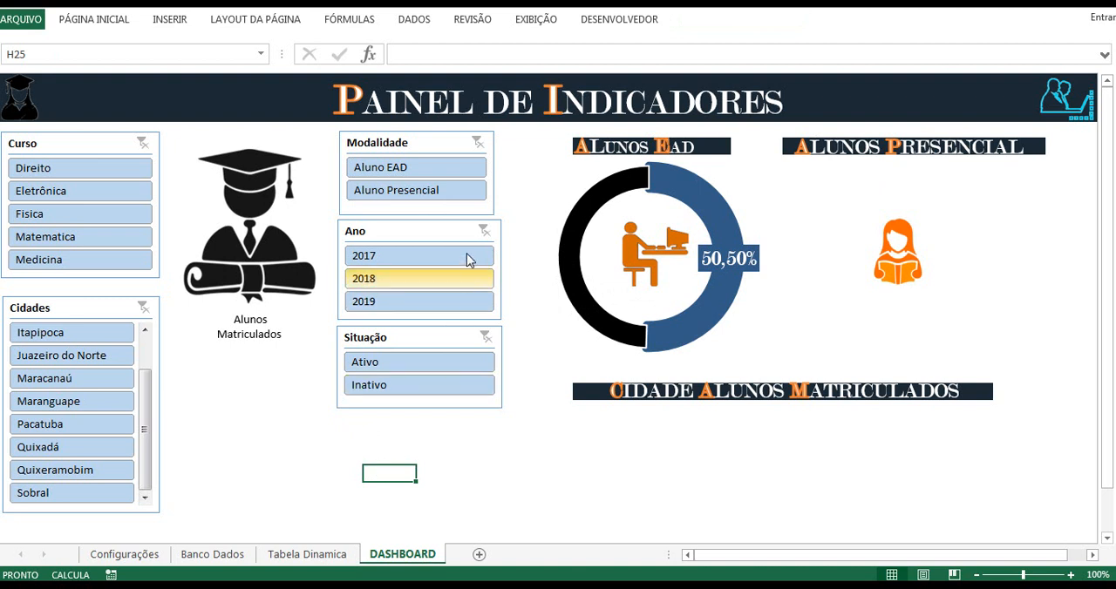
Step: Test the doughnut by filtering the Modalidade slicer to Aluno Presencial and to Aluno EAD
{"action": "left_click", "coordinate": [413, 193]}
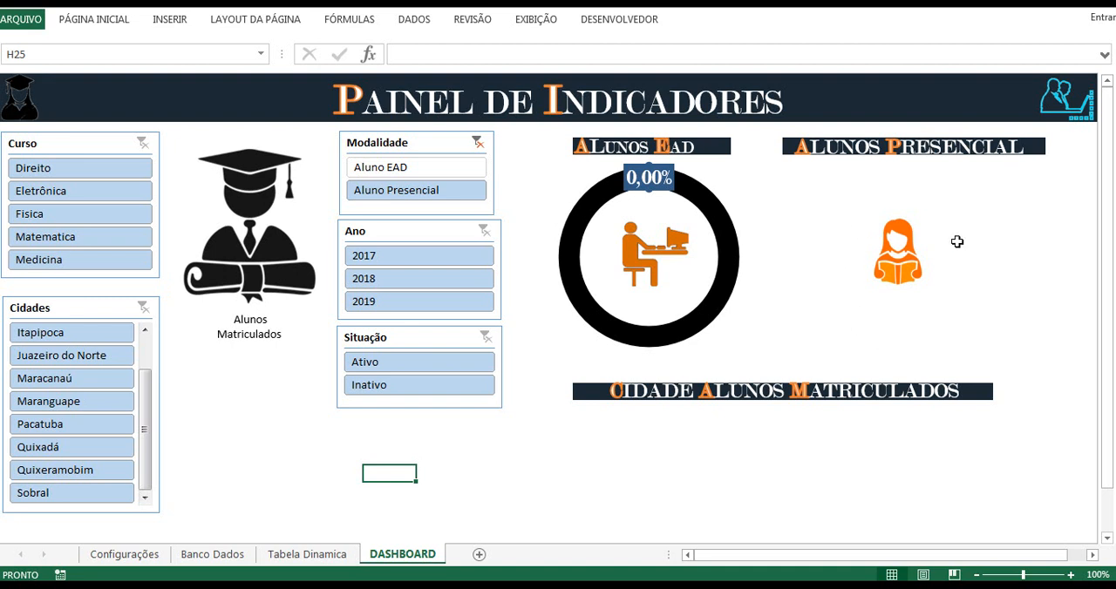
{"action": "left_click", "coordinate": [415, 167]}
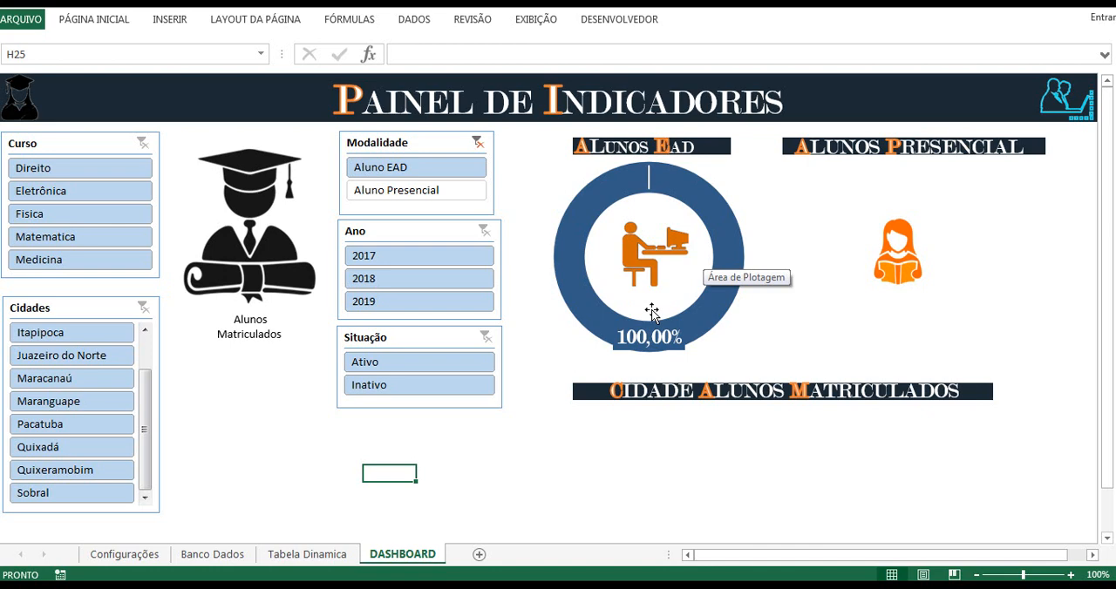
Step: Insert a small text box inside the Alunos Ead doughnut, just below the student picture
{"action": "left_click", "coordinate": [171, 20]}
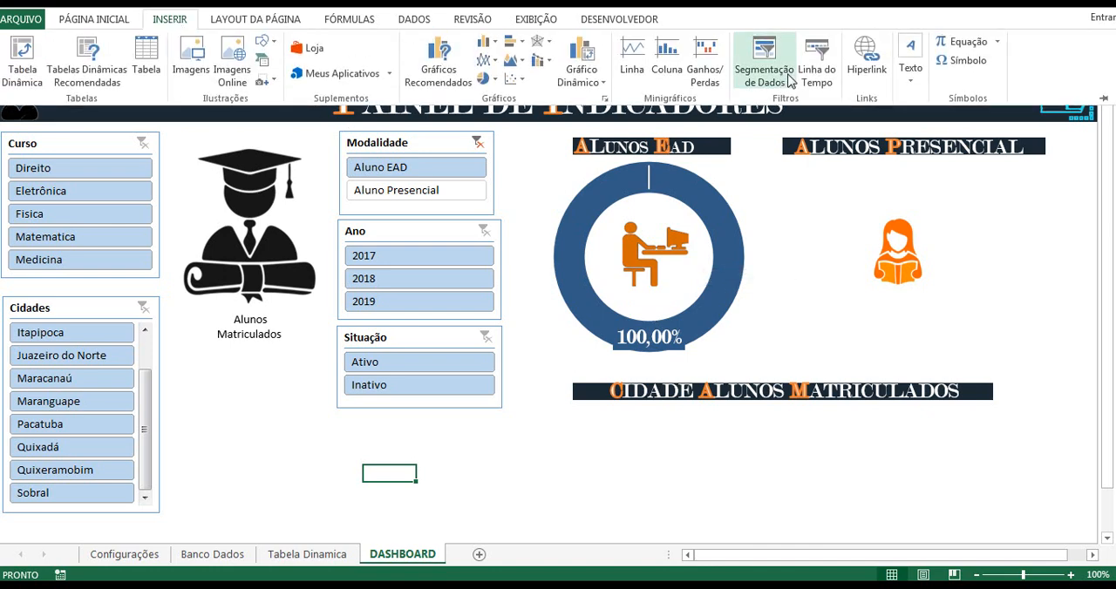
{"action": "left_click", "coordinate": [912, 80]}
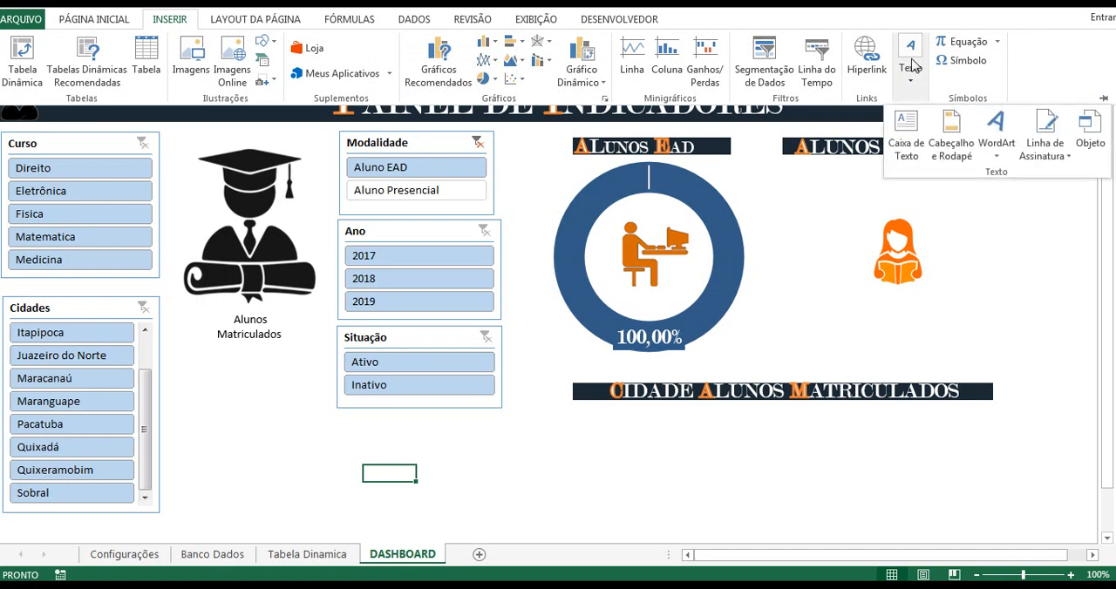
{"action": "left_click", "coordinate": [906, 135]}
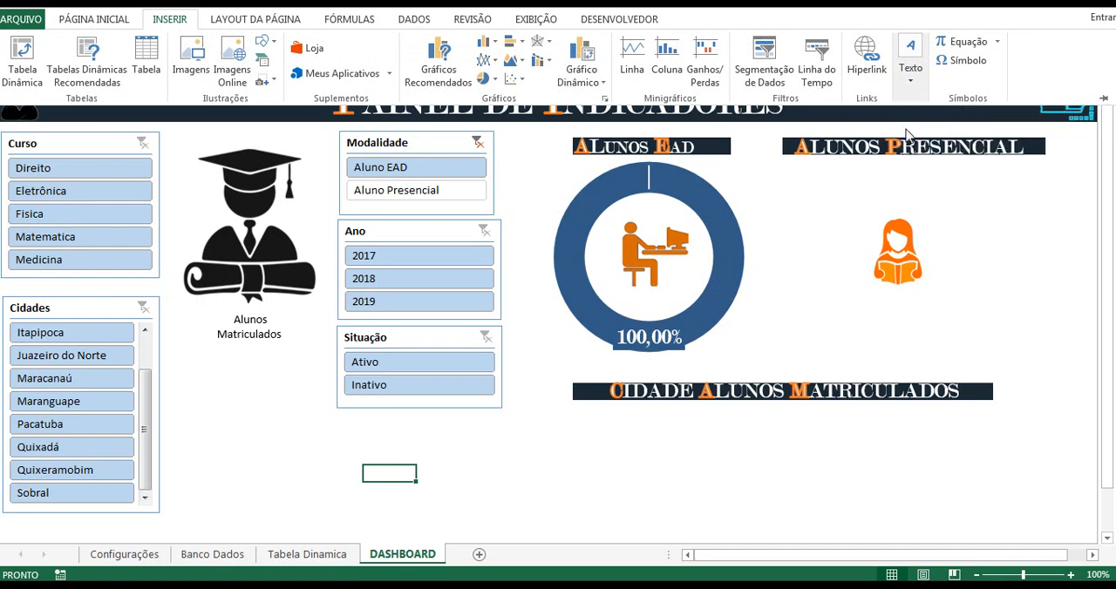
{"action": "left_click_drag", "start_coordinate": [641, 296], "coordinate": [688, 311]}
{"action": "left_click", "coordinate": [687, 302]}
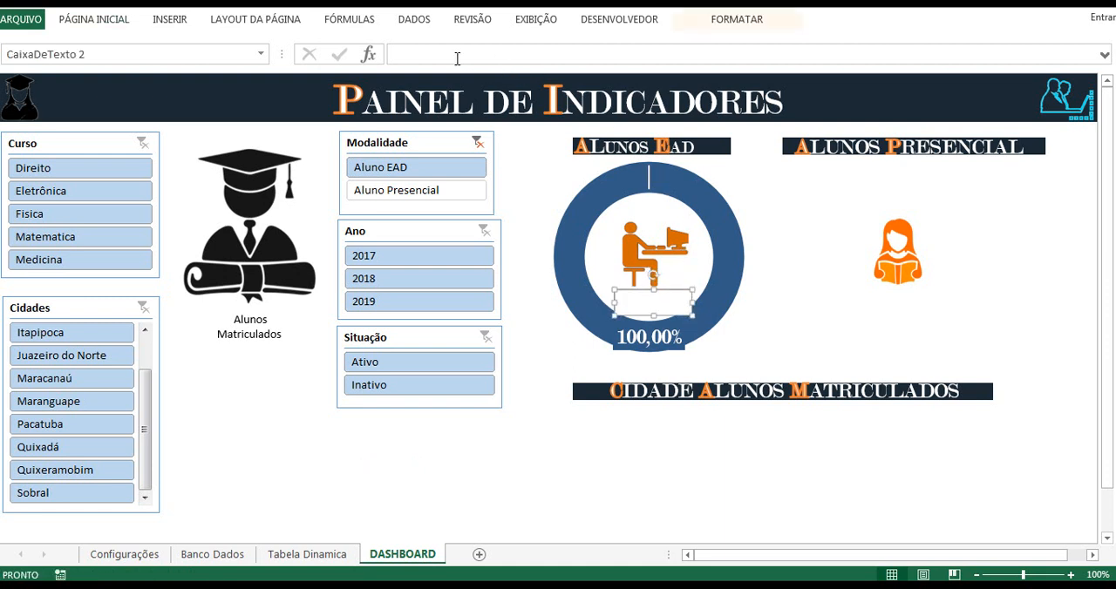
Step: Link the text box to the Aluno EAD total with the formula ='Tabela Dinamica'!B4
{"action": "left_click", "coordinate": [428, 52]}
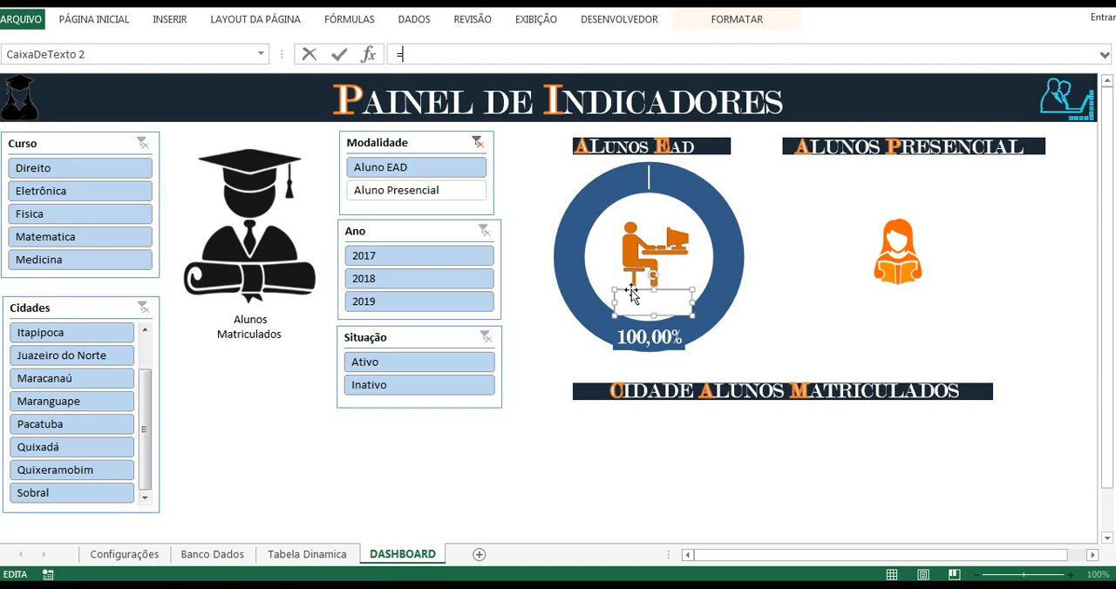
{"action": "left_click", "coordinate": [307, 554]}
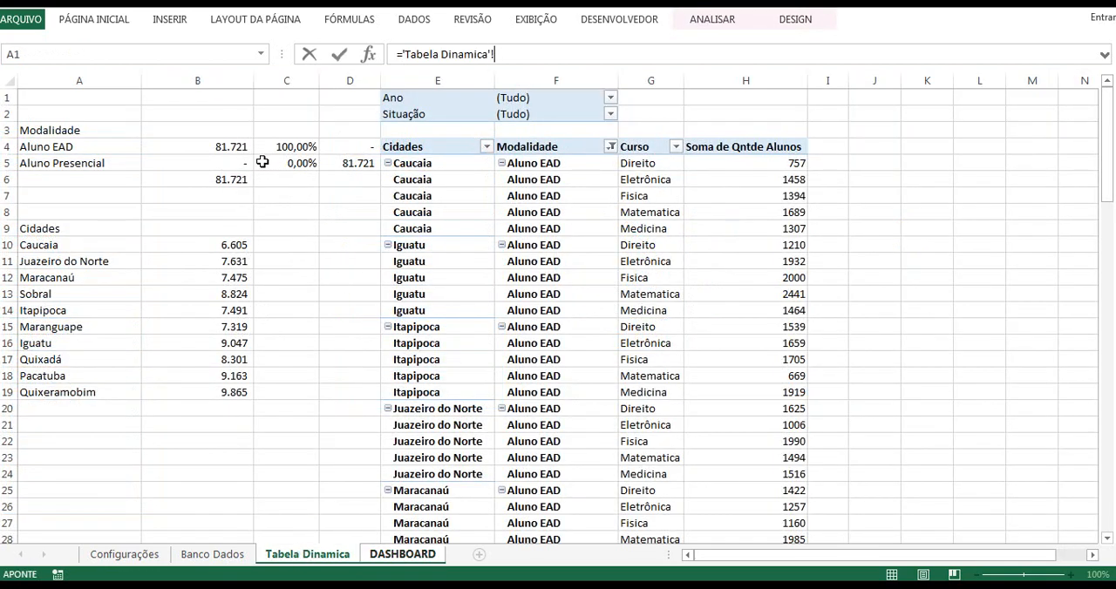
{"action": "left_click", "coordinate": [229, 148]}
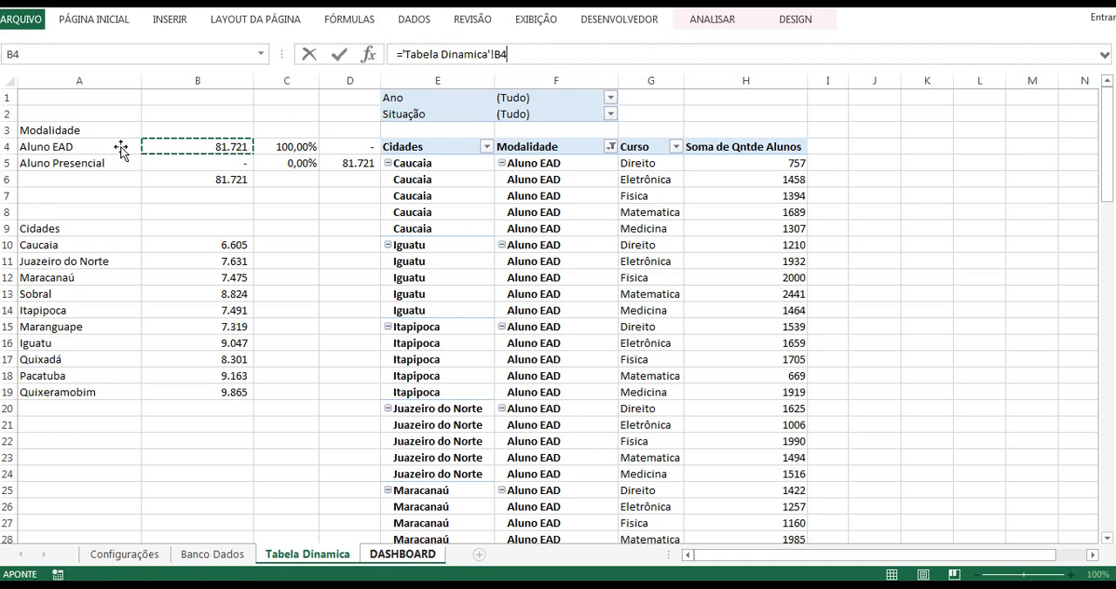
{"action": "key", "text": "Return"}
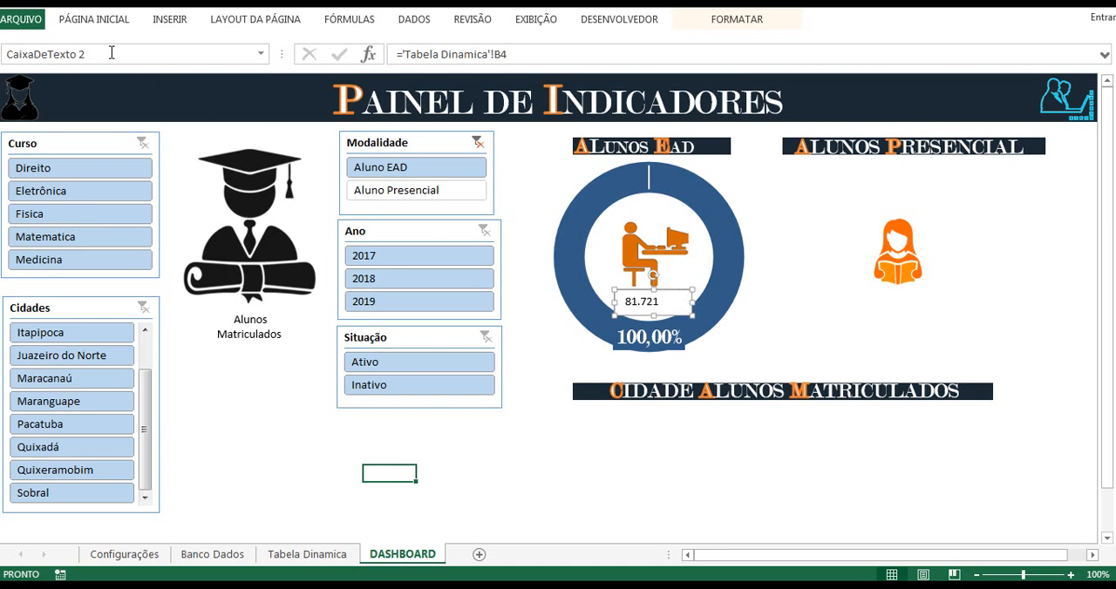
Step: Set the font of the text box inside the Alunos Ead doughnut to Modern No. 20
{"action": "left_click", "coordinate": [97, 20]}
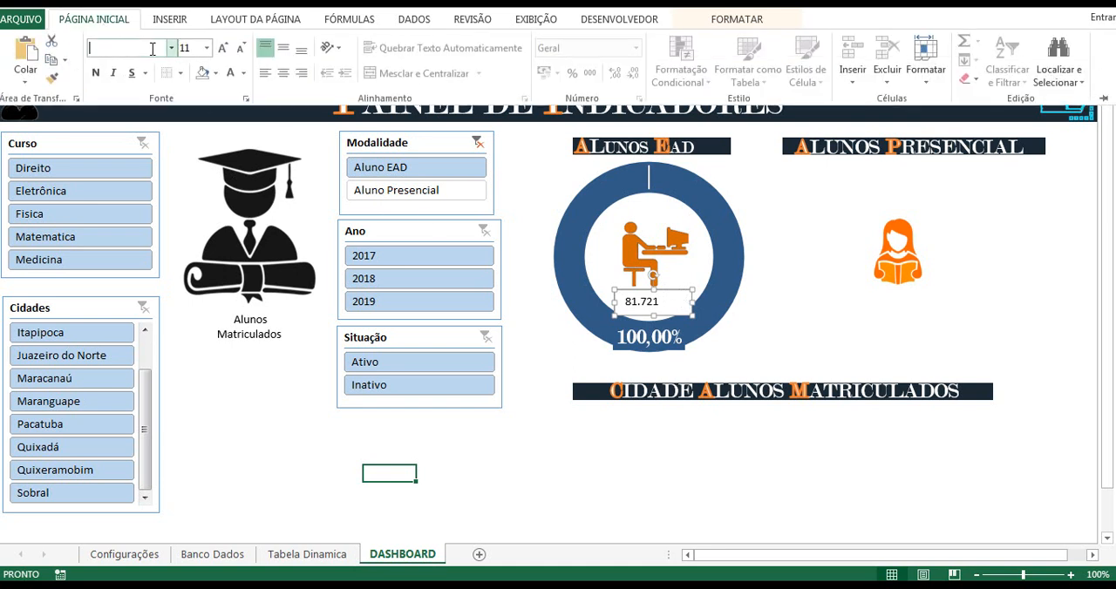
{"action": "left_click", "coordinate": [153, 49]}
{"action": "type", "text": "Modern No. 20"}
{"action": "left_click", "coordinate": [174, 50]}
{"action": "left_click", "coordinate": [680, 291]}
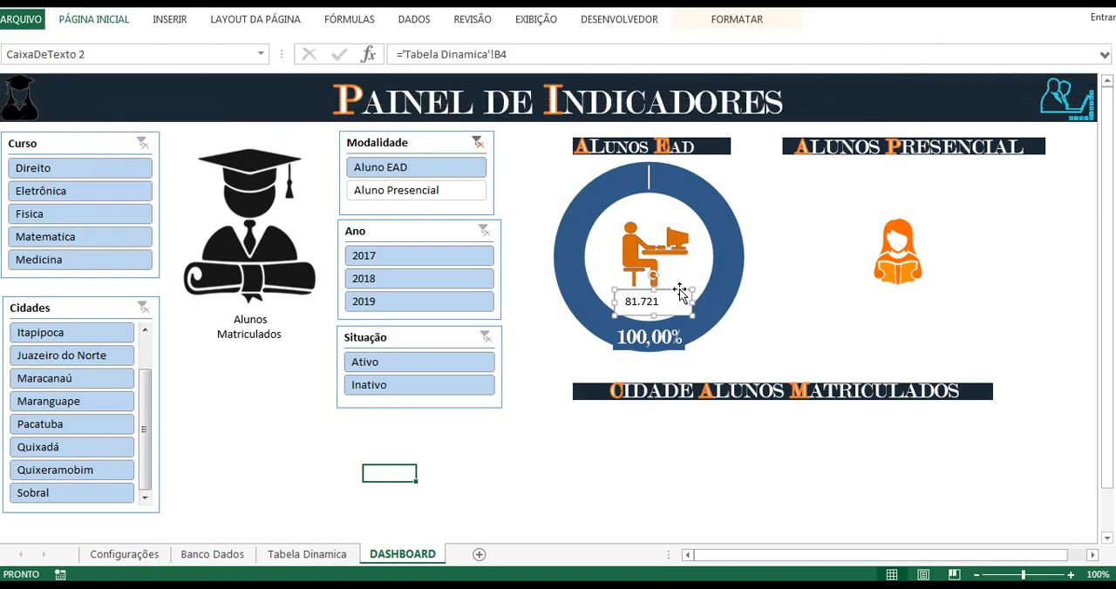
{"action": "left_click", "coordinate": [96, 24]}
{"action": "left_click", "coordinate": [136, 47]}
{"action": "type", "text": "Modern No. 20"}
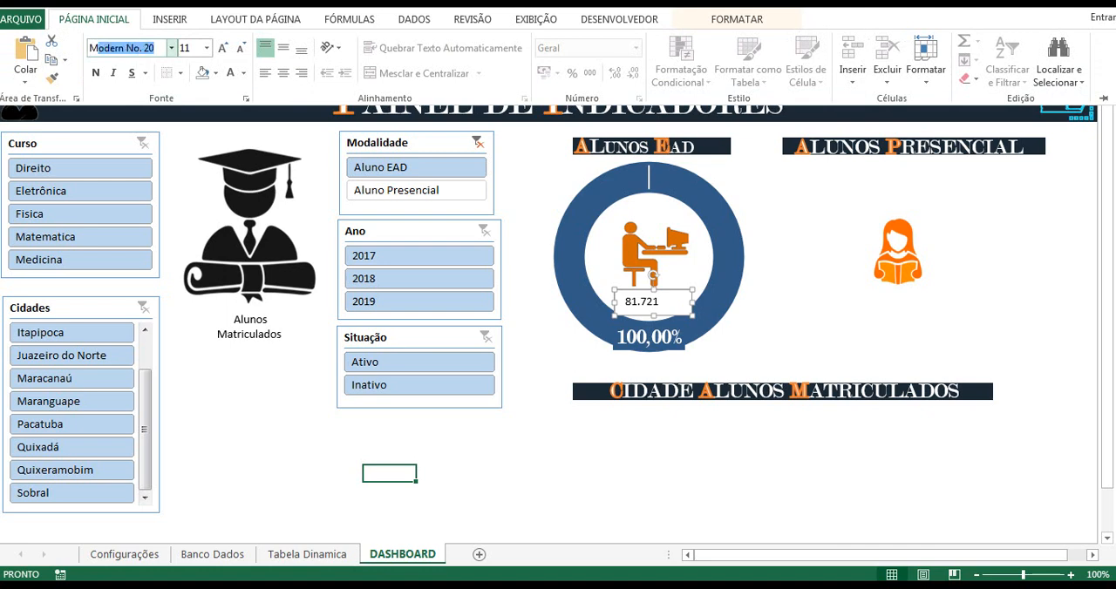
{"action": "key", "text": "Return"}
Step: Increase the text box's font size to 18 and make its text bold
{"action": "left_click", "coordinate": [224, 48]}
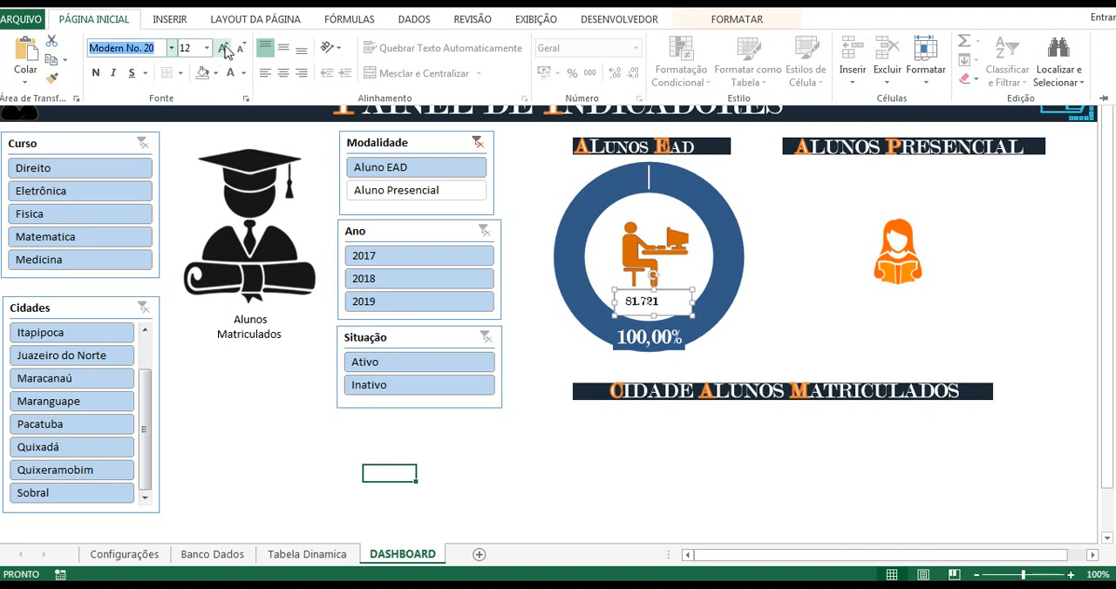
{"action": "left_click", "coordinate": [224, 49]}
{"action": "left_click", "coordinate": [224, 49]}
{"action": "left_click", "coordinate": [224, 49]}
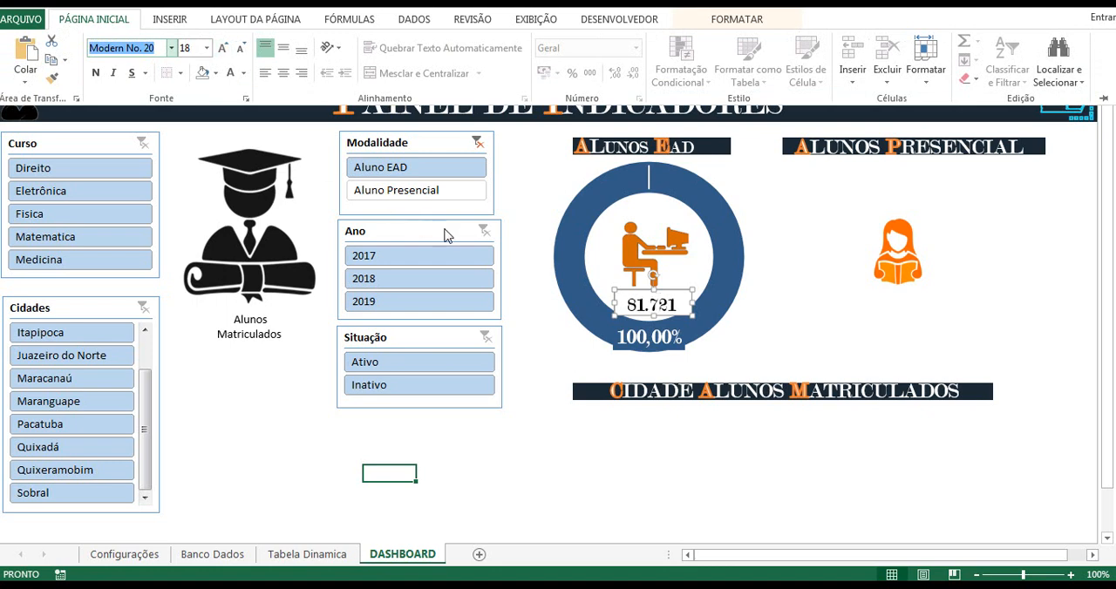
{"action": "left_click", "coordinate": [95, 74]}
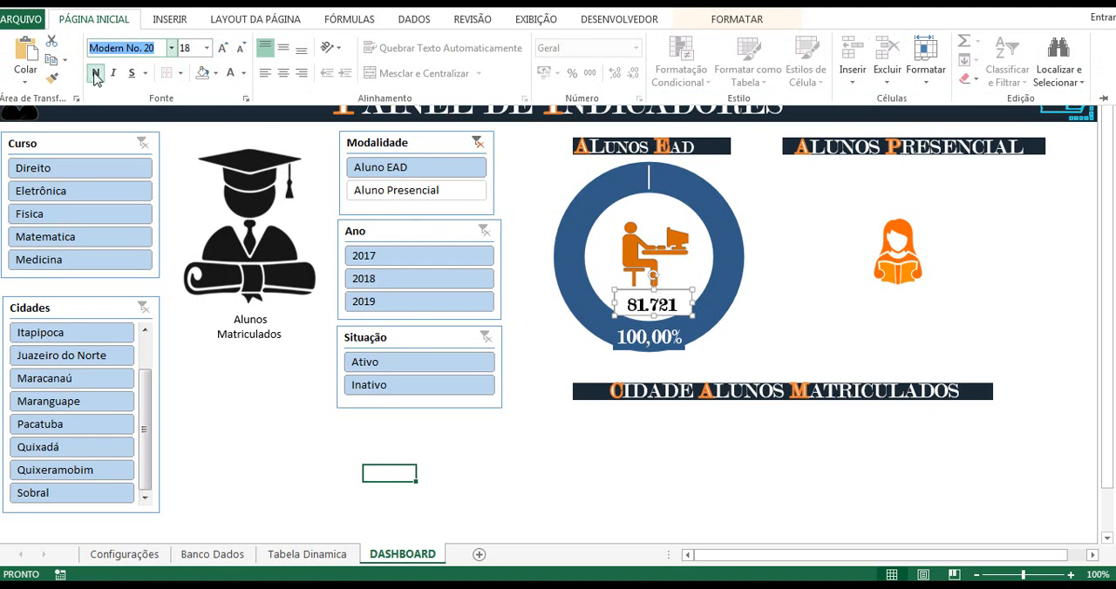
Step: Remove the fill and the outline from the total text box inside the Alunos Ead doughnut
{"action": "left_click", "coordinate": [681, 292]}
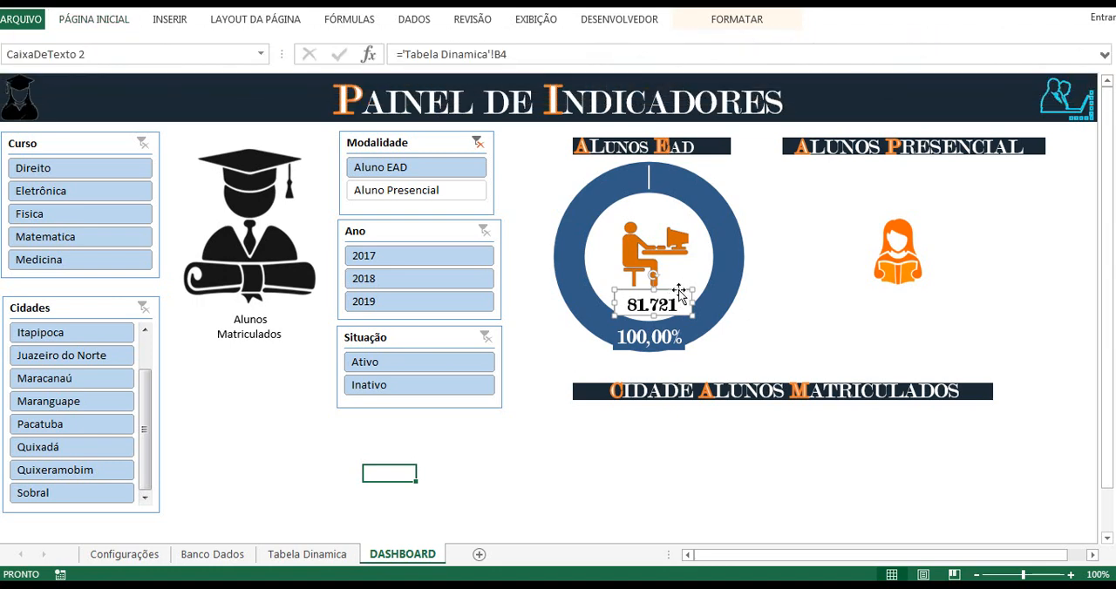
{"action": "right_click", "coordinate": [679, 290]}
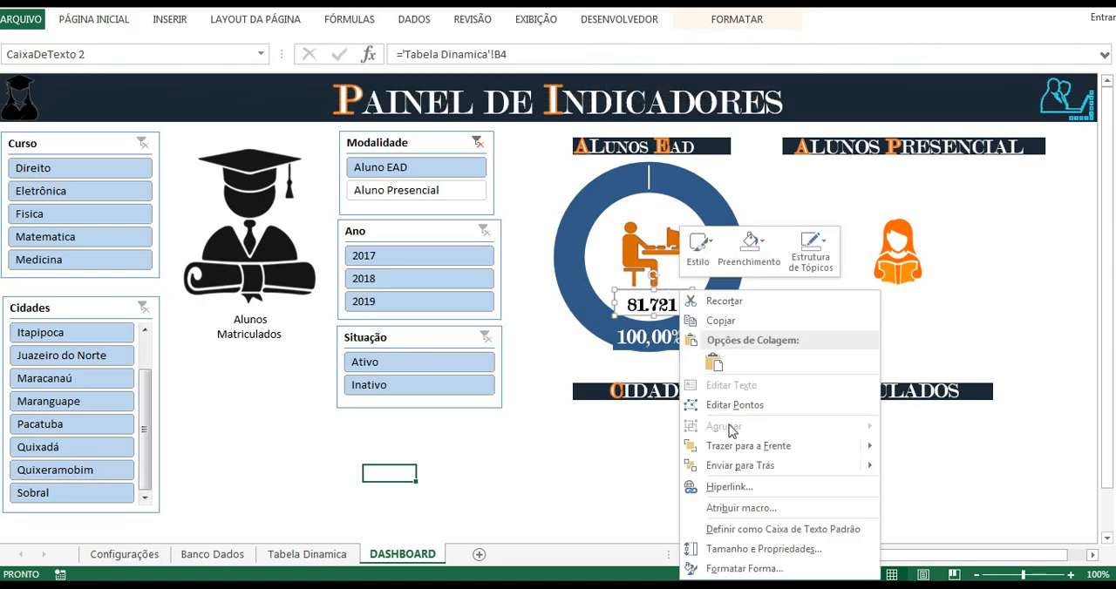
{"action": "left_click", "coordinate": [757, 568]}
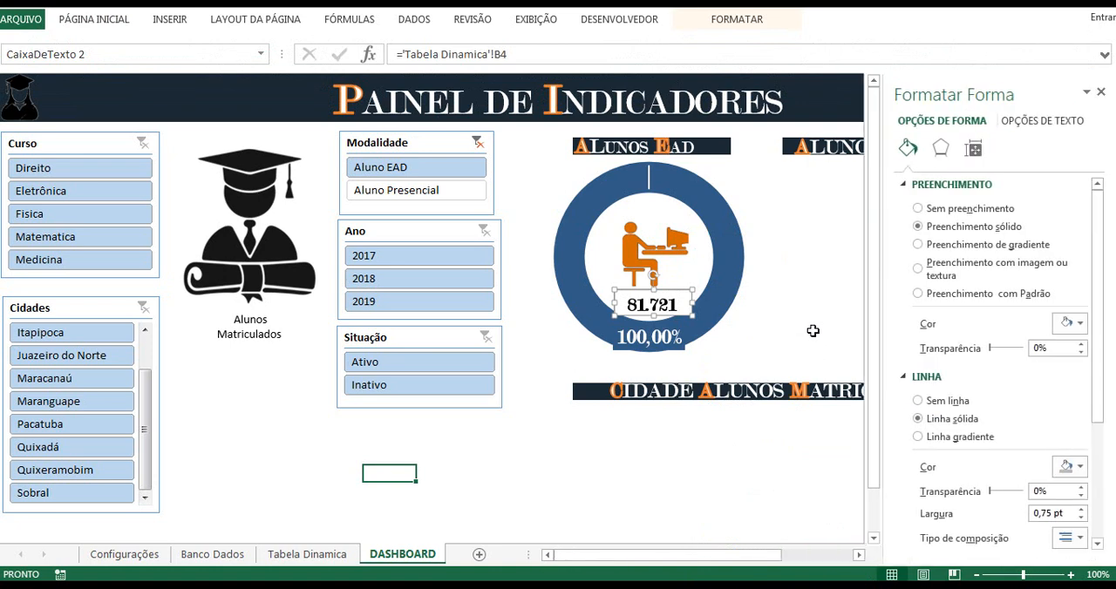
{"action": "left_click", "coordinate": [945, 213]}
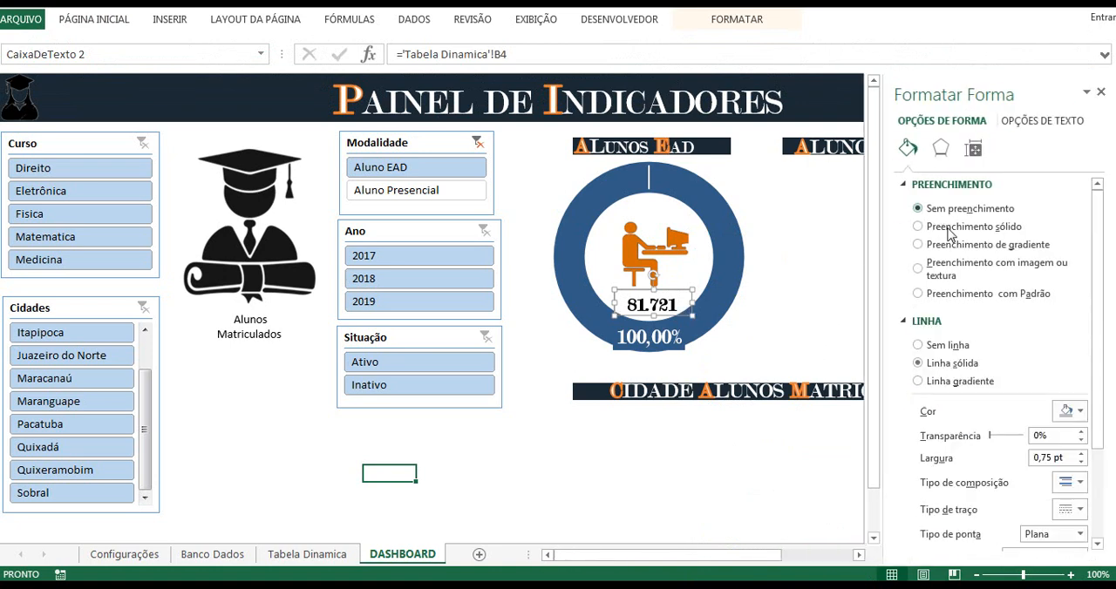
{"action": "left_click", "coordinate": [942, 347]}
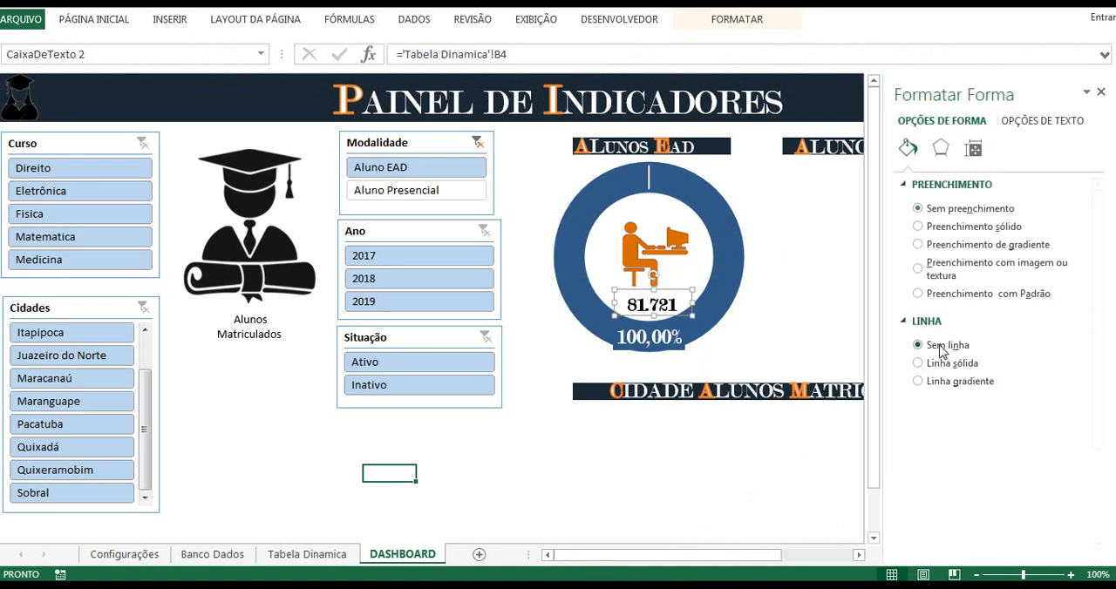
{"action": "left_click", "coordinate": [1101, 93]}
{"action": "left_click", "coordinate": [580, 487]}
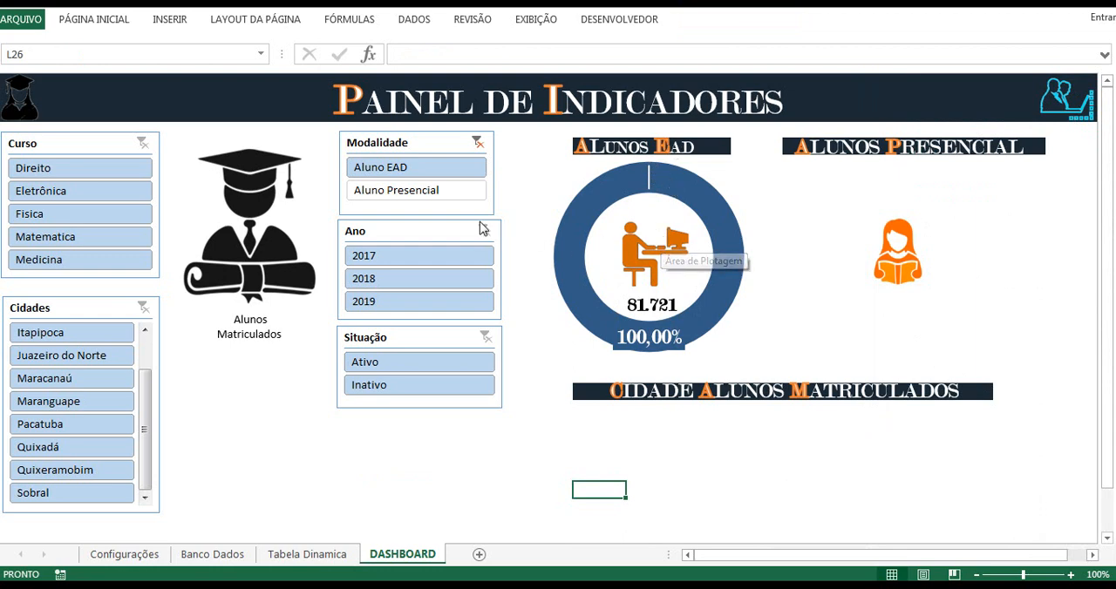
Step: Clear the filter on the Modalidade slicer
{"action": "left_click", "coordinate": [431, 172]}
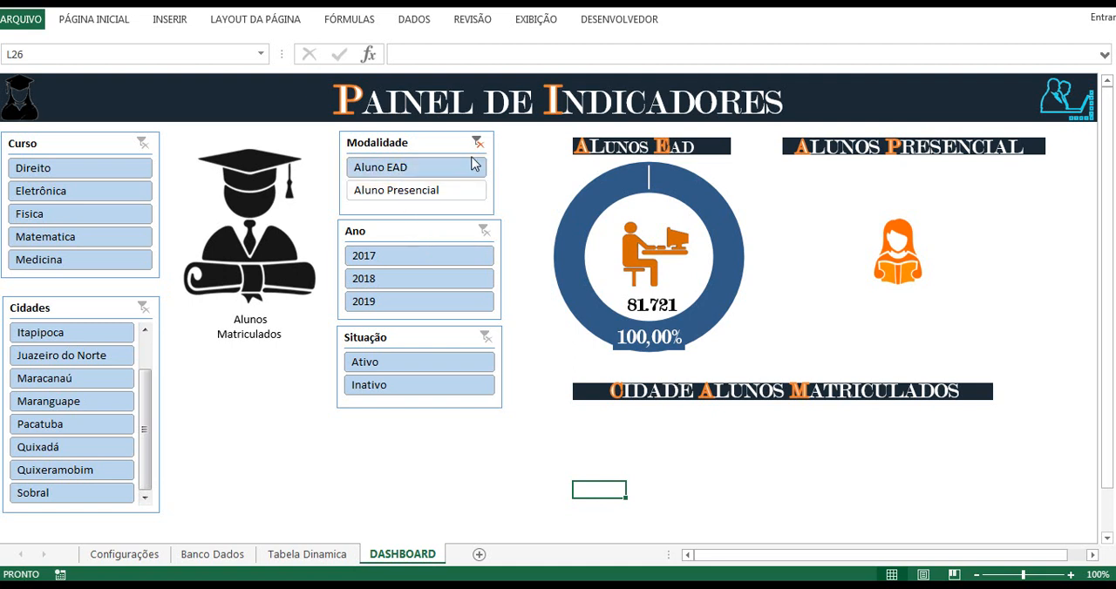
{"action": "left_click", "coordinate": [476, 146]}
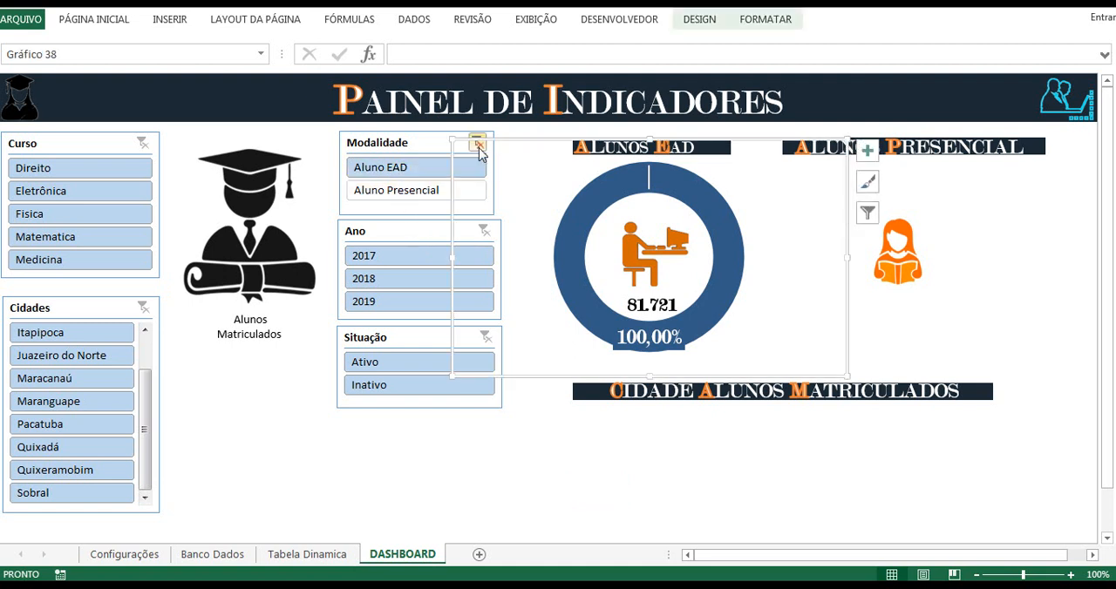
{"action": "left_click", "coordinate": [478, 143]}
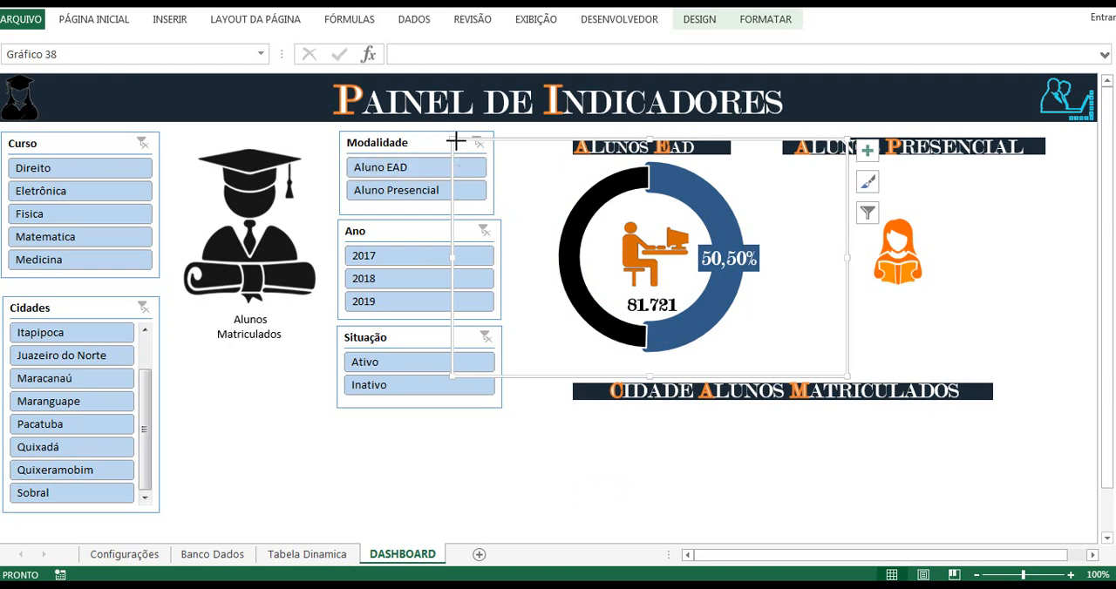
Step: Narrow the Alunos Ead chart frame from both sides so it clears the slicers and sits around the student picture
{"action": "left_click_drag", "start_coordinate": [455, 141], "coordinate": [536, 140]}
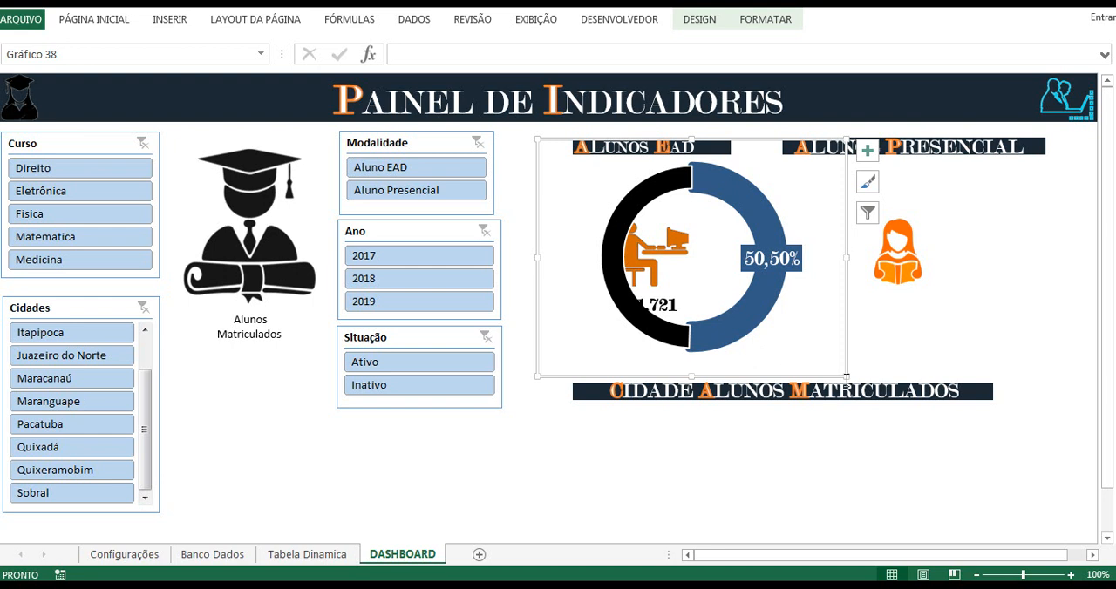
{"action": "left_click_drag", "start_coordinate": [844, 376], "coordinate": [781, 378]}
{"action": "left_click", "coordinate": [771, 490]}
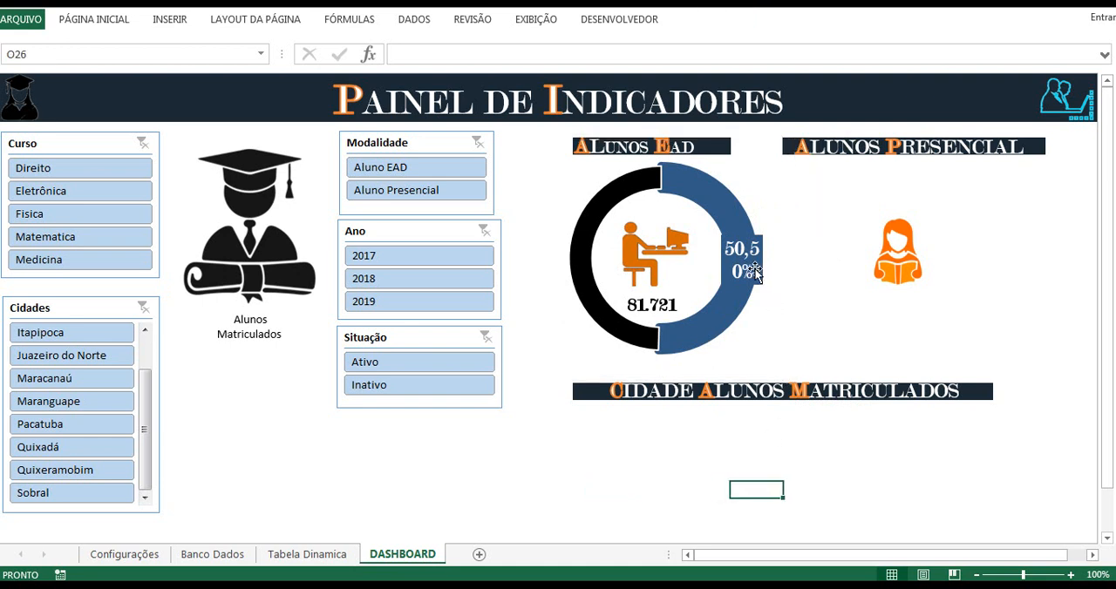
Step: Widen the percentage data label on the Alunos Ead doughnut so its text fits on one line
{"action": "left_click", "coordinate": [755, 286]}
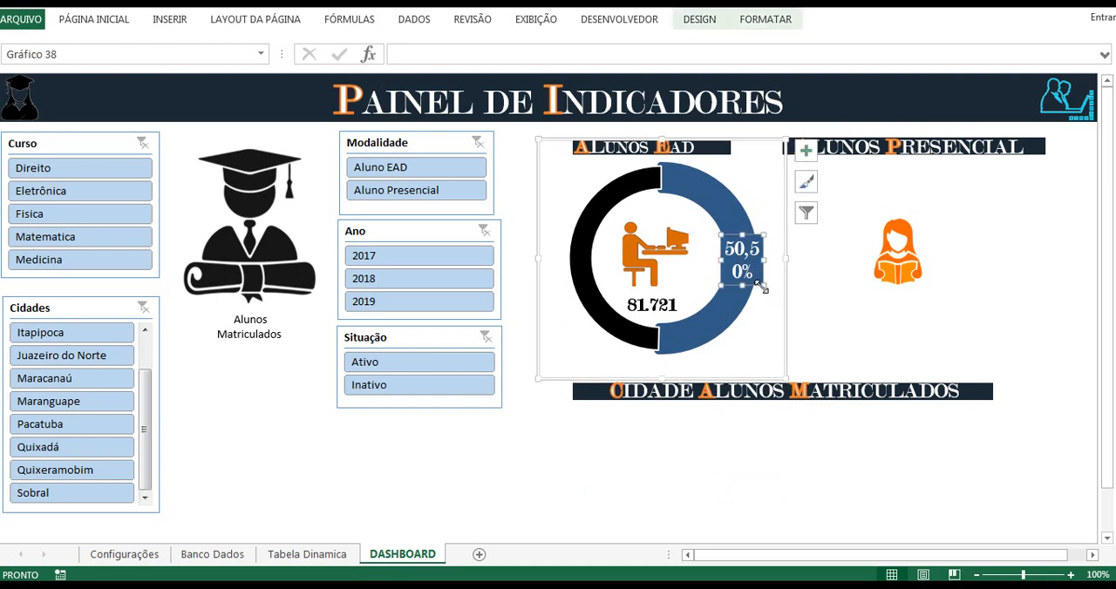
{"action": "left_click_drag", "start_coordinate": [761, 287], "coordinate": [779, 259]}
{"action": "left_click", "coordinate": [793, 453]}
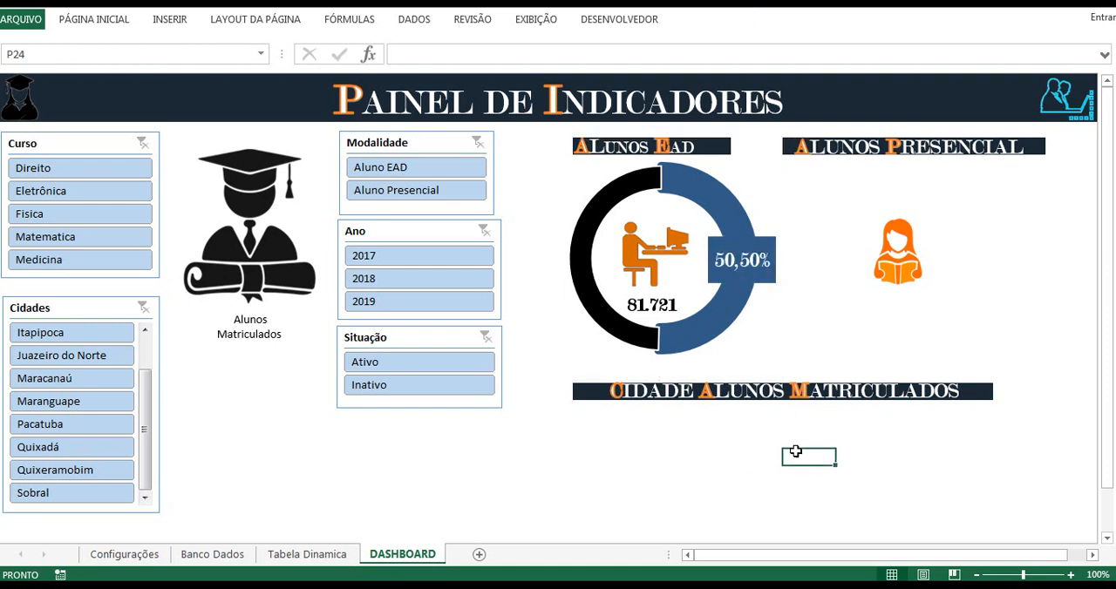
{"action": "left_click", "coordinate": [770, 274]}
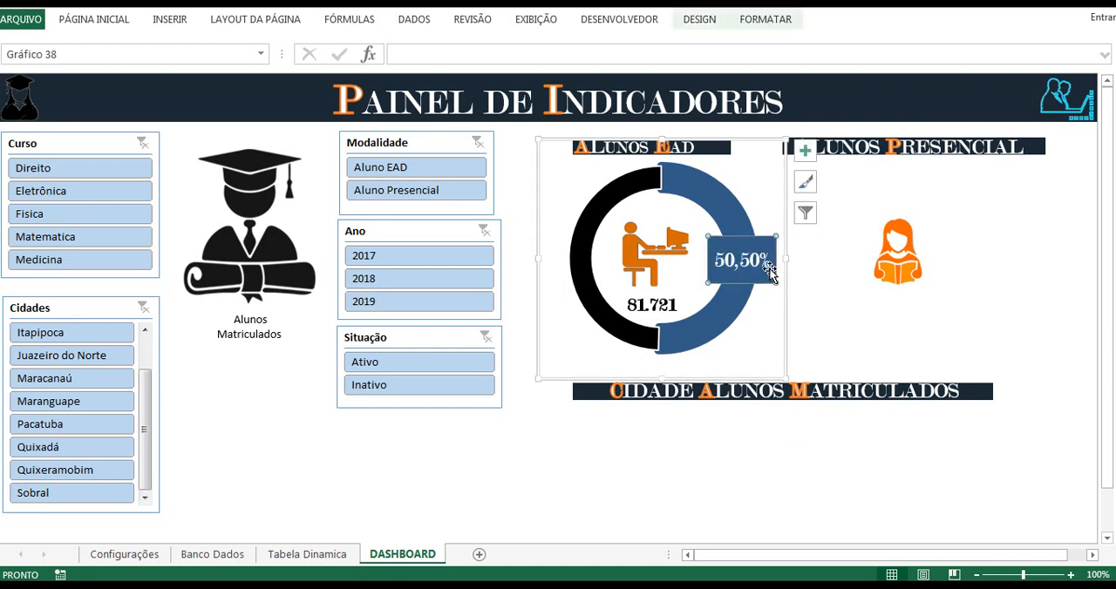
{"action": "left_click", "coordinate": [724, 476]}
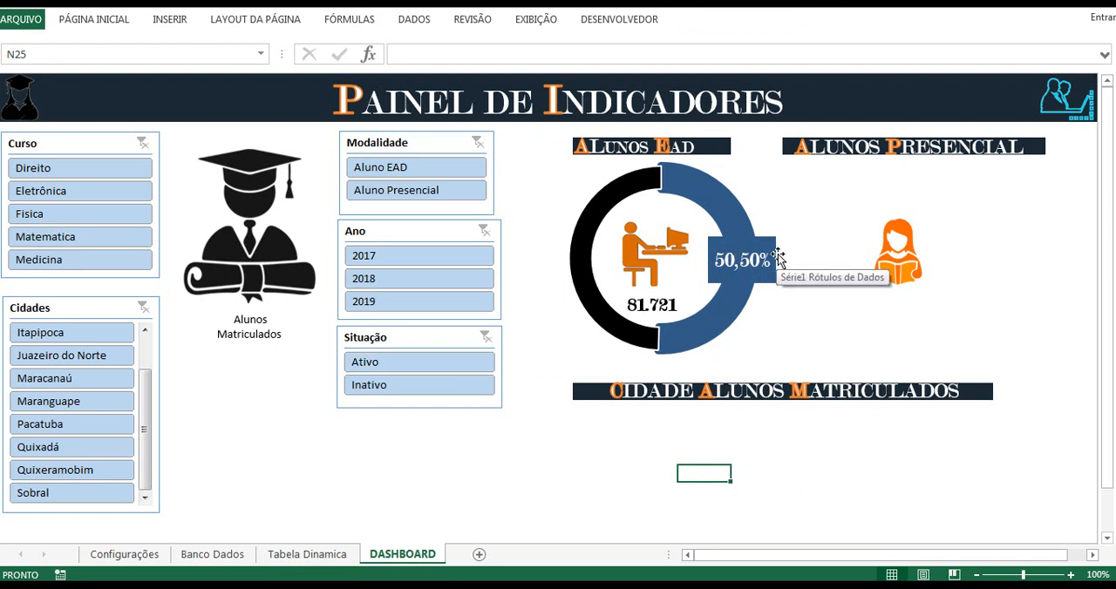
{"action": "left_click", "coordinate": [752, 268]}
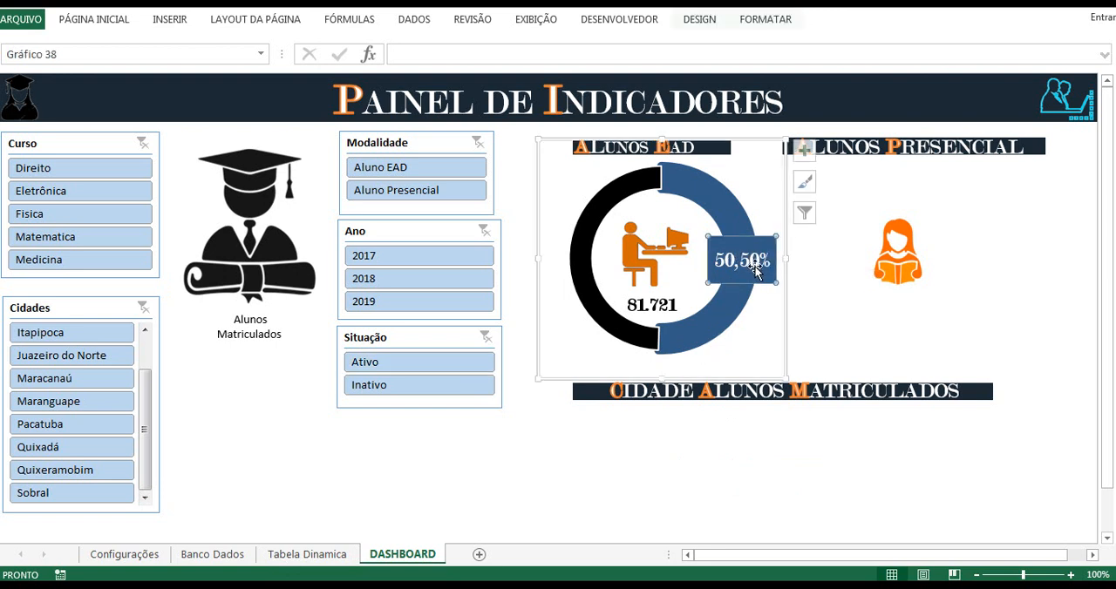
{"action": "left_click", "coordinate": [662, 481]}
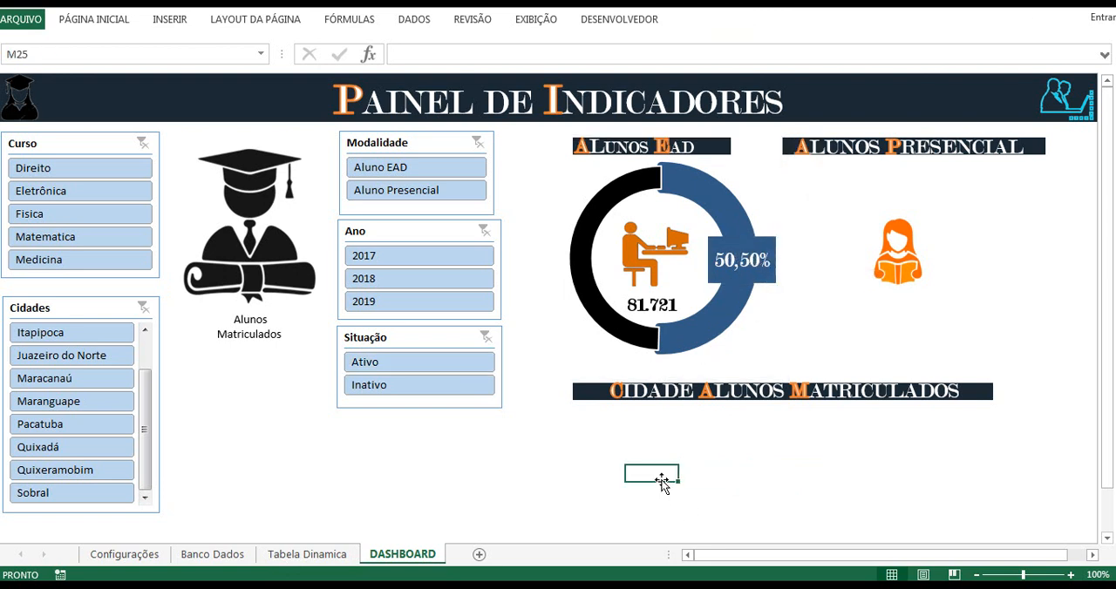
Step: Copy the Alunos Ead doughnut chart and paste the duplicate below the Cidade Alunos Matriculados heading
{"action": "left_click", "coordinate": [632, 191]}
{"action": "left_click", "coordinate": [555, 146]}
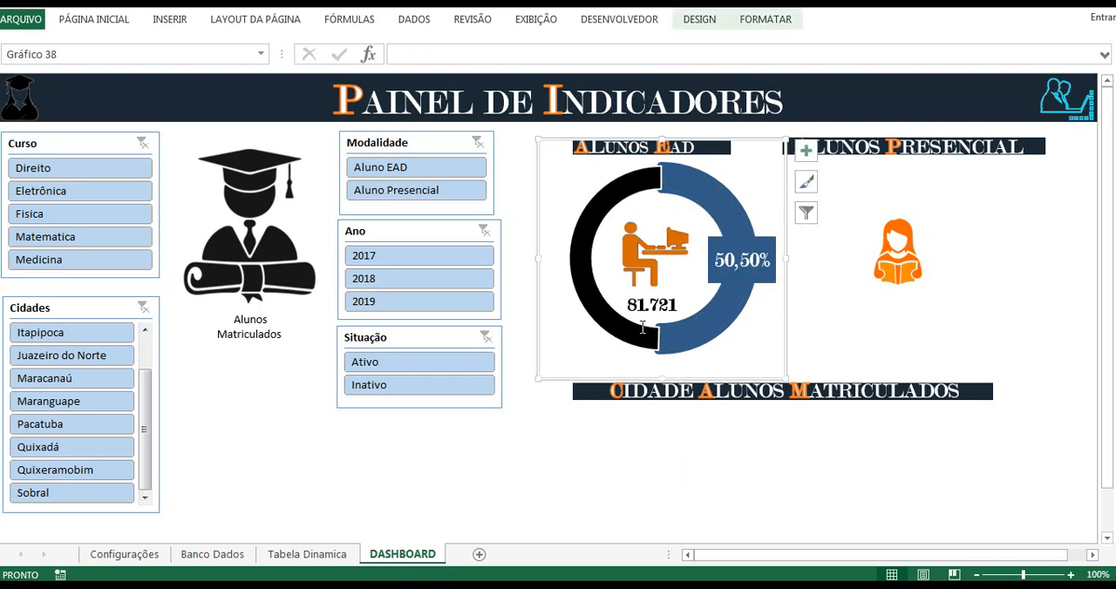
{"action": "left_click", "coordinate": [740, 458]}
{"action": "key", "text": "ctrl+v"}
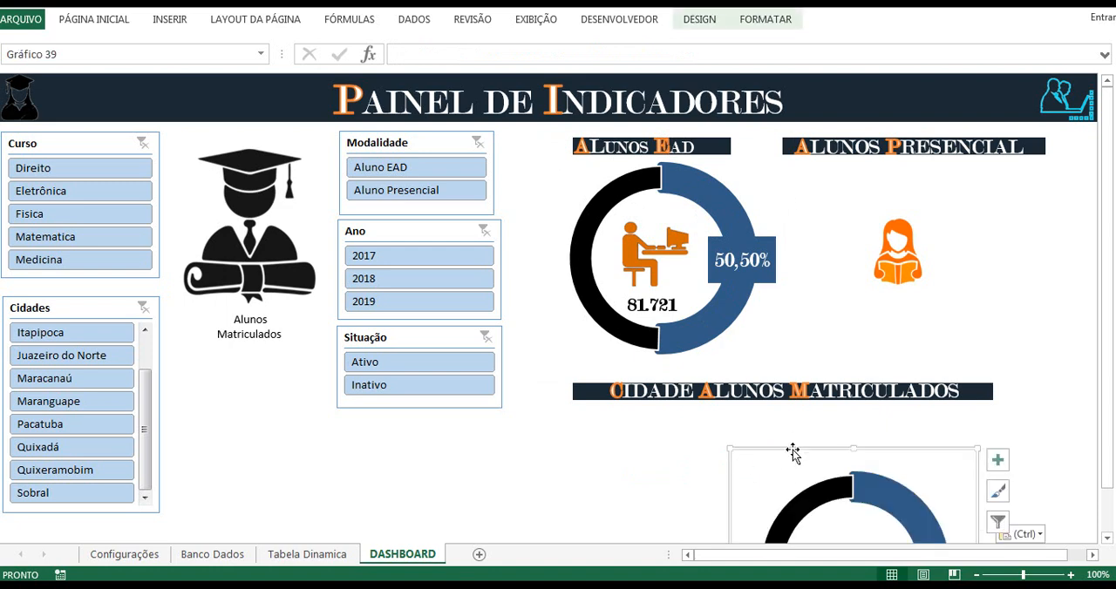
{"action": "scroll", "coordinate": [792, 453], "scroll_direction": "down", "scroll_amount": 2}
{"action": "scroll", "coordinate": [762, 455], "scroll_direction": "down", "scroll_amount": 2}
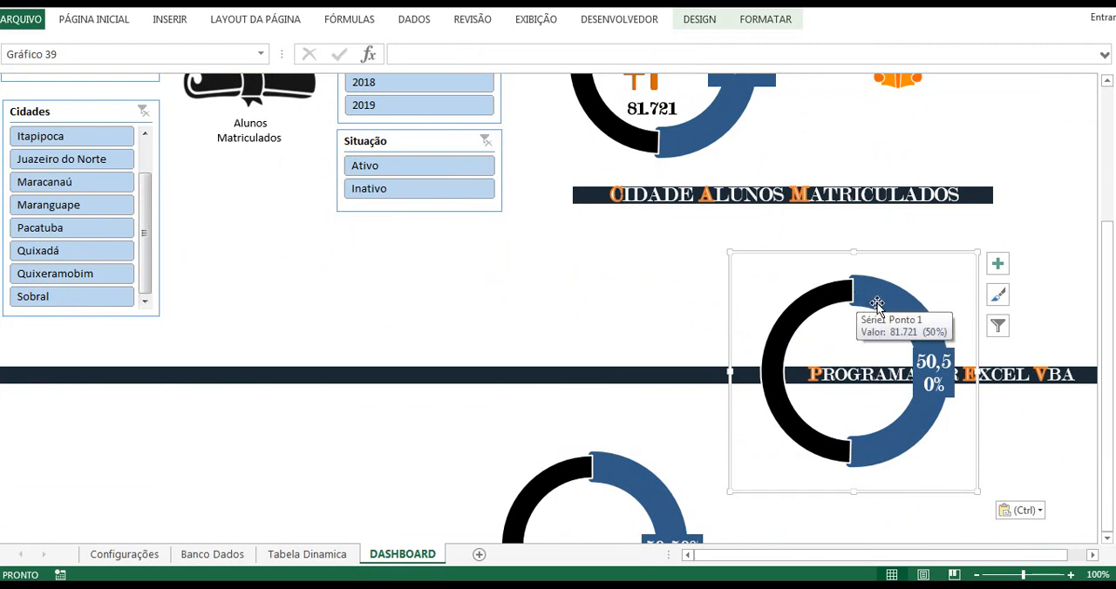
{"action": "scroll", "coordinate": [755, 170], "scroll_direction": "up", "scroll_amount": 2}
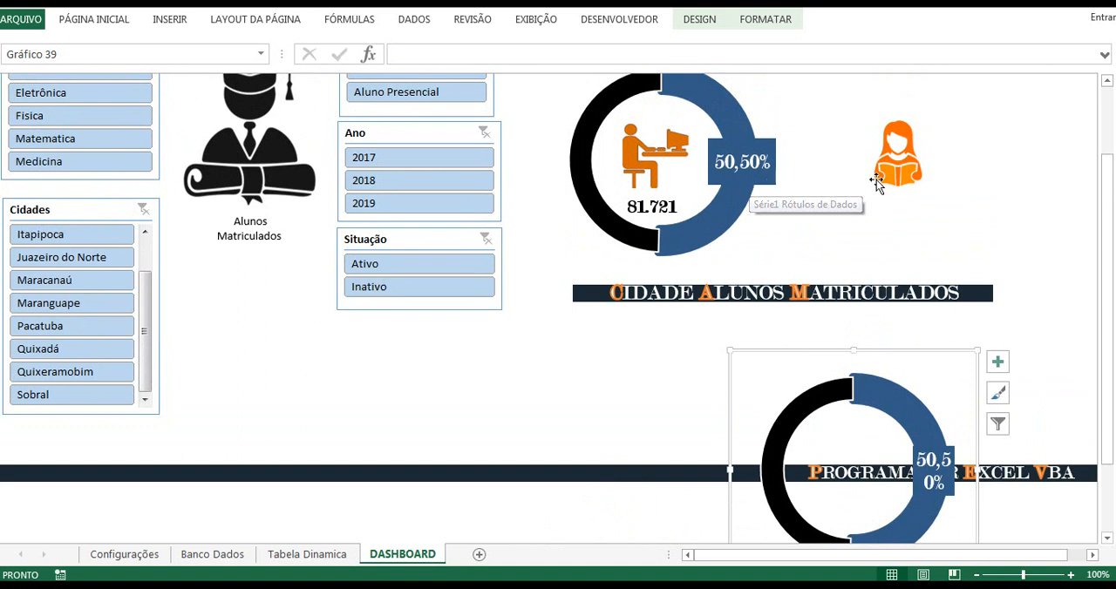
Step: Open the values range of Série1 in the pasted doughnut's data source for editing
{"action": "mouse_move", "coordinate": [819, 399]}
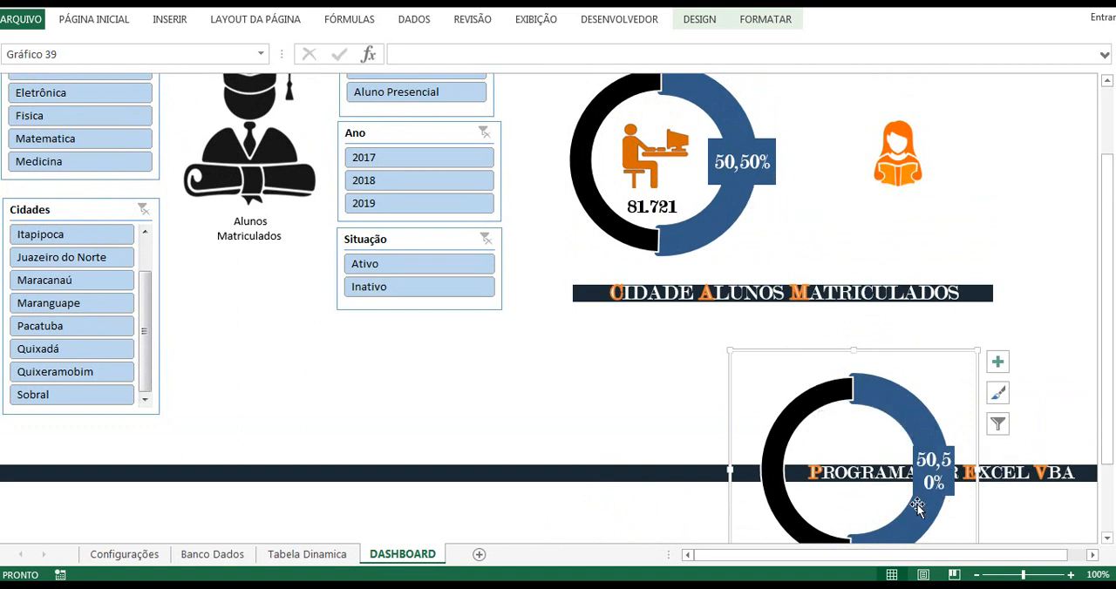
{"action": "mouse_move", "coordinate": [908, 490]}
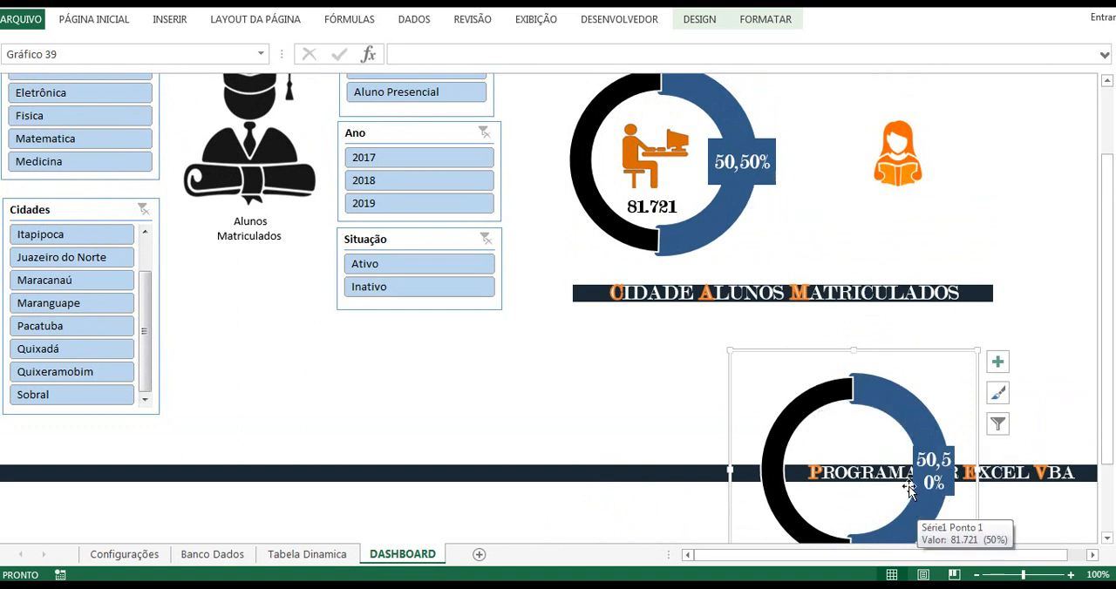
{"action": "left_click", "coordinate": [870, 396]}
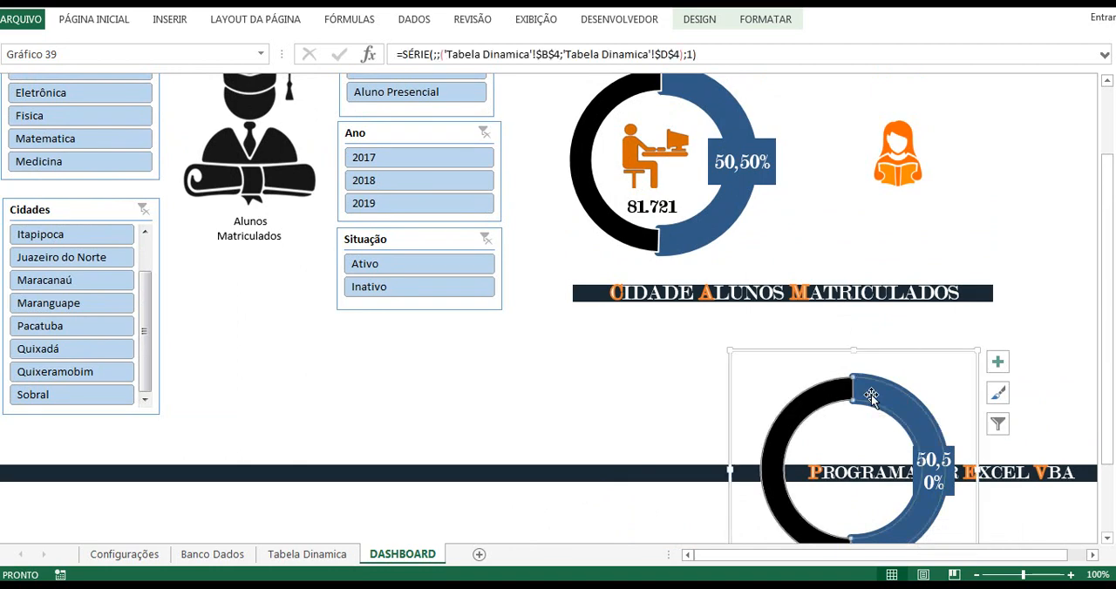
{"action": "right_click", "coordinate": [871, 396]}
{"action": "left_click", "coordinate": [931, 469]}
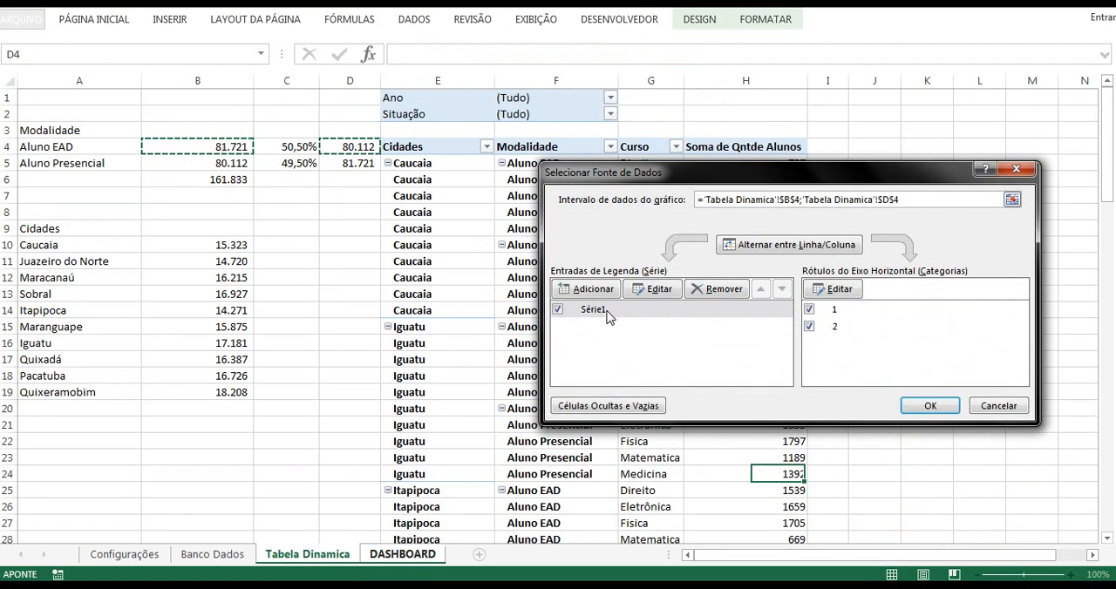
{"action": "left_click", "coordinate": [608, 311]}
{"action": "left_click", "coordinate": [655, 290]}
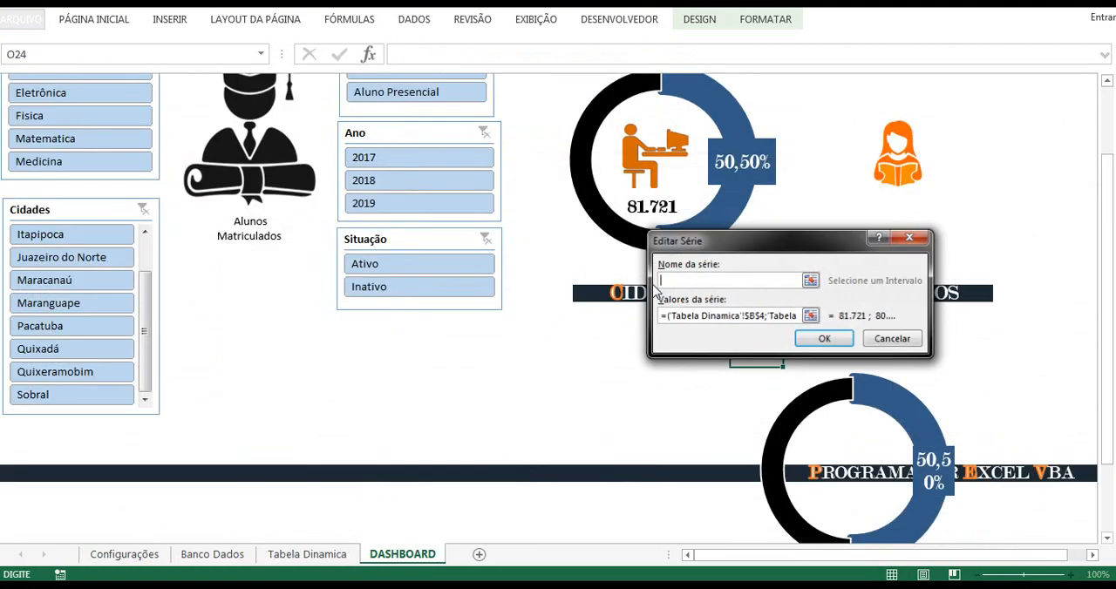
{"action": "left_click", "coordinate": [770, 317]}
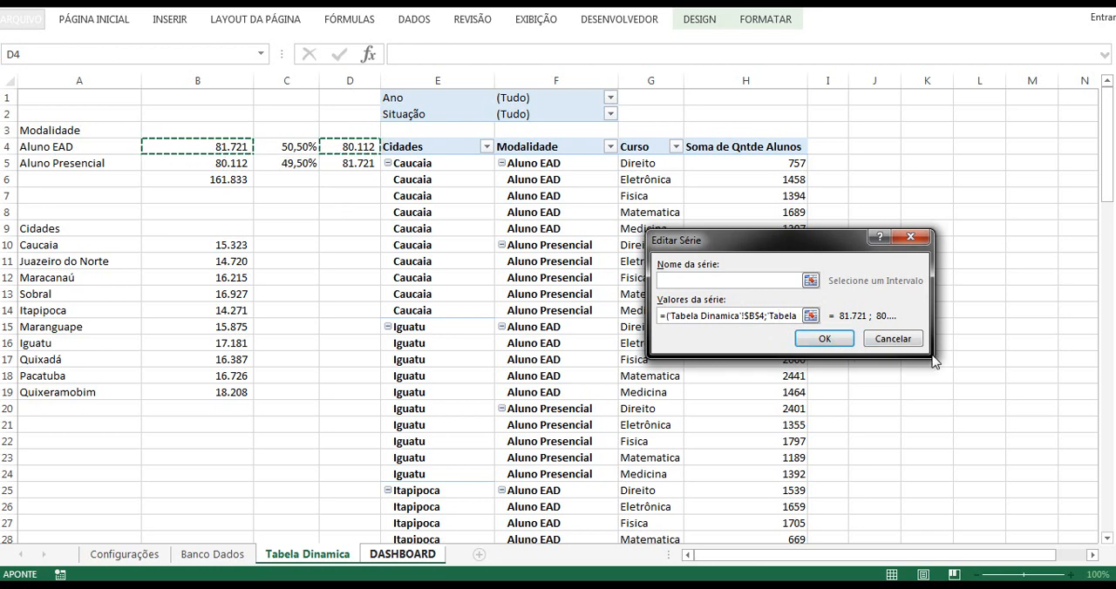
{"action": "left_click", "coordinate": [810, 315]}
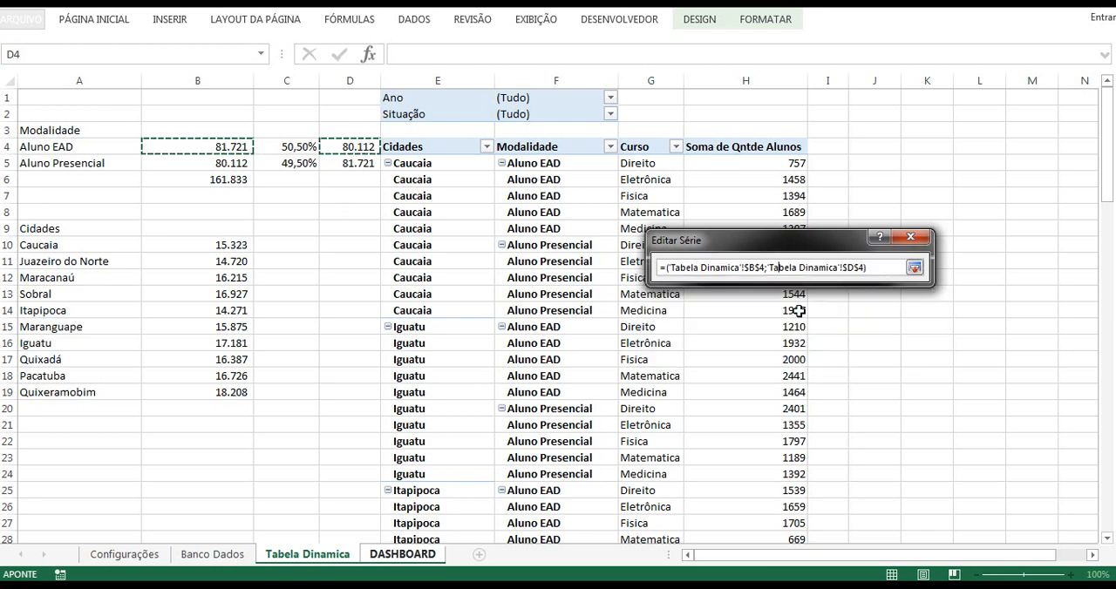
{"action": "left_click", "coordinate": [763, 268]}
{"action": "key", "text": "BackSpace"}
{"action": "type", "text": "5"}
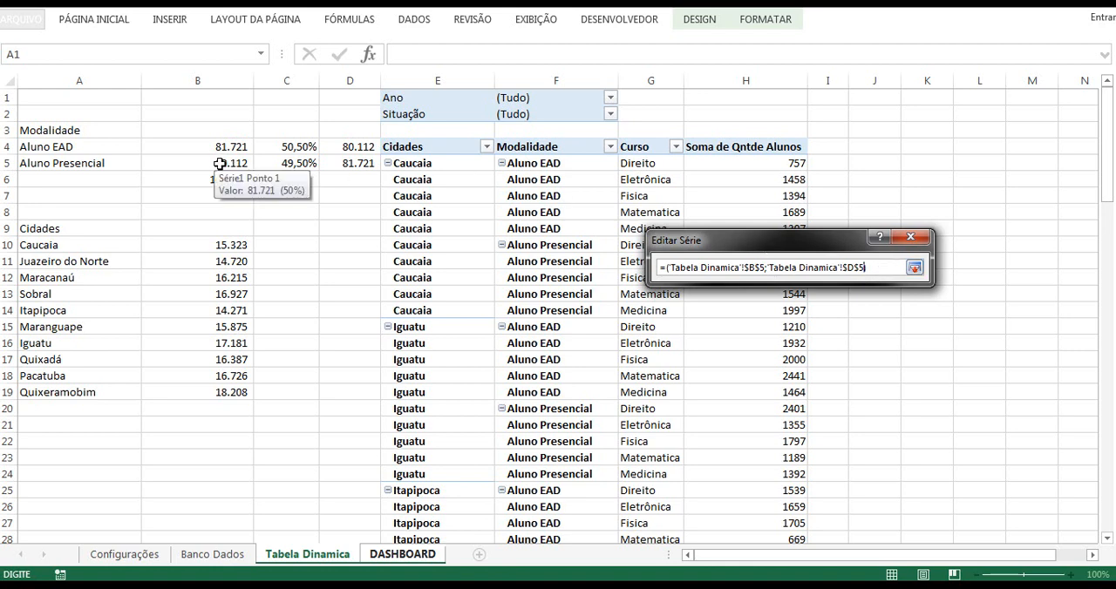
{"action": "key", "text": "ctrl+F1"}
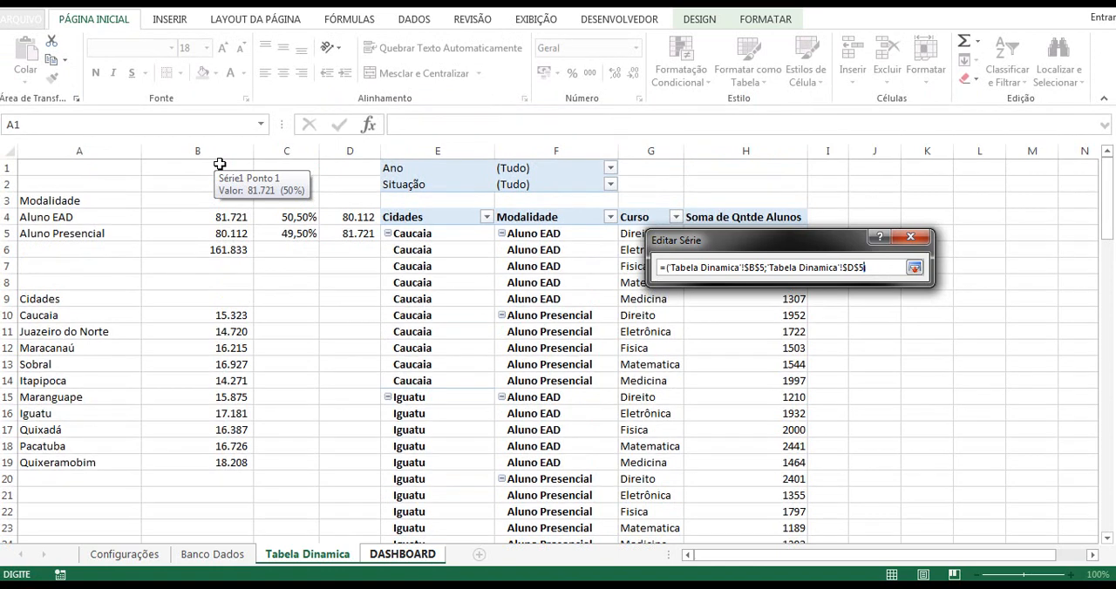
{"action": "left_click", "coordinate": [138, 236]}
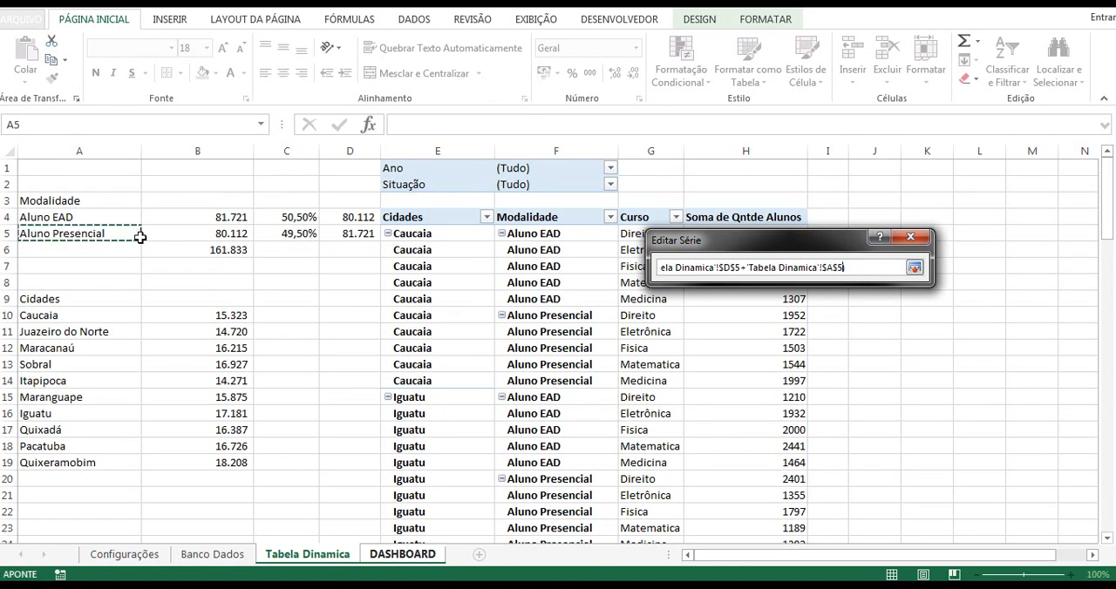
{"action": "type", "text": ")"}
{"action": "key", "text": "ctrl+F1"}
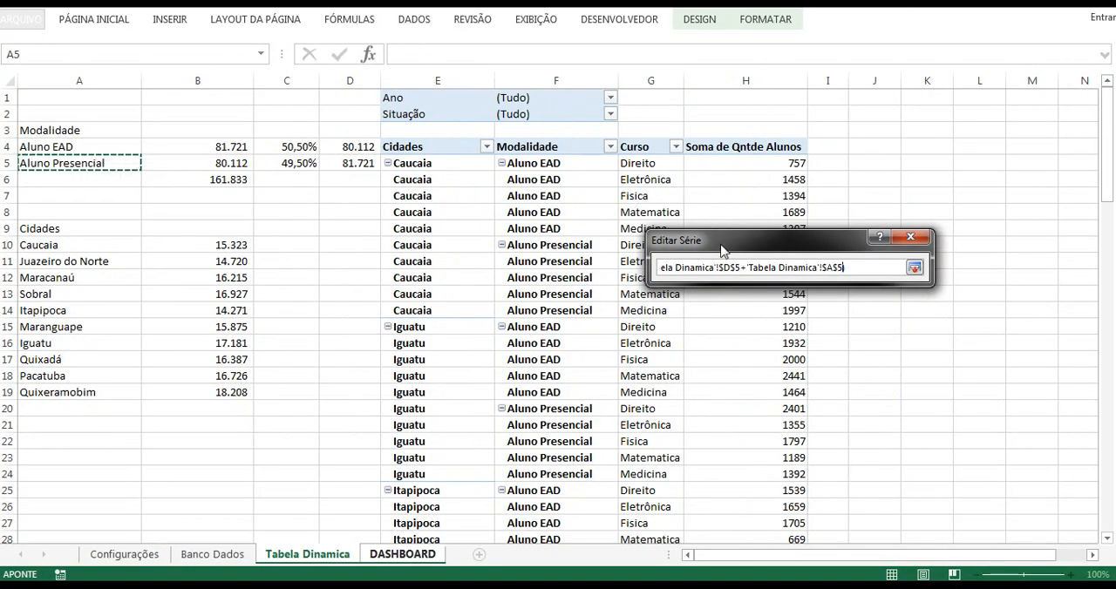
{"action": "type", "text": ")"}
Step: Replace the pasted doughnut's series values with cells B5 and D5 of the Tabela Dinamica sheet and accept the data source
{"action": "left_click_drag", "start_coordinate": [706, 277], "coordinate": [618, 266]}
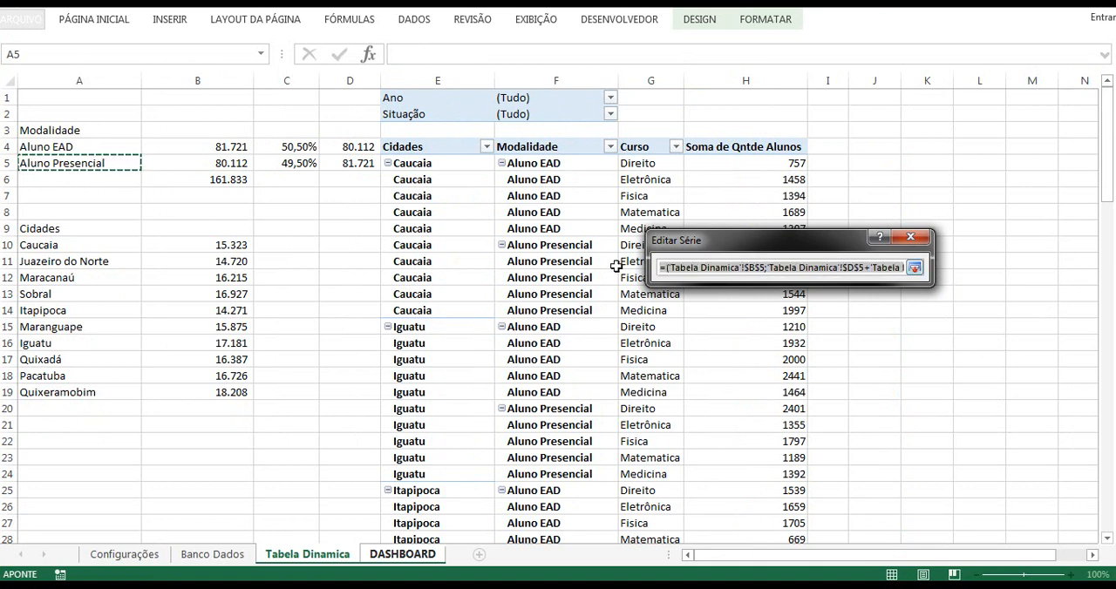
{"action": "key", "text": "Delete"}
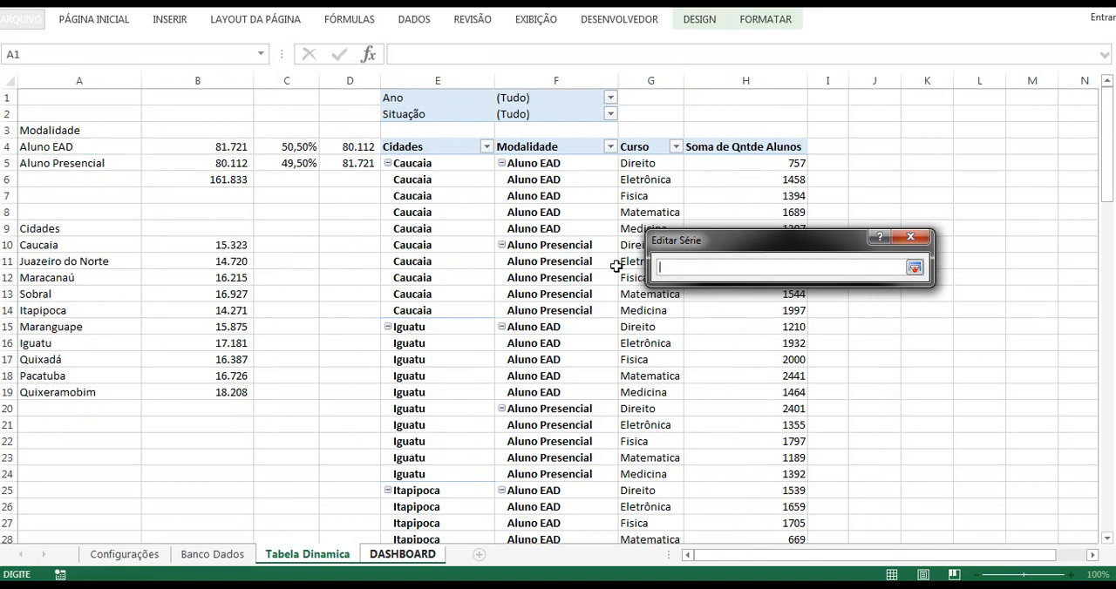
{"action": "left_click", "coordinate": [224, 167]}
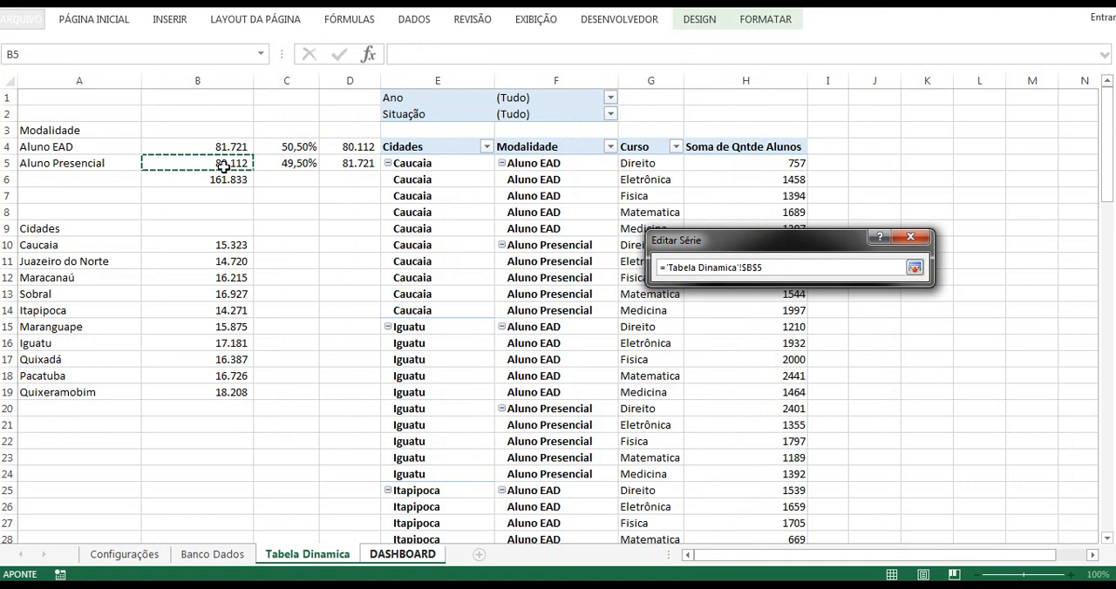
{"action": "left_click", "coordinate": [361, 166], "text": "ctrl"}
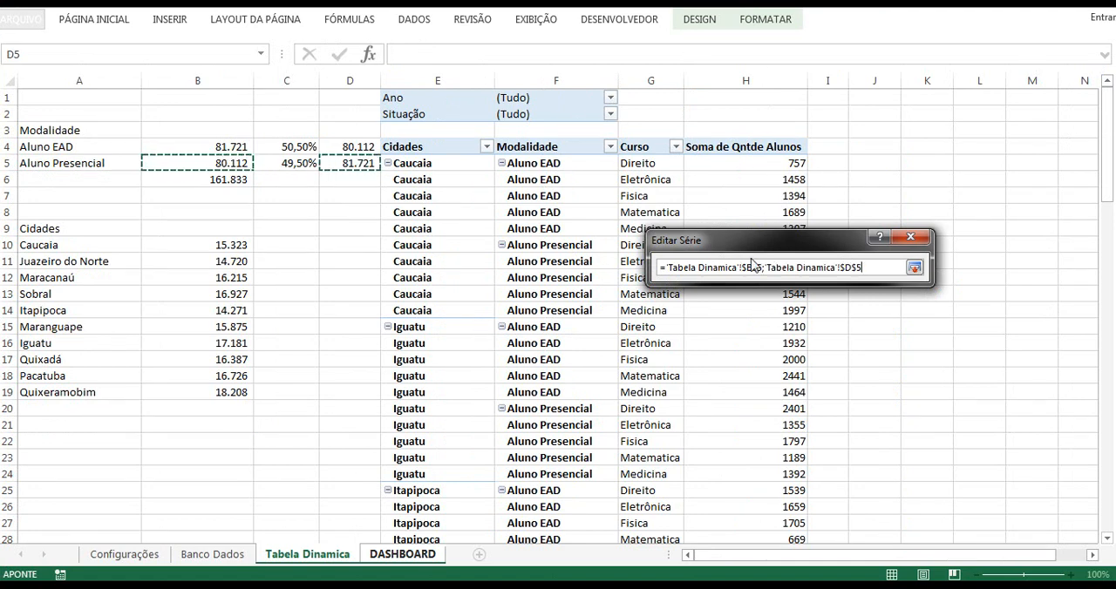
{"action": "left_click", "coordinate": [913, 268]}
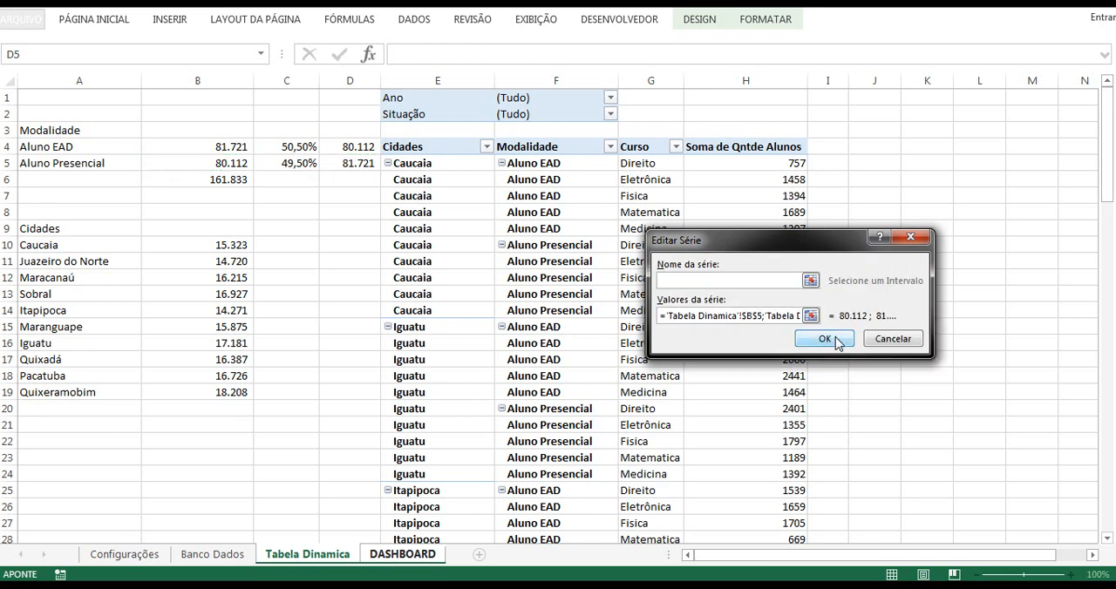
{"action": "left_click", "coordinate": [839, 342]}
{"action": "left_click", "coordinate": [929, 405]}
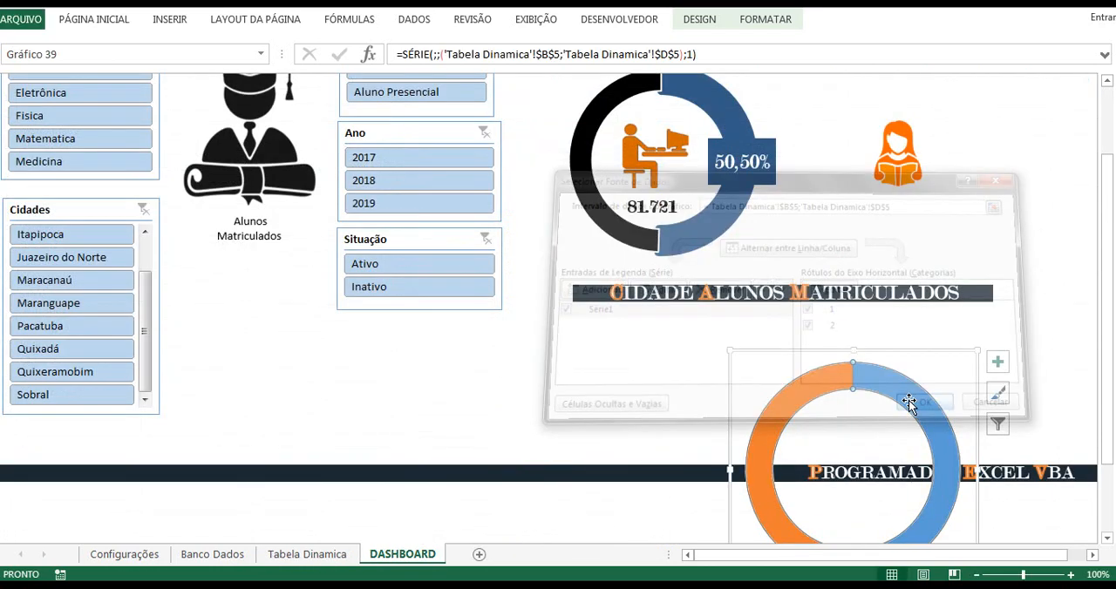
Step: Move the pasted doughnut chart up and to the left so it sits beneath the Cidade Alunos Matriculados heading
{"action": "scroll", "coordinate": [843, 352], "scroll_direction": "down", "scroll_amount": 1}
{"action": "scroll", "coordinate": [842, 351], "scroll_direction": "down", "scroll_amount": 1}
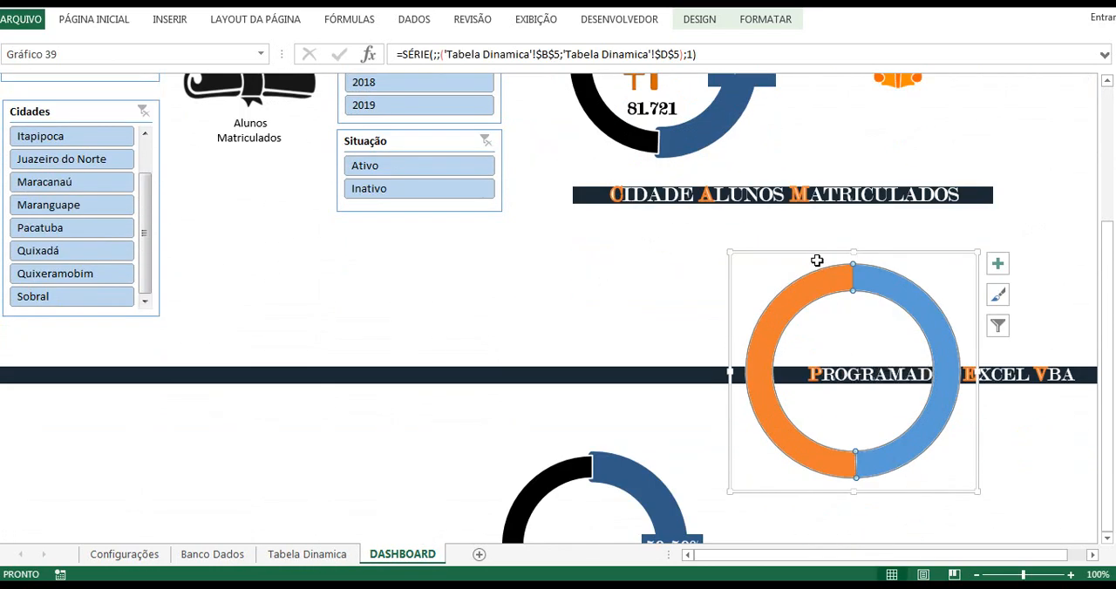
{"action": "left_click_drag", "start_coordinate": [807, 251], "coordinate": [712, 232]}
{"action": "scroll", "coordinate": [715, 261], "scroll_direction": "up", "scroll_amount": 1}
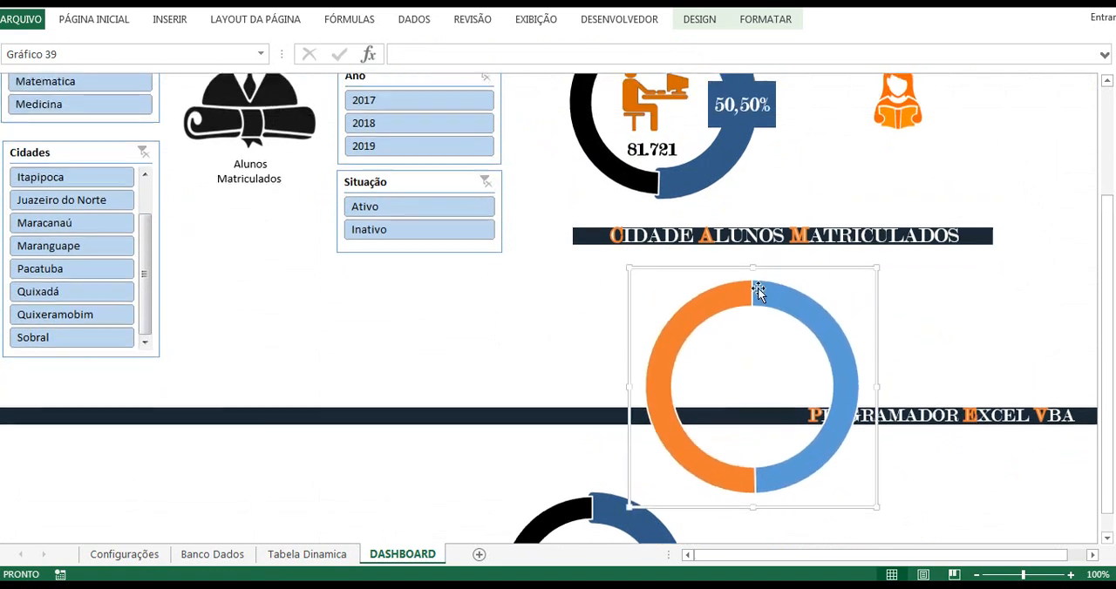
Step: Format the orange segment of the pasted doughnut with a dark orange solid border and matching dark orange fill
{"action": "left_click", "coordinate": [717, 304]}
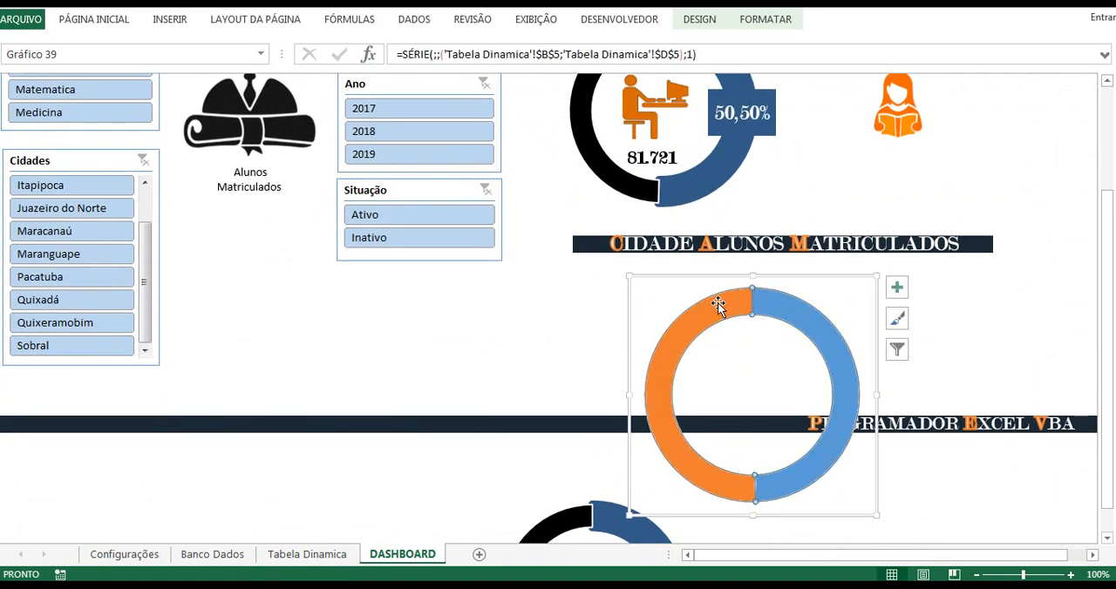
{"action": "left_click", "coordinate": [717, 303]}
{"action": "right_click", "coordinate": [717, 303]}
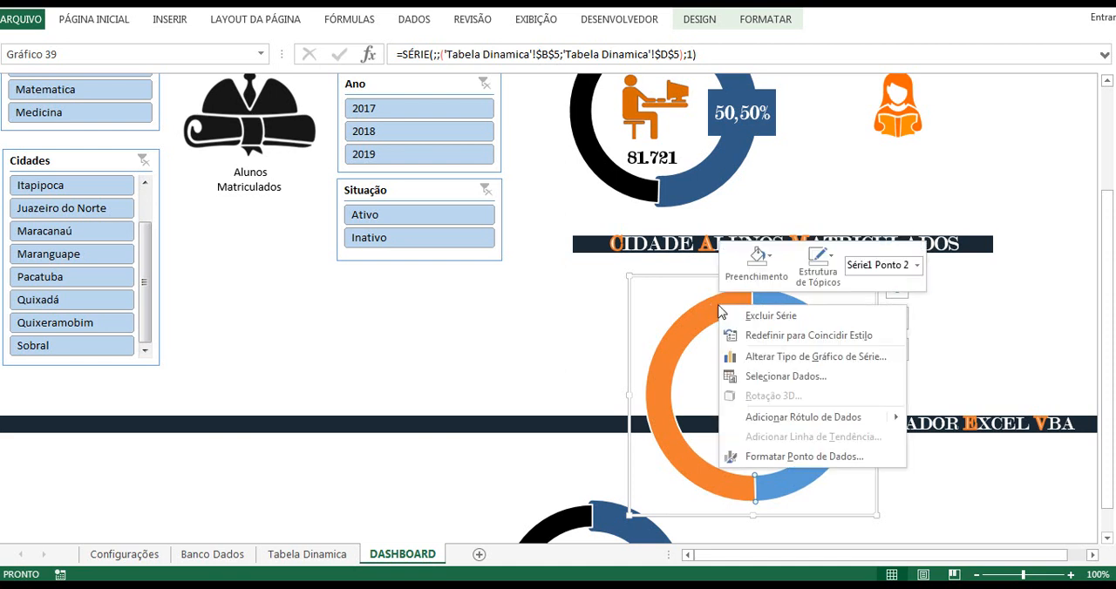
{"action": "left_click", "coordinate": [781, 457]}
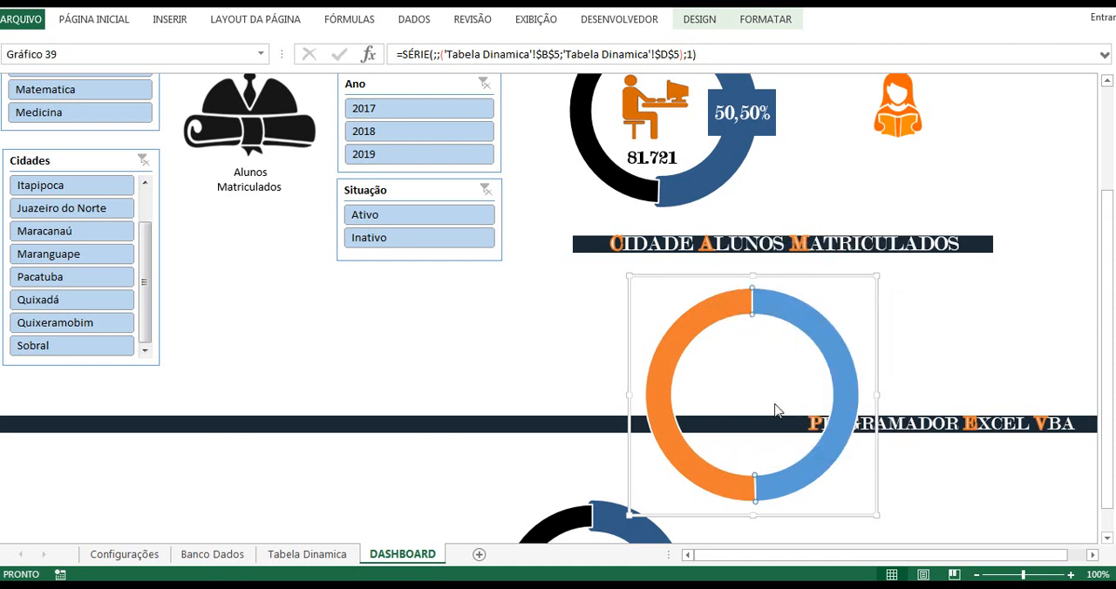
{"action": "left_click", "coordinate": [907, 148]}
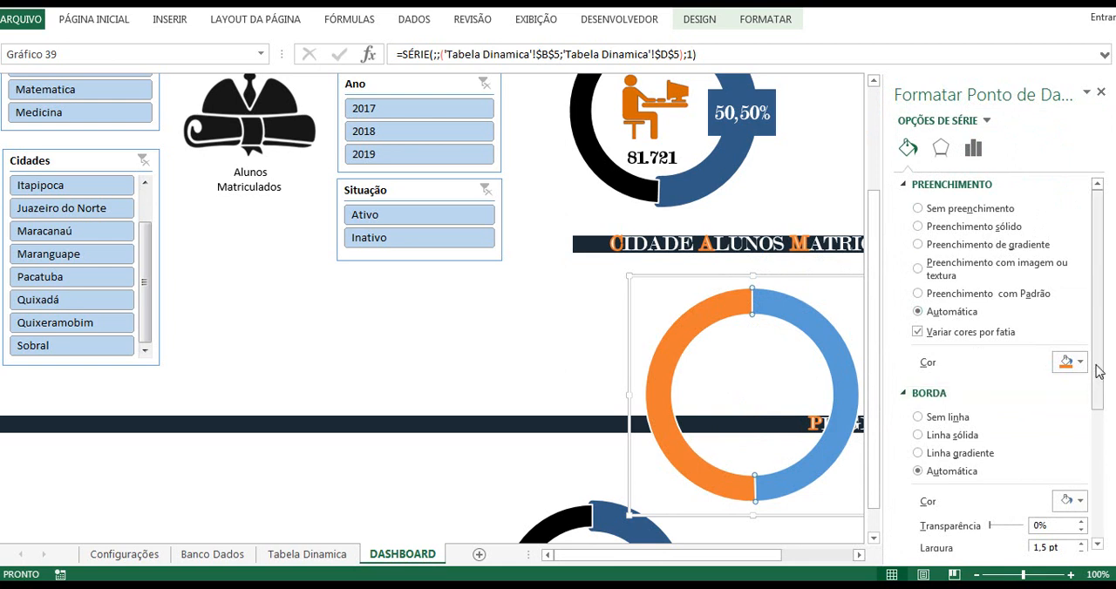
{"action": "left_click_drag", "start_coordinate": [1097, 378], "coordinate": [1108, 469]}
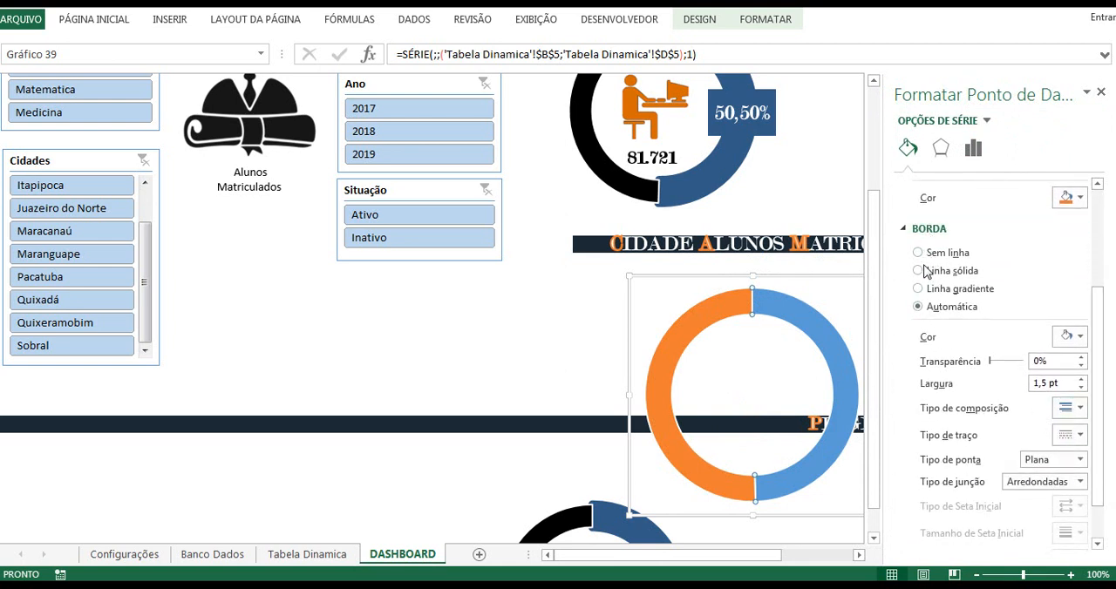
{"action": "left_click", "coordinate": [1080, 337]}
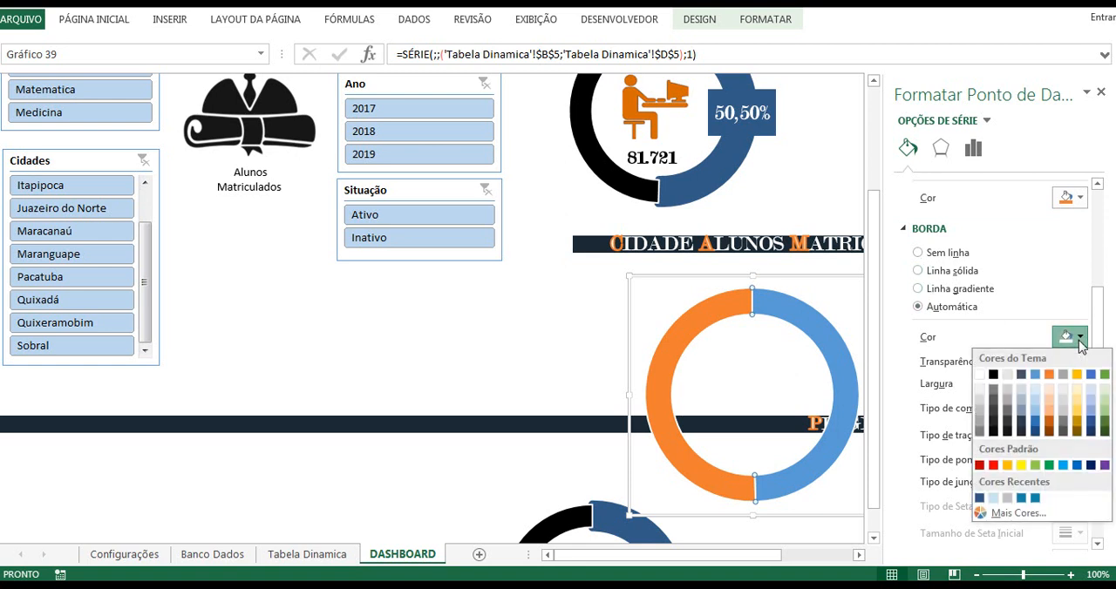
{"action": "left_click", "coordinate": [1049, 427]}
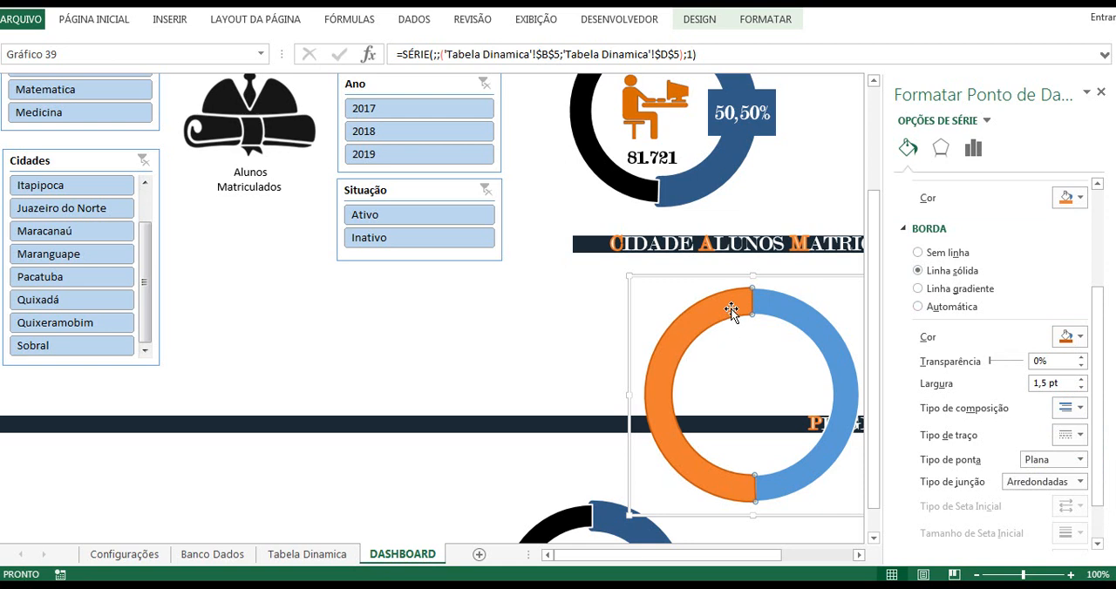
{"action": "left_click", "coordinate": [1078, 199]}
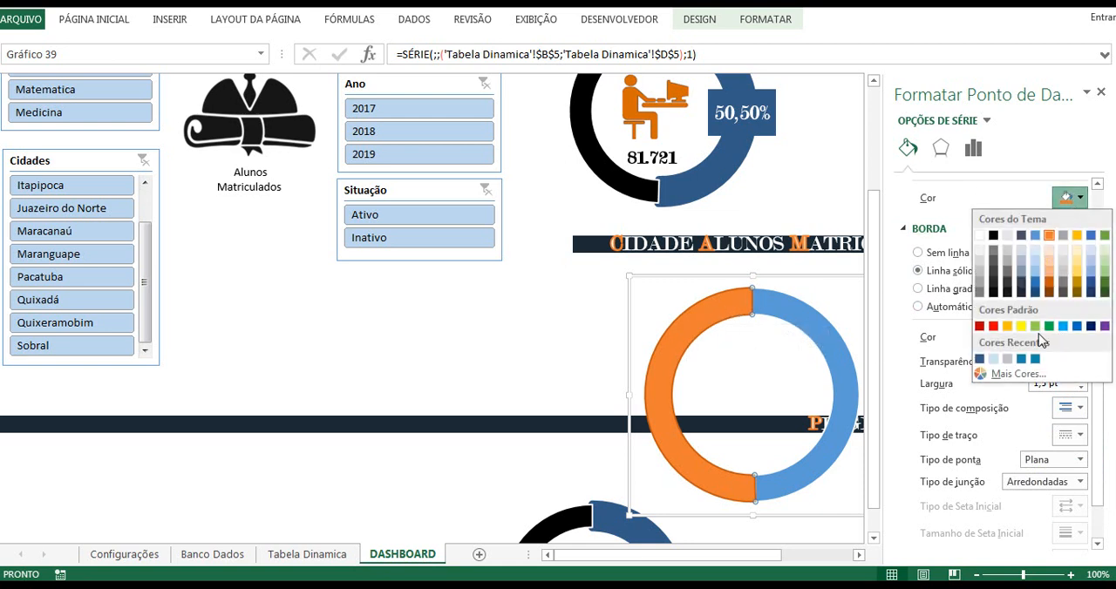
{"action": "left_click", "coordinate": [1049, 289]}
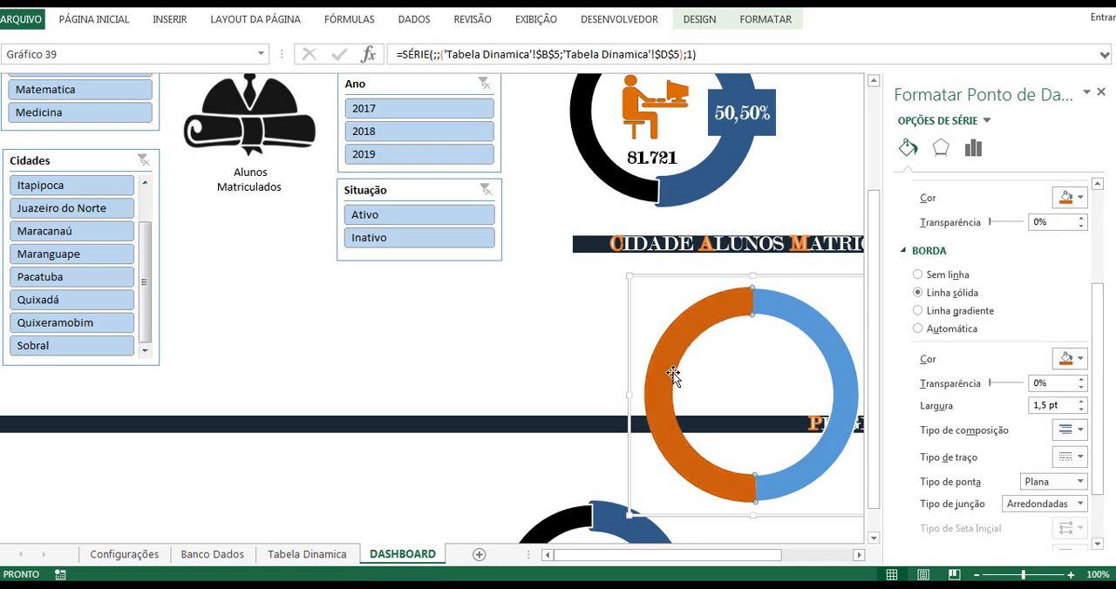
Step: Set the border width of the dark orange doughnut segment to 7,5 pt
{"action": "left_click", "coordinate": [1036, 407]}
{"action": "double_click", "coordinate": [1036, 408]}
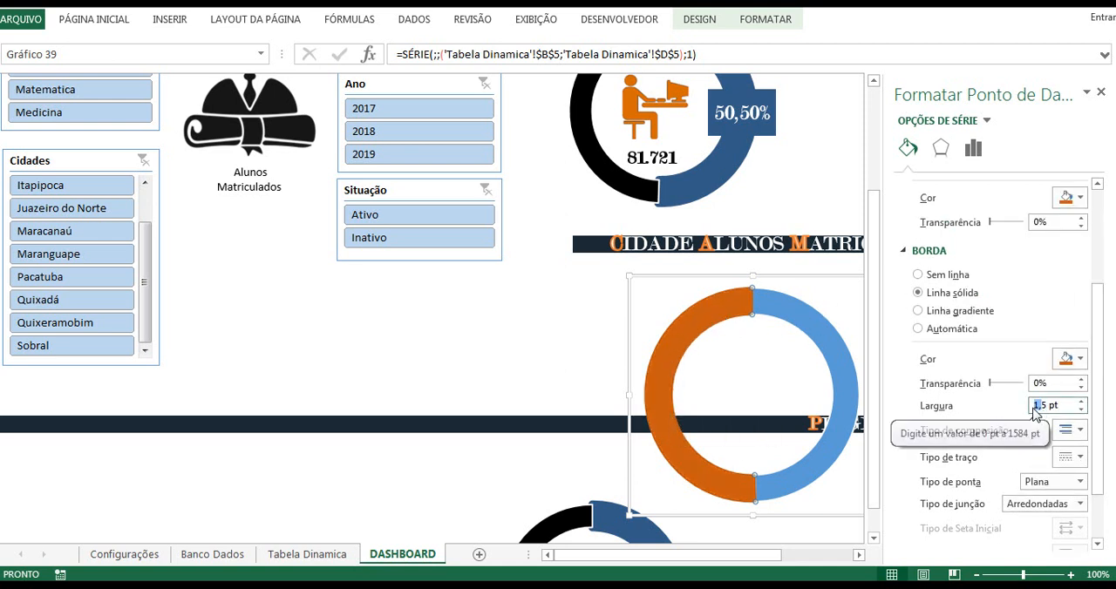
{"action": "type", "text": "7,"}
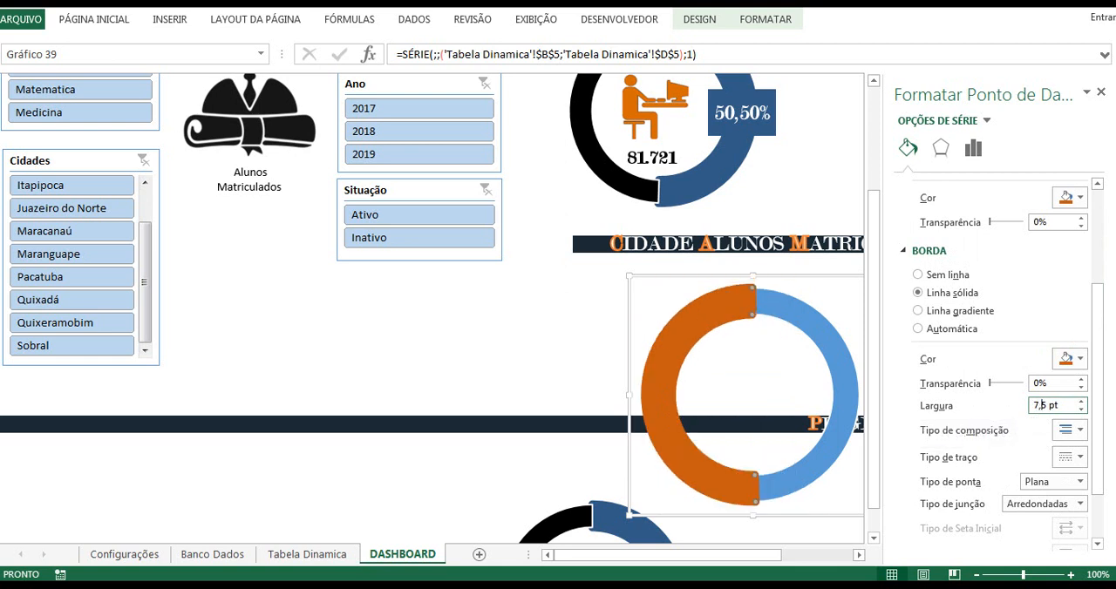
Step: Fill the blue segment of the pasted doughnut with black and close the formatting options
{"action": "left_click", "coordinate": [809, 321]}
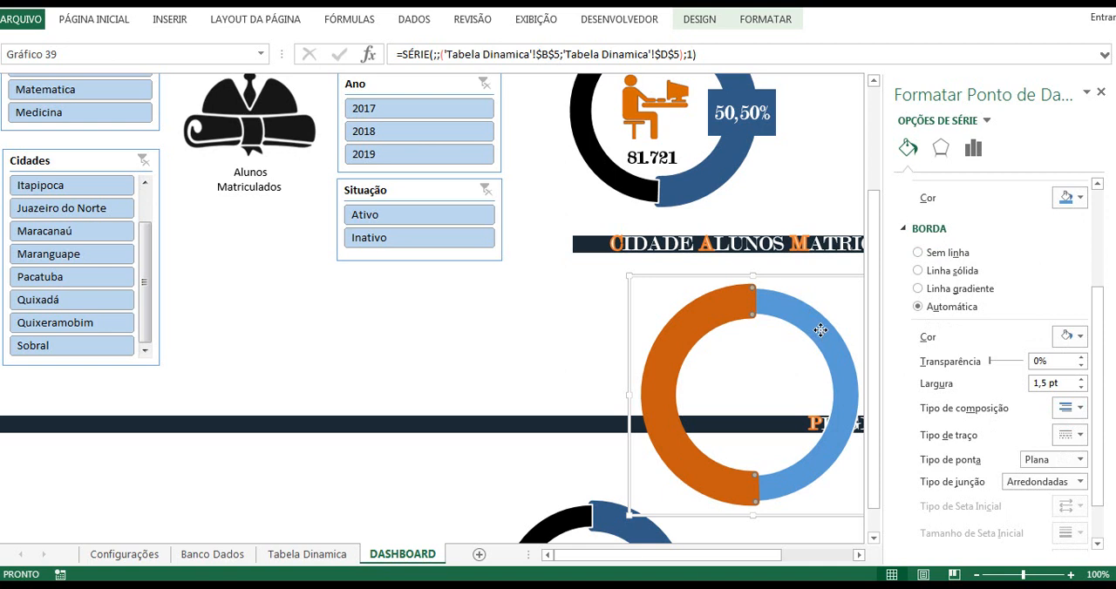
{"action": "left_click", "coordinate": [1070, 198]}
{"action": "left_click", "coordinate": [994, 237]}
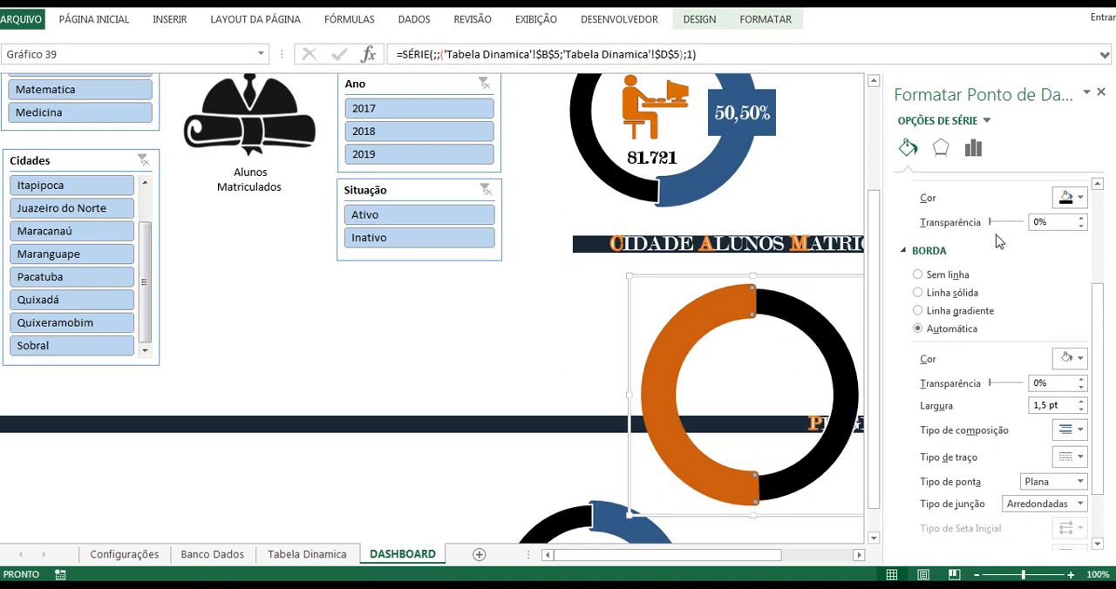
{"action": "left_click", "coordinate": [1099, 93]}
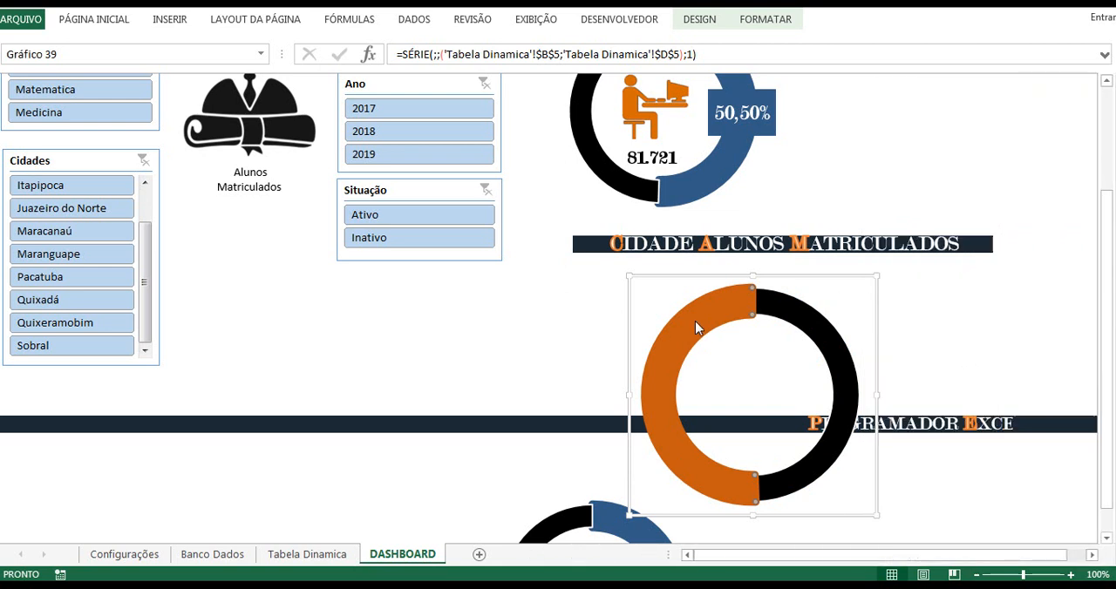
Step: Add a data label to the dark orange segment of the pasted doughnut
{"action": "right_click", "coordinate": [679, 348]}
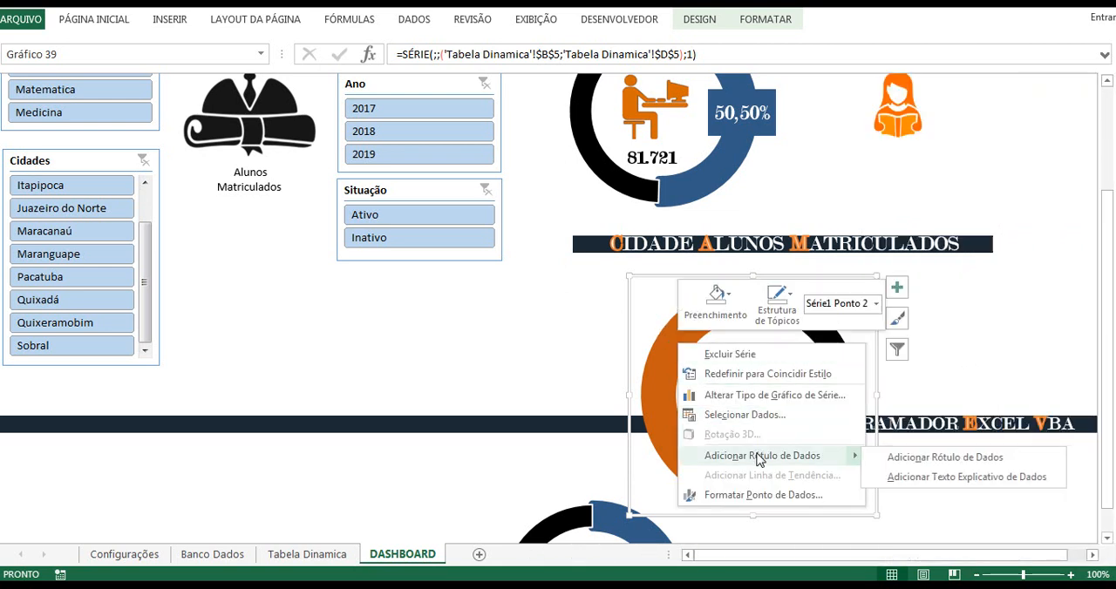
{"action": "left_click", "coordinate": [819, 454]}
{"action": "left_click", "coordinate": [682, 400]}
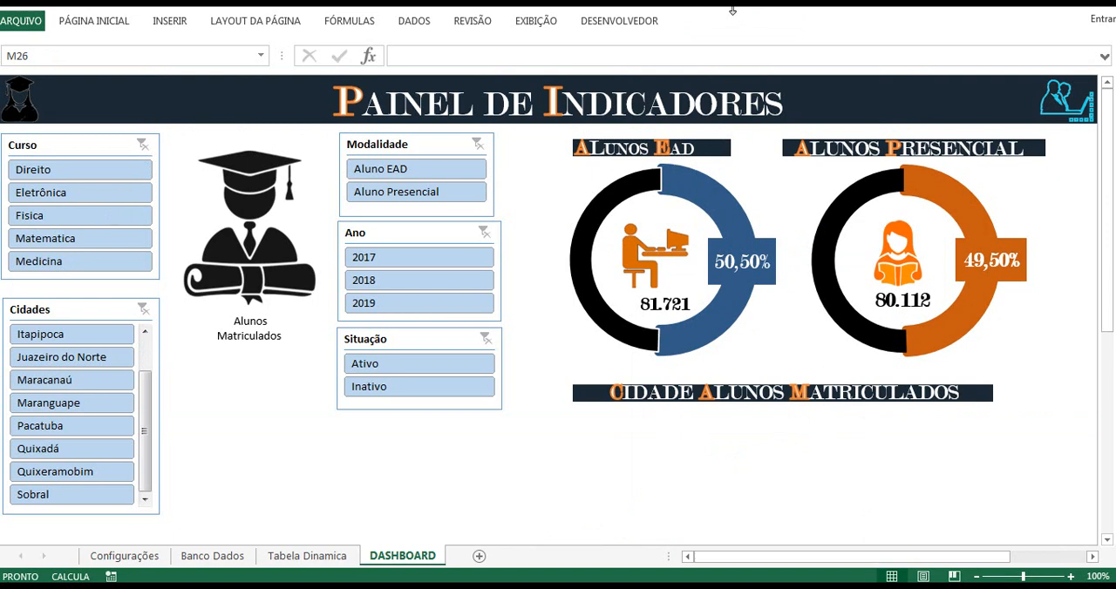
{"action": "mouse_move", "coordinate": [901, 192]}
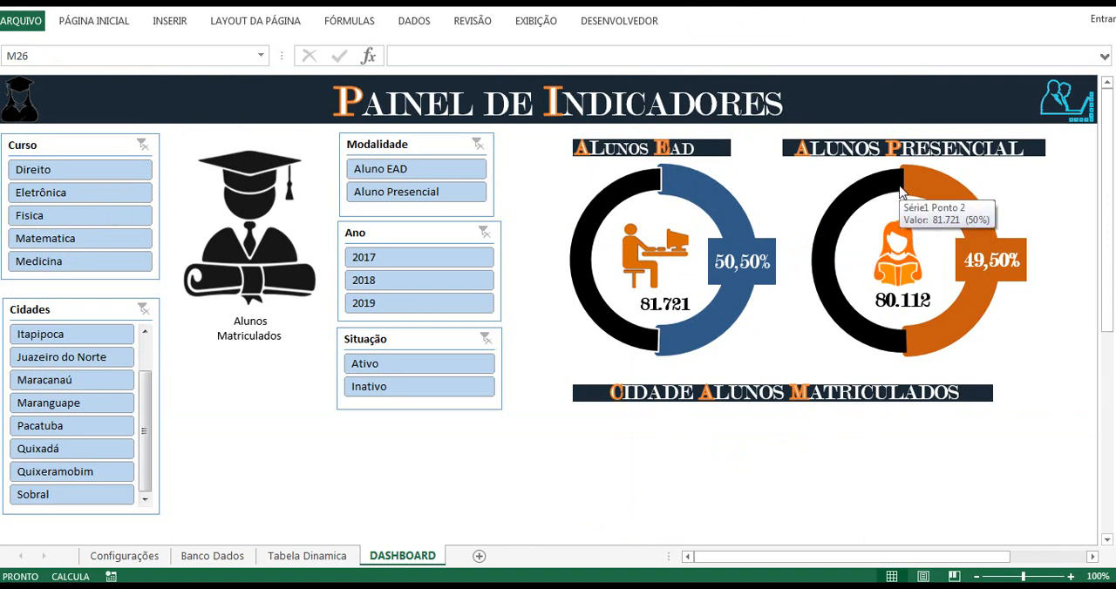